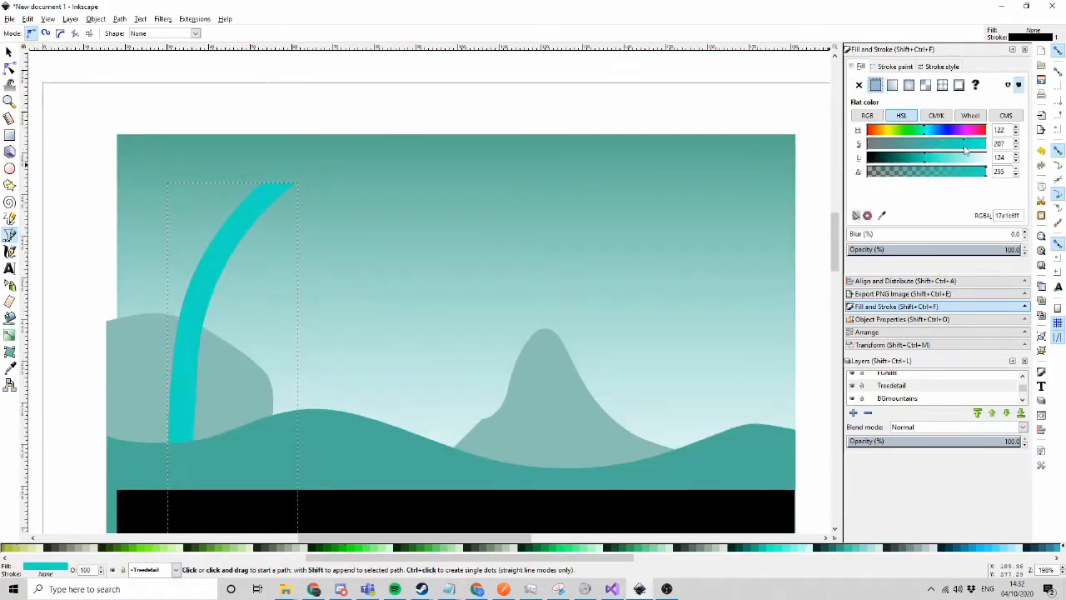
Add a lighter stripe along the curved stem and place a pale cyan cap ellipse about 102 by 15 mm above it
{"action": "key", "text": "ctrl+d"}
{"action": "scroll", "coordinate": [428, 305], "scroll_direction": "down", "scroll_amount": 2}
{"action": "key", "text": "s"}
{"action": "left_click", "coordinate": [138, 283]}
{"action": "scroll", "coordinate": [137, 283], "scroll_direction": "down", "scroll_amount": 1}
{"action": "left_click_drag", "start_coordinate": [242, 133], "coordinate": [457, 166]}
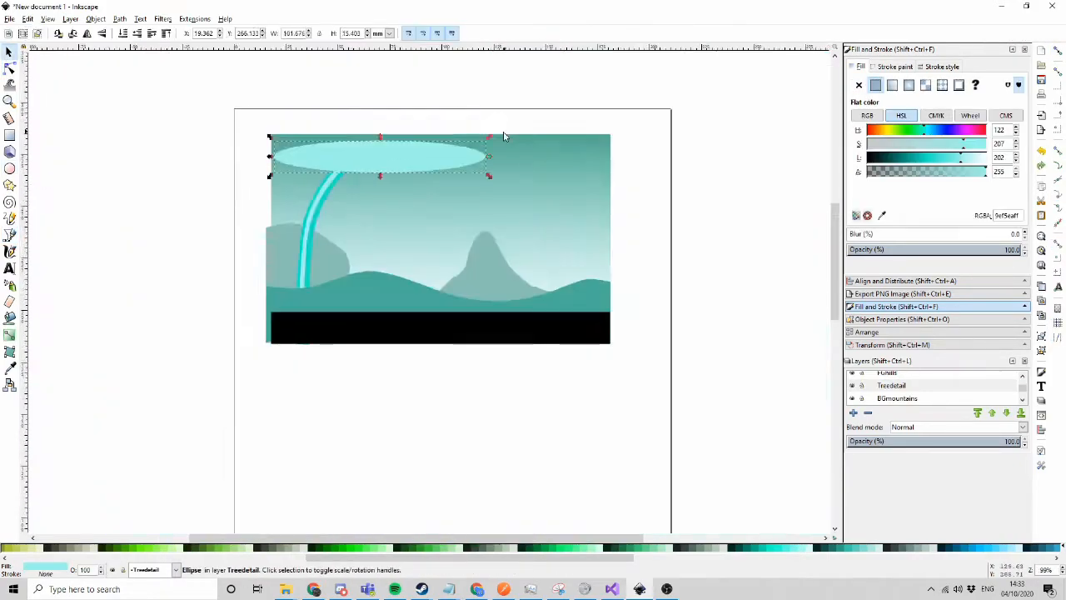
Search the web for "mushroom forest" and paste a reference illustration into the drawing
{"action": "left_click", "coordinate": [952, 8]}
{"action": "type", "text": "mushroom forest"}
{"action": "key", "text": "Return"}
{"action": "left_click", "coordinate": [285, 480]}
{"action": "key", "text": "ctrl+v"}
Move the pale ellipse onto the reference mushroom and reshape its nodes to follow the cap's dome
{"action": "scroll", "coordinate": [764, 208], "scroll_direction": "up", "scroll_amount": 5}
{"action": "left_click_drag", "start_coordinate": [763, 205], "coordinate": [463, 204]}
{"action": "scroll", "coordinate": [406, 138], "scroll_direction": "up", "scroll_amount": 3}
{"action": "key", "text": "n"}
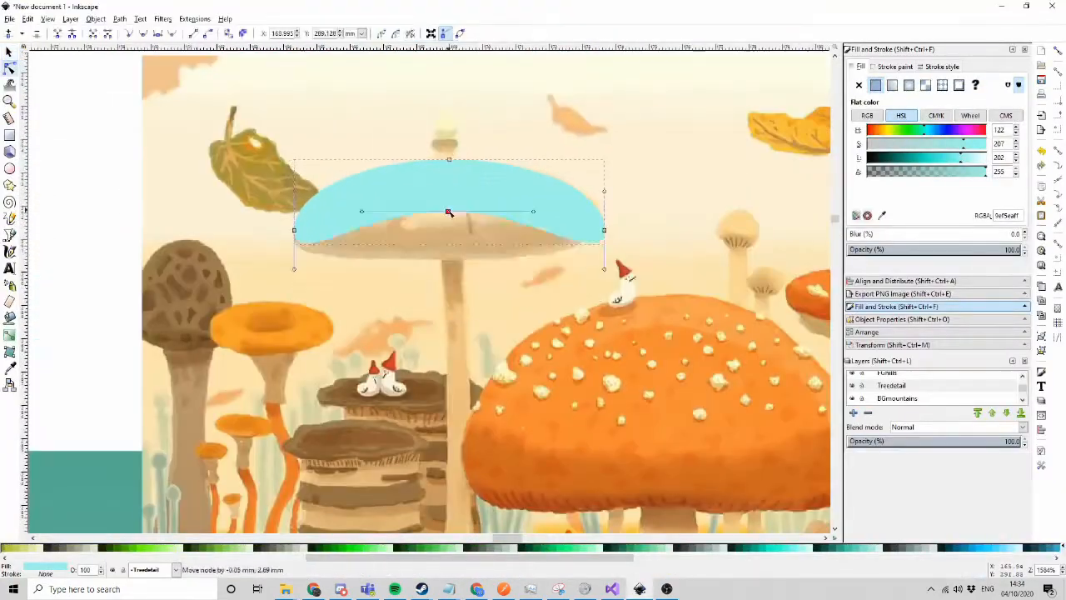
Complete the cap with a small knob on top and draw curved ridge lines on its left half
{"action": "scroll", "coordinate": [459, 300], "scroll_direction": "up", "scroll_amount": 3}
{"action": "key", "text": "b"}
{"action": "left_click", "coordinate": [464, 233]}
{"action": "key", "text": "s"}
{"action": "left_click_drag", "start_coordinate": [80, 285], "coordinate": [198, 244]}
{"action": "left_click", "coordinate": [10, 235]}
{"action": "left_click", "coordinate": [278, 259]}
{"action": "left_click_drag", "start_coordinate": [225, 287], "coordinate": [206, 301]}
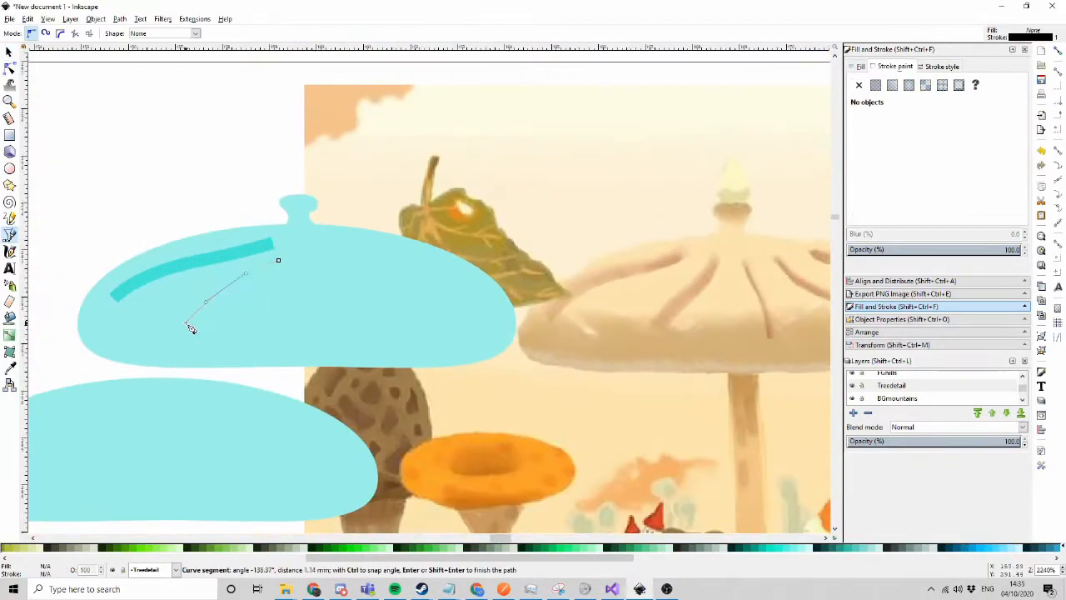
{"action": "key", "text": "Return"}
Draw another ridge line down the cap and adjust the stroke style of the ridge lines
{"action": "scroll", "coordinate": [744, 275], "scroll_direction": "up", "scroll_amount": 3}
{"action": "left_click", "coordinate": [466, 233]}
{"action": "left_click", "coordinate": [477, 260]}
{"action": "key", "text": "s"}
{"action": "left_click_drag", "start_coordinate": [155, 162], "coordinate": [377, 312]}
{"action": "left_click", "coordinate": [942, 66]}
{"action": "left_click", "coordinate": [924, 113]}
{"action": "left_click", "coordinate": [915, 388]}
Draw the last ridge line on the cap, smooth the curves with rounded ends and paste the teal ridge style onto them
{"action": "scroll", "coordinate": [694, 243], "scroll_direction": "up", "scroll_amount": 2}
{"action": "key", "text": "b"}
{"action": "left_click", "coordinate": [624, 217]}
{"action": "key", "text": "Return"}
{"action": "key", "text": "n"}
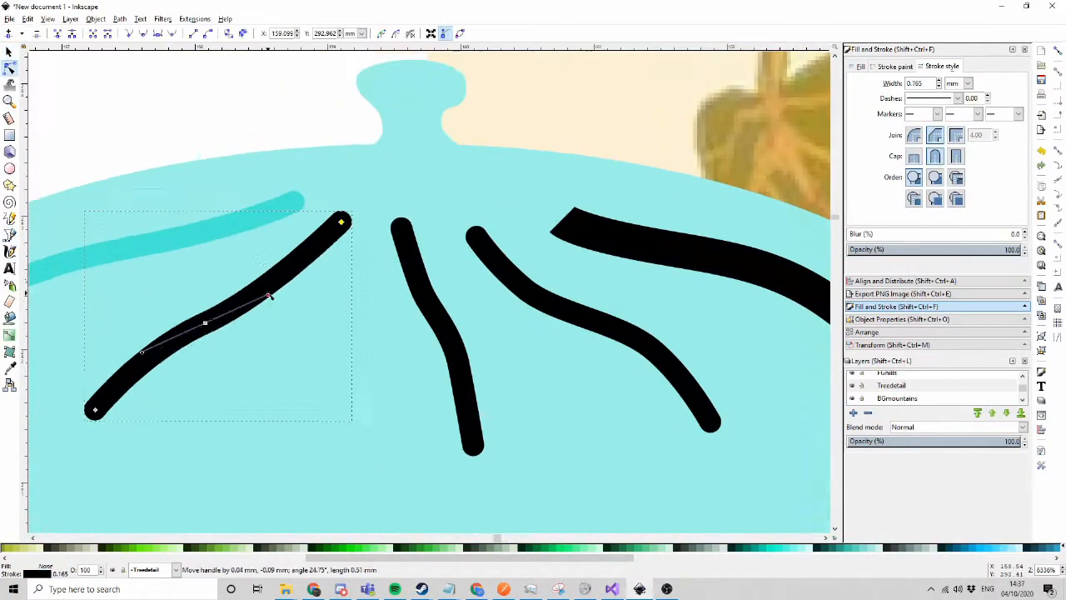
{"action": "left_click_drag", "start_coordinate": [261, 280], "coordinate": [275, 300]}
{"action": "left_click", "coordinate": [935, 156]}
{"action": "key", "text": "ctrl+shift+v"}
{"action": "left_click", "coordinate": [261, 319]}
Draw a curve across the cap's lower part and intersect it with a duplicate of the cap to form a rim
{"action": "key", "text": "b"}
{"action": "scroll", "coordinate": [393, 384], "scroll_direction": "down", "scroll_amount": 2}
{"action": "left_click", "coordinate": [169, 487]}
{"action": "key", "text": "ctrl+minus"}
{"action": "scroll", "coordinate": [476, 363], "scroll_direction": "up", "scroll_amount": 2}
{"action": "scroll", "coordinate": [575, 232], "scroll_direction": "down", "scroll_amount": 1}
{"action": "left_click", "coordinate": [350, 150]}
{"action": "key", "text": "ctrl+d"}
{"action": "scroll", "coordinate": [336, 137], "scroll_direction": "up", "scroll_amount": 2}
{"action": "key", "text": "ctrl+asterisk"}
Trace the reference's pointed orange mushroom cap as a bright teal shape and refine its nodes
{"action": "scroll", "coordinate": [680, 226], "scroll_direction": "down", "scroll_amount": 5}
{"action": "key", "text": "b"}
{"action": "key", "text": "s"}
{"action": "scroll", "coordinate": [597, 305], "scroll_direction": "down", "scroll_amount": 5}
{"action": "scroll", "coordinate": [567, 296], "scroll_direction": "up", "scroll_amount": 9}
{"action": "key", "text": "b"}
{"action": "left_click_drag", "start_coordinate": [733, 291], "coordinate": [761, 304]}
{"action": "left_click", "coordinate": [452, 142]}
{"action": "key", "text": "n"}
{"action": "scroll", "coordinate": [422, 100], "scroll_direction": "down", "scroll_amount": 4}
Trace the gilled underside below the pointed cap as a dark teal shape and move the pieces off the reference
{"action": "key", "text": "b"}
{"action": "left_click_drag", "start_coordinate": [191, 343], "coordinate": [213, 353]}
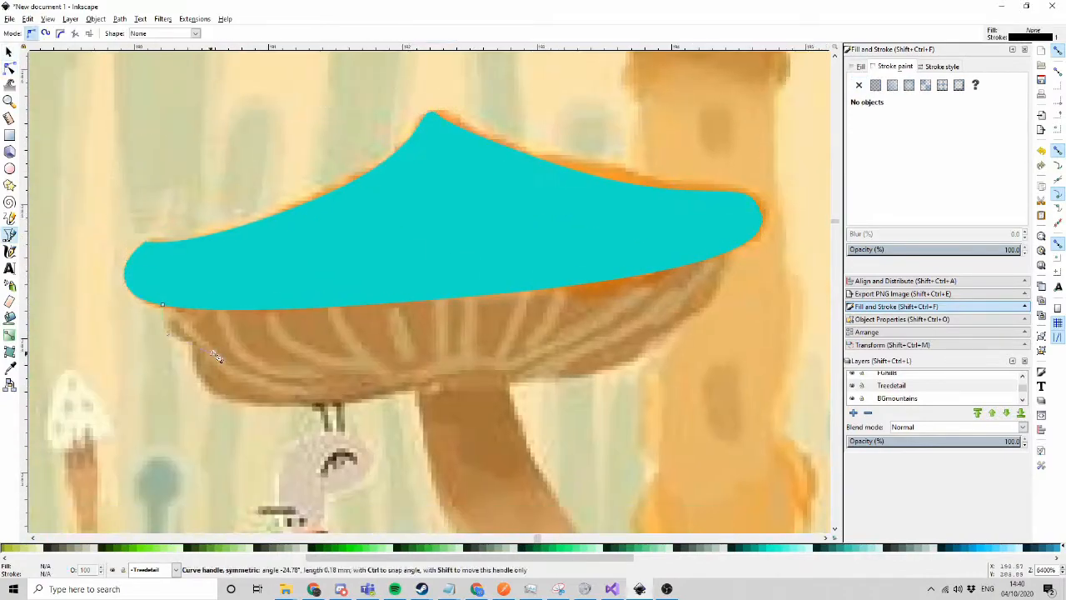
{"action": "left_click", "coordinate": [162, 304]}
{"action": "key", "text": "s"}
{"action": "scroll", "coordinate": [490, 219], "scroll_direction": "down", "scroll_amount": 2}
{"action": "left_click_drag", "start_coordinate": [488, 217], "coordinate": [154, 265]}
Draw the gill lines over the reference underside and set their stroke width to 0.065 mm
{"action": "scroll", "coordinate": [366, 302], "scroll_direction": "up", "scroll_amount": 3}
{"action": "key", "text": "b"}
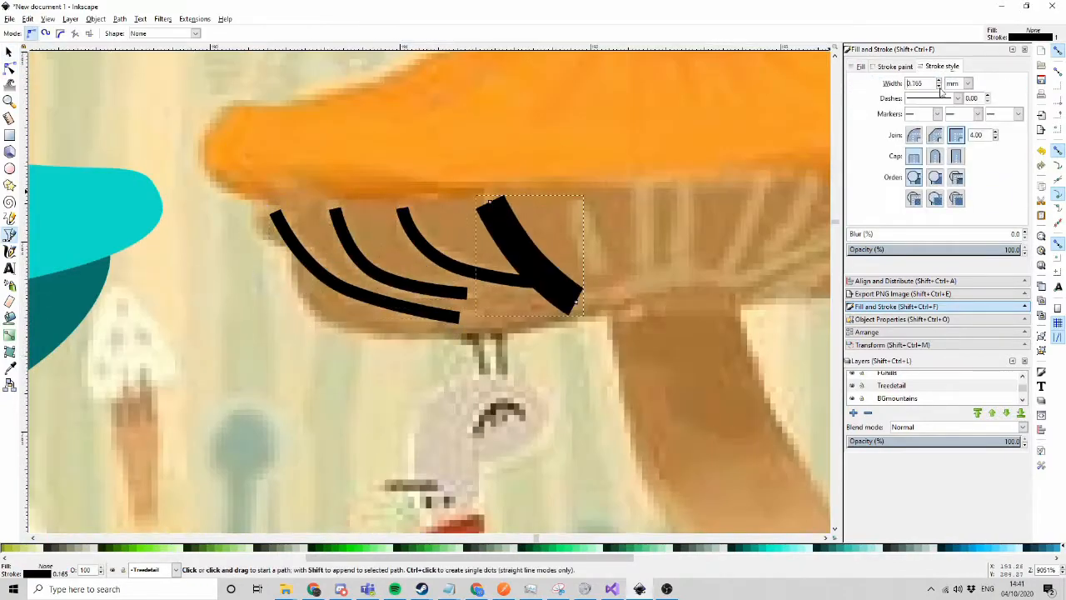
{"action": "left_click", "coordinate": [939, 86]}
{"action": "double_click", "coordinate": [654, 203]}
{"action": "scroll", "coordinate": [633, 201], "scroll_direction": "up", "scroll_amount": 2}
{"action": "double_click", "coordinate": [785, 180]}
{"action": "left_click", "coordinate": [938, 87]}
Move the gill lines onto the dark teal underside and recolour their strokes to a lighter teal
{"action": "key", "text": "s"}
{"action": "left_click_drag", "start_coordinate": [633, 255], "coordinate": [459, 254]}
{"action": "scroll", "coordinate": [359, 350], "scroll_direction": "left", "scroll_amount": 3}
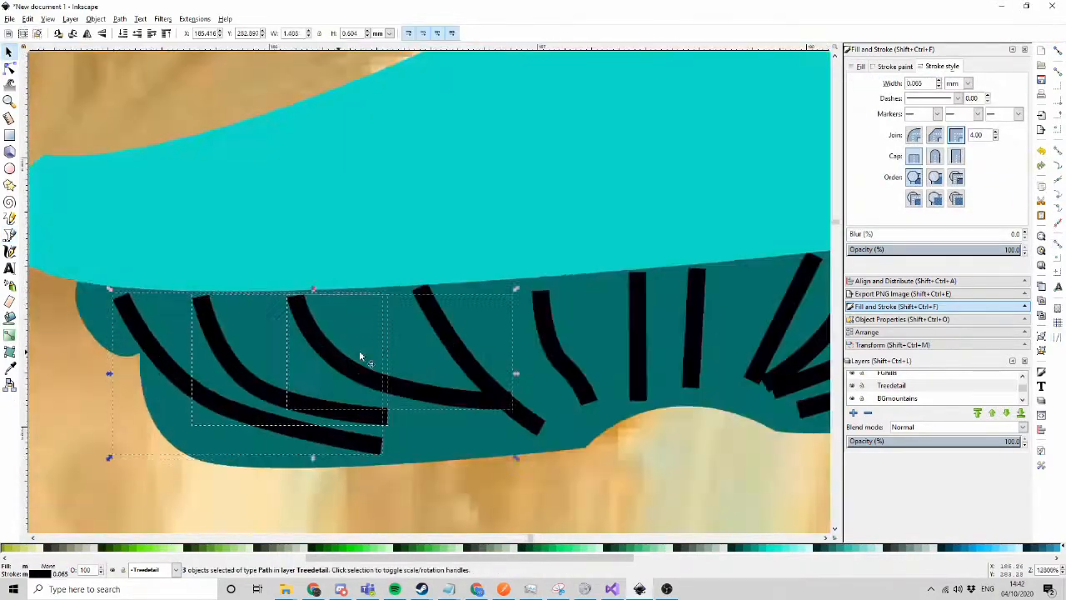
{"action": "scroll", "coordinate": [359, 350], "scroll_direction": "down", "scroll_amount": 2}
{"action": "left_click", "coordinate": [892, 66]}
{"action": "left_click", "coordinate": [907, 156]}
Draw a darker teal peak and thin tapered creases on the pointed cap, rotating one crease about 29°
{"action": "scroll", "coordinate": [460, 330], "scroll_direction": "up", "scroll_amount": 1}
{"action": "key", "text": "b"}
{"action": "left_click", "coordinate": [207, 232]}
{"action": "left_click", "coordinate": [394, 197]}
{"action": "scroll", "coordinate": [269, 219], "scroll_direction": "up", "scroll_amount": 3}
{"action": "left_click_drag", "start_coordinate": [508, 413], "coordinate": [573, 362]}
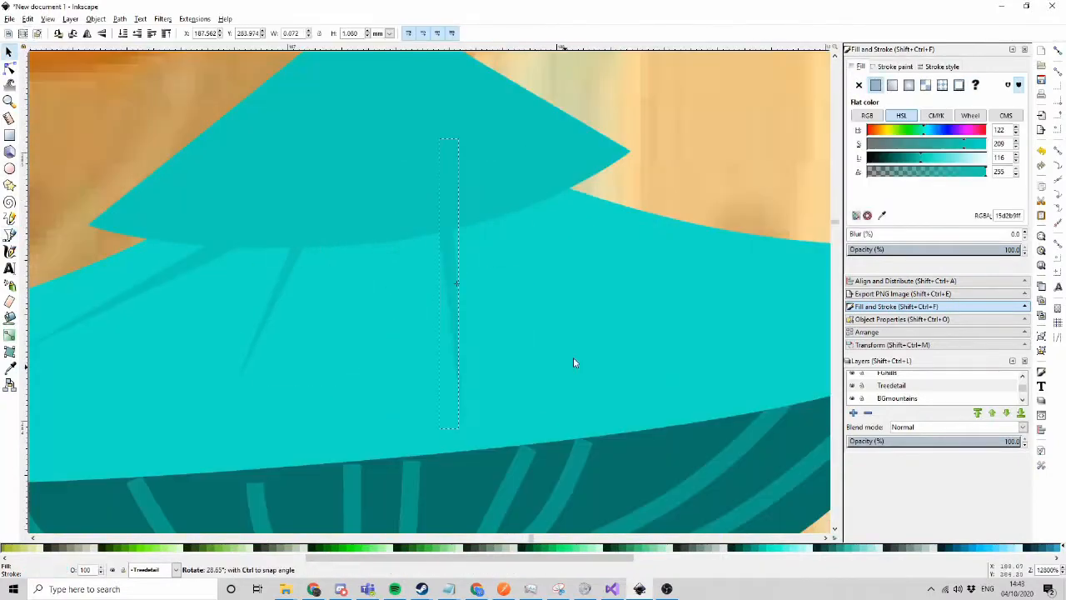
Clip the darker peak shape to the outline of the pointed cap
{"action": "scroll", "coordinate": [515, 245], "scroll_direction": "down", "scroll_amount": 2}
{"action": "left_click", "coordinate": [95, 18]}
{"action": "mouse_move", "coordinate": [103, 149]}
{"action": "left_click", "coordinate": [293, 149]}
Place the pointed mushroom in the right half of the landscape and adjust the teal lightness of its parts
{"action": "scroll", "coordinate": [455, 271], "scroll_direction": "down", "scroll_amount": 14}
{"action": "left_click", "coordinate": [302, 416]}
{"action": "left_click_drag", "start_coordinate": [328, 111], "coordinate": [500, 242]}
{"action": "scroll", "coordinate": [495, 241], "scroll_direction": "up", "scroll_amount": 6}
{"action": "scroll", "coordinate": [561, 353], "scroll_direction": "down", "scroll_amount": 2}
{"action": "left_click", "coordinate": [566, 433]}
{"action": "left_click", "coordinate": [916, 157]}
Draw a tapered plant strand, duplicate it and reshape the copy's nodes
{"action": "key", "text": "b"}
{"action": "scroll", "coordinate": [733, 281], "scroll_direction": "up", "scroll_amount": 1}
{"action": "left_click", "coordinate": [415, 424]}
{"action": "left_click_drag", "start_coordinate": [399, 371], "coordinate": [401, 328]}
{"action": "key", "text": "s"}
{"action": "left_click_drag", "start_coordinate": [473, 208], "coordinate": [374, 216]}
{"action": "key", "text": "ctrl+d"}
{"action": "scroll", "coordinate": [317, 262], "scroll_direction": "up", "scroll_amount": 1}
{"action": "key", "text": "n"}
Duplicate and arrange the strands into a branching teal plant on the ground near the large mushroom
{"action": "scroll", "coordinate": [400, 249], "scroll_direction": "down", "scroll_amount": 3}
{"action": "left_click_drag", "start_coordinate": [257, 125], "coordinate": [371, 82]}
{"action": "scroll", "coordinate": [381, 148], "scroll_direction": "up", "scroll_amount": 5}
{"action": "right_click", "coordinate": [380, 305]}
{"action": "left_click", "coordinate": [435, 454]}
{"action": "left_click_drag", "start_coordinate": [391, 292], "coordinate": [269, 414]}
{"action": "key", "text": "ctrl+d"}
{"action": "left_click_drag", "start_coordinate": [375, 417], "coordinate": [442, 467]}
{"action": "left_click", "coordinate": [860, 67]}
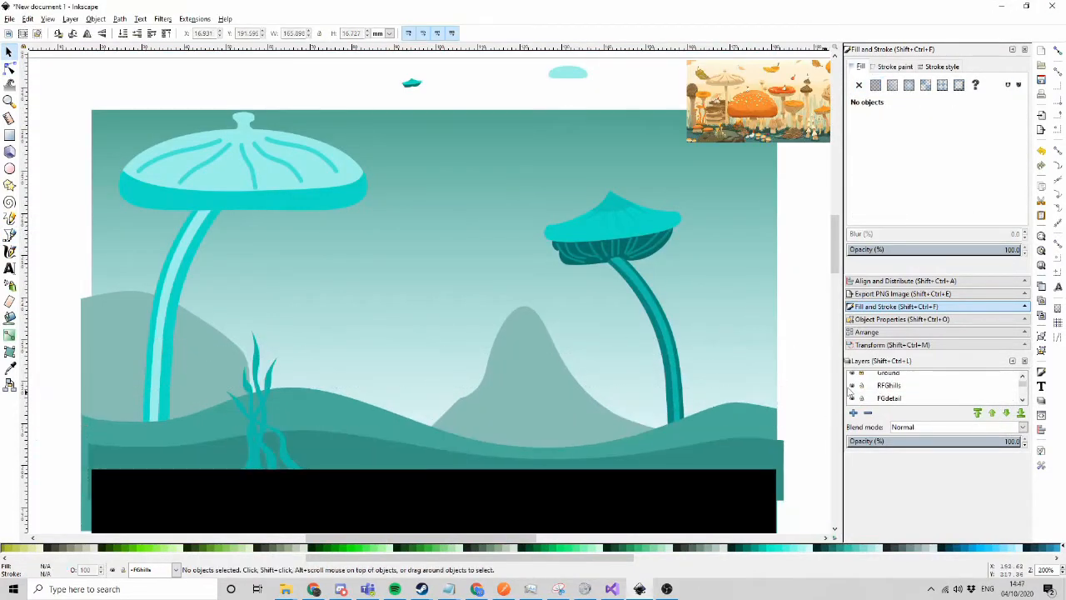
Move the branching plant left towards the large mushroom's stem
{"action": "scroll", "coordinate": [242, 437], "scroll_direction": "up", "scroll_amount": 1}
{"action": "left_click", "coordinate": [267, 405]}
{"action": "left_click_drag", "start_coordinate": [267, 404], "coordinate": [209, 404]}
Recolour the large mushroom's cap, rim and stem to deeper teal tones
{"action": "left_click", "coordinate": [278, 109]}
{"action": "scroll", "coordinate": [278, 109], "scroll_direction": "up", "scroll_amount": 3}
{"action": "left_click", "coordinate": [335, 153]}
{"action": "scroll", "coordinate": [335, 152], "scroll_direction": "down", "scroll_amount": 1}
{"action": "left_click", "coordinate": [99, 288]}
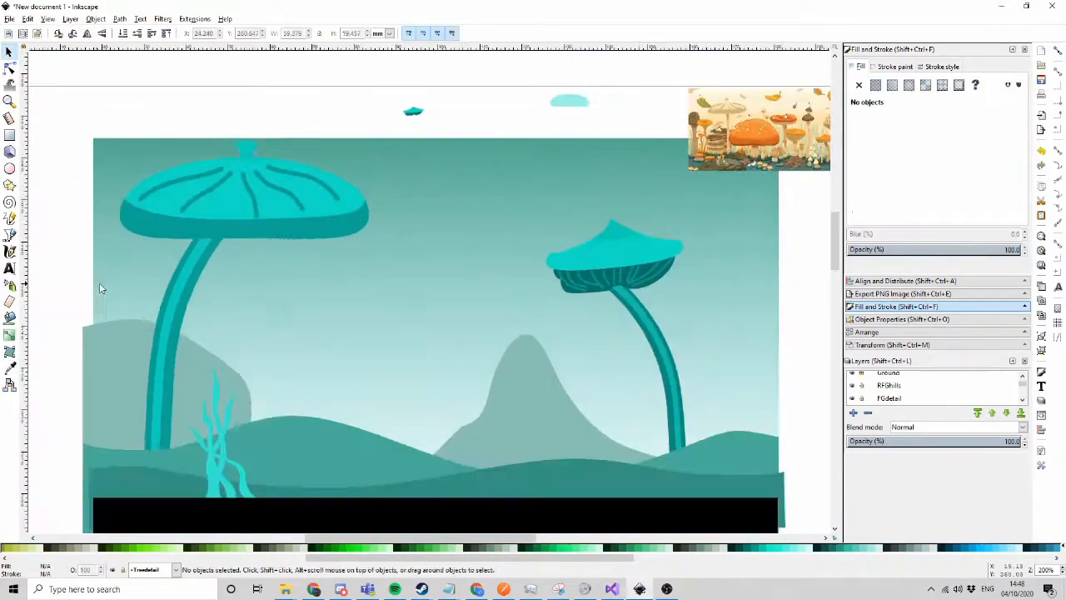
Draw curved gill lines along the left half of the large mushroom's underside
{"action": "key", "text": "b"}
{"action": "scroll", "coordinate": [136, 233], "scroll_direction": "up", "scroll_amount": 2}
{"action": "left_click", "coordinate": [107, 178]}
{"action": "left_click", "coordinate": [134, 187]}
{"action": "scroll", "coordinate": [136, 214], "scroll_direction": "up", "scroll_amount": 3}
{"action": "double_click", "coordinate": [626, 309]}
{"action": "left_click", "coordinate": [626, 309]}
{"action": "left_click_drag", "start_coordinate": [420, 253], "coordinate": [348, 197]}
Duplicate the gill lines flipped horizontally for the right half and delete the cap's old ridge lines
{"action": "scroll", "coordinate": [469, 227], "scroll_direction": "down", "scroll_amount": 3}
{"action": "key", "text": "ctrl+d"}
{"action": "key", "text": "h"}
{"action": "mouse_move", "coordinate": [226, 178]}
{"action": "left_mouse_down"}
{"action": "mouse_move", "coordinate": [411, 222]}
{"action": "mouse_move", "coordinate": [487, 226]}
{"action": "left_mouse_up"}
{"action": "key", "text": "Delete"}
Draw further gill curves along the large mushroom's dark rim and adjust their nodes
{"action": "key", "text": "b"}
{"action": "left_click", "coordinate": [115, 273]}
{"action": "left_click", "coordinate": [117, 274]}
{"action": "double_click", "coordinate": [181, 231]}
{"action": "key", "text": "n"}
{"action": "scroll", "coordinate": [187, 268], "scroll_direction": "up", "scroll_amount": 2}
{"action": "scroll", "coordinate": [662, 371], "scroll_direction": "down", "scroll_amount": 2}
{"action": "key", "text": "s"}
Add a tilted white oval spot about 7.3 by 5.3 mm on the large cap's left side with alpha 99
{"action": "key", "text": "n"}
{"action": "scroll", "coordinate": [408, 319], "scroll_direction": "up", "scroll_amount": 2}
{"action": "scroll", "coordinate": [388, 244], "scroll_direction": "down", "scroll_amount": 3}
{"action": "key", "text": "d"}
{"action": "scroll", "coordinate": [409, 187], "scroll_direction": "up", "scroll_amount": 2}
{"action": "left_click_drag", "start_coordinate": [257, 207], "coordinate": [391, 305]}
{"action": "left_click_drag", "start_coordinate": [985, 171], "coordinate": [913, 171]}
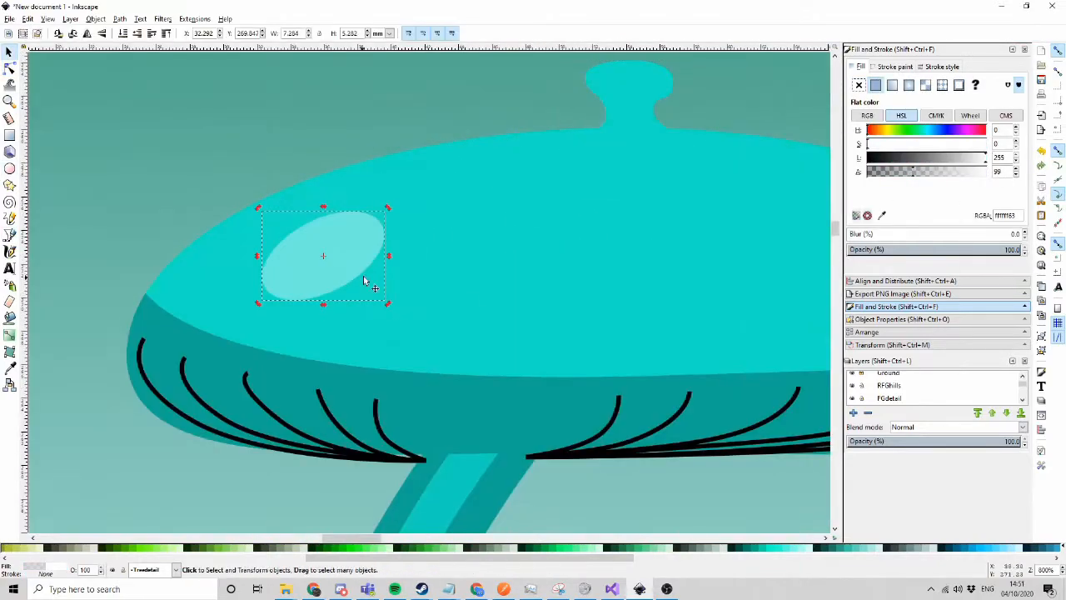
Adjust a node on the small mushroom's outline near the gills
{"action": "scroll", "coordinate": [386, 290], "scroll_direction": "down", "scroll_amount": 2}
{"action": "scroll", "coordinate": [403, 300], "scroll_direction": "up", "scroll_amount": 2}
{"action": "key", "text": "n"}
{"action": "left_click_drag", "start_coordinate": [488, 336], "coordinate": [481, 330]}
{"action": "scroll", "coordinate": [314, 236], "scroll_direction": "down", "scroll_amount": 5}
{"action": "key", "text": "s"}
{"action": "scroll", "coordinate": [567, 285], "scroll_direction": "up", "scroll_amount": 7}
Reshape the lower edge of the small mushroom's dark underside so it arches over the top of the stem
{"action": "key", "text": "n"}
{"action": "scroll", "coordinate": [245, 352], "scroll_direction": "down", "scroll_amount": 1}
{"action": "scroll", "coordinate": [522, 349], "scroll_direction": "up", "scroll_amount": 4}
{"action": "left_click_drag", "start_coordinate": [750, 338], "coordinate": [429, 345]}
{"action": "scroll", "coordinate": [398, 238], "scroll_direction": "down", "scroll_amount": 7}
{"action": "key", "text": "s"}
{"action": "scroll", "coordinate": [442, 233], "scroll_direction": "up", "scroll_amount": 5}
{"action": "double_click", "coordinate": [466, 333]}
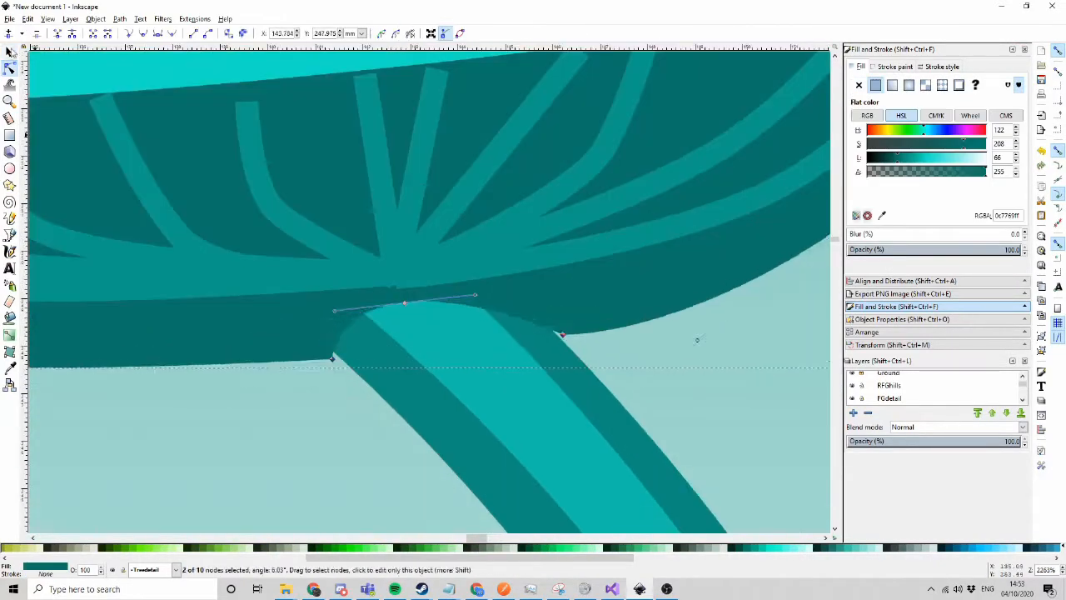
Duplicate the finished small mushroom and place the copy beside the other mushrooms
{"action": "scroll", "coordinate": [507, 300], "scroll_direction": "down", "scroll_amount": 6}
{"action": "key", "text": "s"}
{"action": "scroll", "coordinate": [158, 357], "scroll_direction": "down", "scroll_amount": 1}
{"action": "left_click_drag", "start_coordinate": [562, 178], "coordinate": [612, 146]}
{"action": "scroll", "coordinate": [343, 333], "scroll_direction": "up", "scroll_amount": 2}
{"action": "left_click", "coordinate": [513, 204]}
{"action": "left_click_drag", "start_coordinate": [541, 267], "coordinate": [650, 260]}
{"action": "key", "text": "ctrl+d"}
Reshape the mushroom copy by moving its nodes
{"action": "scroll", "coordinate": [484, 295], "scroll_direction": "up", "scroll_amount": 3}
{"action": "key", "text": "n"}
{"action": "scroll", "coordinate": [466, 274], "scroll_direction": "down", "scroll_amount": 2}
{"action": "left_click_drag", "start_coordinate": [583, 409], "coordinate": [468, 155]}
{"action": "scroll", "coordinate": [573, 203], "scroll_direction": "up", "scroll_amount": 3}
{"action": "left_click", "coordinate": [438, 245]}
{"action": "scroll", "coordinate": [445, 399], "scroll_direction": "down", "scroll_amount": 6}
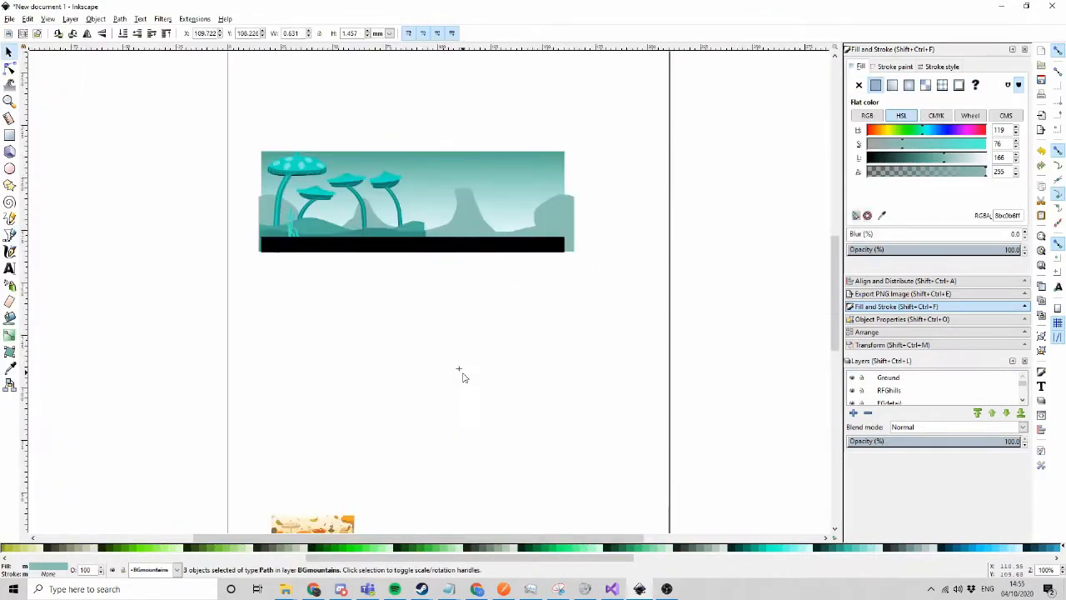
Duplicate the grey-teal background mushroom silhouettes and place copies among the mountains
{"action": "scroll", "coordinate": [707, 228], "scroll_direction": "up", "scroll_amount": 10}
{"action": "scroll", "coordinate": [705, 220], "scroll_direction": "down", "scroll_amount": 5}
{"action": "key", "text": "ctrl+d"}
{"action": "key", "text": "Escape"}
{"action": "left_click_drag", "start_coordinate": [116, 175], "coordinate": [356, 270]}
{"action": "left_click", "coordinate": [571, 258]}
{"action": "key", "text": "ctrl+d"}
{"action": "scroll", "coordinate": [349, 267], "scroll_direction": "up", "scroll_amount": 8}
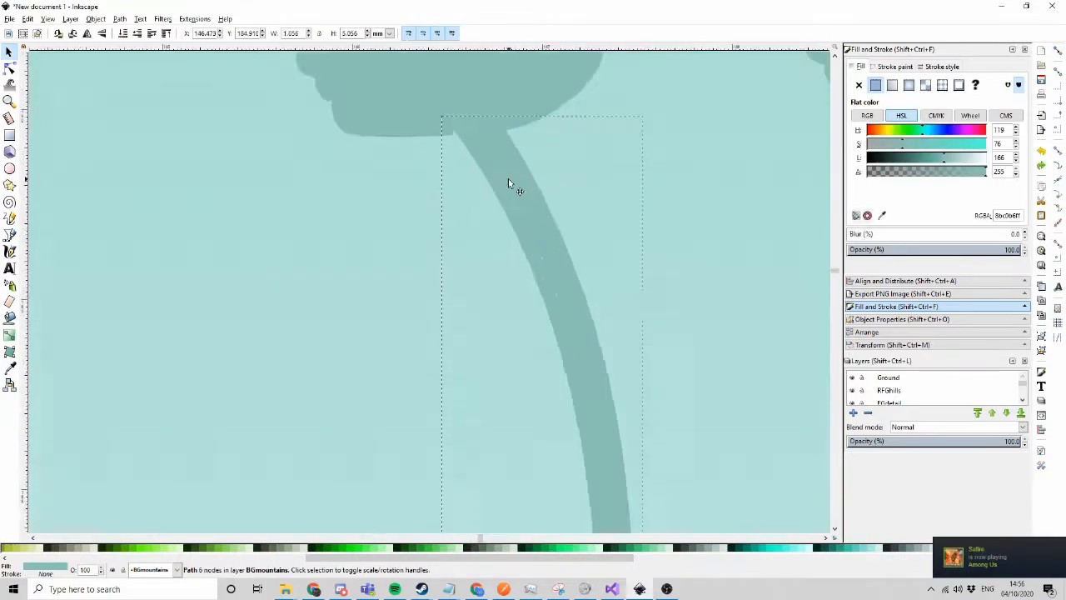
Delete a surplus node from the background mushroom silhouette's outline
{"action": "scroll", "coordinate": [494, 157], "scroll_direction": "down", "scroll_amount": 10}
{"action": "scroll", "coordinate": [151, 158], "scroll_direction": "up", "scroll_amount": 6}
{"action": "key", "text": "n"}
{"action": "left_click", "coordinate": [431, 223]}
{"action": "key", "text": "Delete"}
{"action": "scroll", "coordinate": [398, 155], "scroll_direction": "up", "scroll_amount": 2}
Reshape the middle mushroom's dark stem into a bend and delete its surplus node
{"action": "scroll", "coordinate": [466, 239], "scroll_direction": "down", "scroll_amount": 7}
{"action": "key", "text": "s"}
{"action": "left_click_drag", "start_coordinate": [375, 131], "coordinate": [497, 416]}
{"action": "scroll", "coordinate": [416, 184], "scroll_direction": "up", "scroll_amount": 4}
{"action": "key", "text": "n"}
{"action": "left_click_drag", "start_coordinate": [484, 285], "coordinate": [385, 250]}
{"action": "left_click", "coordinate": [441, 358]}
{"action": "key", "text": "Delete"}
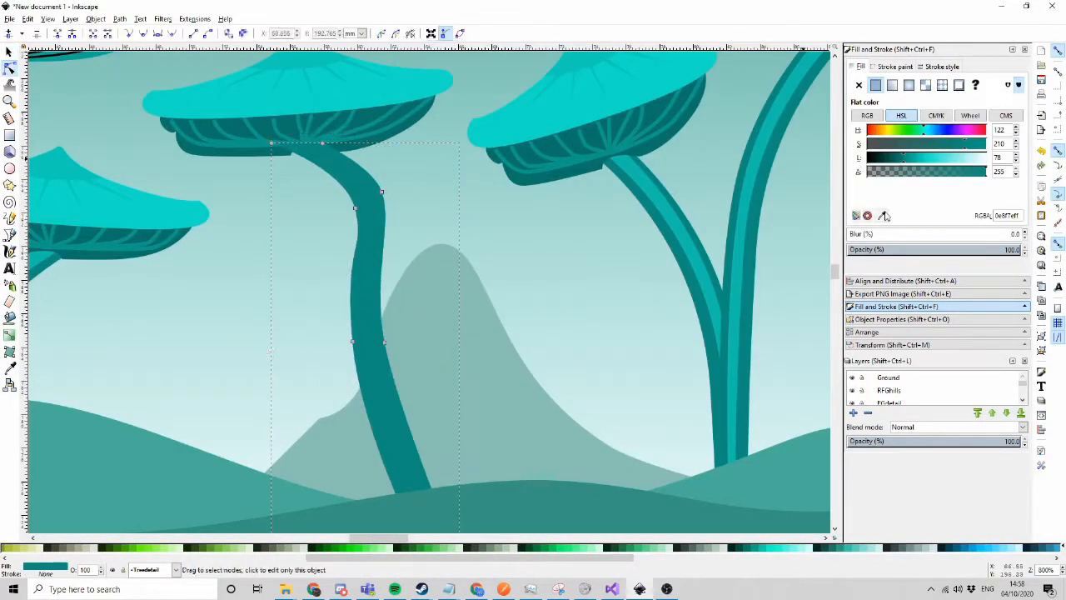
Duplicate the bent stem and narrow the copy into a lighter highlight stripe along its middle
{"action": "key", "text": "ctrl+d"}
{"action": "scroll", "coordinate": [384, 158], "scroll_direction": "down", "scroll_amount": 2}
{"action": "scroll", "coordinate": [334, 146], "scroll_direction": "up", "scroll_amount": 6}
{"action": "left_click_drag", "start_coordinate": [287, 174], "coordinate": [367, 177]}
{"action": "key", "text": "s"}
{"action": "scroll", "coordinate": [347, 83], "scroll_direction": "down", "scroll_amount": 6}
{"action": "left_click", "coordinate": [278, 294]}
Select the large mushroom's gill lines and give them a light teal stroke with lightness 118
{"action": "scroll", "coordinate": [278, 294], "scroll_direction": "down", "scroll_amount": 1}
{"action": "left_click_drag", "start_coordinate": [72, 112], "coordinate": [257, 373]}
{"action": "scroll", "coordinate": [203, 152], "scroll_direction": "up", "scroll_amount": 4}
{"action": "left_click", "coordinate": [895, 67]}
{"action": "left_click_drag", "start_coordinate": [922, 158], "coordinate": [946, 171]}
Move the middle node on the top edge of the large mushroom's dark underside to reshape its curve
{"action": "key", "text": "n"}
{"action": "left_click_drag", "start_coordinate": [383, 172], "coordinate": [383, 202]}
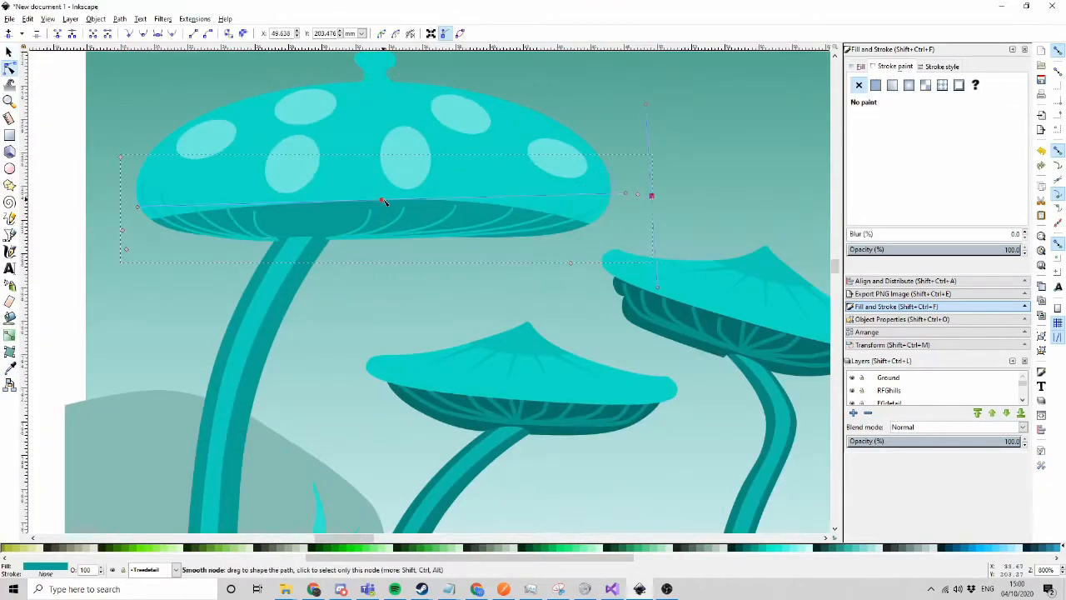
{"action": "key", "text": "s"}
{"action": "scroll", "coordinate": [248, 177], "scroll_direction": "up", "scroll_amount": 3}
Extend the upper ends of the gill lines on the large mushroom's underside toward the cap edge
{"action": "key", "text": "n"}
{"action": "left_click", "coordinate": [74, 216]}
{"action": "left_click_drag", "start_coordinate": [159, 237], "coordinate": [159, 191]}
{"action": "left_click_drag", "start_coordinate": [253, 260], "coordinate": [264, 190]}
{"action": "scroll", "coordinate": [429, 291], "scroll_direction": "right", "scroll_amount": 4}
{"action": "scroll", "coordinate": [429, 292], "scroll_direction": "left", "scroll_amount": 6}
{"action": "key", "text": "s"}
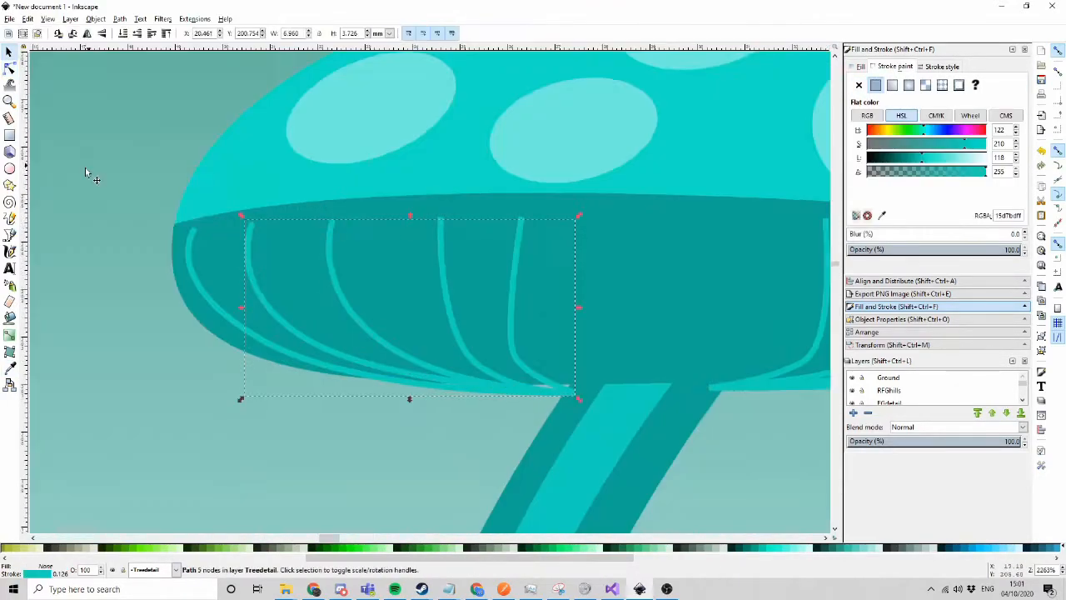
Duplicate mushroom parts and place the copies over the right half of the landscape
{"action": "scroll", "coordinate": [92, 175], "scroll_direction": "down", "scroll_amount": 4}
{"action": "left_click_drag", "start_coordinate": [74, 185], "coordinate": [525, 292]}
{"action": "left_click_drag", "start_coordinate": [499, 117], "coordinate": [281, 245]}
{"action": "left_click", "coordinate": [111, 167]}
{"action": "scroll", "coordinate": [163, 303], "scroll_direction": "down", "scroll_amount": 3}
{"action": "key", "text": "ctrl+d"}
{"action": "left_click_drag", "start_coordinate": [340, 395], "coordinate": [443, 223]}
{"action": "key", "text": "ctrl+d"}
{"action": "left_click_drag", "start_coordinate": [429, 254], "coordinate": [589, 246]}
Reshape the copied mushroom's stem by moving its nodes
{"action": "scroll", "coordinate": [589, 245], "scroll_direction": "up", "scroll_amount": 2}
{"action": "double_click", "coordinate": [583, 350]}
{"action": "left_click_drag", "start_coordinate": [641, 441], "coordinate": [533, 423]}
{"action": "scroll", "coordinate": [533, 423], "scroll_direction": "up", "scroll_amount": 2}
{"action": "key", "text": "s"}
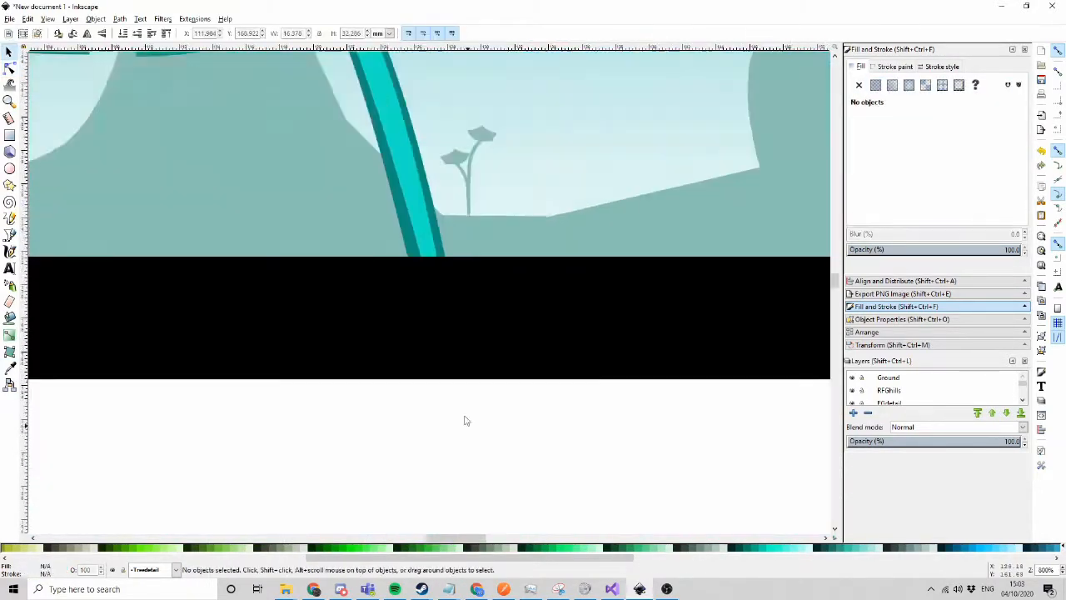
Draw curved gill lines along the left half of the second spotted mushroom's lower edge
{"action": "scroll", "coordinate": [425, 302], "scroll_direction": "down", "scroll_amount": 4}
{"action": "scroll", "coordinate": [226, 119], "scroll_direction": "up", "scroll_amount": 2}
{"action": "left_click_drag", "start_coordinate": [310, 189], "coordinate": [453, 298]}
{"action": "left_click_drag", "start_coordinate": [448, 244], "coordinate": [421, 244]}
{"action": "scroll", "coordinate": [381, 232], "scroll_direction": "down", "scroll_amount": 3}
{"action": "key", "text": "b"}
{"action": "scroll", "coordinate": [598, 249], "scroll_direction": "up", "scroll_amount": 3}
{"action": "key", "text": "s"}
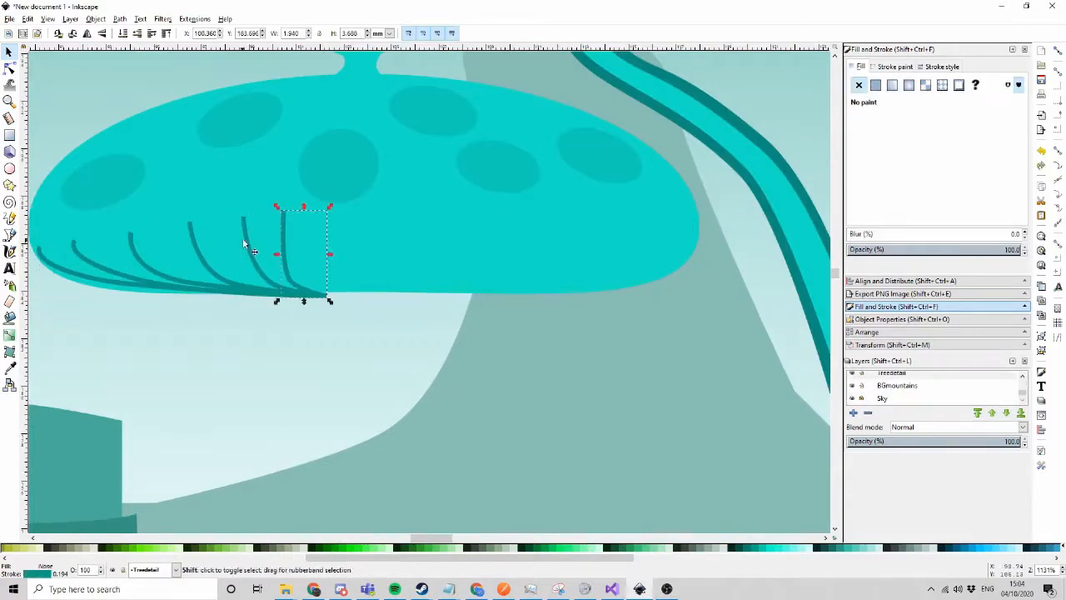
Add the dark underside and the right half's gill lines to the second spotted mushroom
{"action": "scroll", "coordinate": [586, 183], "scroll_direction": "down", "scroll_amount": 2}
{"action": "left_click", "coordinate": [399, 226]}
{"action": "scroll", "coordinate": [421, 171], "scroll_direction": "up", "scroll_amount": 3}
{"action": "left_click_drag", "start_coordinate": [381, 286], "coordinate": [372, 302]}
{"action": "left_click", "coordinate": [483, 412]}
{"action": "scroll", "coordinate": [437, 356], "scroll_direction": "down", "scroll_amount": 3}
{"action": "left_click_drag", "start_coordinate": [523, 411], "coordinate": [356, 325]}
{"action": "scroll", "coordinate": [516, 429], "scroll_direction": "up", "scroll_amount": 2}
{"action": "left_click_drag", "start_coordinate": [369, 257], "coordinate": [366, 261]}
Select the second spotted mushroom's gill curves and adjust the nodes at their upper ends
{"action": "left_click_drag", "start_coordinate": [796, 171], "coordinate": [245, 351]}
{"action": "key", "text": "n"}
{"action": "scroll", "coordinate": [577, 286], "scroll_direction": "down", "scroll_amount": 2}
{"action": "scroll", "coordinate": [322, 278], "scroll_direction": "up", "scroll_amount": 3}
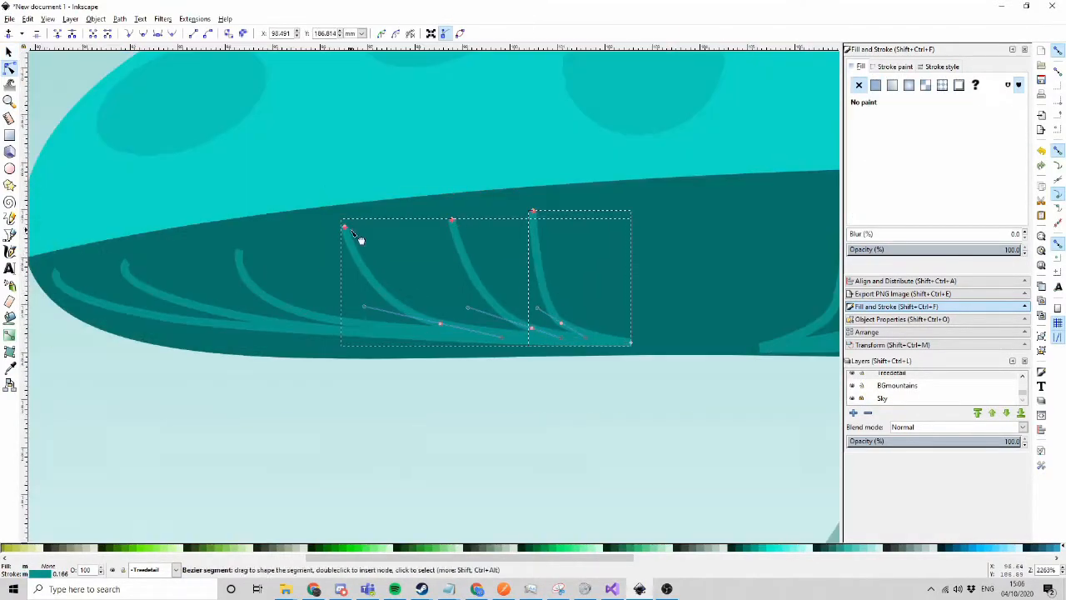
Draw the second spotted mushroom's dark teal stem and round its top over the underside
{"action": "scroll", "coordinate": [558, 208], "scroll_direction": "down", "scroll_amount": 3}
{"action": "key", "text": "b"}
{"action": "left_click", "coordinate": [580, 262]}
{"action": "key", "text": "s"}
{"action": "scroll", "coordinate": [650, 241], "scroll_direction": "up", "scroll_amount": 4}
{"action": "key", "text": "n"}
{"action": "left_click_drag", "start_coordinate": [421, 270], "coordinate": [416, 250]}
{"action": "key", "text": "b"}
{"action": "left_click", "coordinate": [509, 283]}
{"action": "key", "text": "s"}
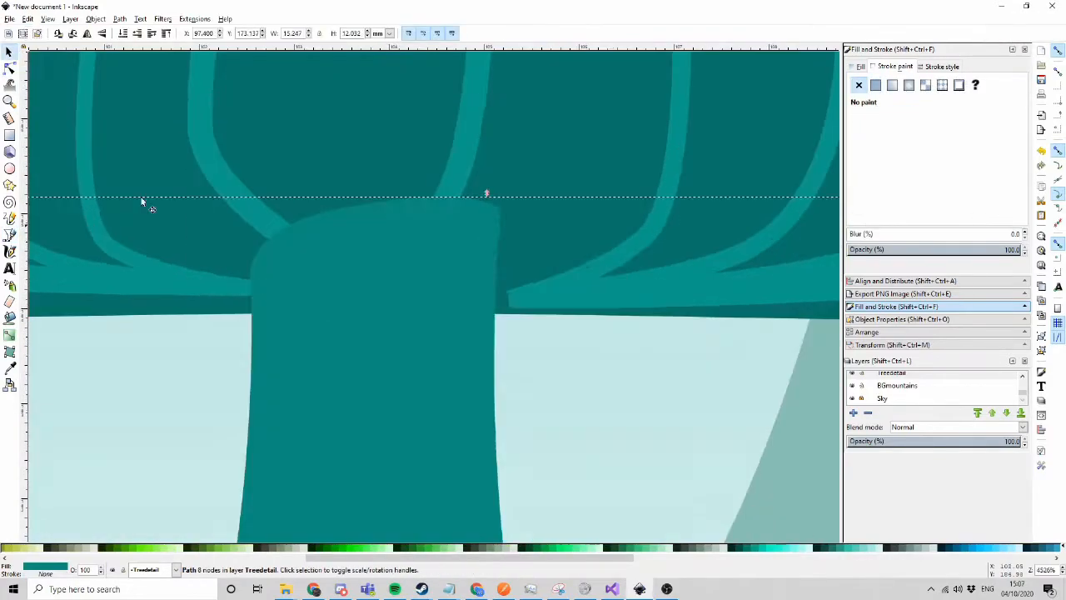
Position the foreground hills over the right half of the landscape and adjust their edge nodes
{"action": "left_click", "coordinate": [941, 66]}
{"action": "scroll", "coordinate": [382, 336], "scroll_direction": "down", "scroll_amount": 9}
{"action": "left_click_drag", "start_coordinate": [77, 303], "coordinate": [525, 319]}
{"action": "scroll", "coordinate": [282, 245], "scroll_direction": "up", "scroll_amount": 3}
{"action": "left_click_drag", "start_coordinate": [539, 276], "coordinate": [625, 288]}
{"action": "scroll", "coordinate": [499, 286], "scroll_direction": "up", "scroll_amount": 3}
{"action": "left_click_drag", "start_coordinate": [541, 134], "coordinate": [528, 200]}
{"action": "scroll", "coordinate": [626, 250], "scroll_direction": "down", "scroll_amount": 2}
{"action": "scroll", "coordinate": [593, 117], "scroll_direction": "up", "scroll_amount": 2}
{"action": "left_click_drag", "start_coordinate": [510, 287], "coordinate": [509, 298]}
Duplicate the foreground hill flipped horizontally, place the copy beside the original and select both for node editing
{"action": "left_click", "coordinate": [9, 52]}
{"action": "left_click", "coordinate": [417, 466]}
{"action": "key", "text": "ctrl+d"}
{"action": "key", "text": "h"}
{"action": "left_click_drag", "start_coordinate": [416, 467], "coordinate": [782, 473]}
{"action": "left_click", "coordinate": [416, 466], "text": "shift"}
{"action": "key", "text": "n"}
{"action": "scroll", "coordinate": [757, 435], "scroll_direction": "up", "scroll_amount": 1}
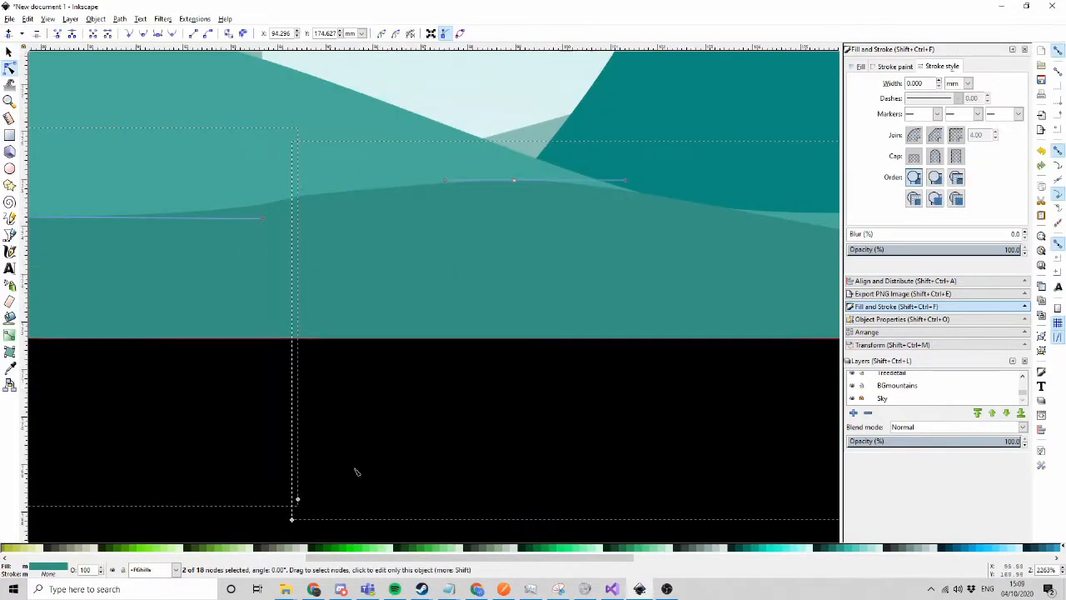
Move the foreground hill pieces below the black strip, break their paths at the adjoining edge nodes and delete the segment between them
{"action": "left_click", "coordinate": [9, 52]}
{"action": "scroll", "coordinate": [433, 99], "scroll_direction": "down", "scroll_amount": 3}
{"action": "left_click_drag", "start_coordinate": [583, 142], "coordinate": [583, 367]}
{"action": "left_click", "coordinate": [9, 68]}
{"action": "left_click", "coordinate": [72, 34]}
{"action": "scroll", "coordinate": [298, 189], "scroll_direction": "down", "scroll_amount": 1}
{"action": "scroll", "coordinate": [390, 317], "scroll_direction": "up", "scroll_amount": 2}
{"action": "left_click", "coordinate": [941, 66]}
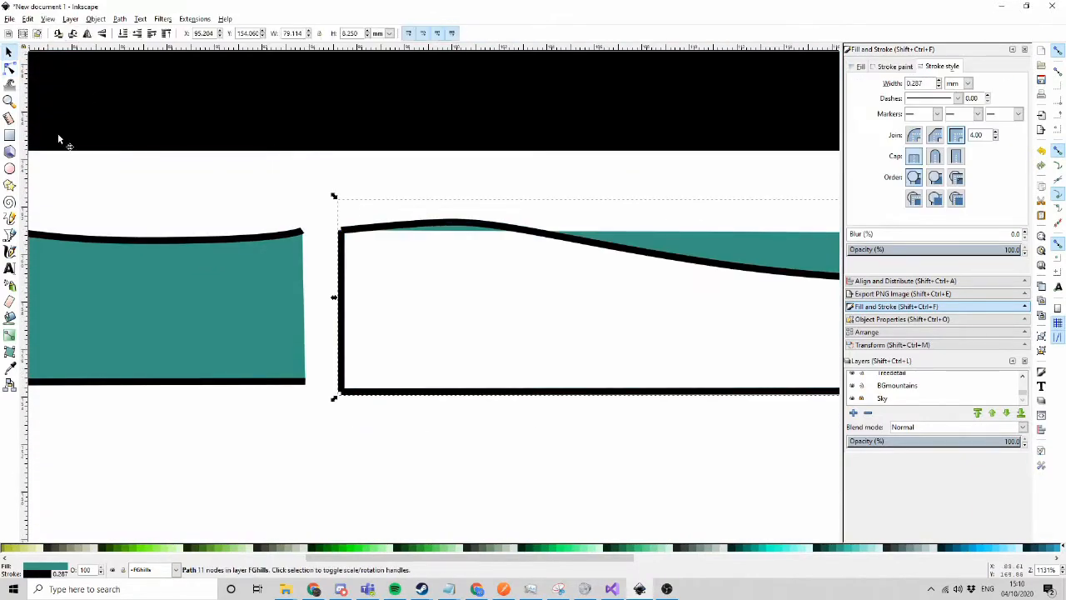
{"action": "left_click", "coordinate": [108, 33]}
Remove the outline from the foreground hill pieces and reposition them across the landscape
{"action": "left_click", "coordinate": [895, 67]}
{"action": "left_click", "coordinate": [859, 85]}
{"action": "left_click", "coordinate": [10, 52]}
{"action": "scroll", "coordinate": [581, 287], "scroll_direction": "down", "scroll_amount": 4}
{"action": "scroll", "coordinate": [494, 467], "scroll_direction": "down", "scroll_amount": 1}
{"action": "left_click", "coordinate": [683, 291], "text": "shift"}
{"action": "left_click", "coordinate": [860, 66]}
{"action": "scroll", "coordinate": [321, 359], "scroll_direction": "up", "scroll_amount": 2}
{"action": "left_click_drag", "start_coordinate": [287, 300], "coordinate": [738, 274]}
{"action": "scroll", "coordinate": [738, 274], "scroll_direction": "right", "scroll_amount": 3}
{"action": "scroll", "coordinate": [516, 294], "scroll_direction": "down", "scroll_amount": 2}
{"action": "key", "text": "Escape"}
Paste a copy of the grass over the background hills and set its fill to saturation 139 and lightness 183
{"action": "left_click", "coordinate": [851, 373]}
{"action": "scroll", "coordinate": [454, 297], "scroll_direction": "up", "scroll_amount": 3}
{"action": "left_click", "coordinate": [385, 321]}
{"action": "scroll", "coordinate": [426, 252], "scroll_direction": "left", "scroll_amount": 3}
{"action": "scroll", "coordinate": [425, 252], "scroll_direction": "down", "scroll_amount": 3}
{"action": "left_click_drag", "start_coordinate": [41, 250], "coordinate": [672, 400]}
{"action": "key", "text": "ctrl+v"}
{"action": "left_click_drag", "start_coordinate": [808, 124], "coordinate": [517, 179]}
{"action": "left_click_drag", "start_coordinate": [963, 143], "coordinate": [931, 143]}
{"action": "left_click_drag", "start_coordinate": [934, 158], "coordinate": [951, 157]}
Hide the layers covering the background hills and select the grass clumps there
{"action": "scroll", "coordinate": [332, 333], "scroll_direction": "up", "scroll_amount": 3}
{"action": "left_click", "coordinate": [331, 476]}
{"action": "left_click", "coordinate": [862, 387]}
{"action": "left_click", "coordinate": [852, 374]}
{"action": "left_click", "coordinate": [783, 250]}
{"action": "scroll", "coordinate": [400, 392], "scroll_direction": "down", "scroll_amount": 4}
{"action": "left_click", "coordinate": [852, 377]}
{"action": "left_click_drag", "start_coordinate": [341, 300], "coordinate": [733, 391]}
{"action": "double_click", "coordinate": [495, 286]}
Raise the selected layer one level and select a grass clump on the background hill's slope
{"action": "left_click", "coordinate": [517, 352]}
{"action": "scroll", "coordinate": [325, 415], "scroll_direction": "up", "scroll_amount": 3}
{"action": "left_click", "coordinate": [452, 217]}
{"action": "scroll", "coordinate": [891, 388], "scroll_direction": "down", "scroll_amount": 1}
{"action": "left_click", "coordinate": [889, 374]}
{"action": "left_click", "coordinate": [991, 412]}
{"action": "left_click", "coordinate": [476, 225]}
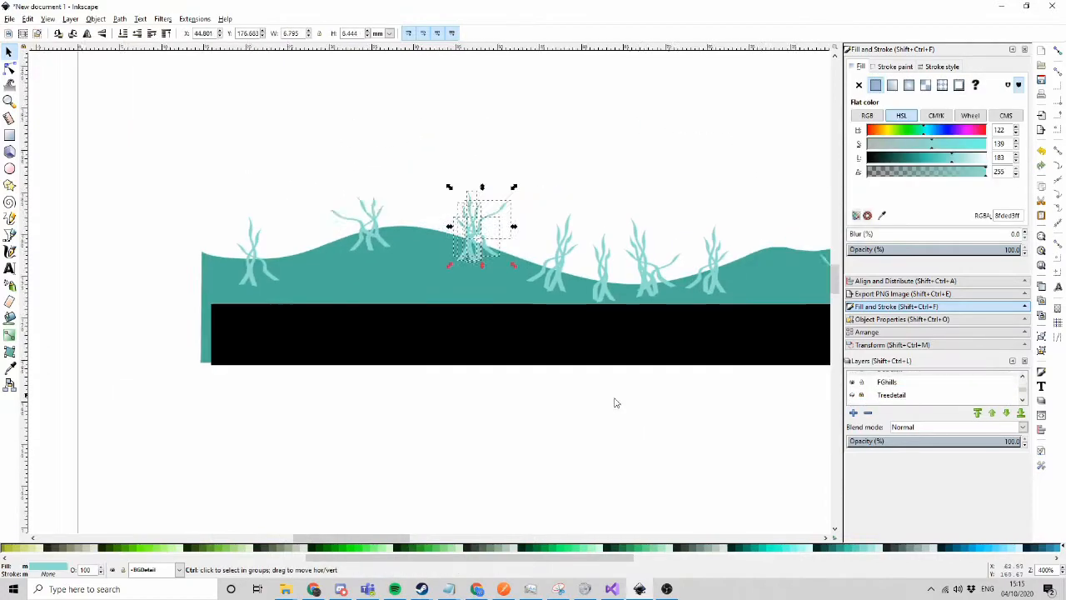
Lower the selected layer one level and switch layer visibility to isolate the foreground hills with their bright grass
{"action": "scroll", "coordinate": [613, 402], "scroll_direction": "right", "scroll_amount": 10}
{"action": "scroll", "coordinate": [587, 293], "scroll_direction": "up", "scroll_amount": 3}
{"action": "scroll", "coordinate": [517, 290], "scroll_direction": "down", "scroll_amount": 4}
{"action": "left_click", "coordinate": [851, 386]}
{"action": "left_click", "coordinate": [1005, 413]}
{"action": "scroll", "coordinate": [933, 388], "scroll_direction": "down", "scroll_amount": 2}
{"action": "left_click", "coordinate": [851, 381]}
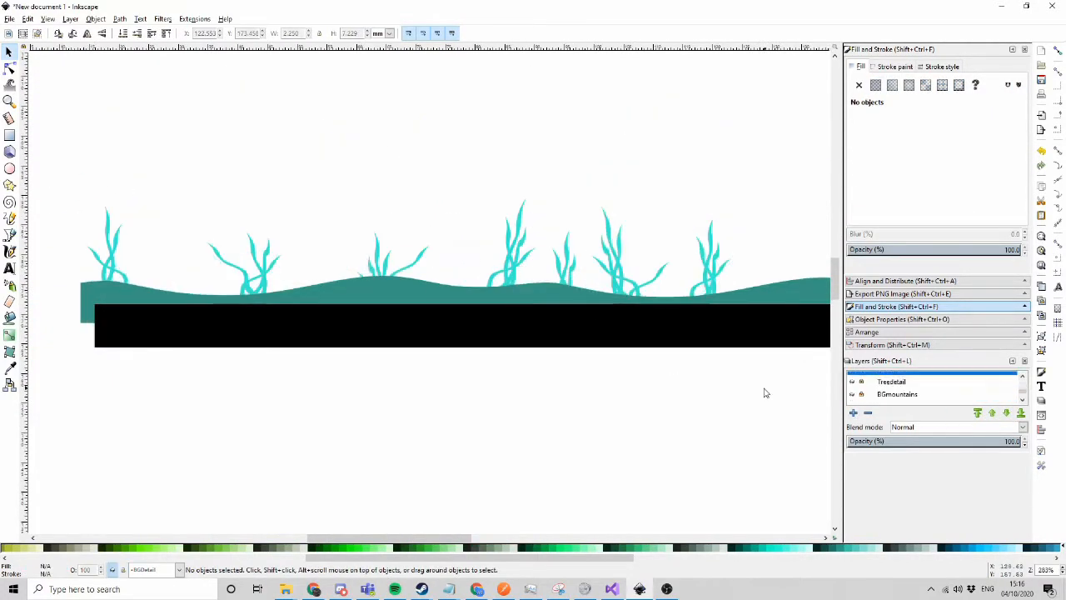
Select the bright grass clumps along the foreground hills, lighten their fill and show the hidden layer again
{"action": "left_click_drag", "start_coordinate": [766, 390], "coordinate": [81, 192]}
{"action": "scroll", "coordinate": [516, 283], "scroll_direction": "up", "scroll_amount": 1}
{"action": "left_click", "coordinate": [939, 158]}
{"action": "scroll", "coordinate": [517, 283], "scroll_direction": "down", "scroll_amount": 2}
{"action": "left_click", "coordinate": [852, 384]}
{"action": "scroll", "coordinate": [891, 388], "scroll_direction": "down", "scroll_amount": 2}
Paste a copy of the small mushroom silhouettes and place them beside the background mountains
{"action": "left_click", "coordinate": [354, 166]}
{"action": "scroll", "coordinate": [517, 250], "scroll_direction": "right", "scroll_amount": 6}
{"action": "key", "text": "ctrl+v"}
{"action": "left_click_drag", "start_coordinate": [809, 106], "coordinate": [741, 171]}
{"action": "scroll", "coordinate": [726, 231], "scroll_direction": "up", "scroll_amount": 3}
{"action": "left_click", "coordinate": [769, 278]}
{"action": "left_click_drag", "start_coordinate": [675, 219], "coordinate": [330, 195]}
{"action": "scroll", "coordinate": [368, 250], "scroll_direction": "left", "scroll_amount": 10}
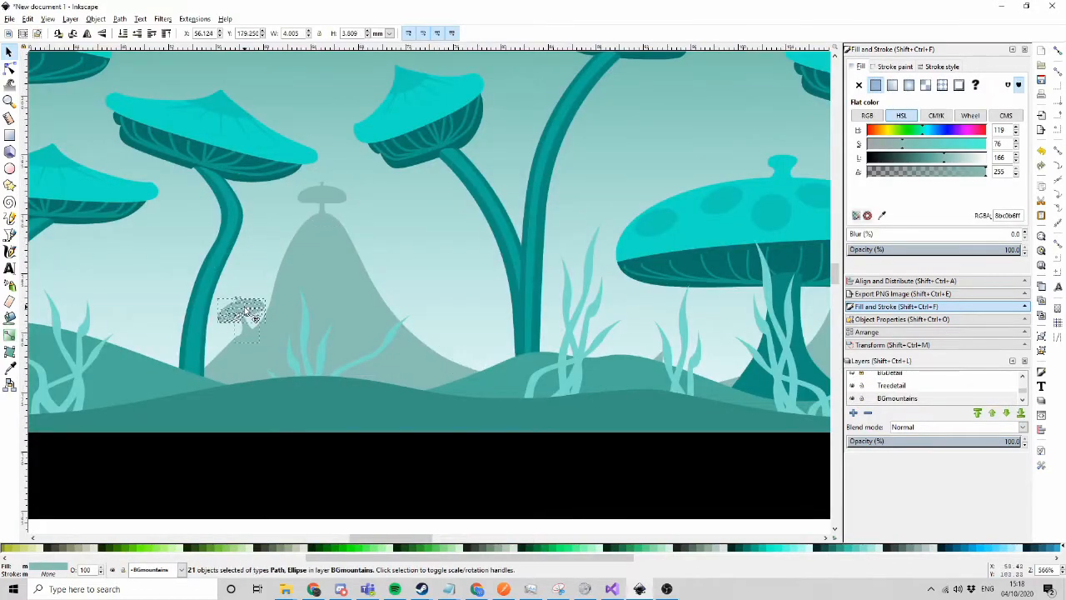
Delete the mushroom silhouette standing on the background mountain's peak
{"action": "scroll", "coordinate": [246, 312], "scroll_direction": "up", "scroll_amount": 4}
{"action": "left_click", "coordinate": [411, 248]}
{"action": "left_click", "coordinate": [300, 196]}
{"action": "key", "text": "Delete"}
{"action": "scroll", "coordinate": [411, 283], "scroll_direction": "down", "scroll_amount": 6}
{"action": "left_click", "coordinate": [177, 357]}
{"action": "scroll", "coordinate": [318, 257], "scroll_direction": "down", "scroll_amount": 1}
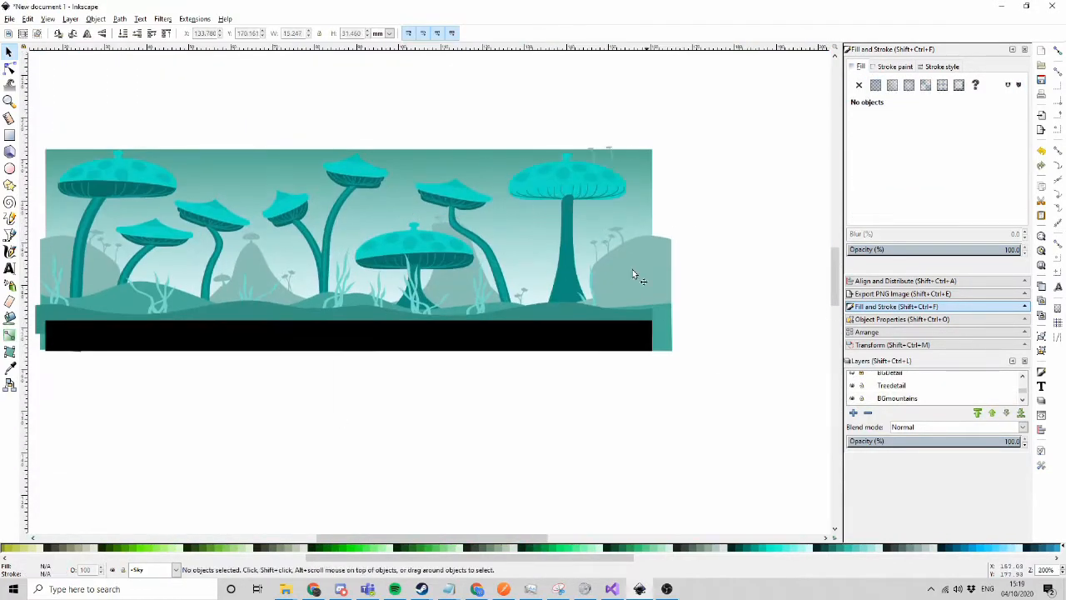
Select the rightmost spotted mushroom's stem for node editing and move its upper corner node up into the cap's underside
{"action": "left_click", "coordinate": [568, 196]}
{"action": "scroll", "coordinate": [550, 187], "scroll_direction": "up", "scroll_amount": 4}
{"action": "scroll", "coordinate": [325, 126], "scroll_direction": "down", "scroll_amount": 2}
{"action": "left_click", "coordinate": [438, 135]}
{"action": "left_click", "coordinate": [473, 144]}
{"action": "double_click", "coordinate": [466, 179]}
{"action": "scroll", "coordinate": [461, 165], "scroll_direction": "up", "scroll_amount": 4}
{"action": "left_click_drag", "start_coordinate": [458, 269], "coordinate": [459, 187]}
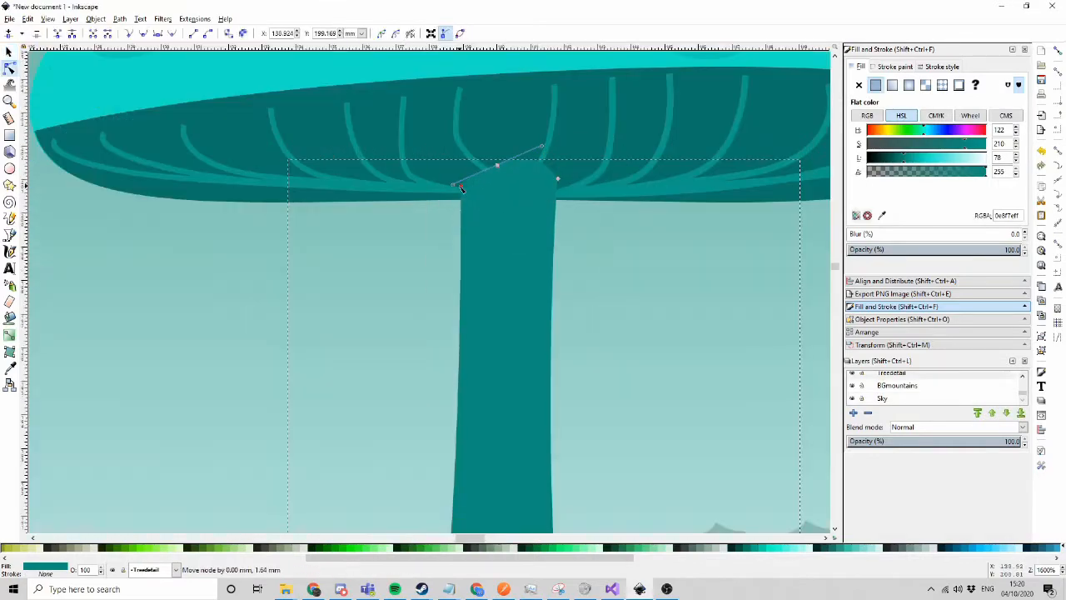
Select the rightmost spotted mushroom's cap with its gills and stretch it wider
{"action": "key", "text": "s"}
{"action": "scroll", "coordinate": [391, 170], "scroll_direction": "down", "scroll_amount": 5}
{"action": "left_click_drag", "start_coordinate": [333, 114], "coordinate": [518, 187]}
{"action": "left_click_drag", "start_coordinate": [587, 171], "coordinate": [640, 183]}
{"action": "scroll", "coordinate": [466, 176], "scroll_direction": "up", "scroll_amount": 7}
{"action": "double_click", "coordinate": [526, 199]}
{"action": "scroll", "coordinate": [473, 117], "scroll_direction": "down", "scroll_amount": 8}
{"action": "left_click", "coordinate": [297, 144]}
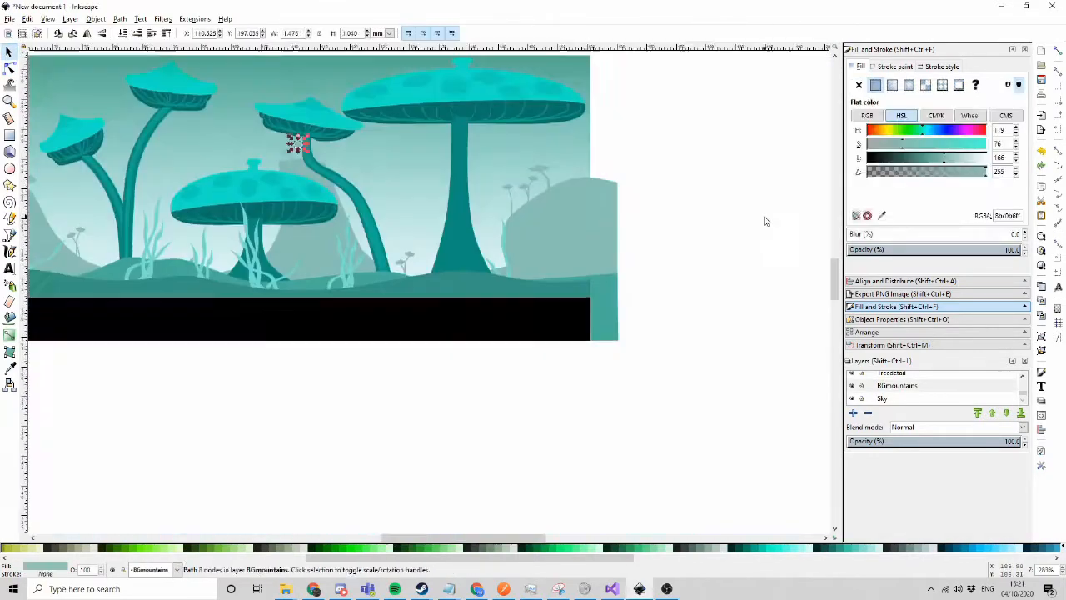
Shift the hue of the sky gradient's colour slightly
{"action": "scroll", "coordinate": [764, 220], "scroll_direction": "down", "scroll_amount": 1}
{"action": "left_click", "coordinate": [516, 150]}
{"action": "key", "text": "n"}
{"action": "left_click_drag", "start_coordinate": [924, 130], "coordinate": [917, 130]}
{"action": "scroll", "coordinate": [395, 223], "scroll_direction": "up", "scroll_amount": 1}
Try the large mushroom cap's cyan as the top colour of the sky gradient
{"action": "left_click", "coordinate": [328, 153]}
{"action": "key", "text": "d"}
{"action": "left_click", "coordinate": [580, 175]}
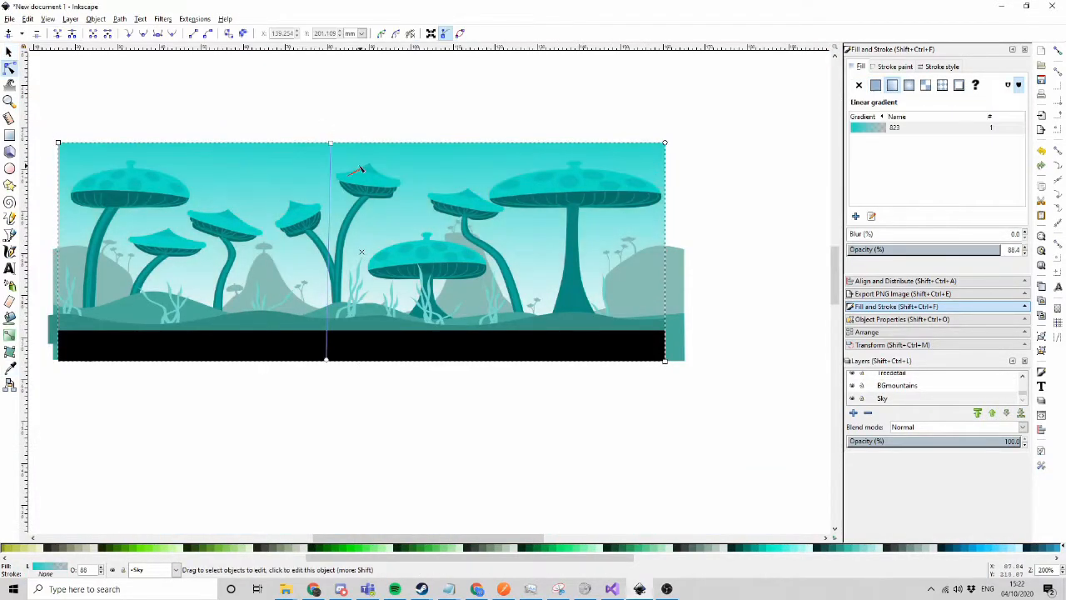
{"action": "key", "text": "ctrl+z"}
{"action": "key", "text": "n"}
{"action": "key", "text": "s"}
{"action": "key", "text": "Escape"}
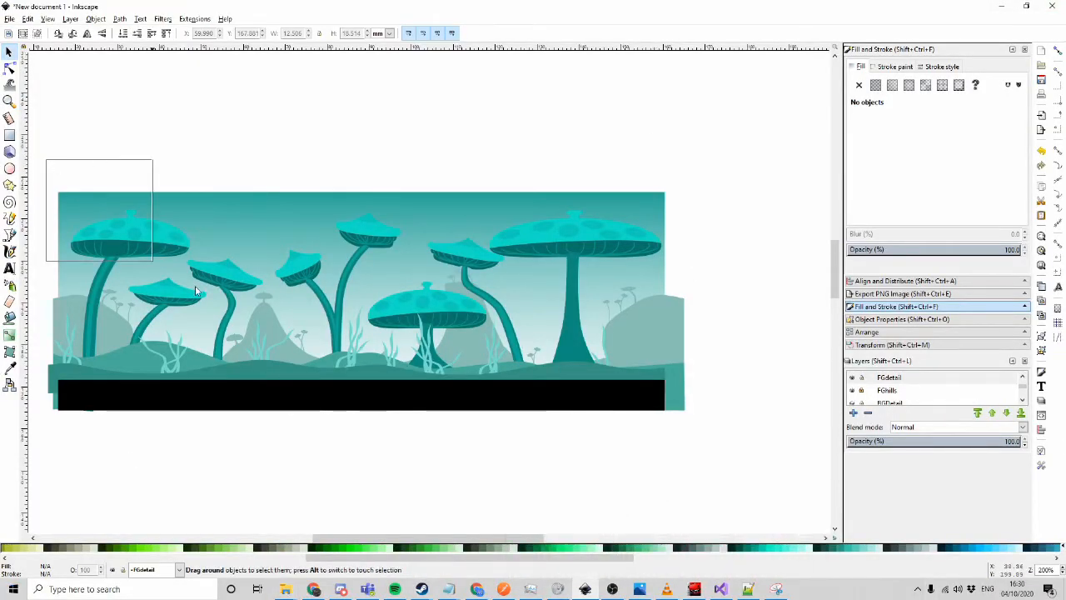
{"action": "left_click_drag", "start_coordinate": [733, 452], "coordinate": [731, 456]}
{"action": "left_click", "coordinate": [455, 512]}
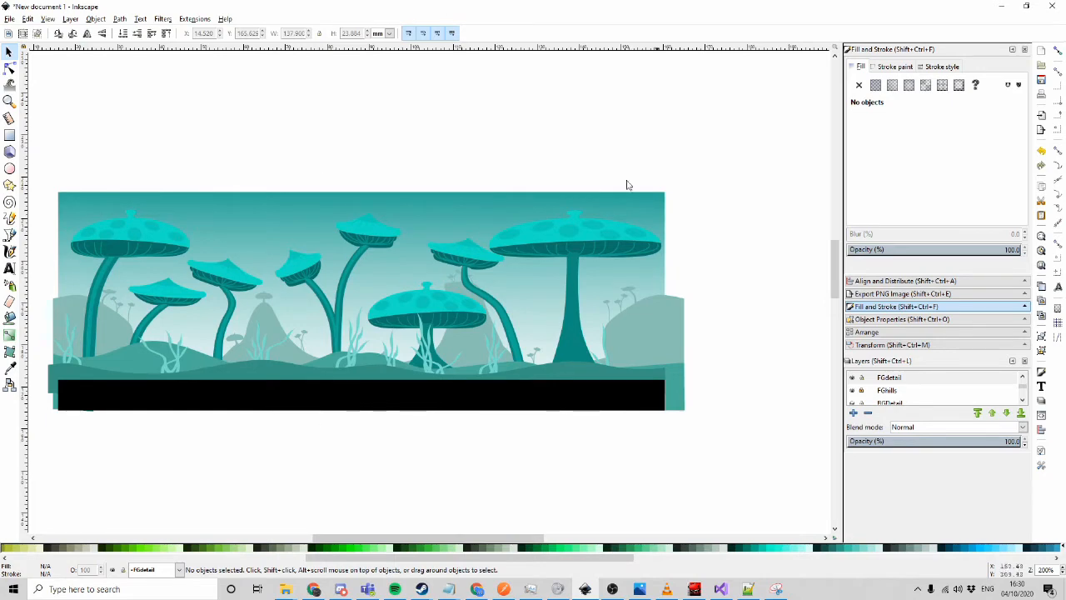
Search Windows for %appdata% and open the matching folder in File Explorer
{"action": "key", "text": "super"}
{"action": "type", "text": "%"}
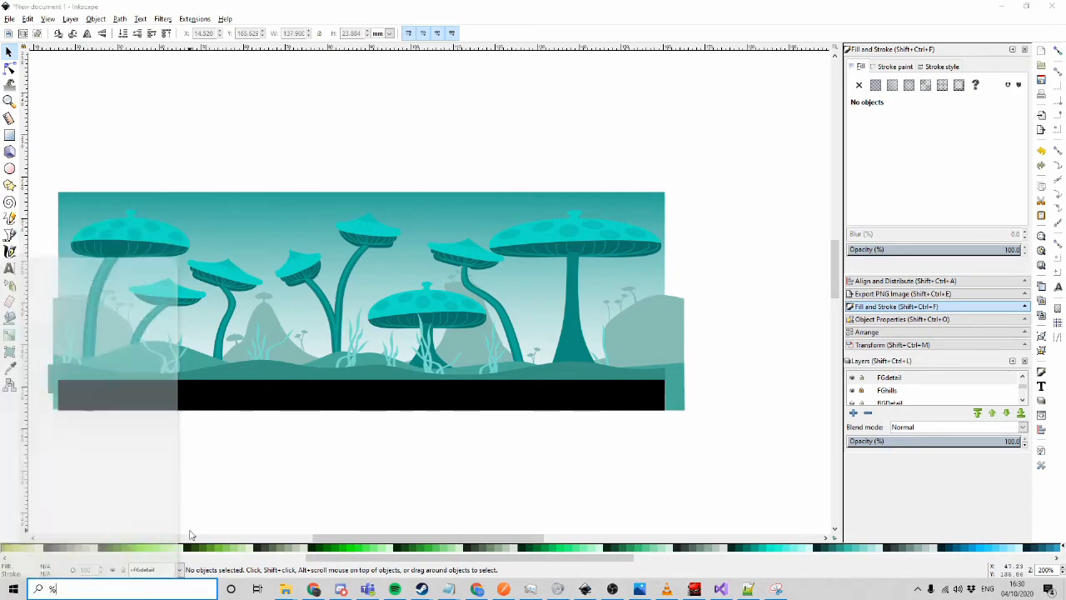
{"action": "type", "text": "appdata"}
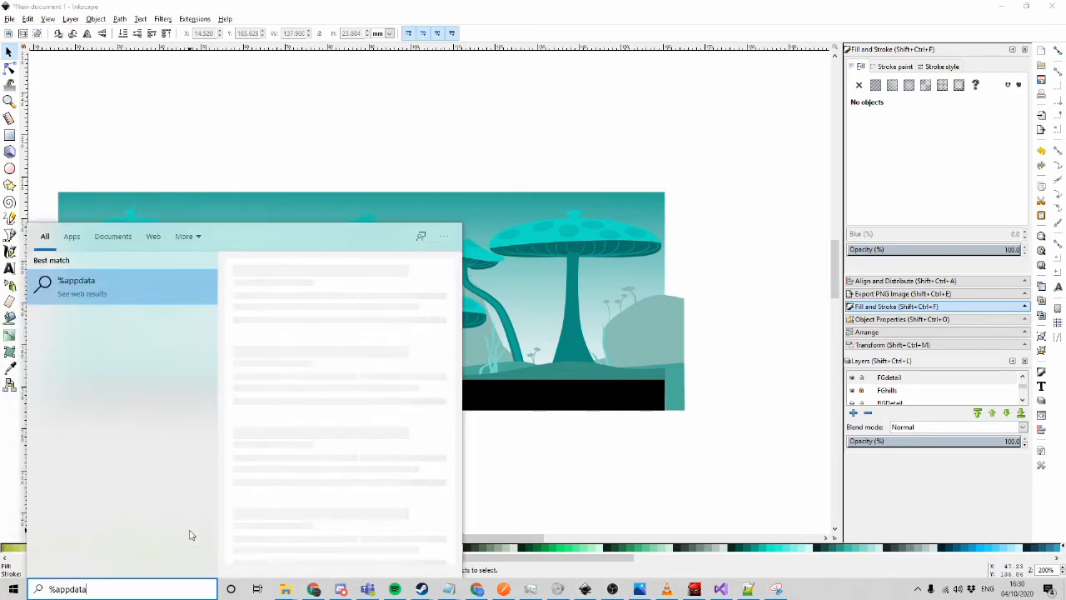
{"action": "type", "text": "%"}
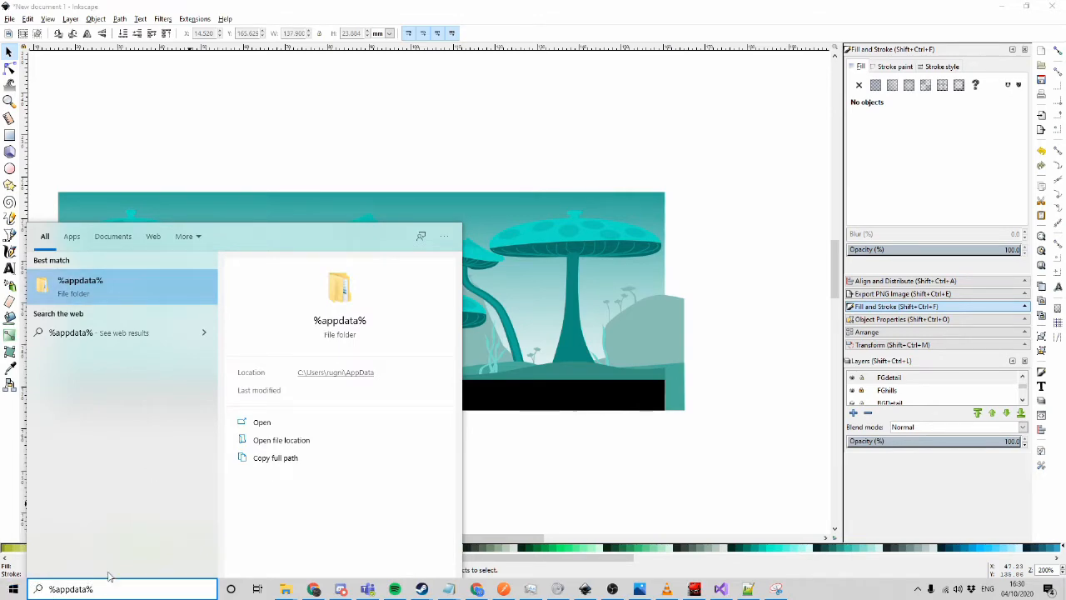
{"action": "left_click", "coordinate": [97, 298]}
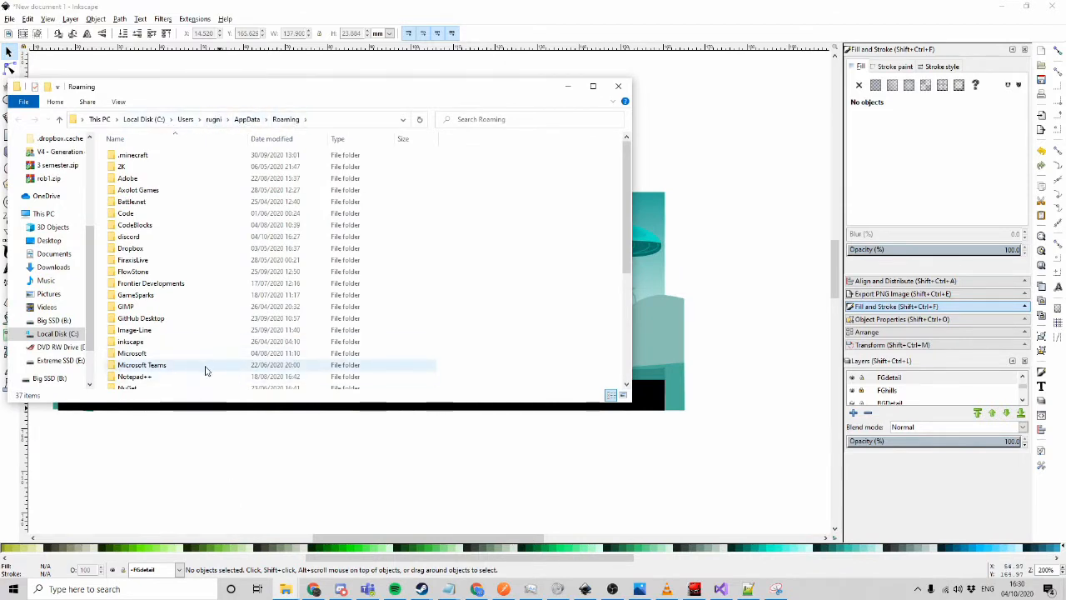
Open the game's background graphics folder at Patafour\game\resources\graphics\bg
{"action": "scroll", "coordinate": [206, 370], "scroll_direction": "down", "scroll_amount": 1}
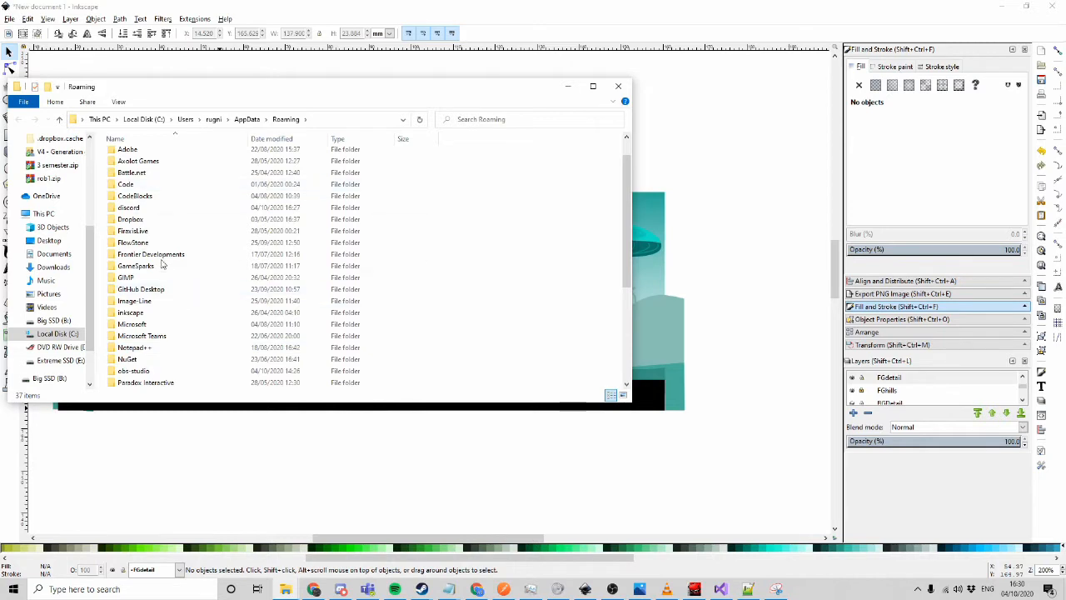
{"action": "scroll", "coordinate": [162, 267], "scroll_direction": "down", "scroll_amount": 1}
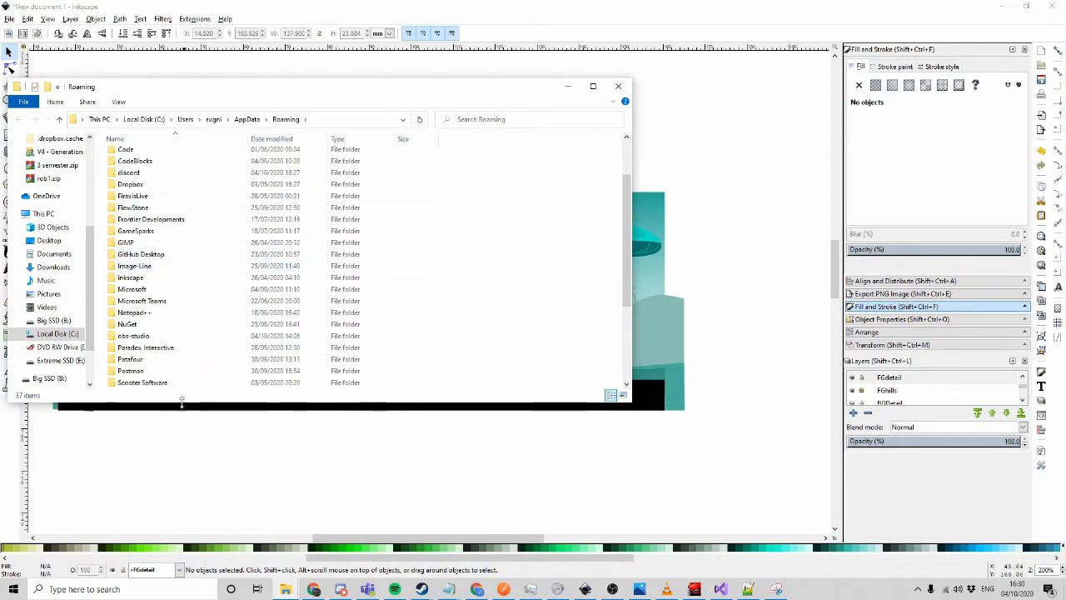
{"action": "double_click", "coordinate": [144, 360]}
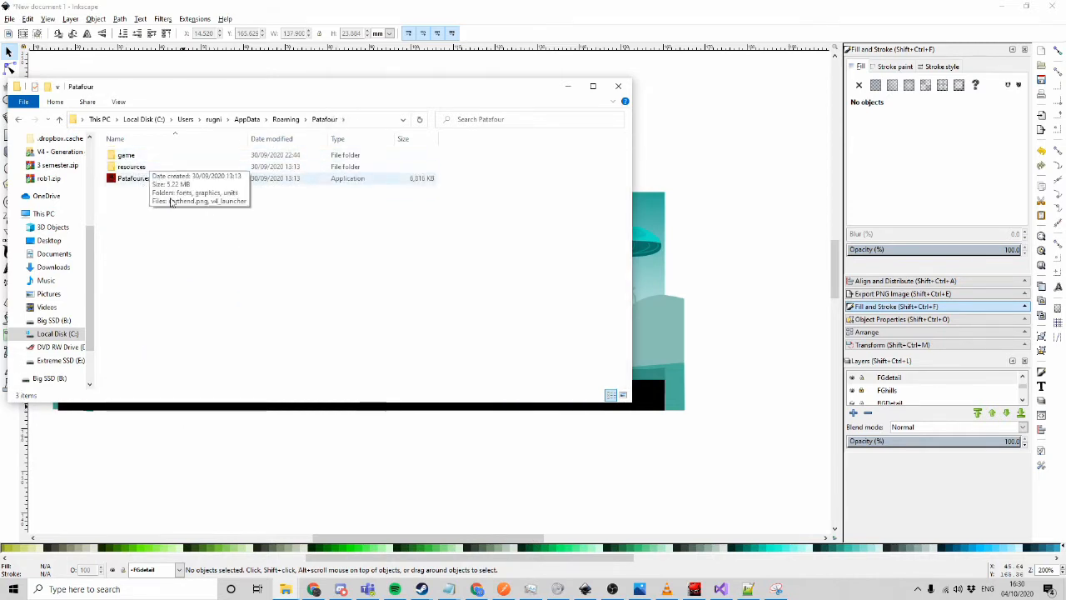
{"action": "key", "text": "ctrl+a"}
{"action": "left_click", "coordinate": [228, 249]}
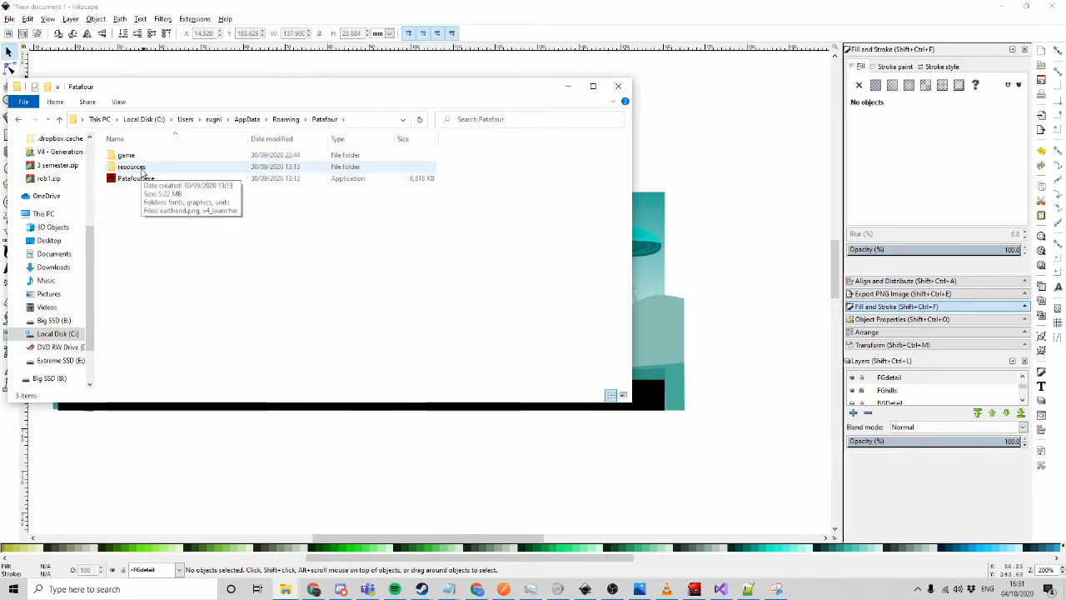
{"action": "double_click", "coordinate": [151, 157]}
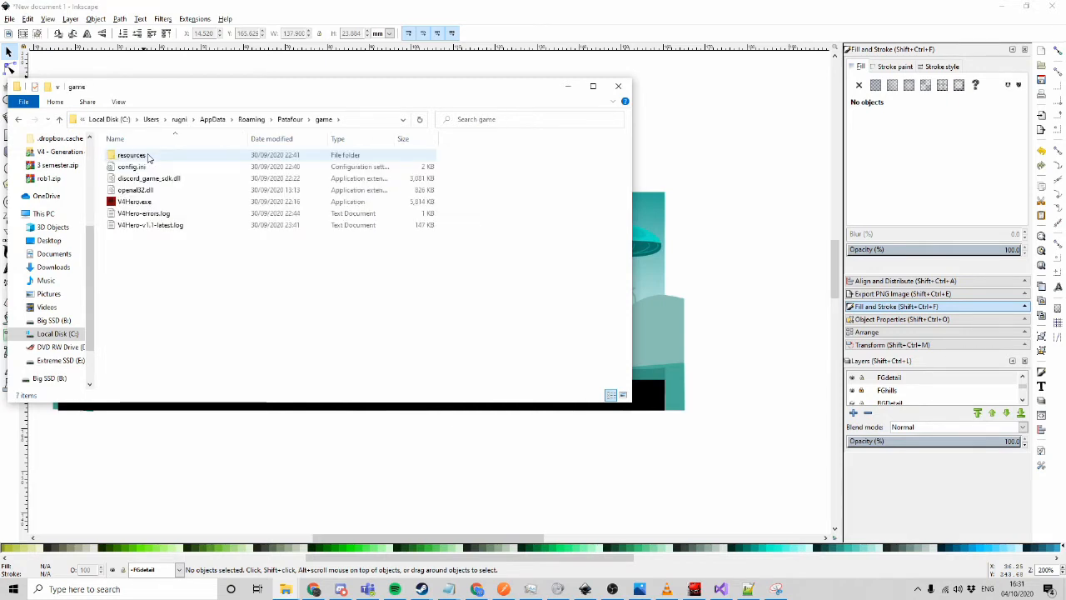
{"action": "double_click", "coordinate": [131, 156]}
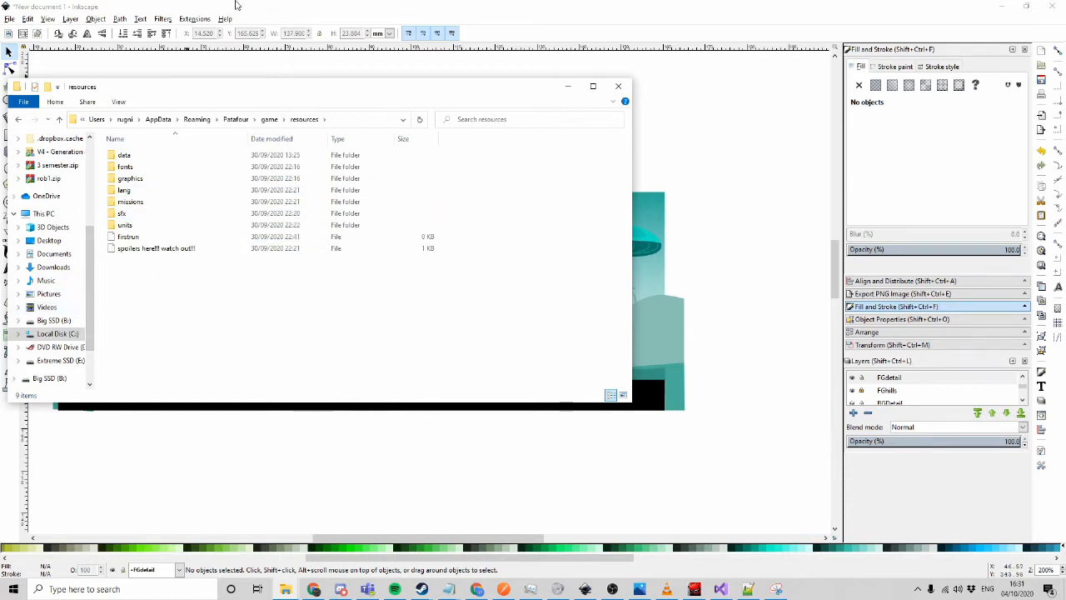
{"action": "double_click", "coordinate": [161, 179]}
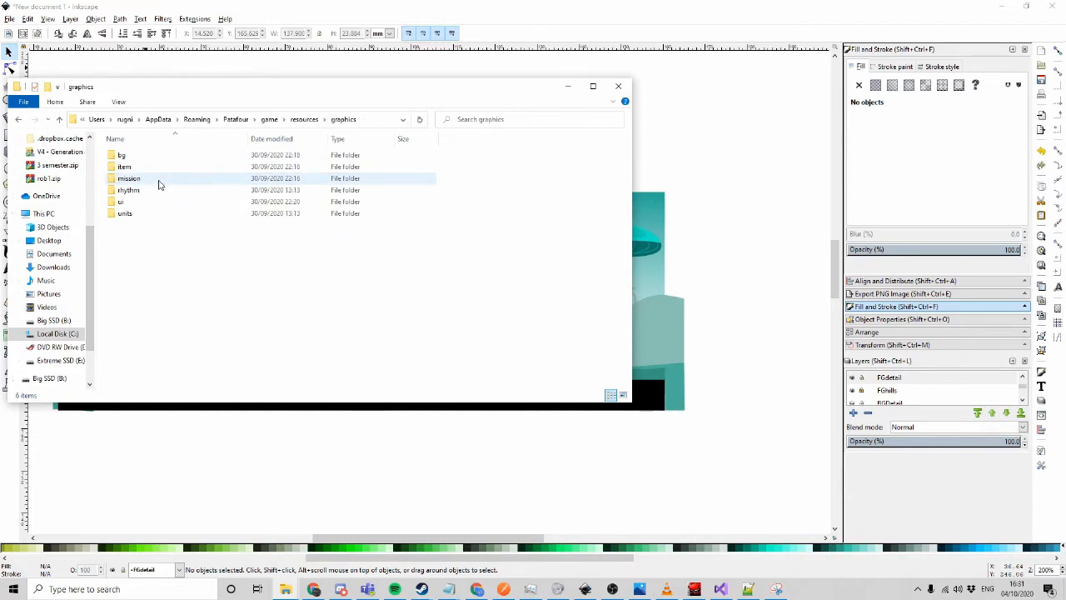
{"action": "double_click", "coordinate": [175, 156]}
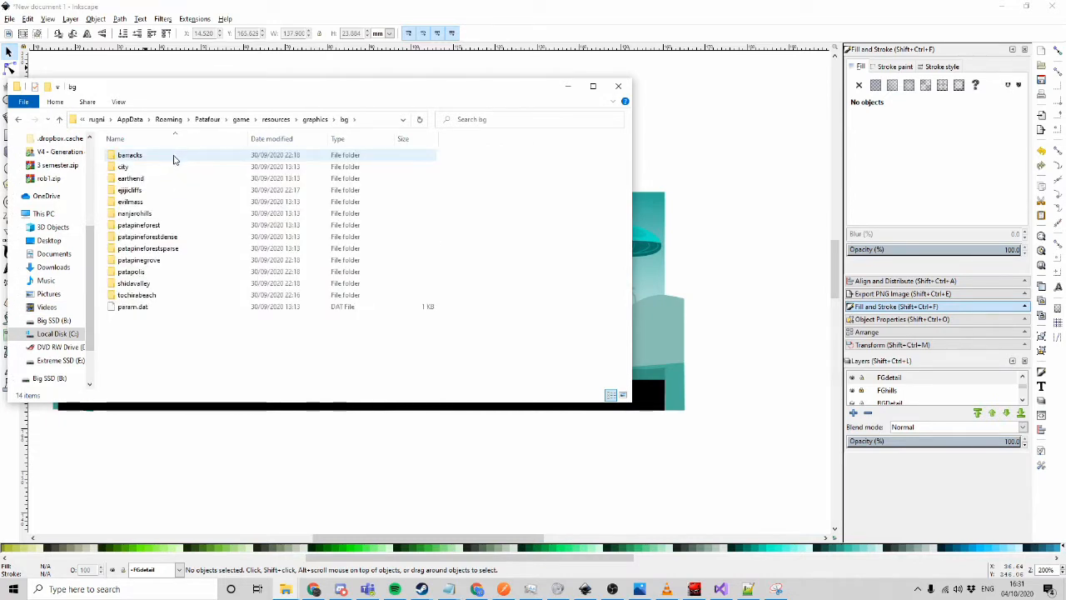
{"action": "left_click_drag", "start_coordinate": [214, 383], "coordinate": [143, 138]}
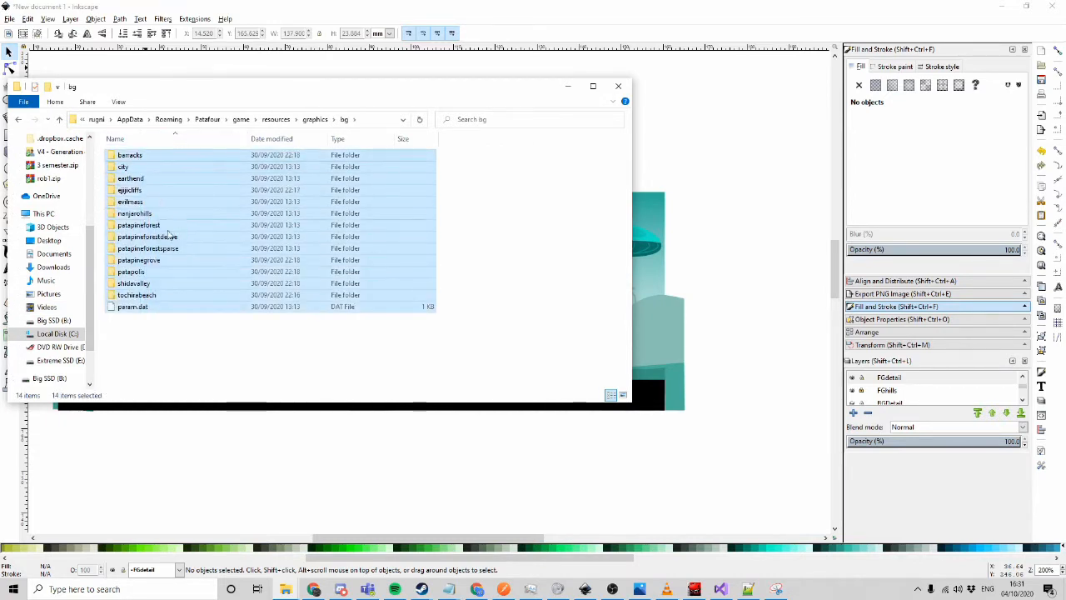
{"action": "left_click", "coordinate": [214, 340]}
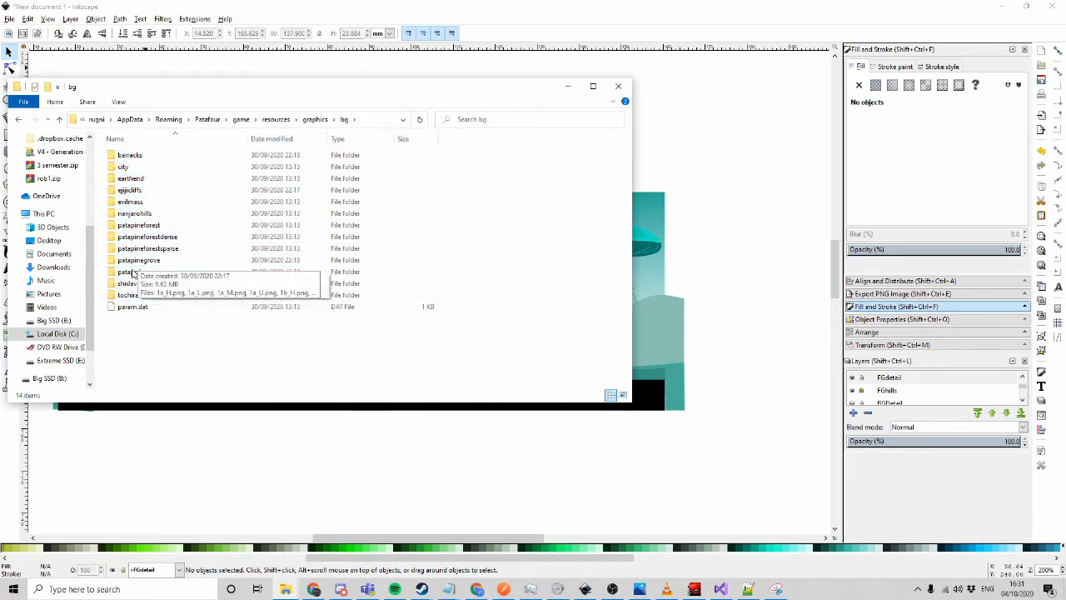
{"action": "left_click", "coordinate": [137, 214]}
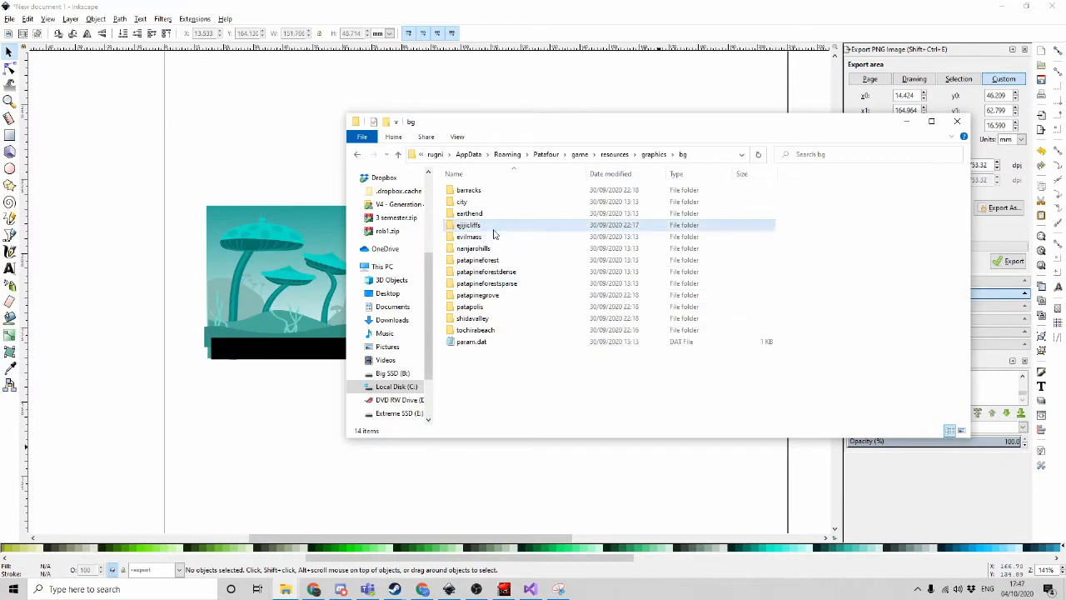
Duplicate the ejijicliffs background folder and rename the copy as mushroomgorge
{"action": "left_click", "coordinate": [512, 225]}
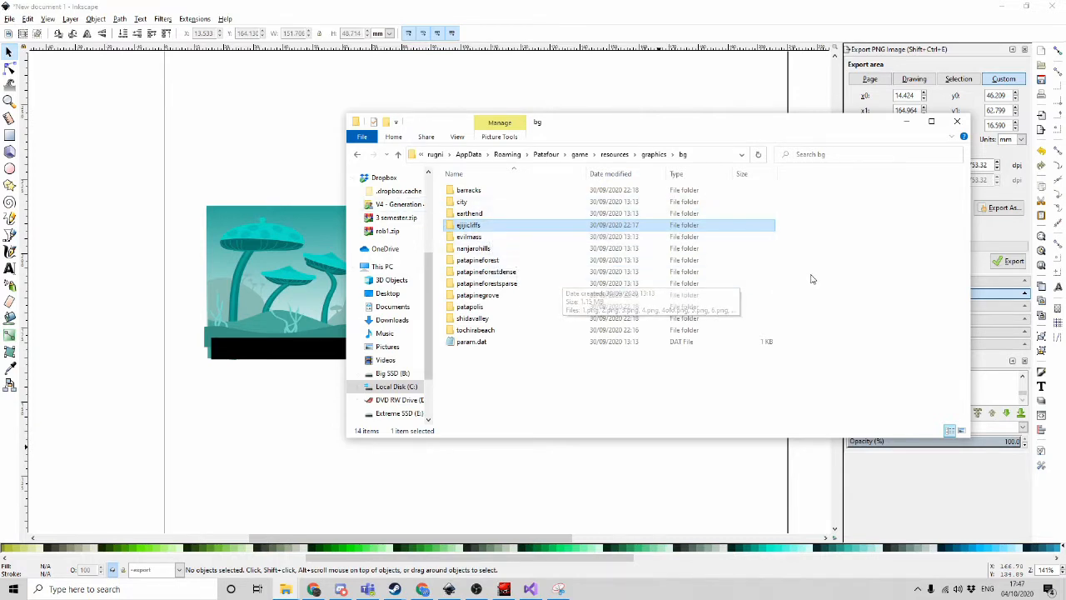
{"action": "key", "text": "ctrl+v"}
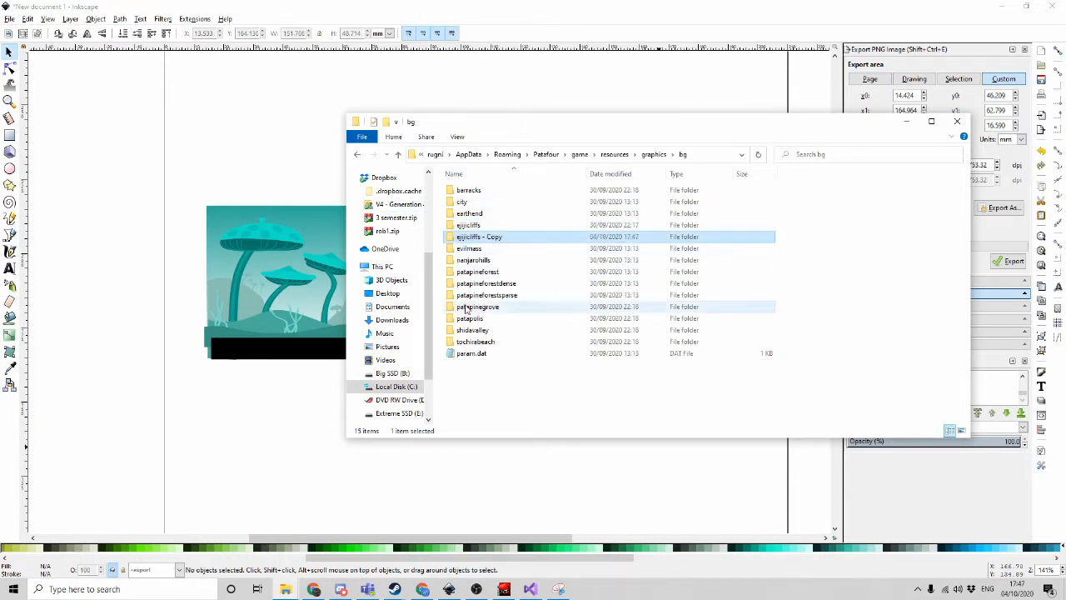
{"action": "right_click", "coordinate": [534, 243]}
{"action": "left_click", "coordinate": [625, 552]}
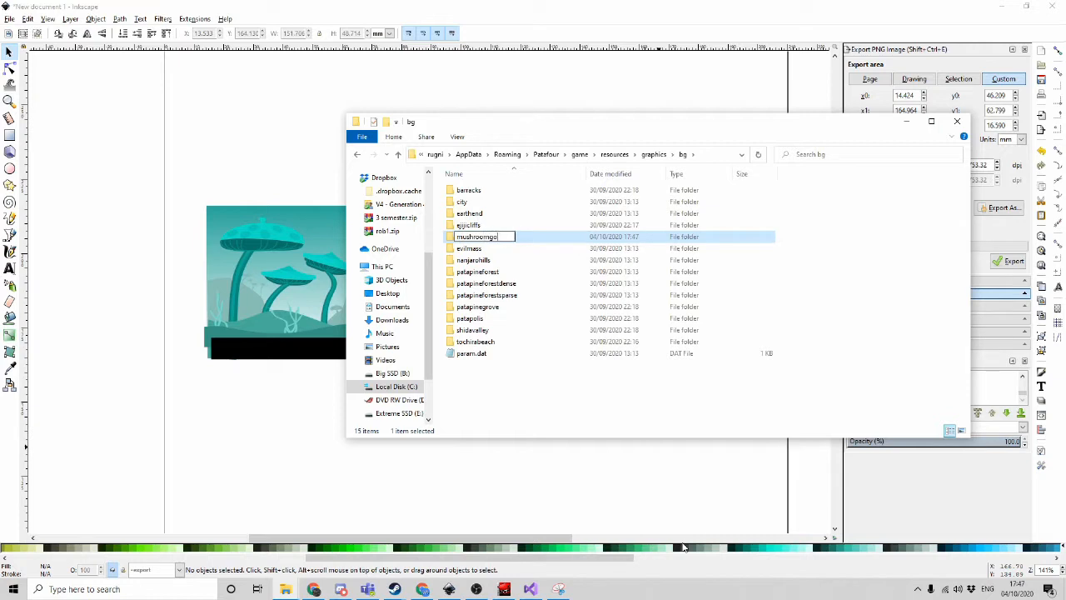
{"action": "key", "text": "Return"}
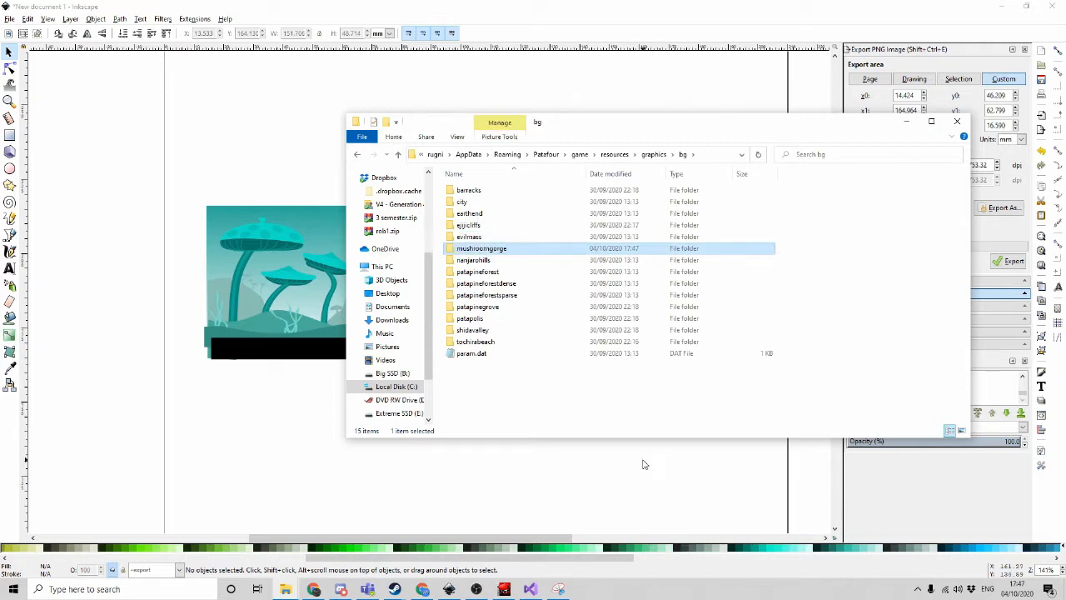
Open the mushroomgorge folder and look over its numbered PNG layer images
{"action": "double_click", "coordinate": [496, 248]}
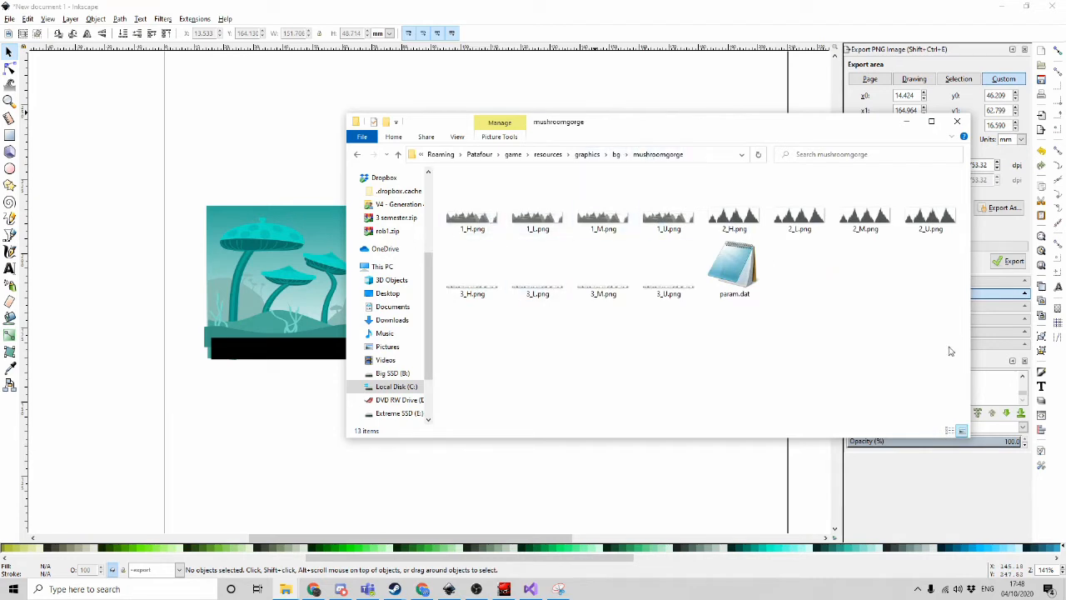
{"action": "left_click_drag", "start_coordinate": [950, 351], "coordinate": [437, 182]}
{"action": "left_click", "coordinate": [718, 351]}
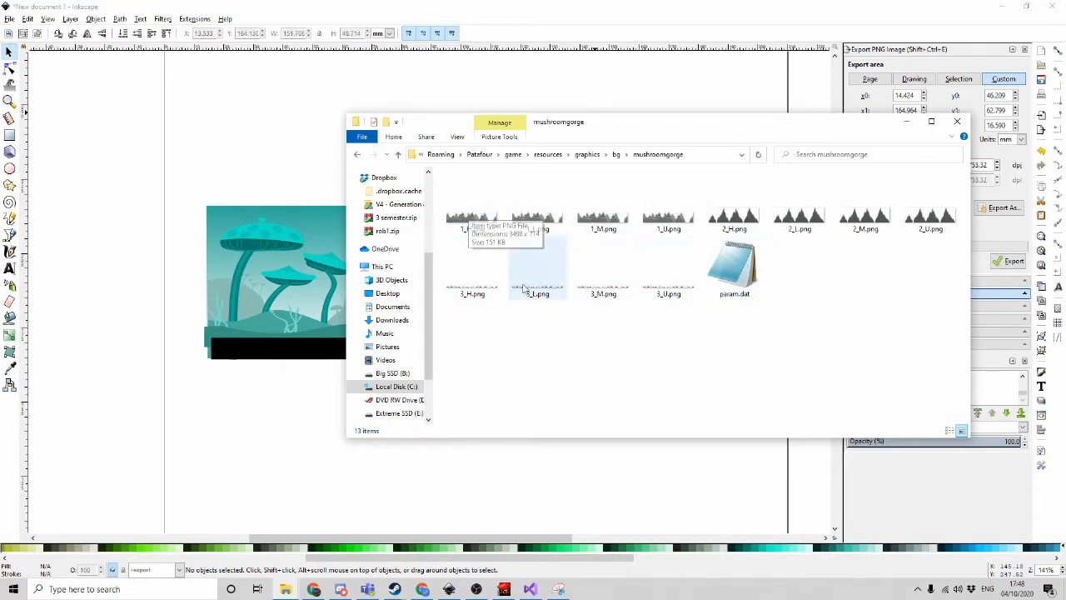
{"action": "left_click_drag", "start_coordinate": [676, 362], "coordinate": [302, 116]}
{"action": "left_click", "coordinate": [899, 356]}
{"action": "left_click", "coordinate": [493, 218]}
{"action": "left_click", "coordinate": [472, 270]}
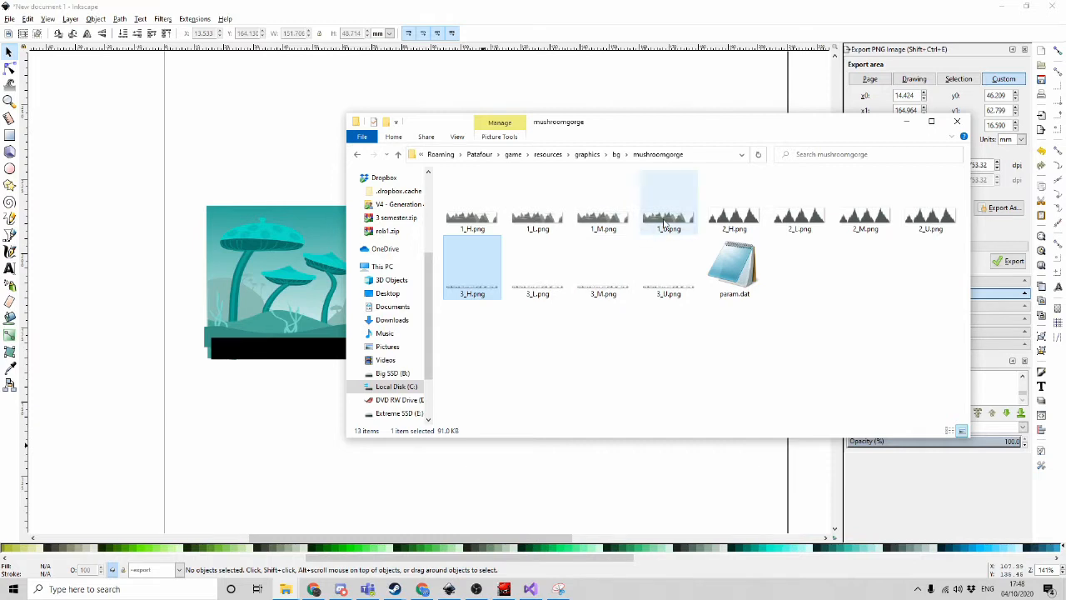
{"action": "left_click", "coordinate": [619, 385]}
{"action": "left_click", "coordinate": [556, 210]}
View the image details of 1_H.png in its file properties to check the pixel dimensions
{"action": "left_click", "coordinate": [470, 223]}
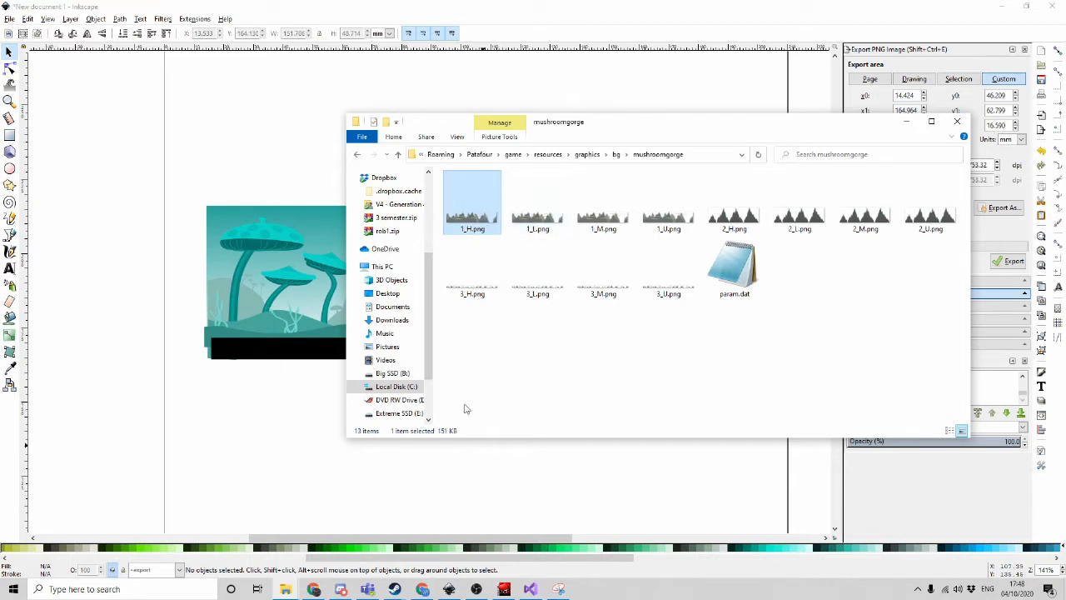
{"action": "right_click", "coordinate": [467, 213]}
{"action": "left_click", "coordinate": [532, 568]}
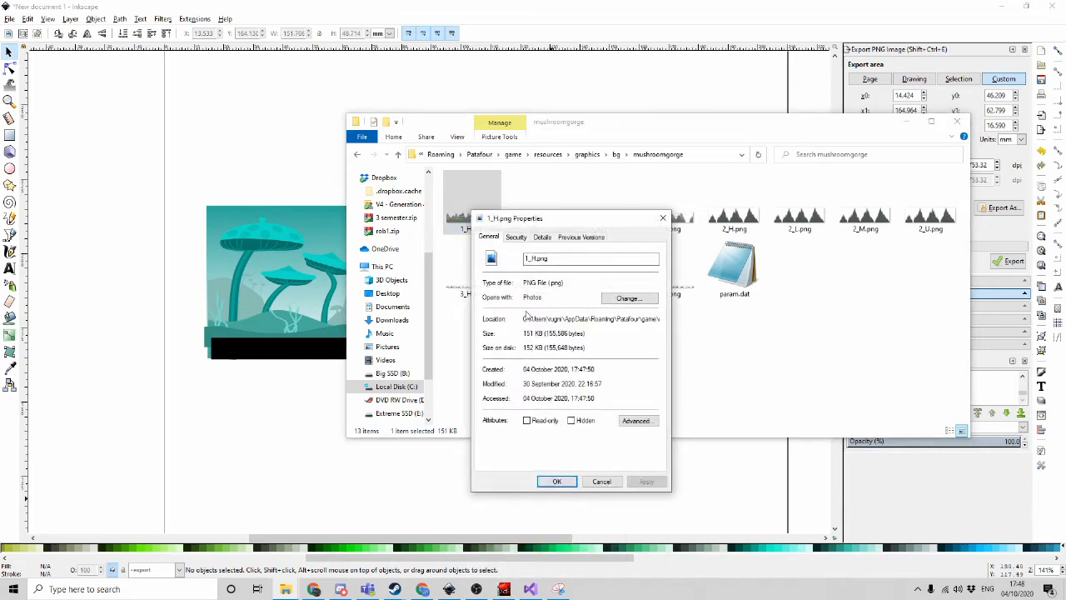
{"action": "left_click", "coordinate": [541, 237]}
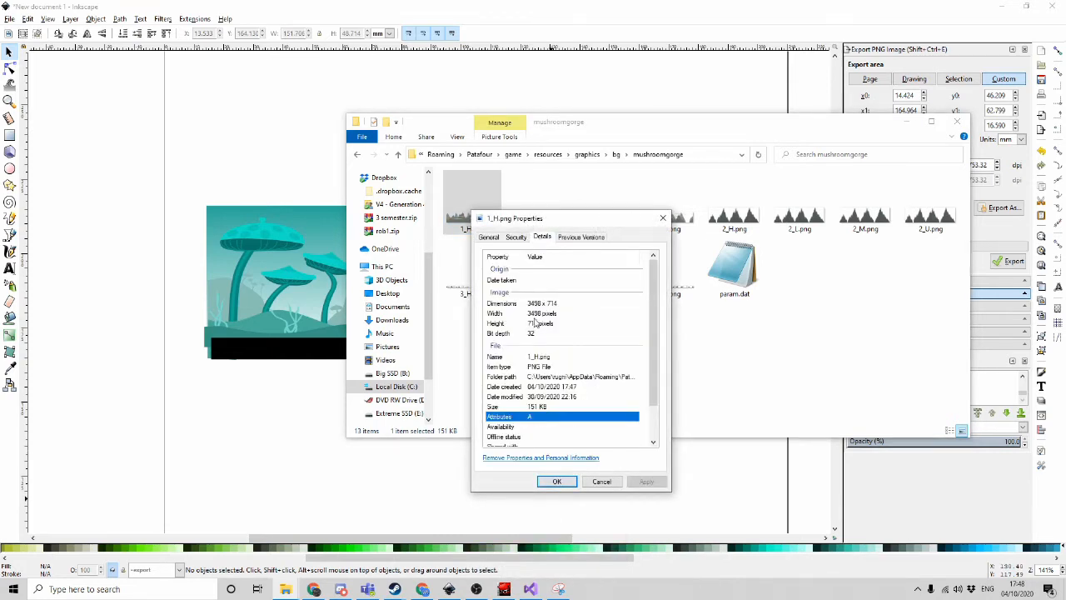
Check the pixel dimensions of 1_U.png in its file properties
{"action": "left_click", "coordinate": [556, 482]}
{"action": "left_click", "coordinate": [535, 214]}
{"action": "left_click", "coordinate": [597, 221]}
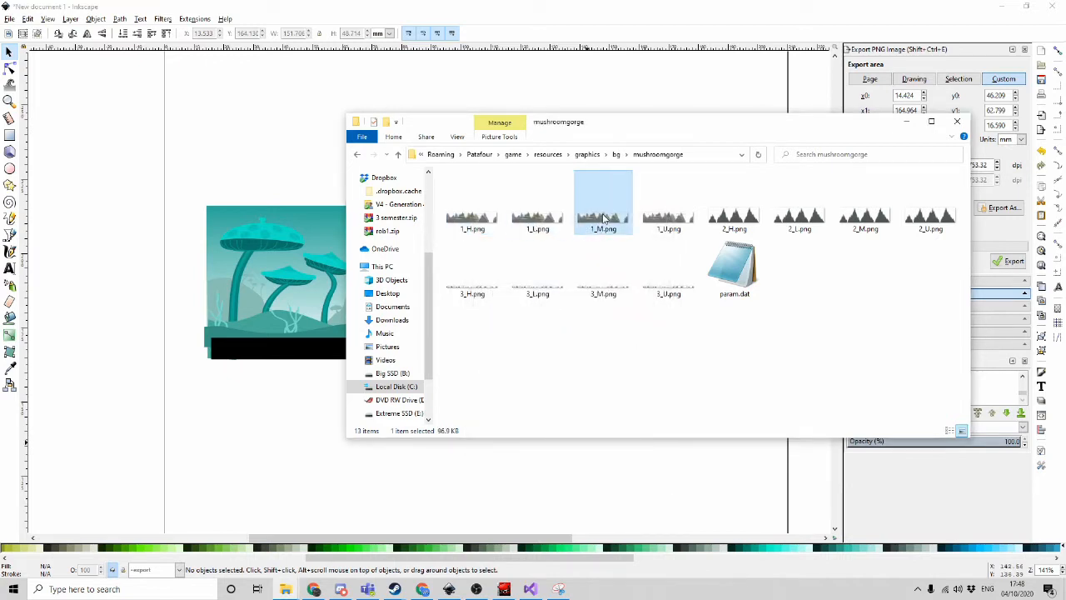
{"action": "left_click", "coordinate": [646, 208]}
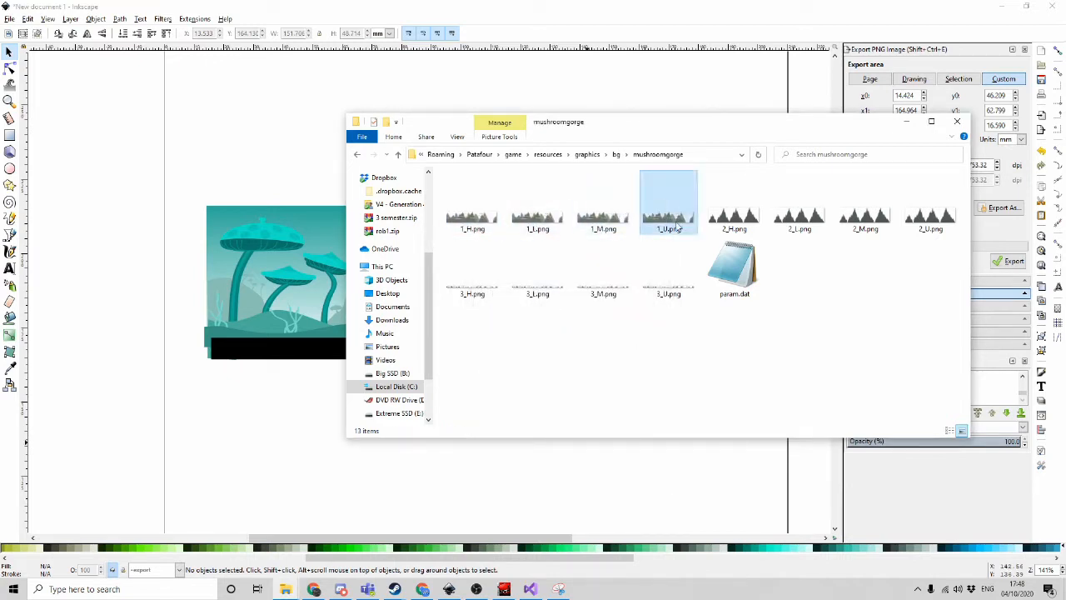
{"action": "right_click", "coordinate": [675, 218]}
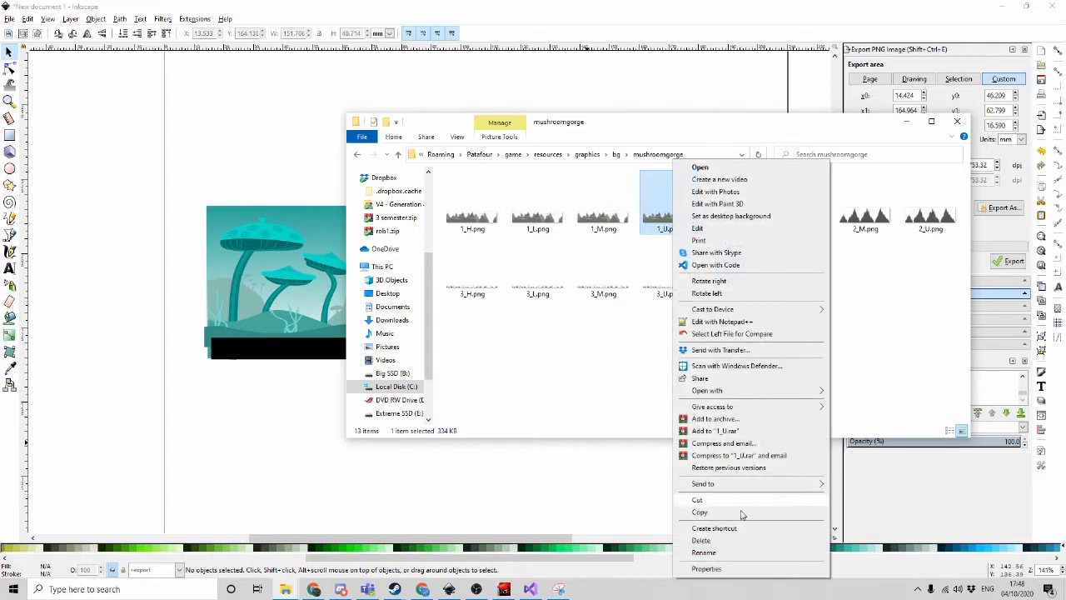
{"action": "left_click", "coordinate": [741, 567]}
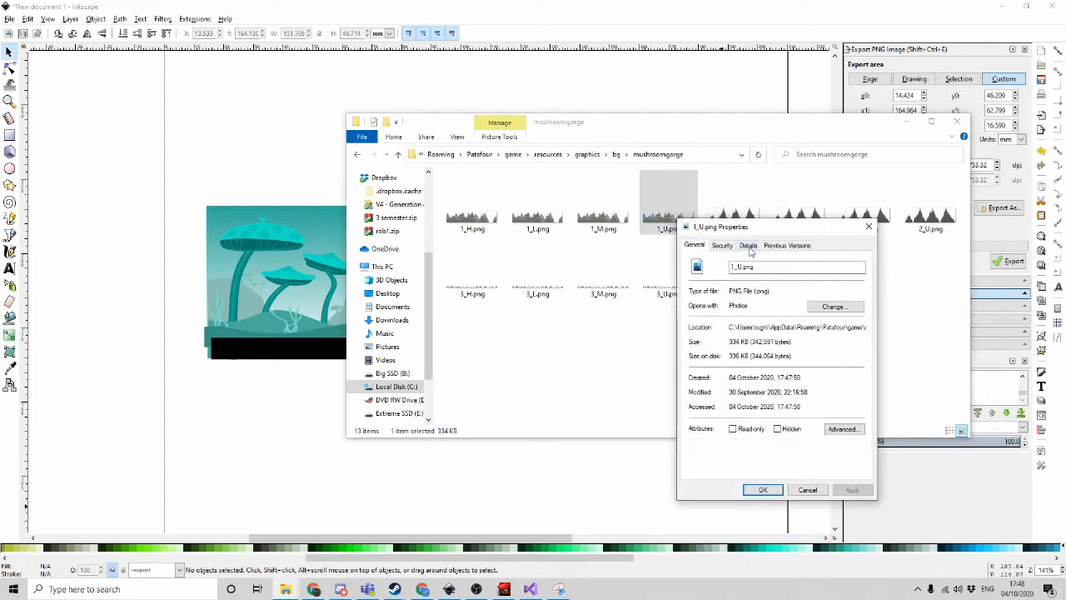
{"action": "left_click", "coordinate": [747, 245]}
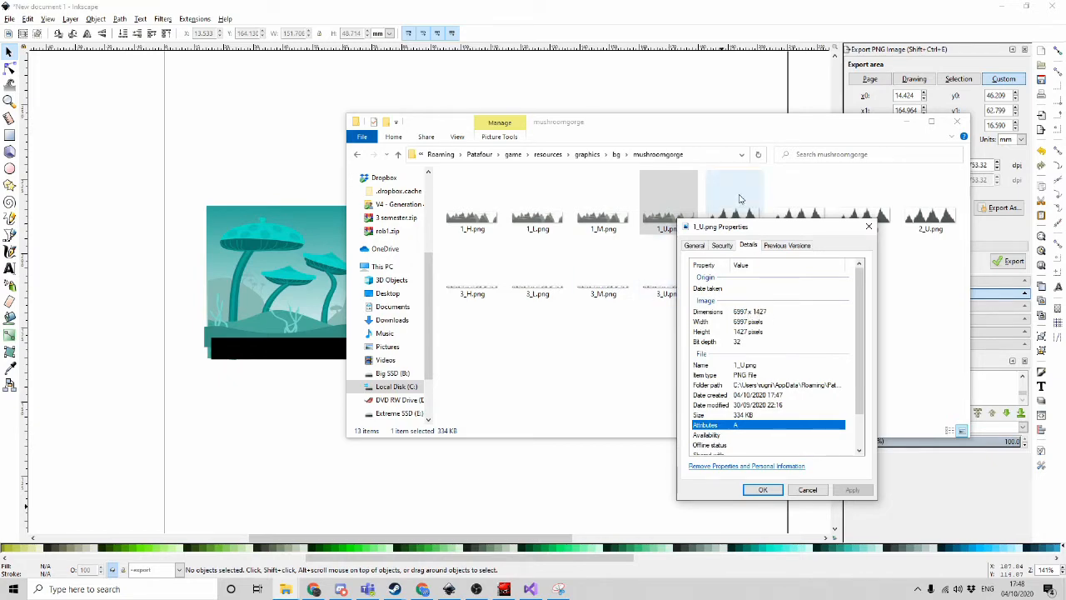
{"action": "left_click_drag", "start_coordinate": [768, 231], "coordinate": [565, 270]}
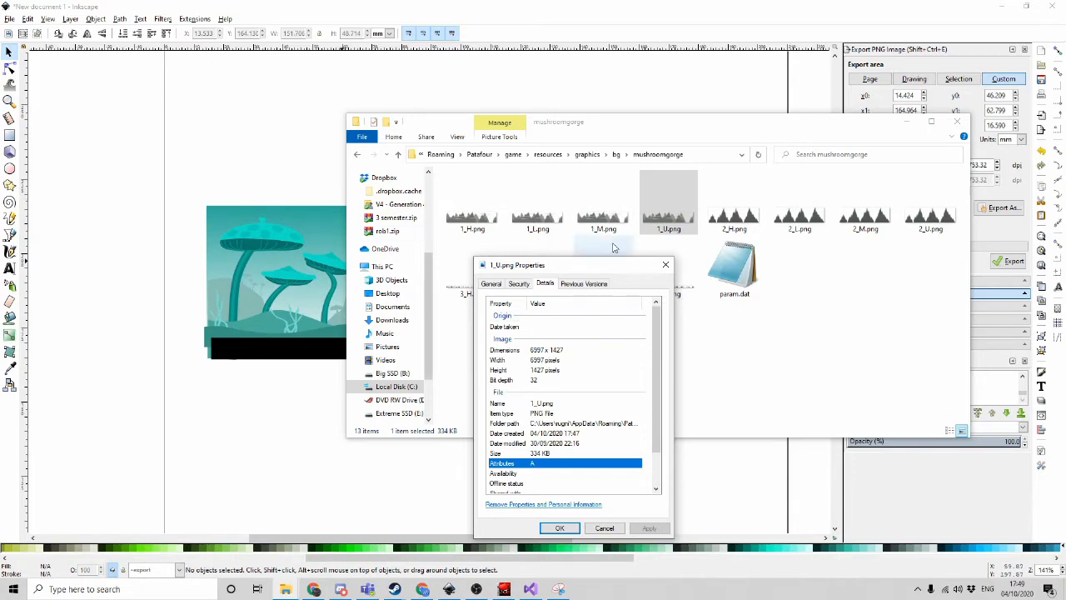
{"action": "left_click_drag", "start_coordinate": [612, 265], "coordinate": [474, 267]}
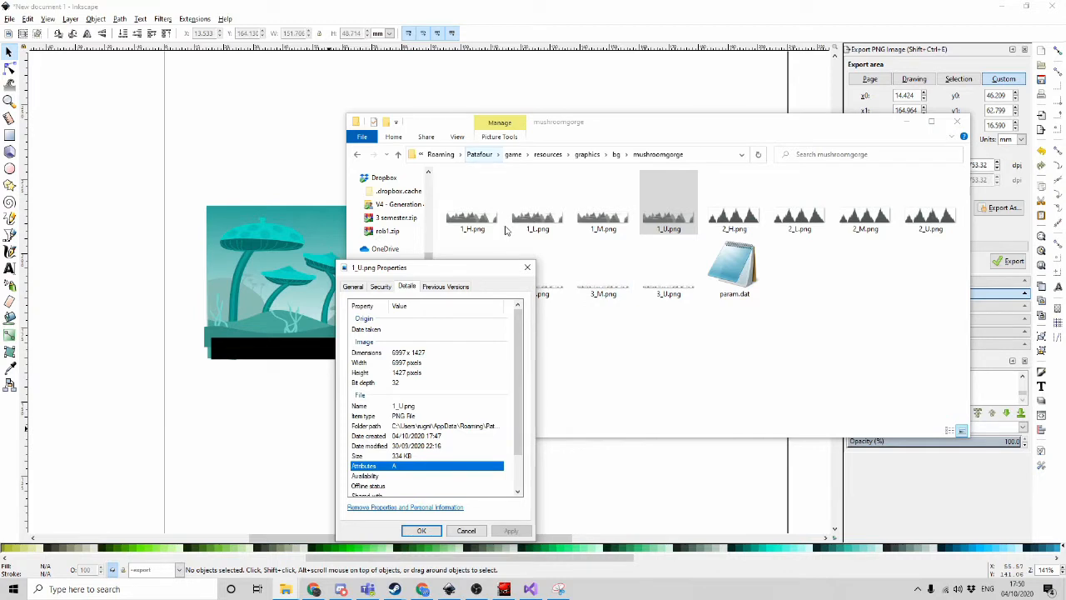
{"action": "left_click", "coordinate": [468, 530]}
Switch to Inkscape and examine the background mountains and a mushroom stem to see which layers they belong to
{"action": "left_click", "coordinate": [269, 172]}
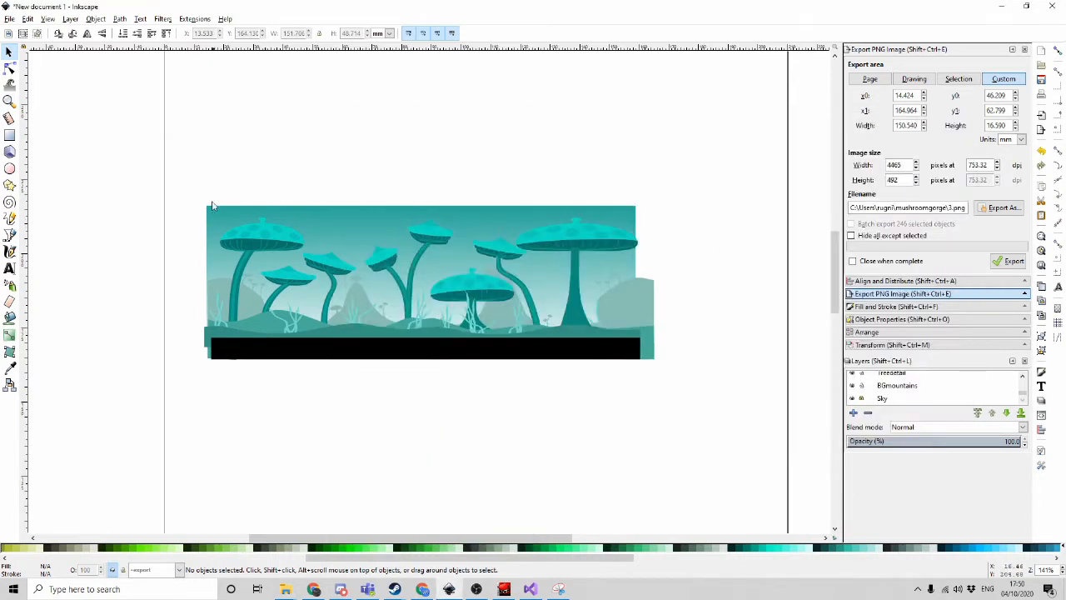
{"action": "scroll", "coordinate": [316, 302], "scroll_direction": "up", "scroll_amount": 4}
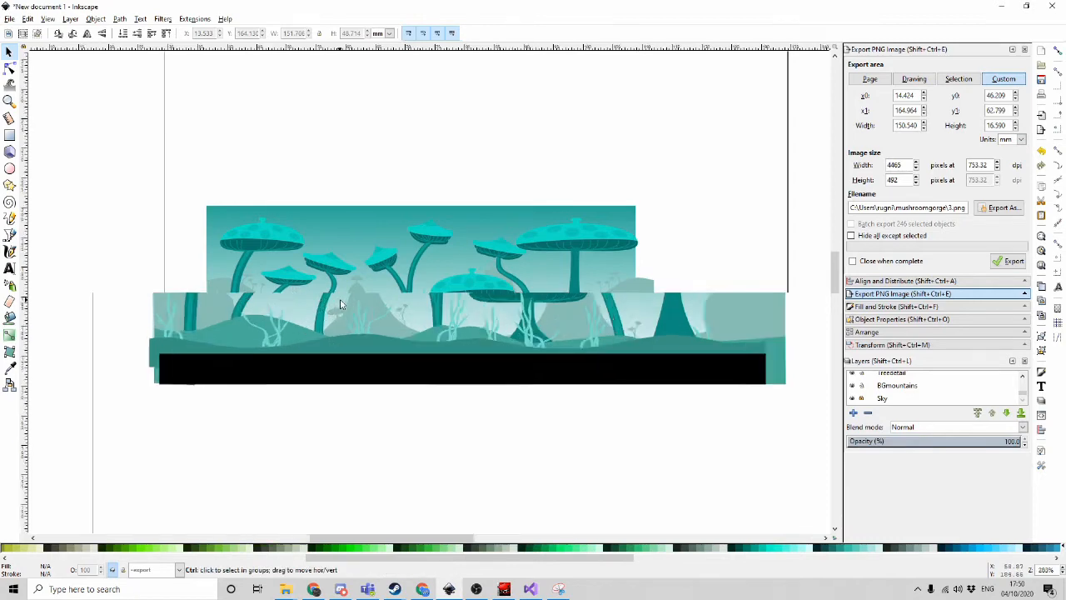
{"action": "left_click", "coordinate": [403, 272]}
{"action": "left_click_drag", "start_coordinate": [411, 270], "coordinate": [414, 279]}
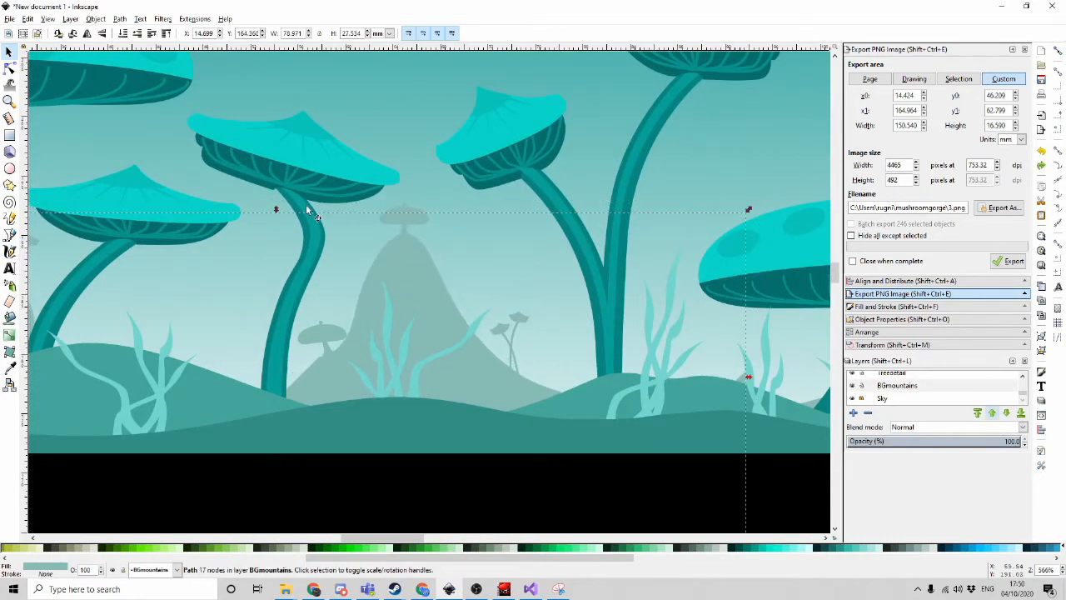
{"action": "left_click", "coordinate": [315, 261]}
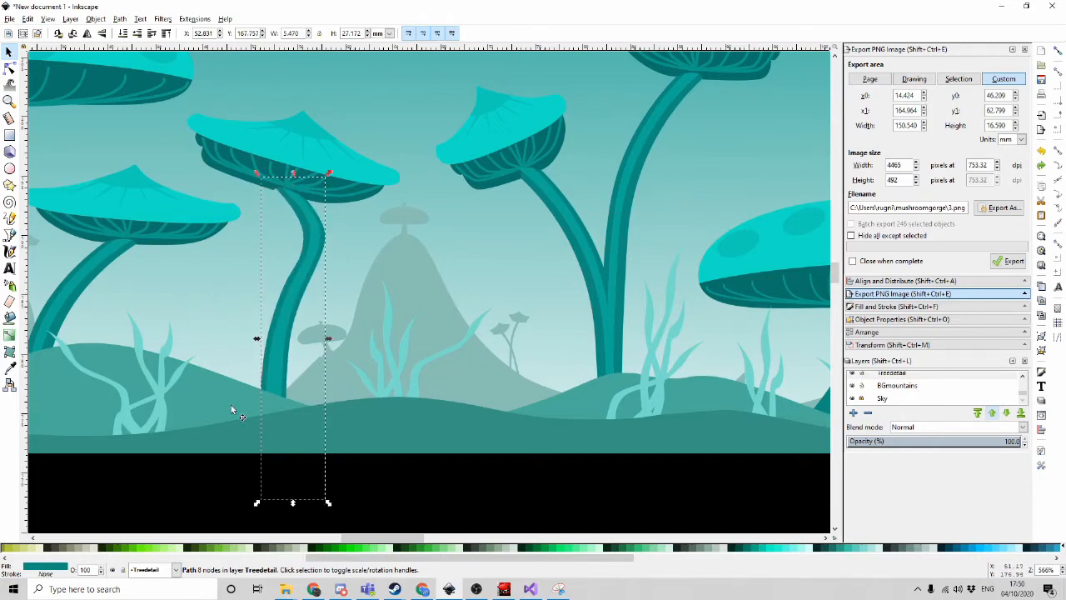
{"action": "scroll", "coordinate": [516, 354], "scroll_direction": "down", "scroll_amount": 1}
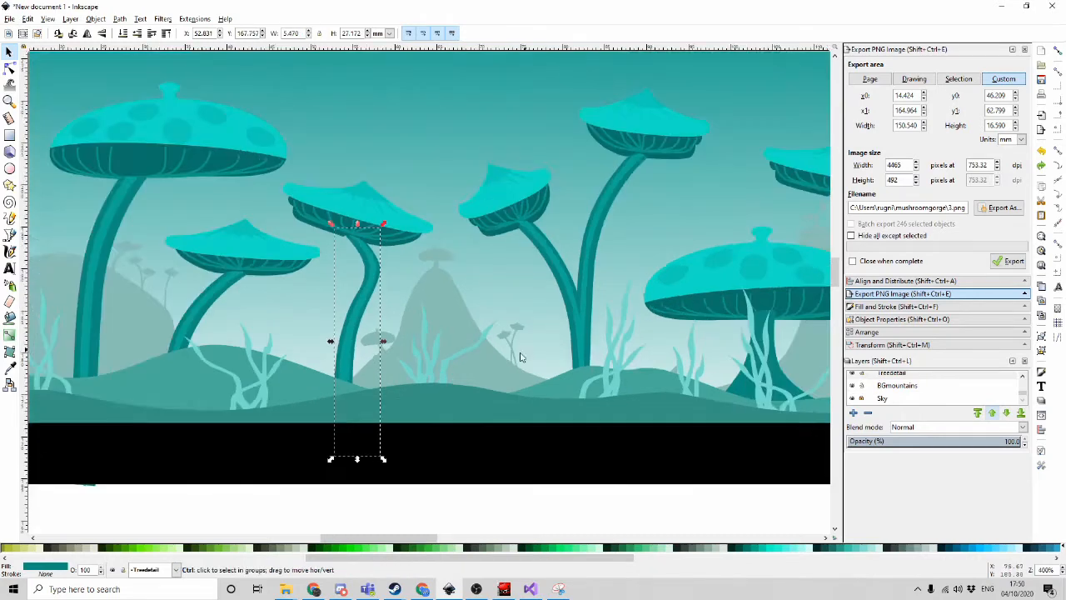
Examine the foreground hills, the grass blades and the darker front hill to see how the layers are divided
{"action": "left_click", "coordinate": [293, 380]}
{"action": "left_click_drag", "start_coordinate": [297, 378], "coordinate": [264, 392]}
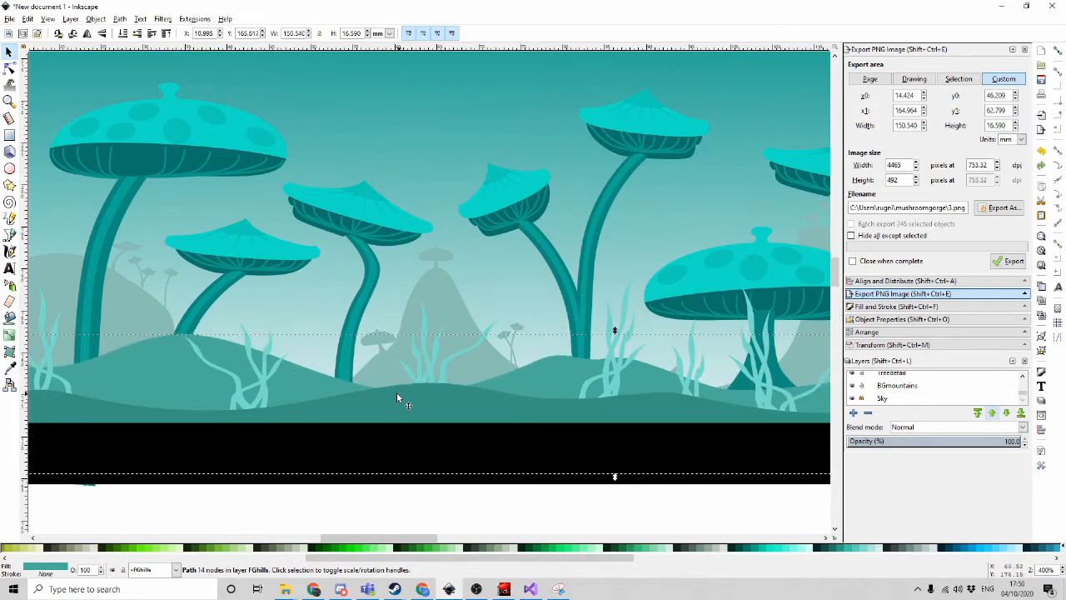
{"action": "left_click_drag", "start_coordinate": [398, 393], "coordinate": [393, 399]}
{"action": "left_click", "coordinate": [423, 364]}
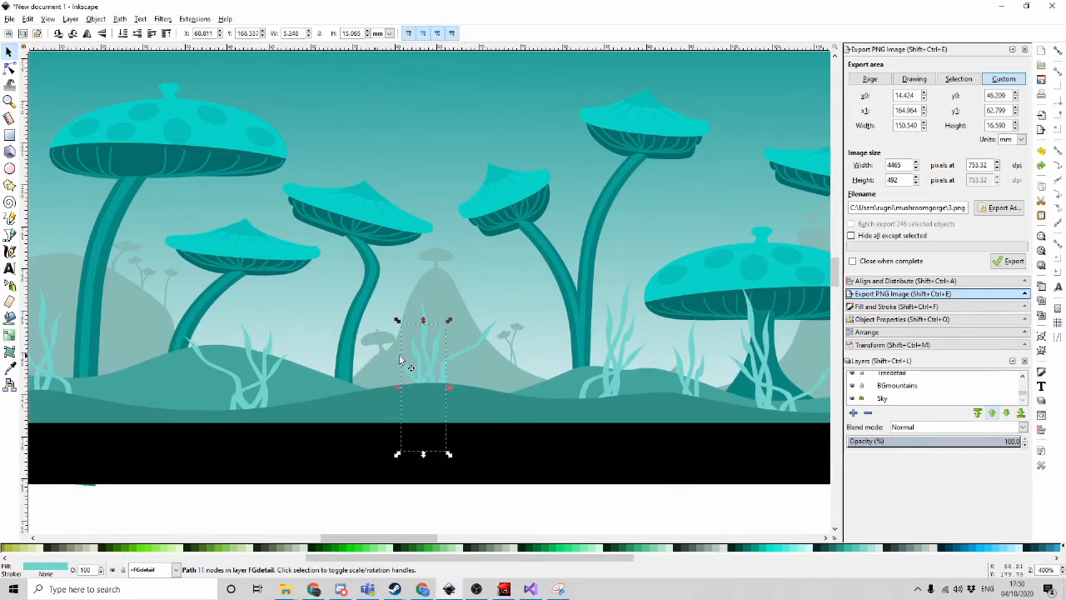
{"action": "scroll", "coordinate": [424, 367], "scroll_direction": "up", "scroll_amount": 3}
{"action": "left_click", "coordinate": [579, 264]}
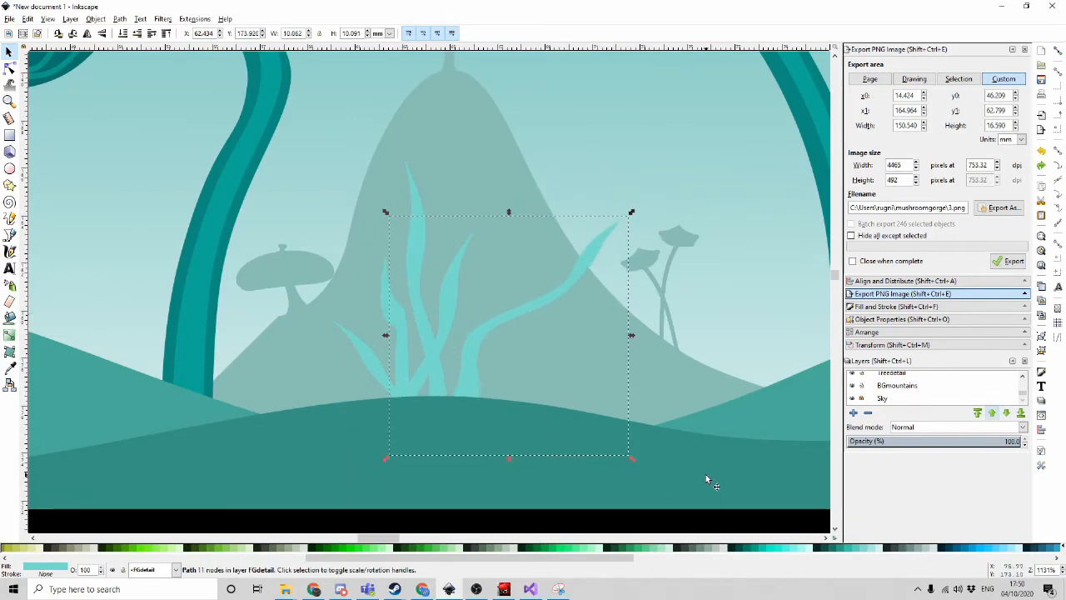
{"action": "left_click", "coordinate": [678, 436]}
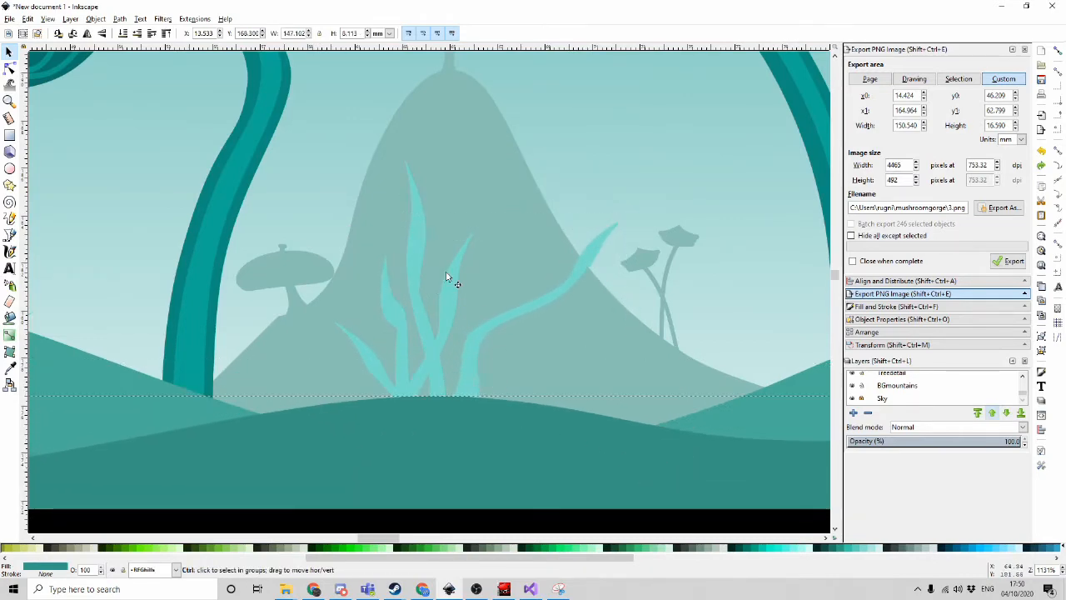
{"action": "scroll", "coordinate": [426, 279], "scroll_direction": "down", "scroll_amount": 3}
{"action": "left_click", "coordinate": [394, 485]}
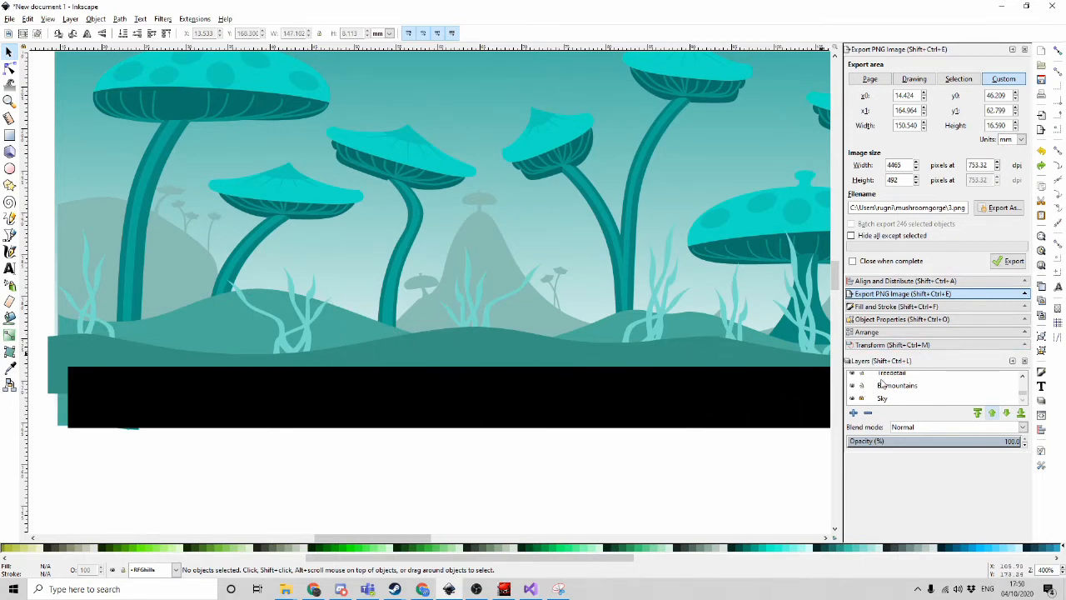
Switch to File Explorer and open the mushroomgorge folder of exported layer images in the user's home folder
{"action": "mouse_move", "coordinate": [285, 589]}
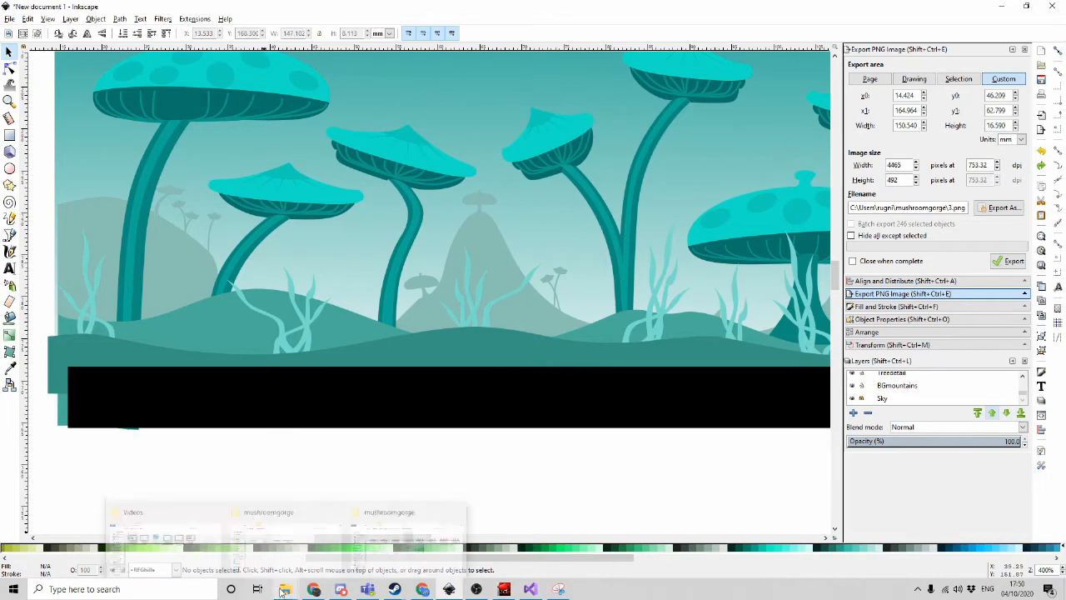
{"action": "left_click", "coordinate": [290, 543]}
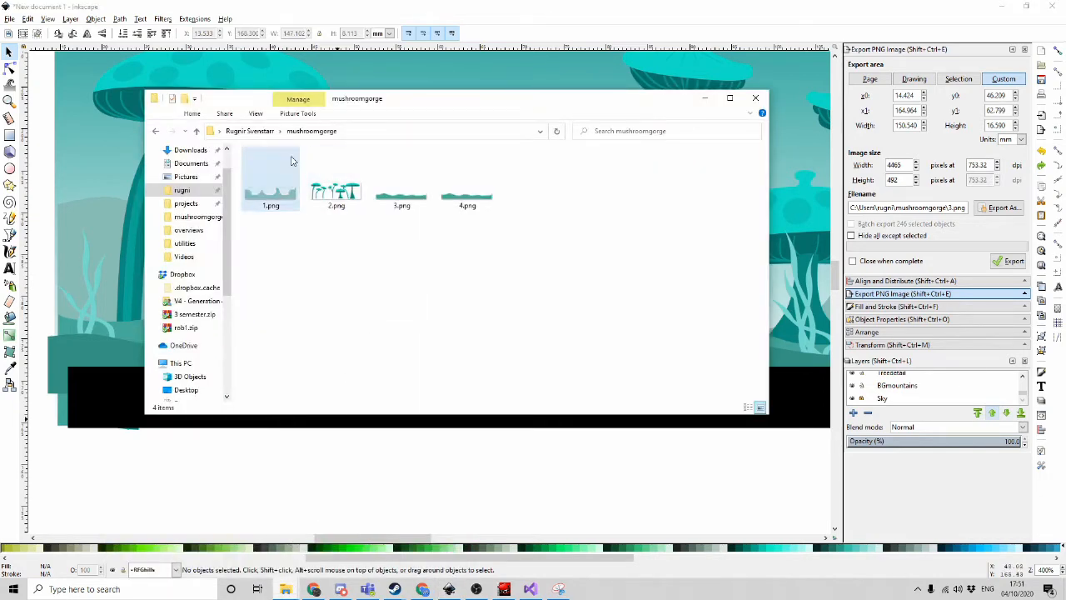
{"action": "left_click", "coordinate": [247, 132]}
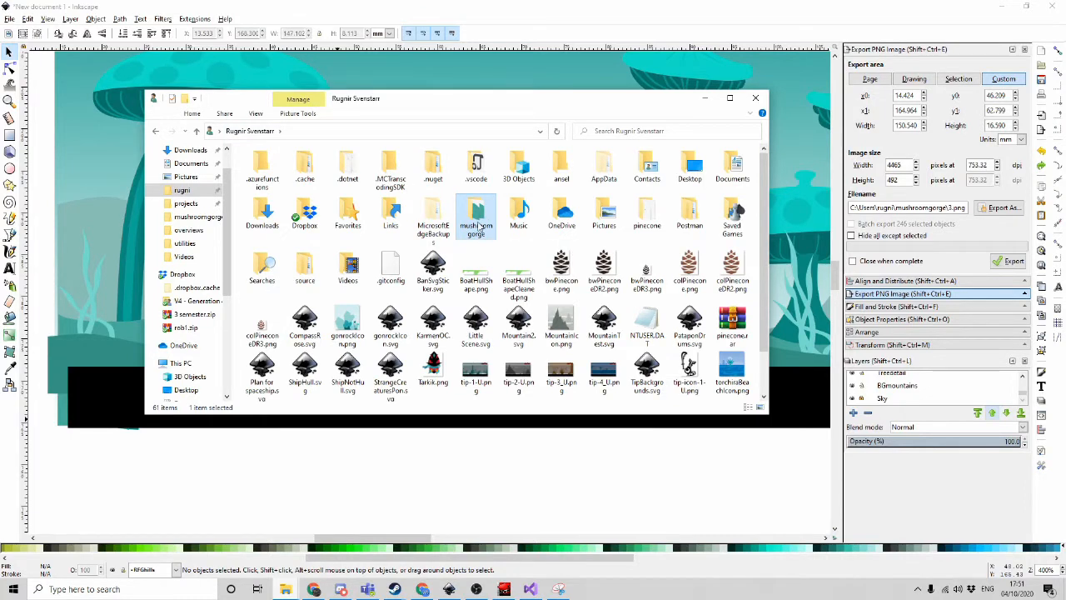
{"action": "double_click", "coordinate": [476, 225]}
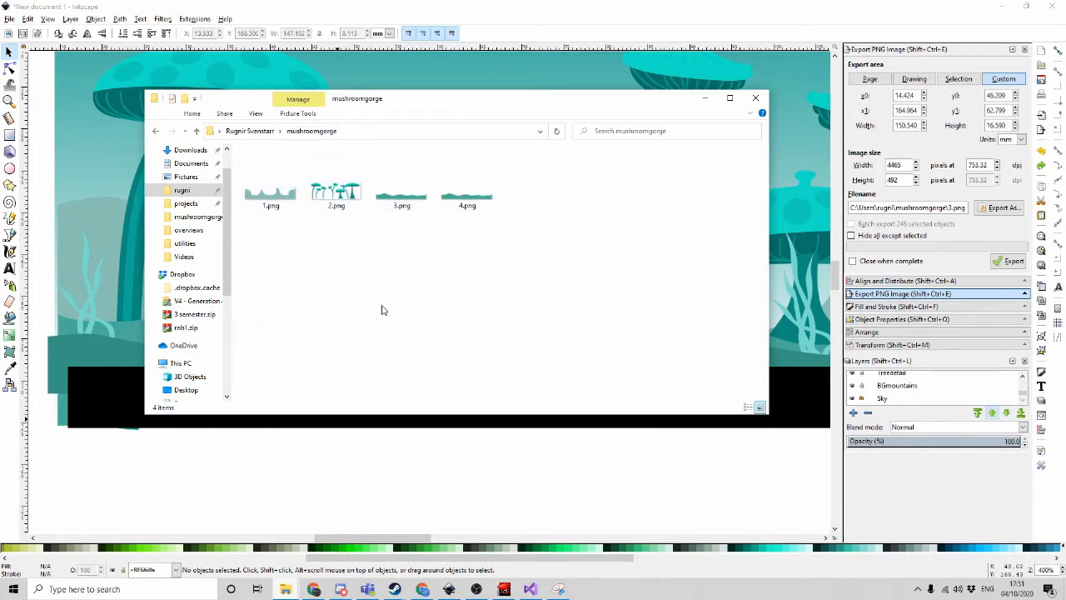
{"action": "mouse_move", "coordinate": [285, 588]}
{"action": "mouse_move", "coordinate": [391, 569]}
{"action": "left_click", "coordinate": [334, 218]}
Preview the exported layer images 1.png, 2.png, 3.png and 4.png one after another
{"action": "double_click", "coordinate": [270, 193]}
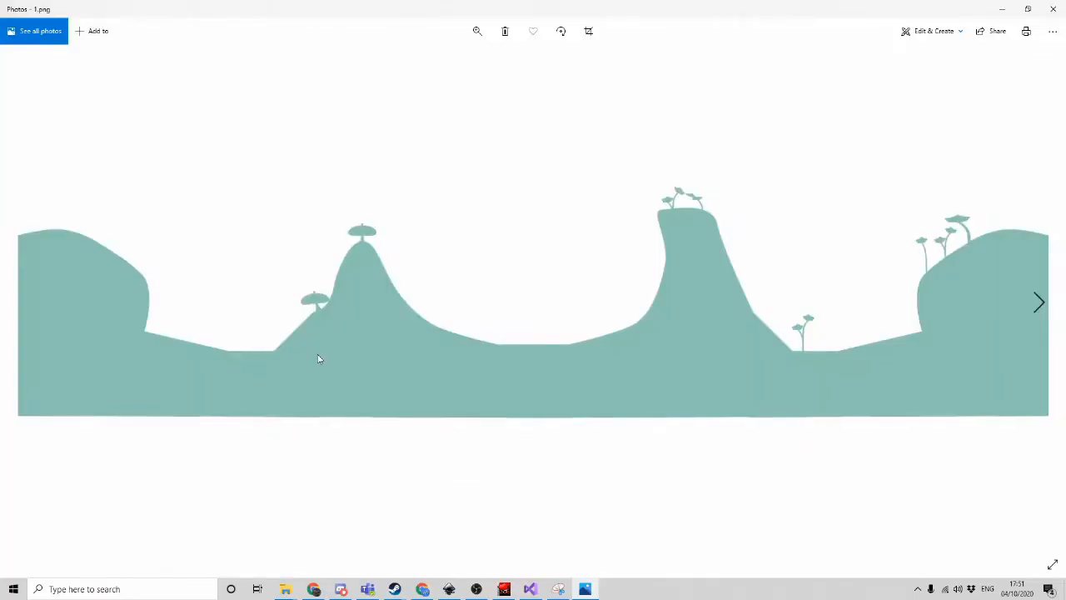
{"action": "left_click", "coordinate": [1053, 8]}
{"action": "double_click", "coordinate": [336, 193]}
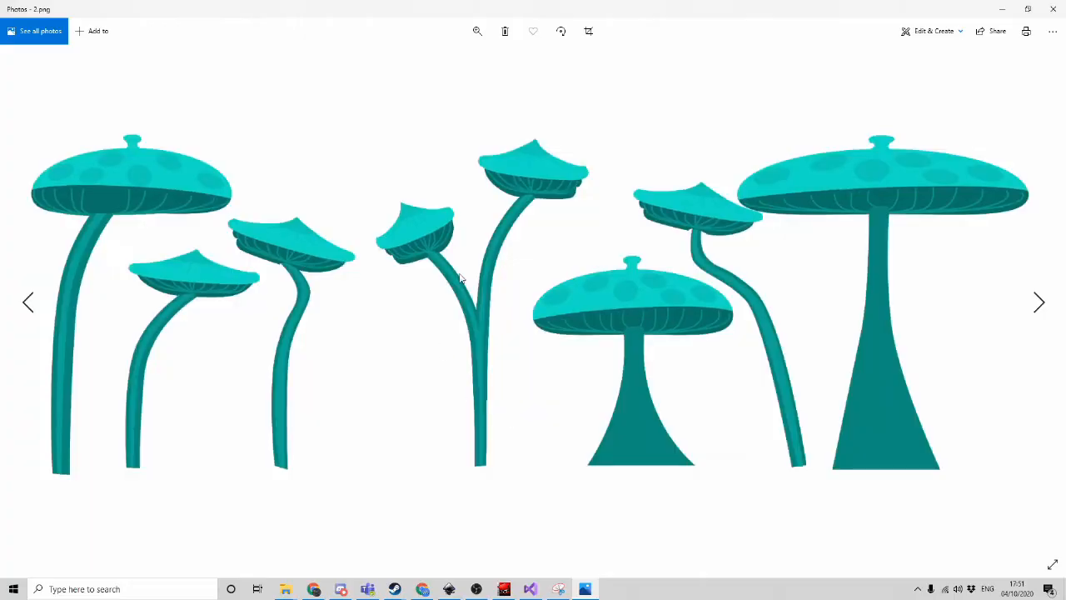
{"action": "left_click", "coordinate": [1053, 8]}
{"action": "left_click", "coordinate": [403, 207]}
{"action": "double_click", "coordinate": [403, 206]}
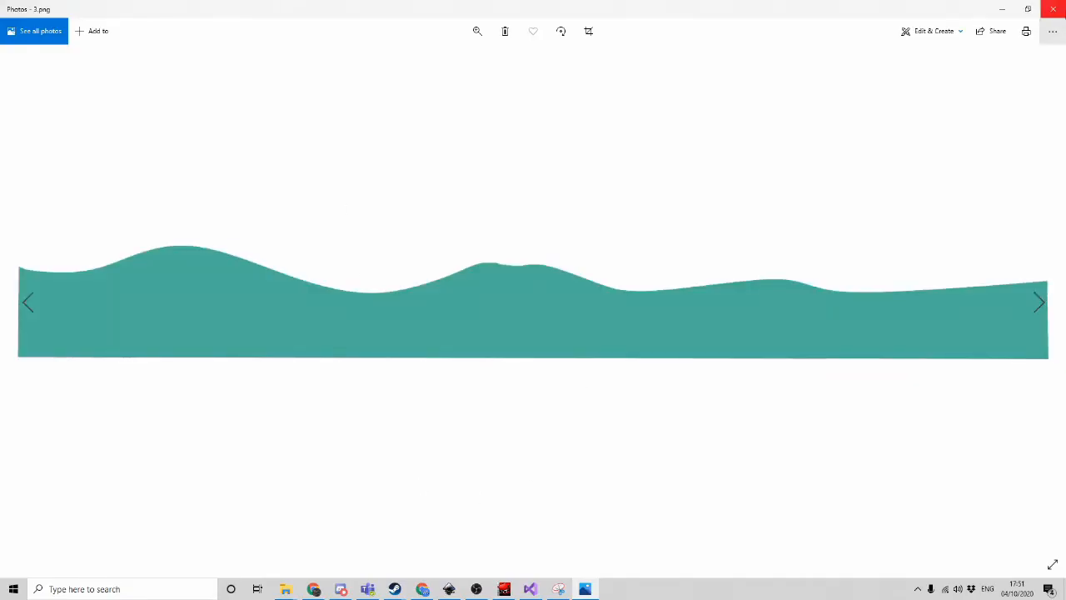
{"action": "left_click", "coordinate": [1053, 9]}
{"action": "double_click", "coordinate": [467, 193]}
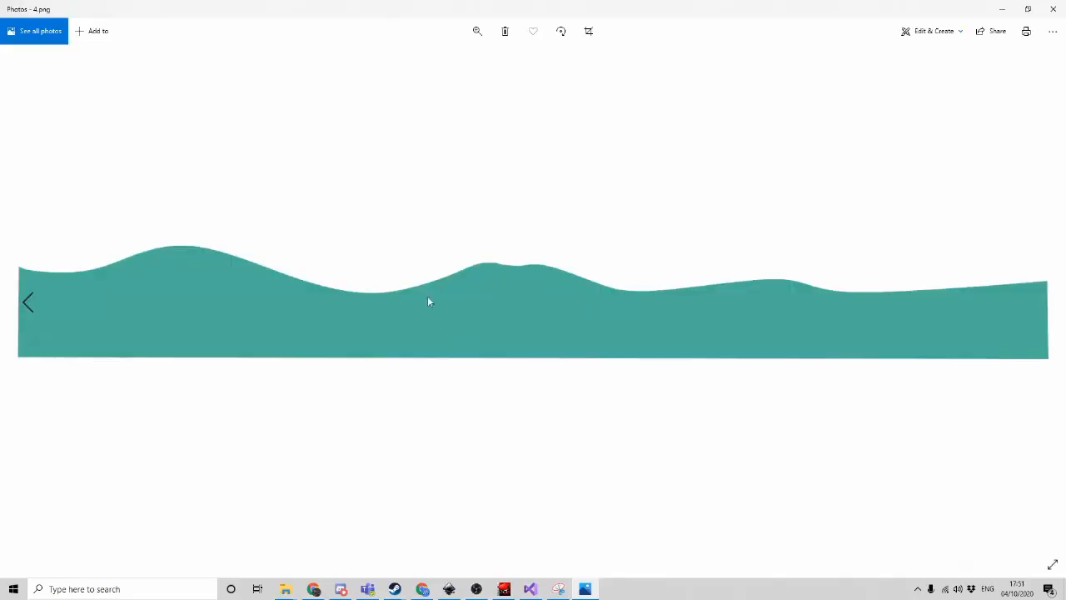
{"action": "left_click", "coordinate": [1052, 8]}
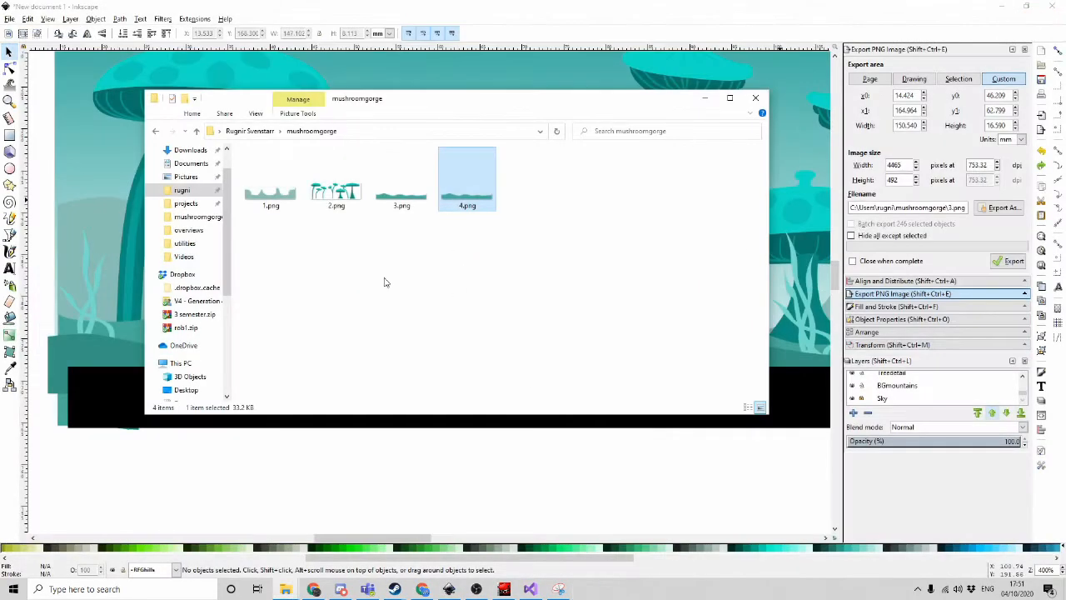
{"action": "left_click", "coordinate": [278, 199]}
{"action": "right_click", "coordinate": [278, 203]}
{"action": "mouse_move", "coordinate": [310, 585]}
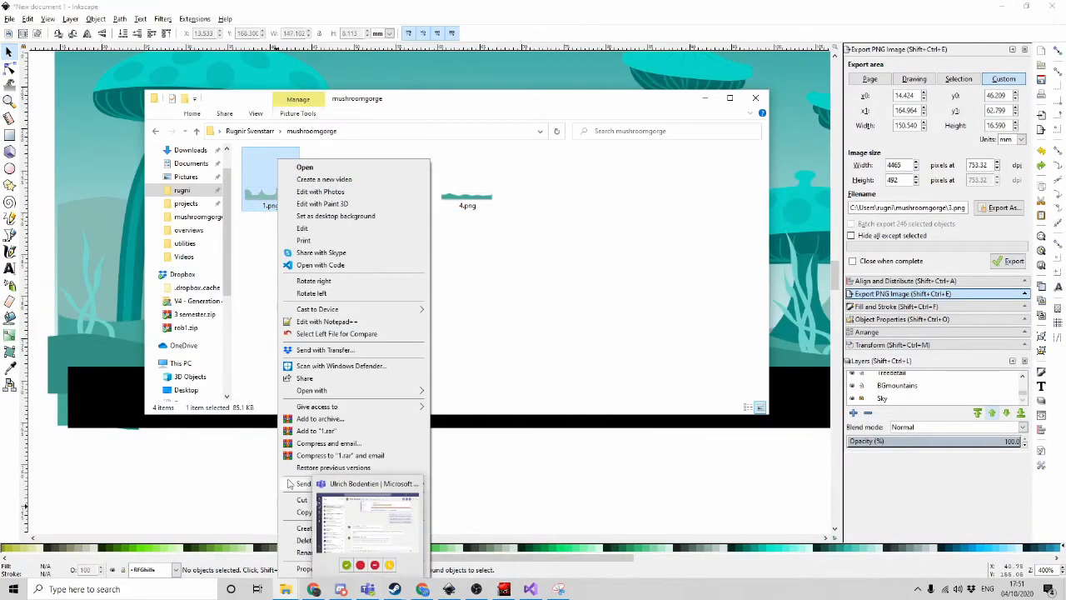
{"action": "left_click", "coordinate": [594, 286]}
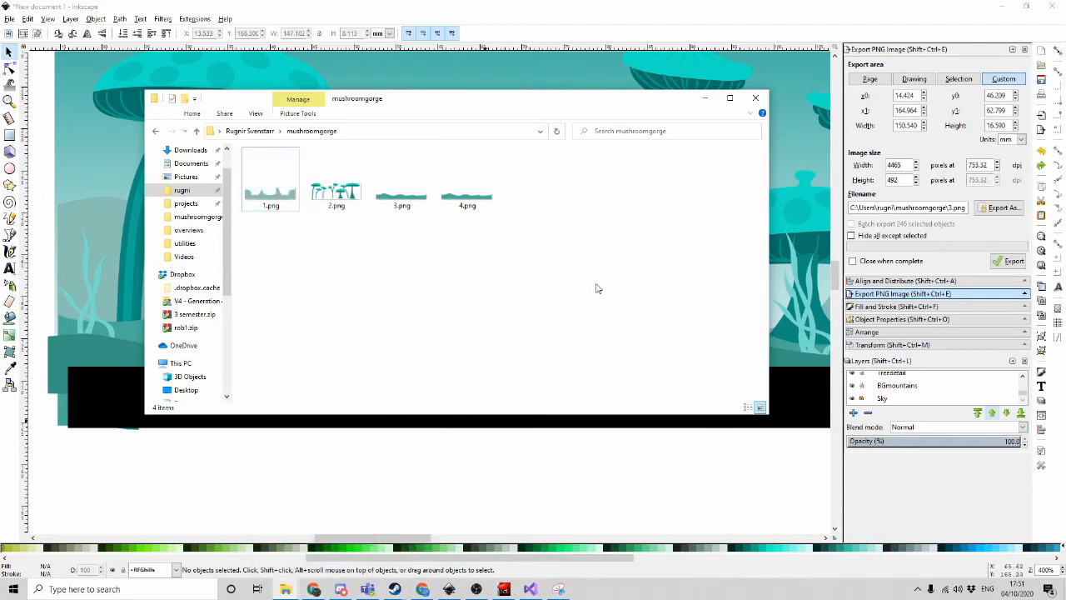
{"action": "right_click", "coordinate": [286, 185]}
{"action": "left_click", "coordinate": [325, 398]}
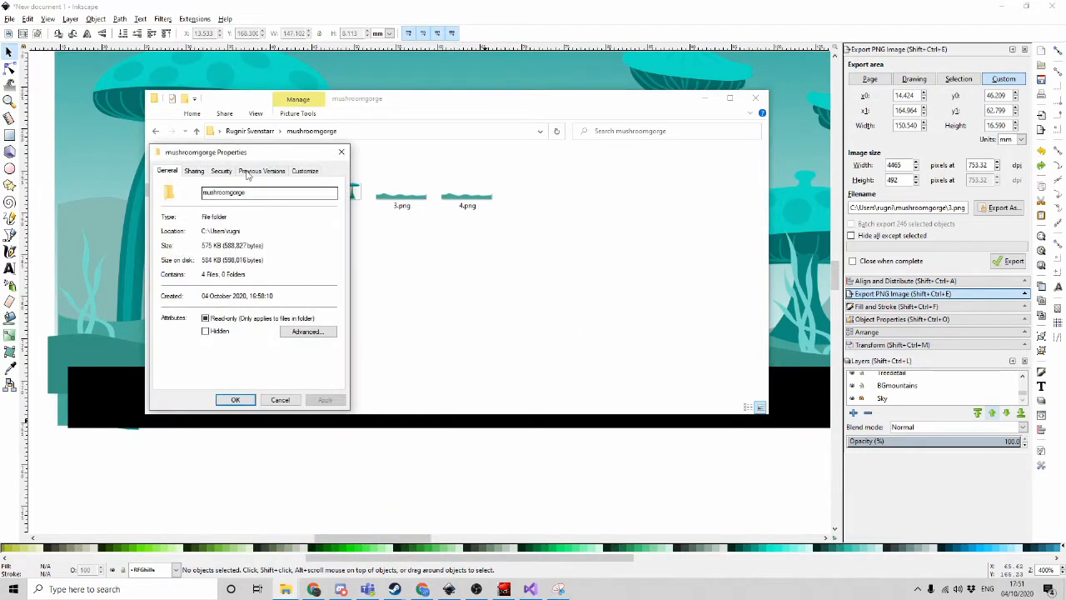
{"action": "left_click", "coordinate": [342, 152]}
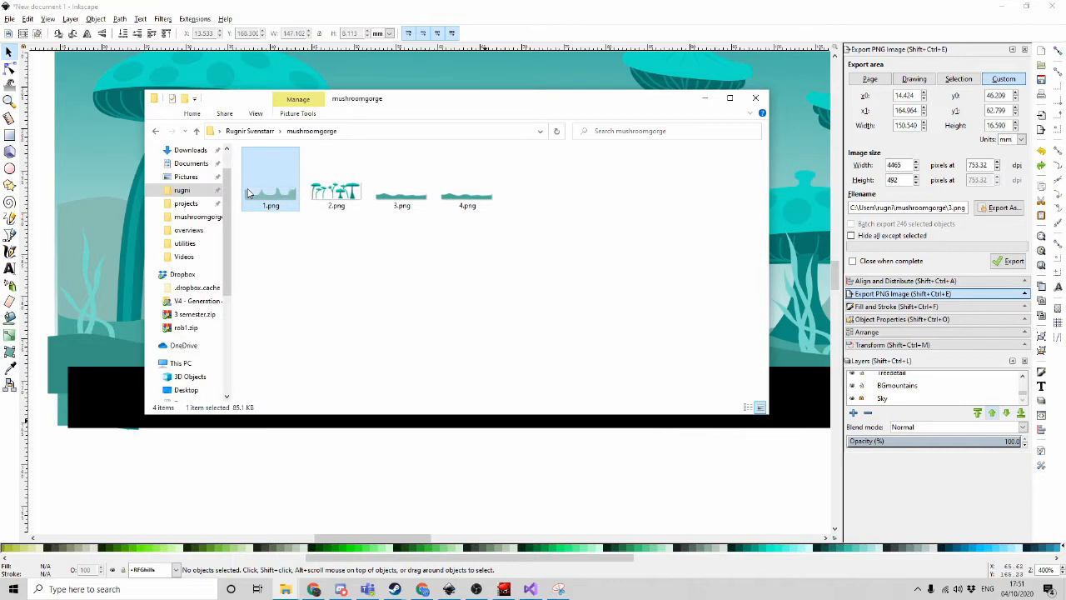
Check the pixel dimensions of the exported 1.png in its file properties
{"action": "right_click", "coordinate": [261, 159]}
{"action": "left_click", "coordinate": [336, 569]}
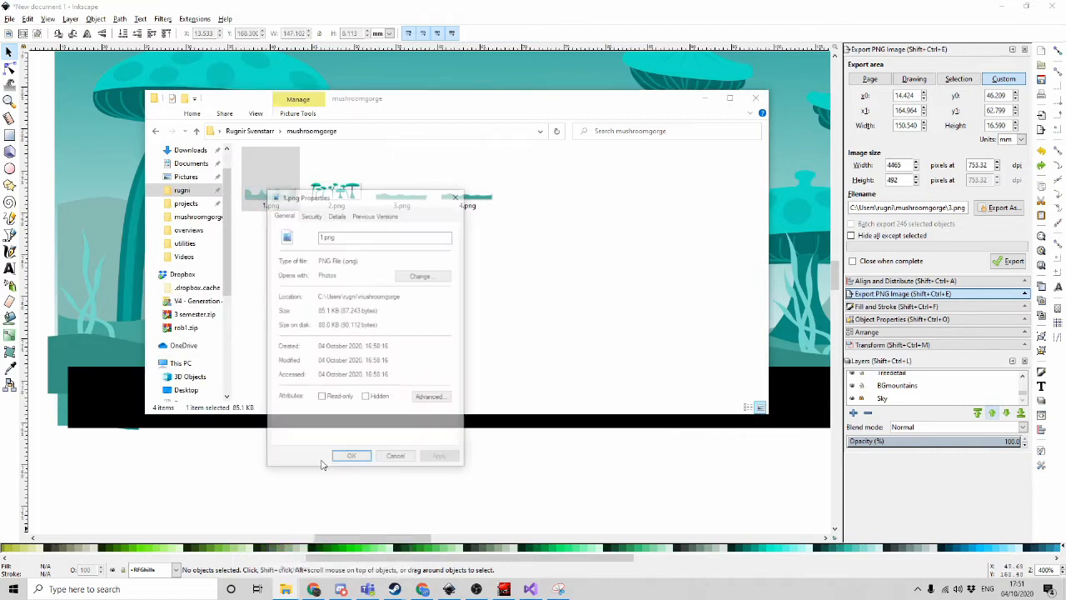
{"action": "left_click", "coordinate": [336, 214]}
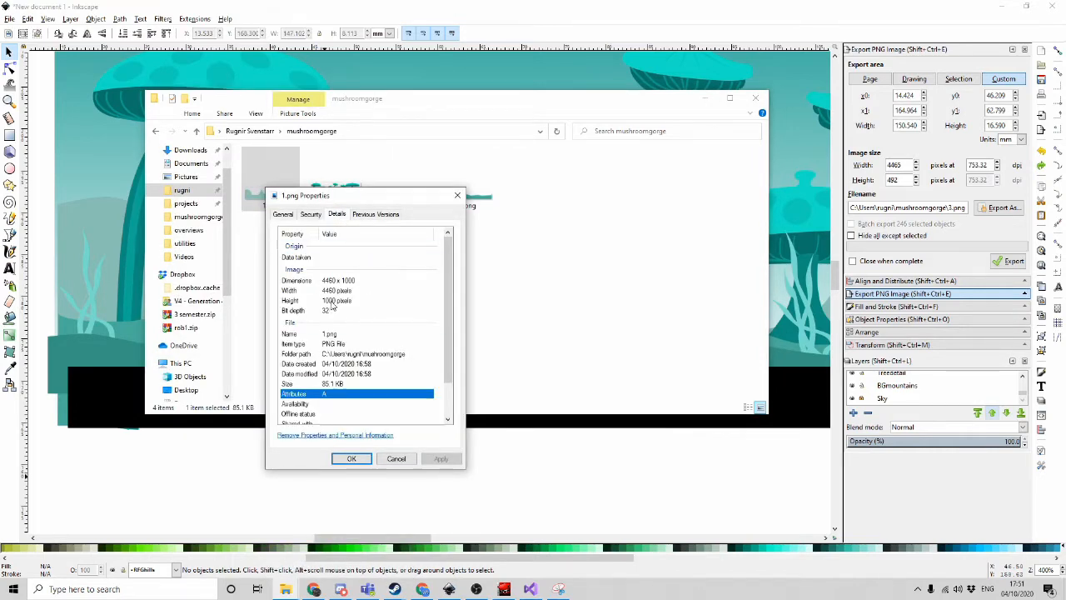
{"action": "left_click_drag", "start_coordinate": [349, 207], "coordinate": [573, 204]}
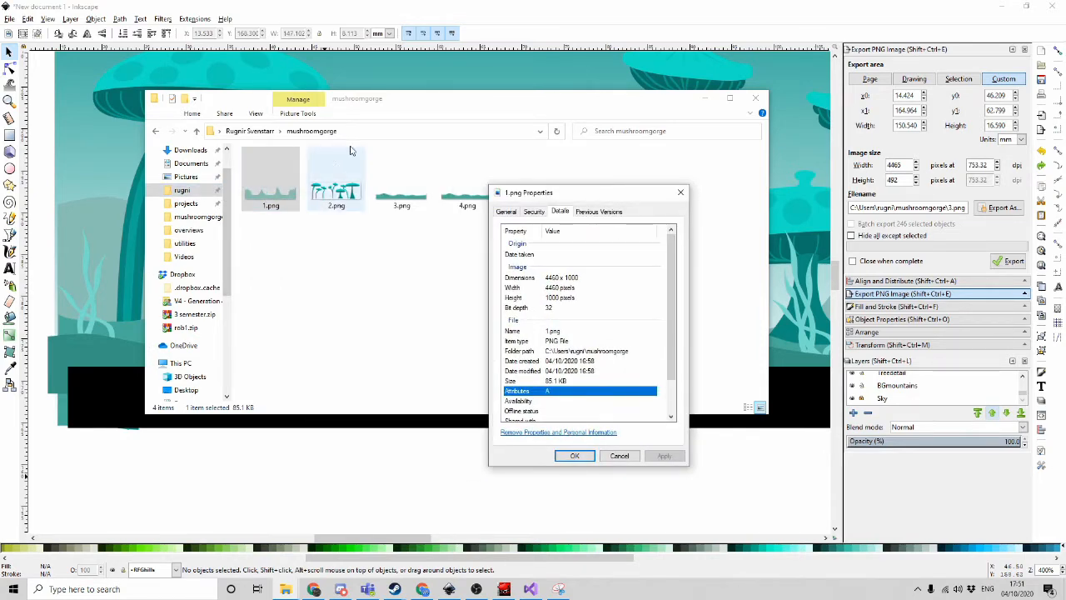
{"action": "left_click", "coordinate": [621, 456]}
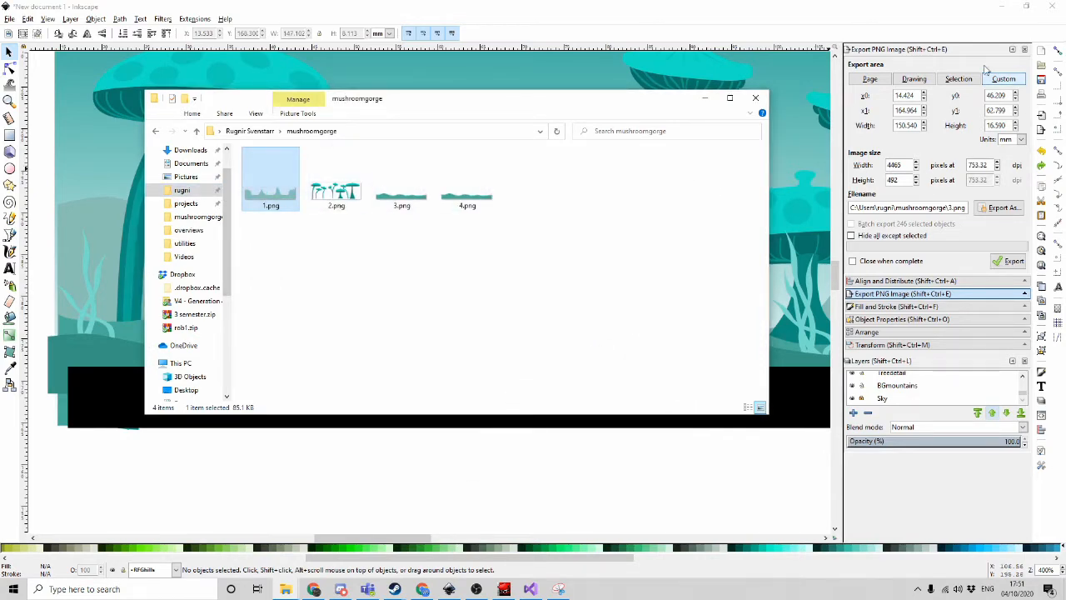
Switch to Inkscape and try to set the PNG export area to the selection
{"action": "left_click", "coordinate": [958, 79]}
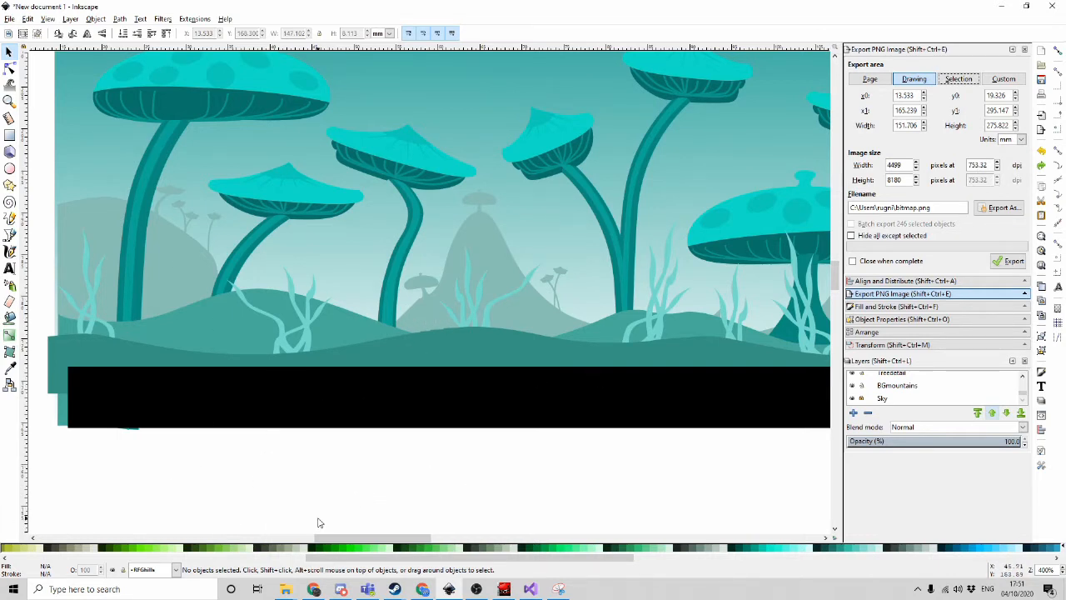
Switch to the File Explorer window showing the mushroomgorge folder in the user's home folder and look over its exported layer images
{"action": "mouse_move", "coordinate": [285, 581]}
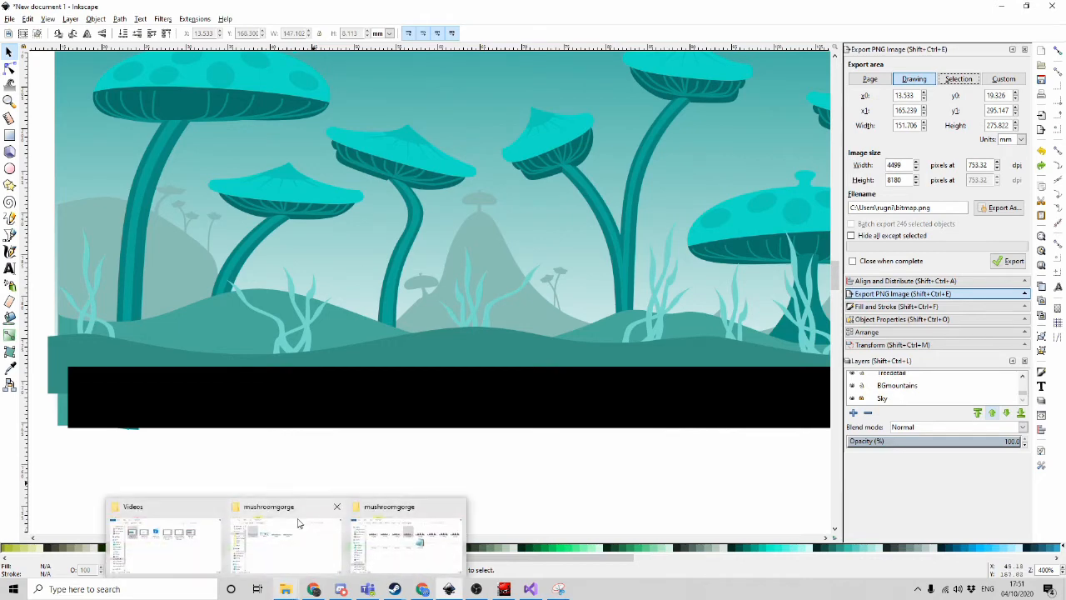
{"action": "left_click", "coordinate": [313, 547]}
{"action": "left_click", "coordinate": [419, 302]}
{"action": "left_click_drag", "start_coordinate": [630, 255], "coordinate": [271, 179]}
{"action": "left_click", "coordinate": [460, 271]}
{"action": "left_click_drag", "start_coordinate": [514, 254], "coordinate": [269, 112]}
{"action": "left_click", "coordinate": [352, 259]}
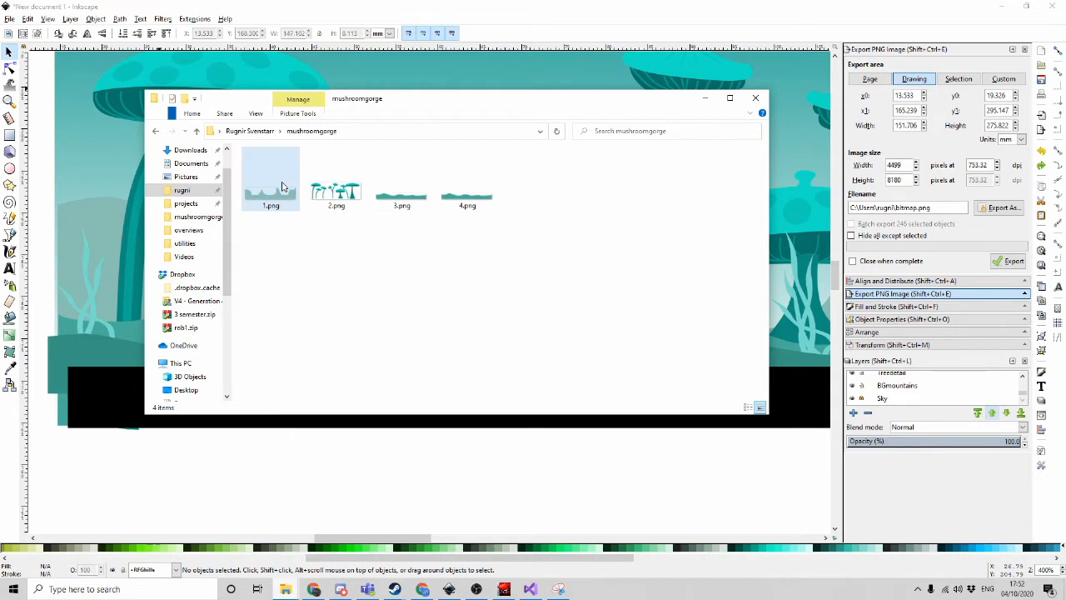
Switch to Inkscape and try to place an offset copy of the separate mountain strip over the original, then undo it
{"action": "left_click", "coordinate": [44, 264]}
{"action": "scroll", "coordinate": [901, 387], "scroll_direction": "up", "scroll_amount": 5}
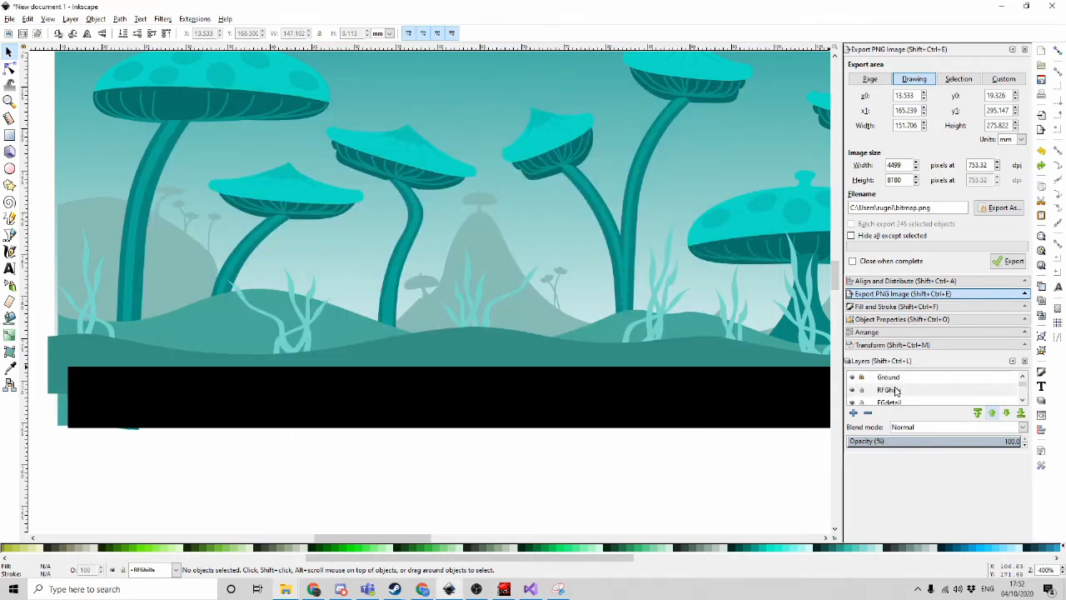
{"action": "left_click", "coordinate": [888, 402]}
{"action": "key", "text": "1"}
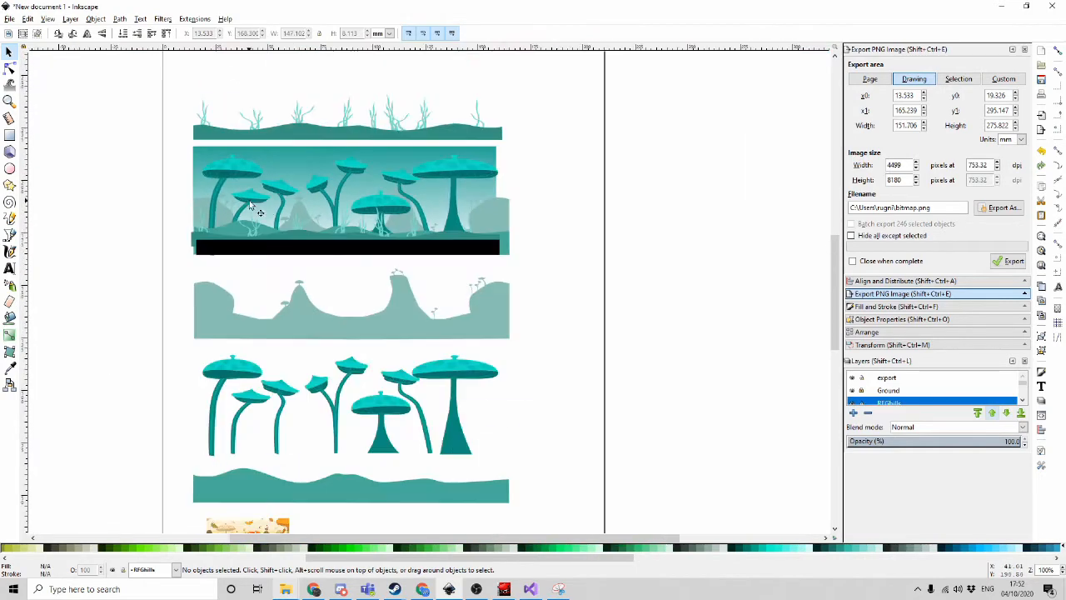
{"action": "left_click_drag", "start_coordinate": [543, 361], "coordinate": [176, 268]}
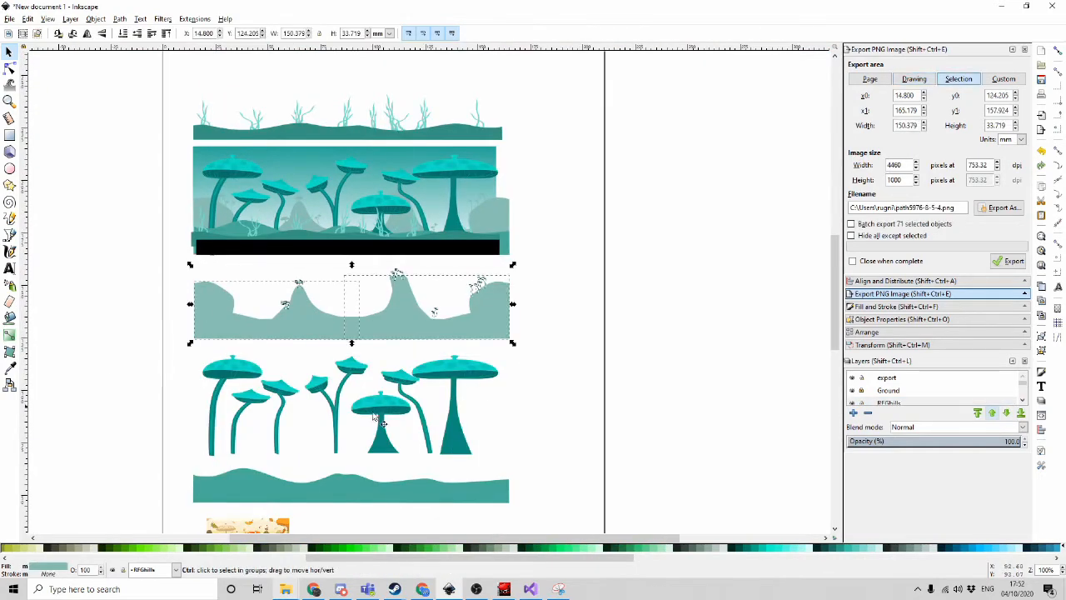
{"action": "left_click_drag", "start_coordinate": [261, 318], "coordinate": [339, 315]}
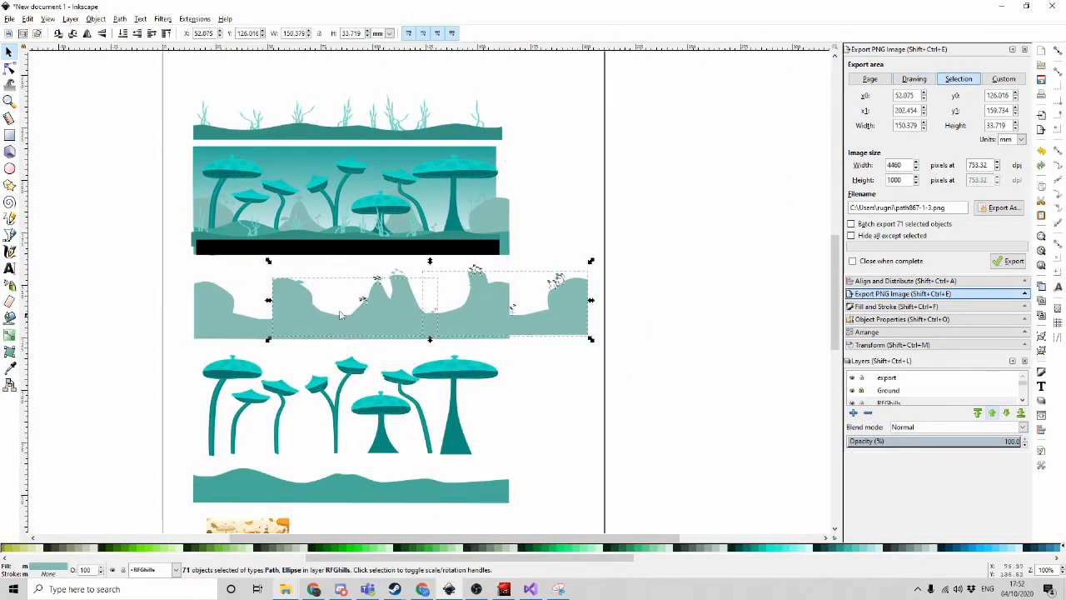
{"action": "left_click", "coordinate": [283, 301]}
{"action": "key", "text": "ctrl+z"}
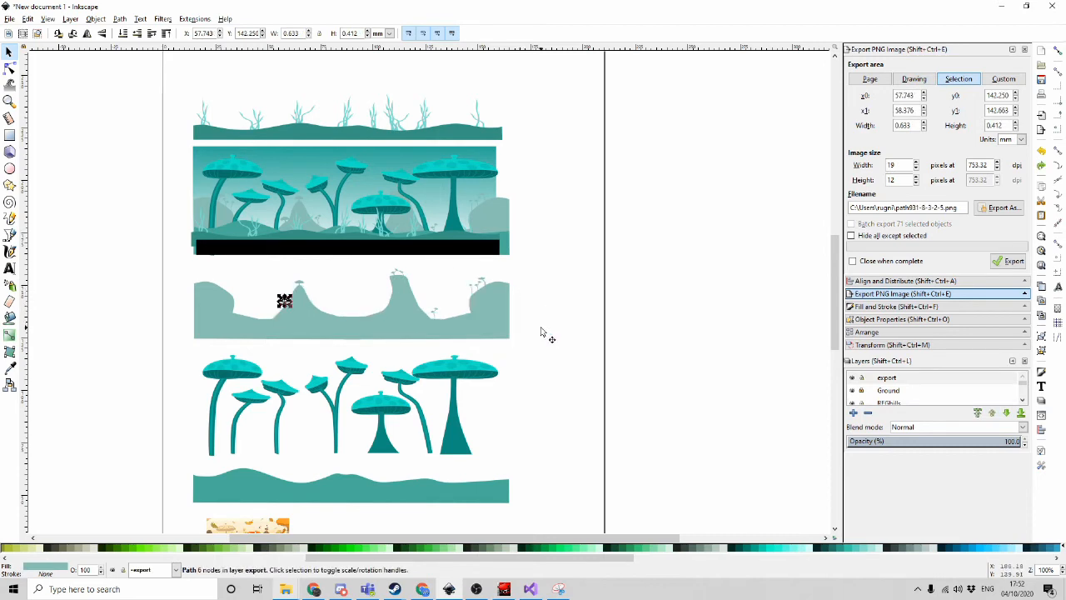
Duplicate the separate mountain strip and snap the copy flush against the original's right end, with their bases aligned
{"action": "left_click_drag", "start_coordinate": [543, 358], "coordinate": [151, 265]}
{"action": "key", "text": "ctrl+c"}
{"action": "key", "text": "ctrl+v"}
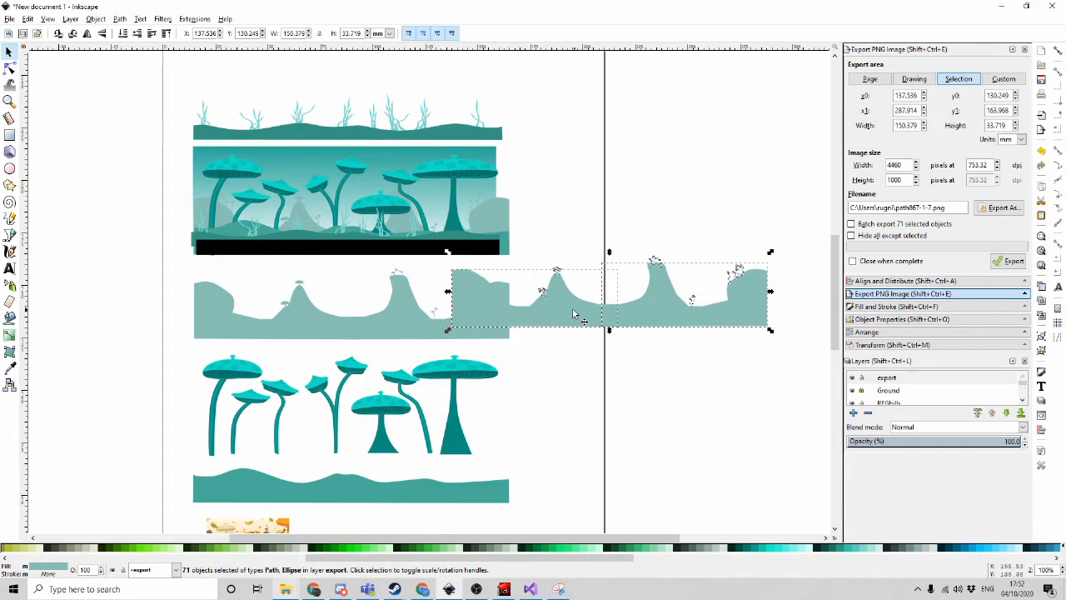
{"action": "left_click_drag", "start_coordinate": [581, 315], "coordinate": [639, 327]}
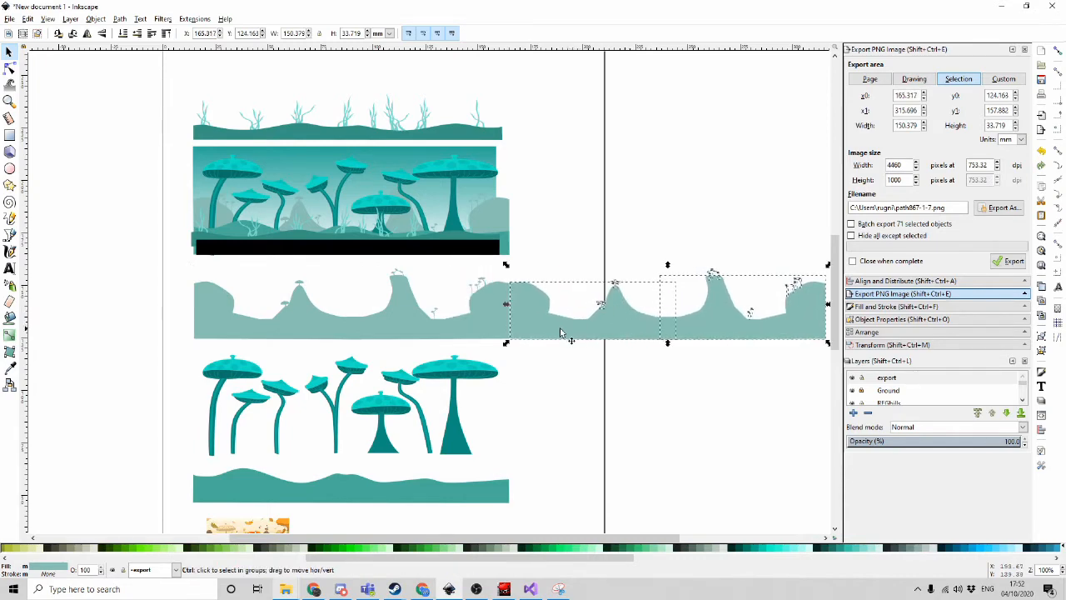
{"action": "scroll", "coordinate": [364, 324], "scroll_direction": "up", "scroll_amount": 5}
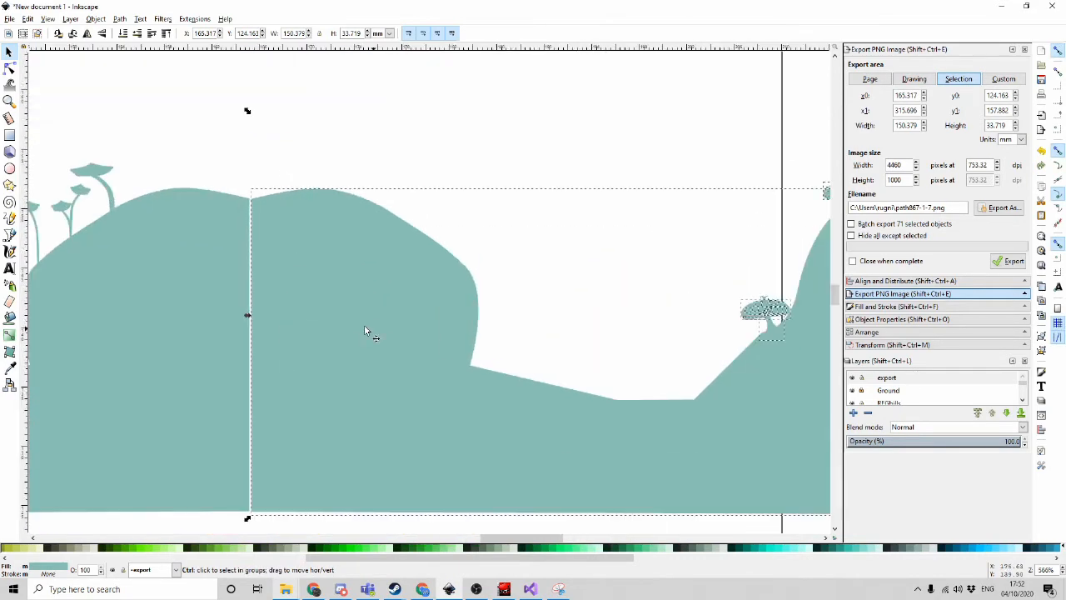
{"action": "left_click_drag", "start_coordinate": [333, 265], "coordinate": [331, 263]}
{"action": "scroll", "coordinate": [499, 172], "scroll_direction": "down", "scroll_amount": 4}
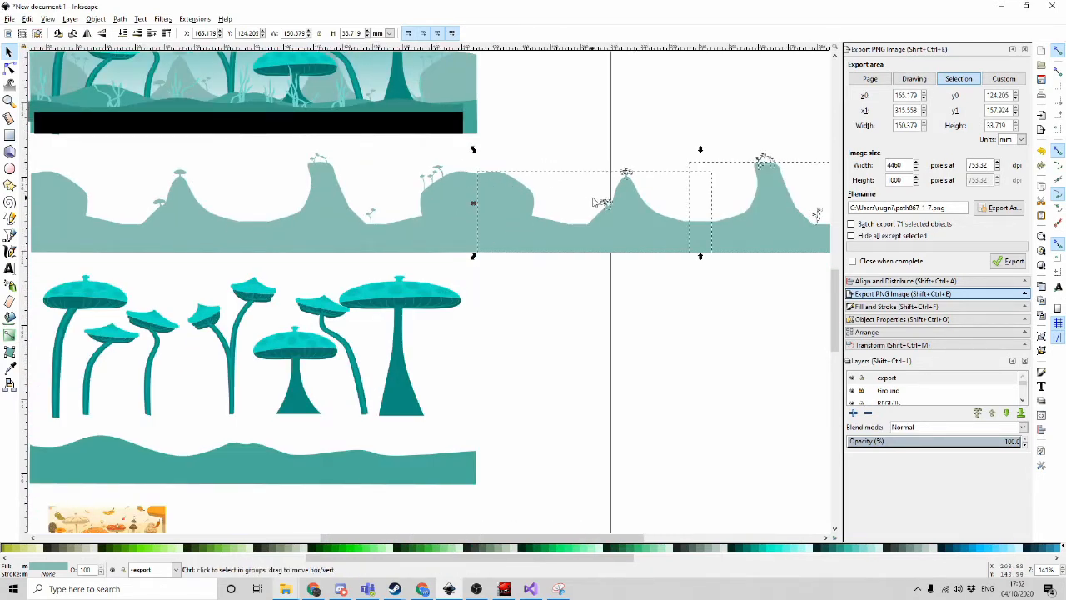
{"action": "scroll", "coordinate": [592, 198], "scroll_direction": "down", "scroll_amount": 1}
{"action": "left_click", "coordinate": [581, 130]}
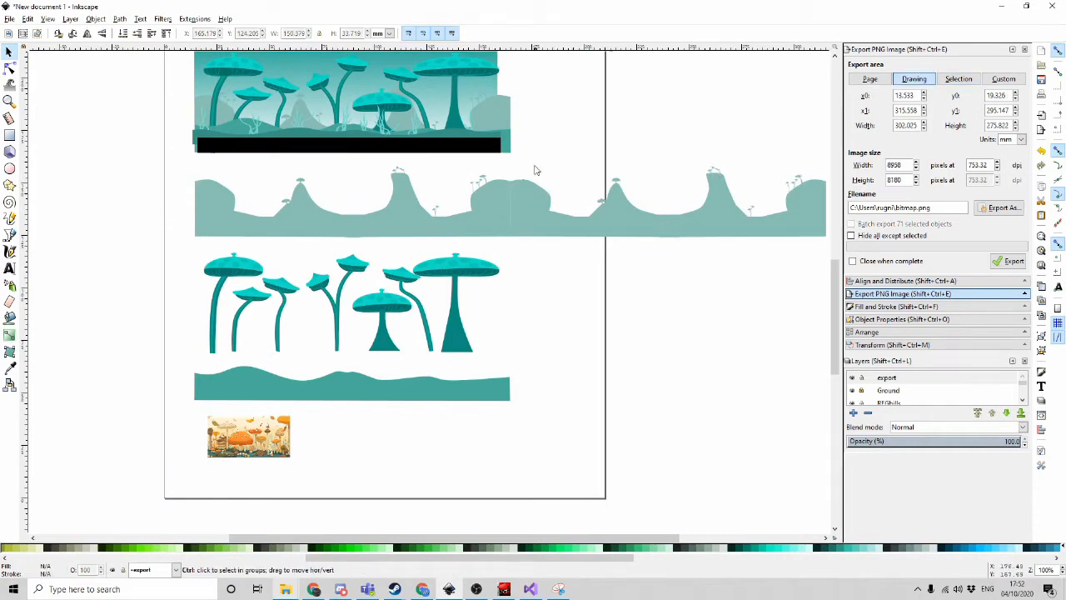
Inspect the seam between the two mountain strips and raise their shared corner nodes to make the dip in the hilltop shallower
{"action": "scroll", "coordinate": [486, 233], "scroll_direction": "up", "scroll_amount": 8}
{"action": "scroll", "coordinate": [443, 206], "scroll_direction": "up", "scroll_amount": 3}
{"action": "scroll", "coordinate": [421, 220], "scroll_direction": "up", "scroll_amount": 3}
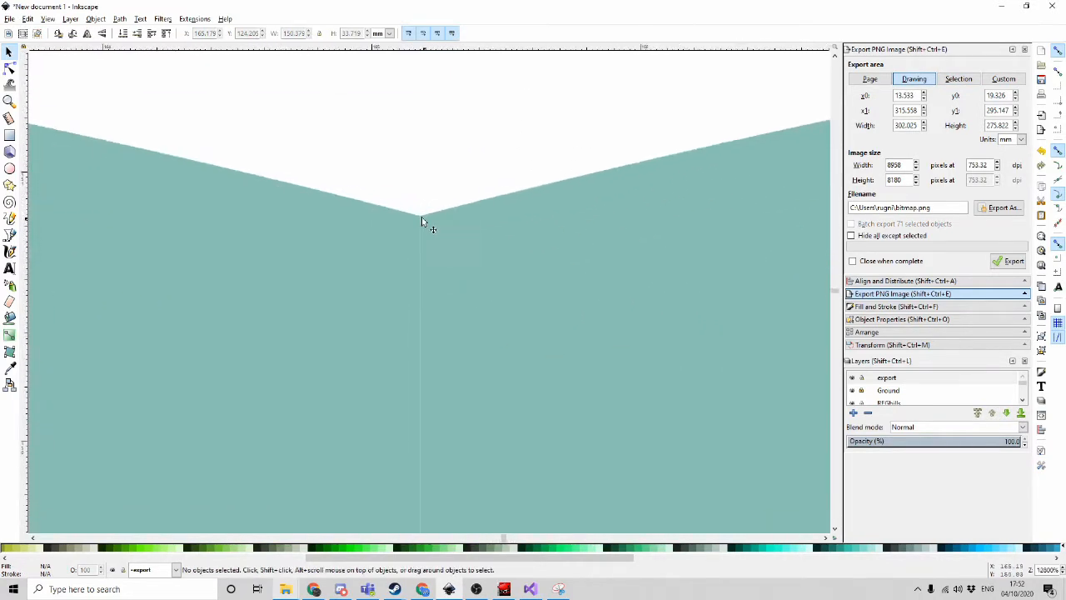
{"action": "scroll", "coordinate": [404, 213], "scroll_direction": "down", "scroll_amount": 8}
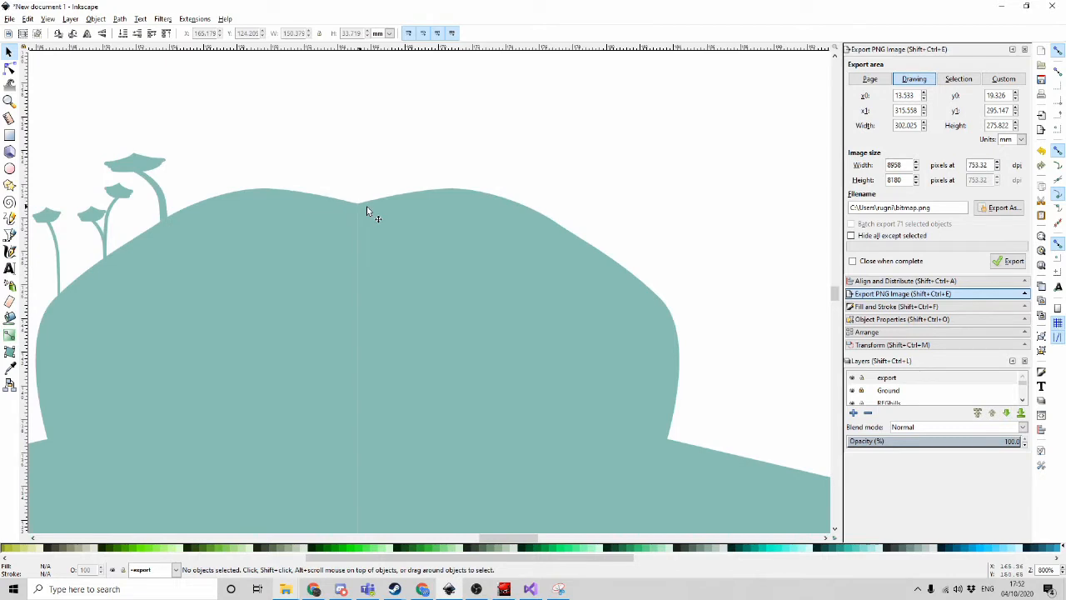
{"action": "scroll", "coordinate": [485, 208], "scroll_direction": "down", "scroll_amount": 2}
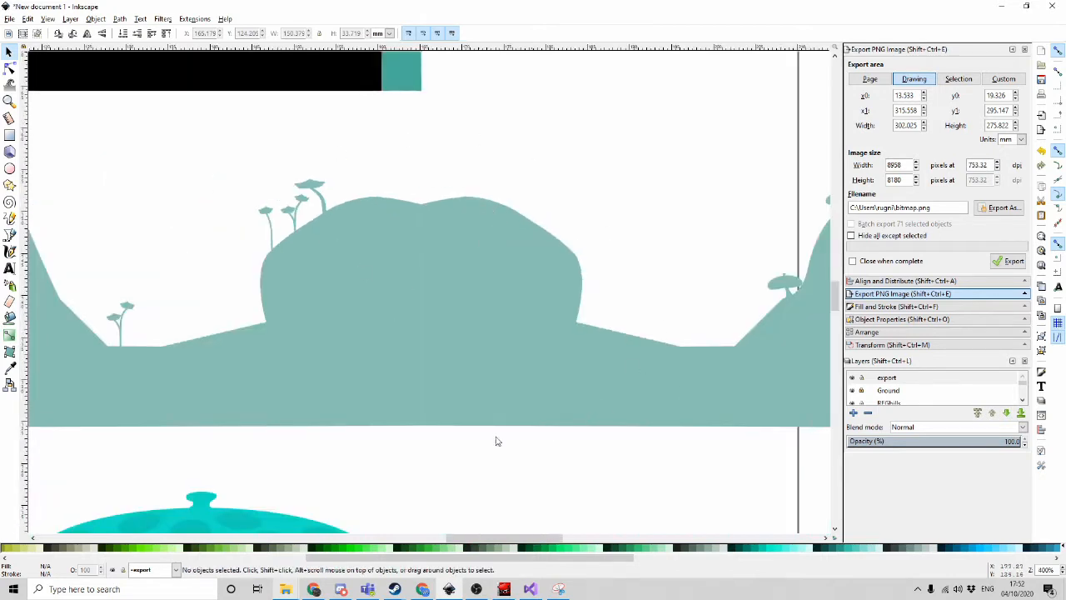
{"action": "left_click", "coordinate": [461, 213]}
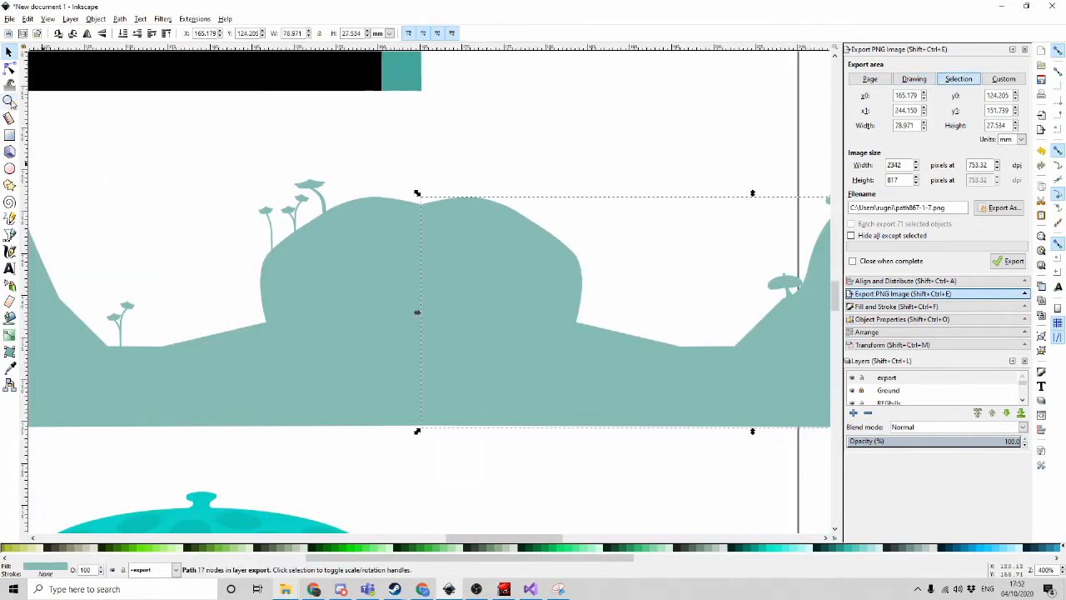
{"action": "left_click", "coordinate": [9, 69]}
{"action": "left_click", "coordinate": [404, 221]}
{"action": "scroll", "coordinate": [420, 191], "scroll_direction": "up", "scroll_amount": 4}
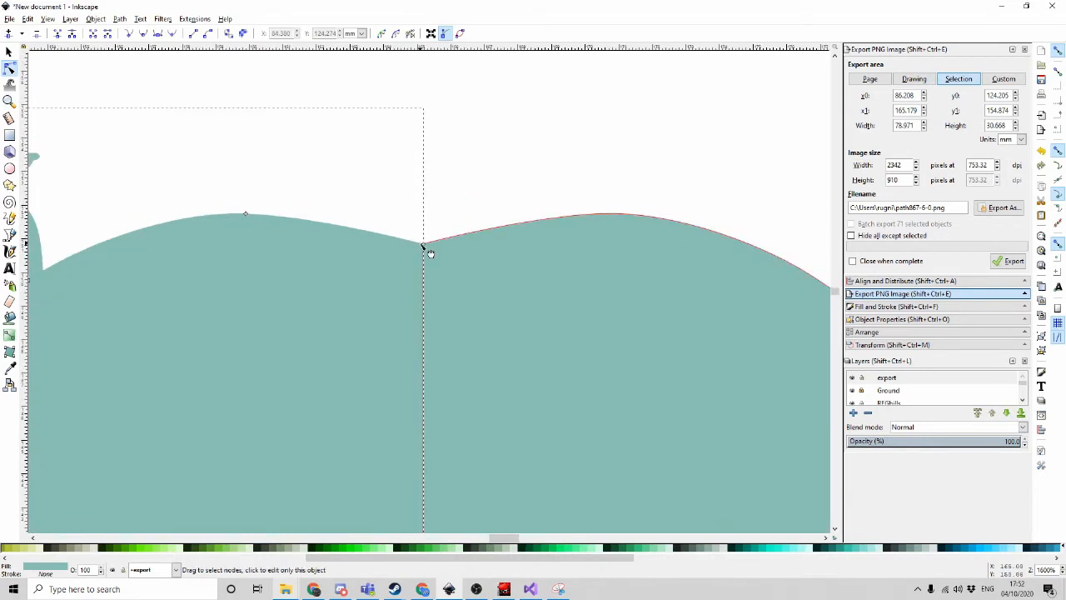
{"action": "mouse_move", "coordinate": [423, 243]}
{"action": "left_mouse_down"}
{"action": "mouse_move", "coordinate": [423, 163]}
{"action": "mouse_move", "coordinate": [424, 223]}
{"action": "left_mouse_up"}
{"action": "left_click", "coordinate": [441, 247]}
{"action": "left_click", "coordinate": [9, 51]}
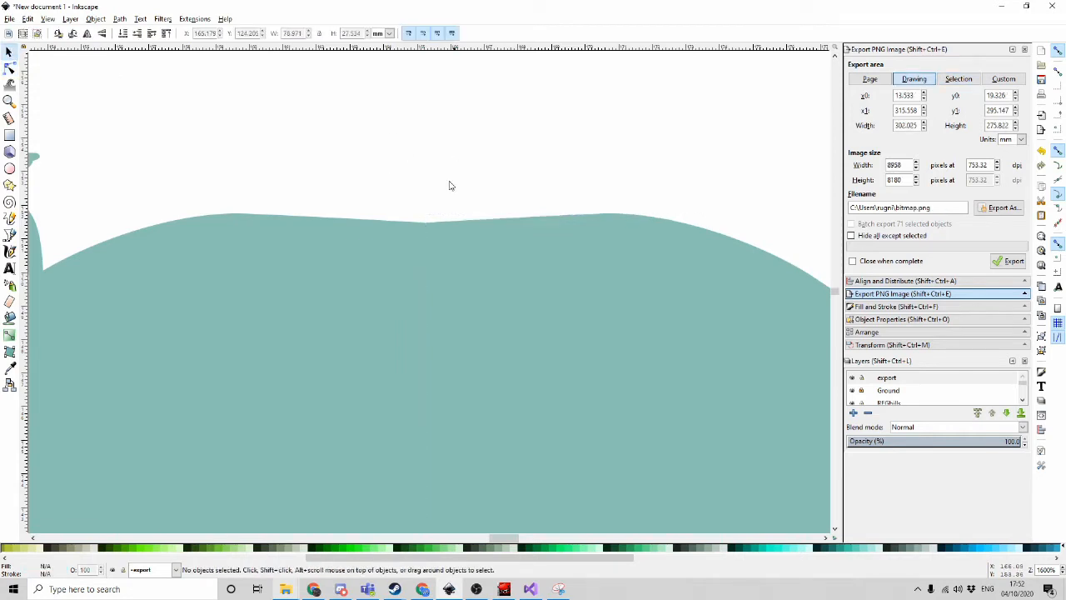
{"action": "scroll", "coordinate": [446, 158], "scroll_direction": "down", "scroll_amount": 3}
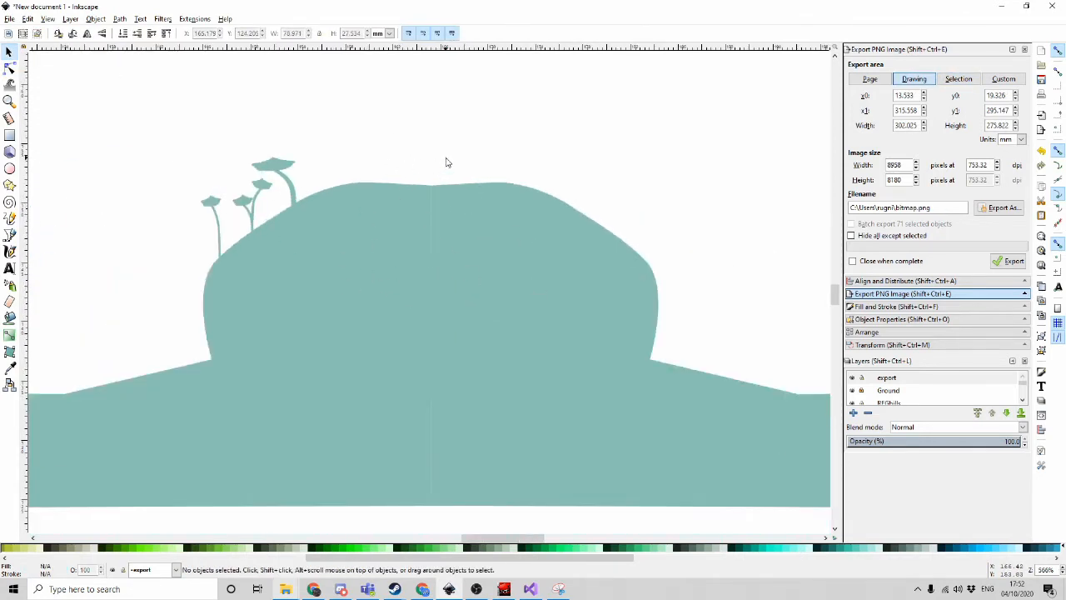
{"action": "key", "text": "1"}
{"action": "scroll", "coordinate": [467, 236], "scroll_direction": "down", "scroll_amount": 2}
Switch to the mushroomgorge folder in File Explorer and try opening 1.png in the default image editor
{"action": "mouse_move", "coordinate": [285, 589]}
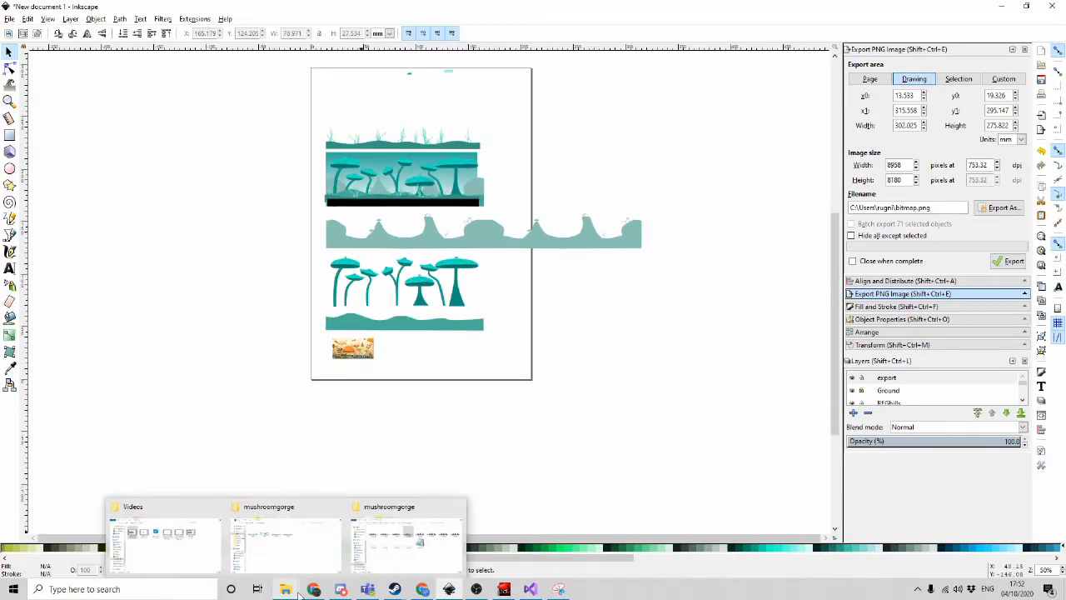
{"action": "left_click", "coordinate": [316, 533]}
{"action": "right_click", "coordinate": [280, 218]}
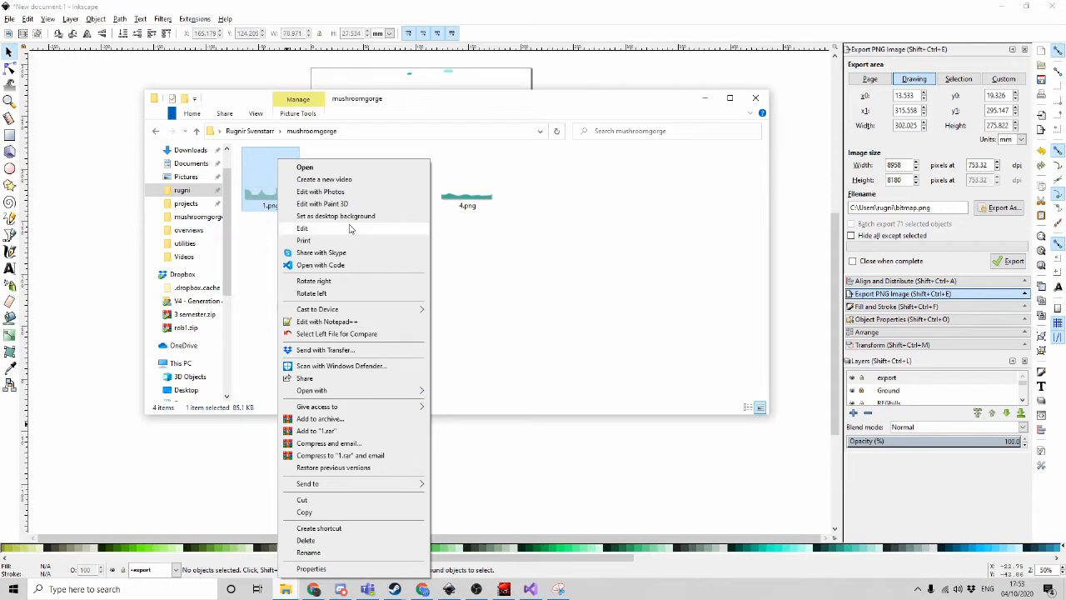
{"action": "left_click", "coordinate": [350, 228]}
{"action": "left_click", "coordinate": [1053, 6]}
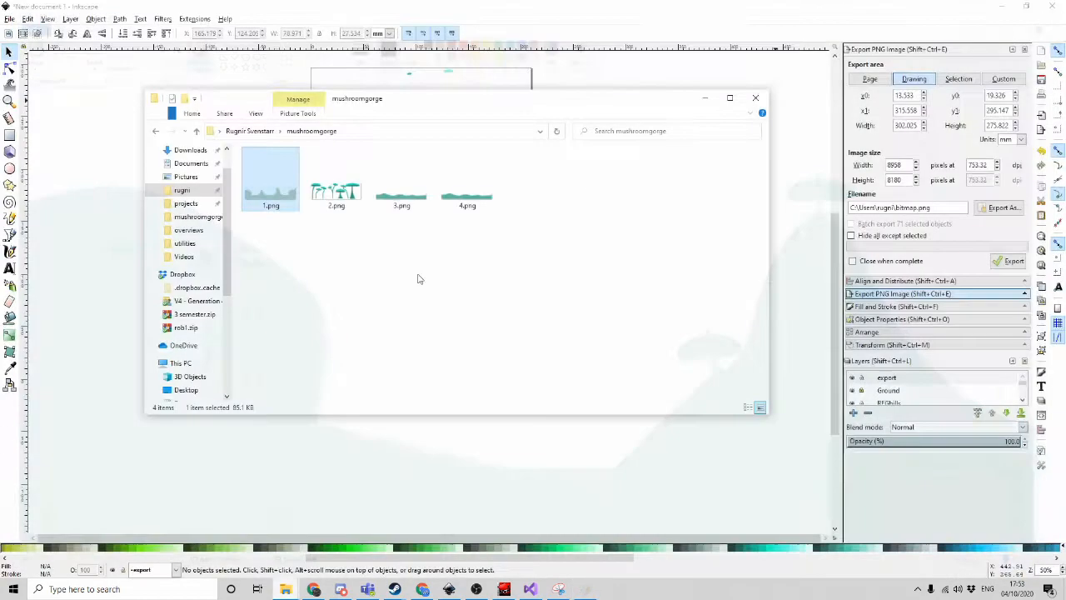
Open 1.png from the mushroomgorge folder in GIMP and close the About GIMP dialog
{"action": "right_click", "coordinate": [278, 187]}
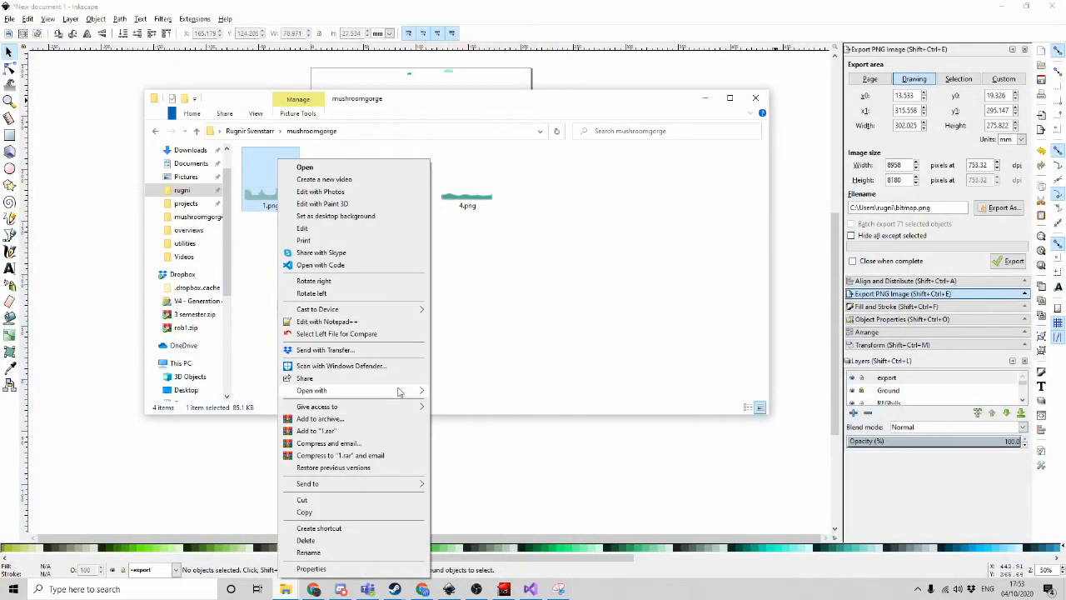
{"action": "mouse_move", "coordinate": [399, 391]}
{"action": "left_click", "coordinate": [488, 392]}
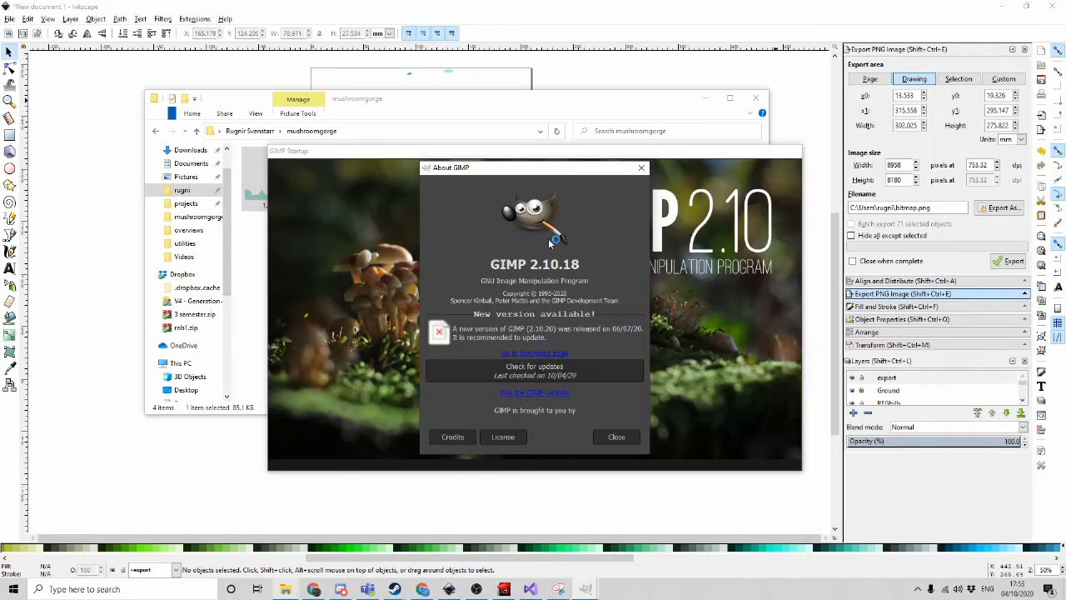
{"action": "left_click", "coordinate": [621, 436]}
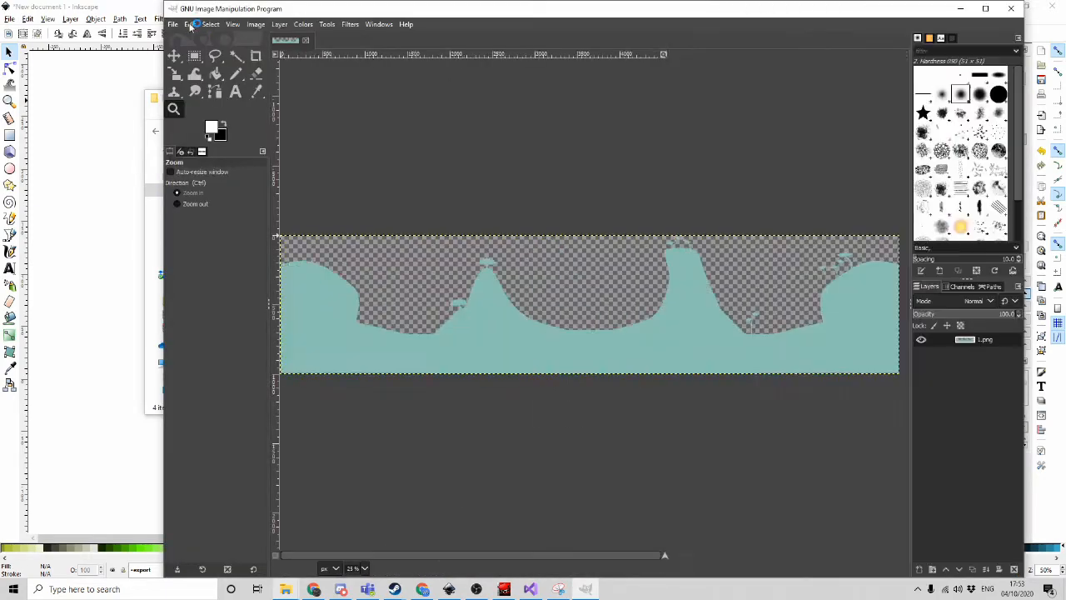
{"action": "left_click", "coordinate": [190, 23]}
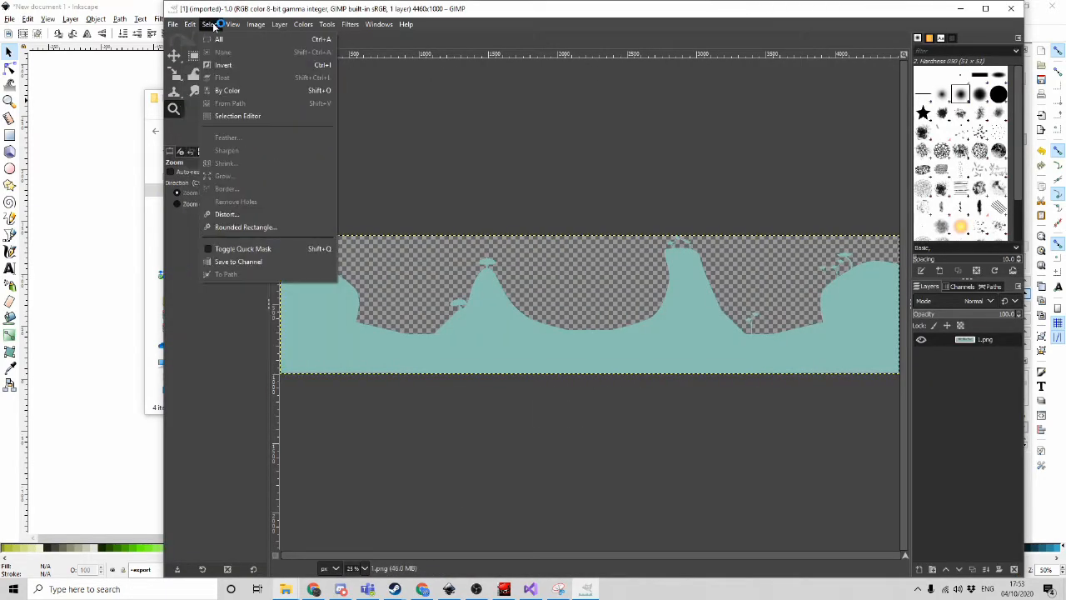
{"action": "left_click", "coordinate": [218, 39]}
{"action": "left_click", "coordinate": [189, 24]}
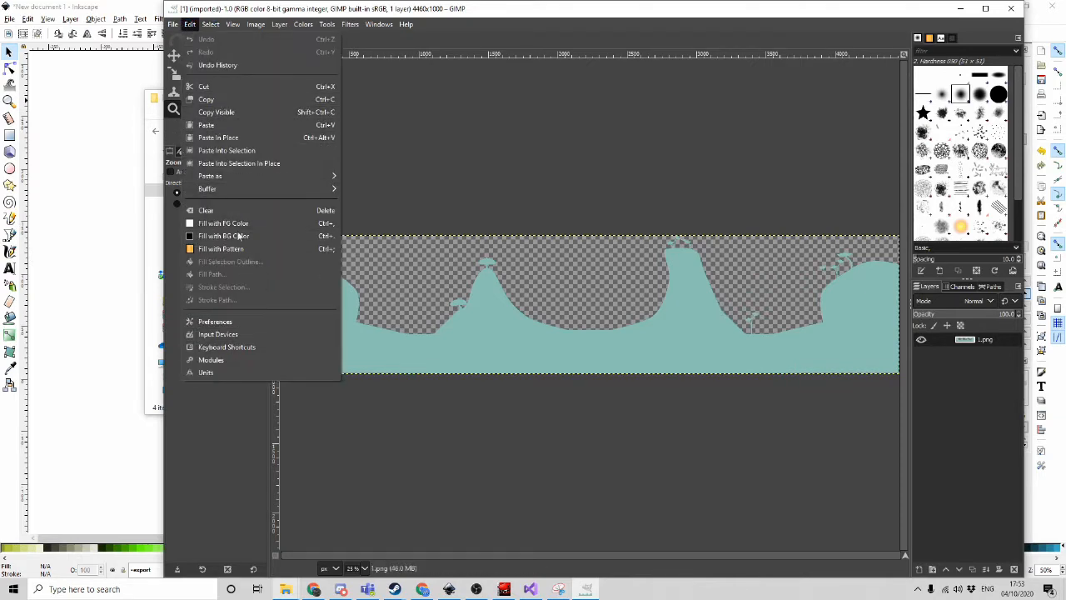
{"action": "mouse_move", "coordinate": [250, 26]}
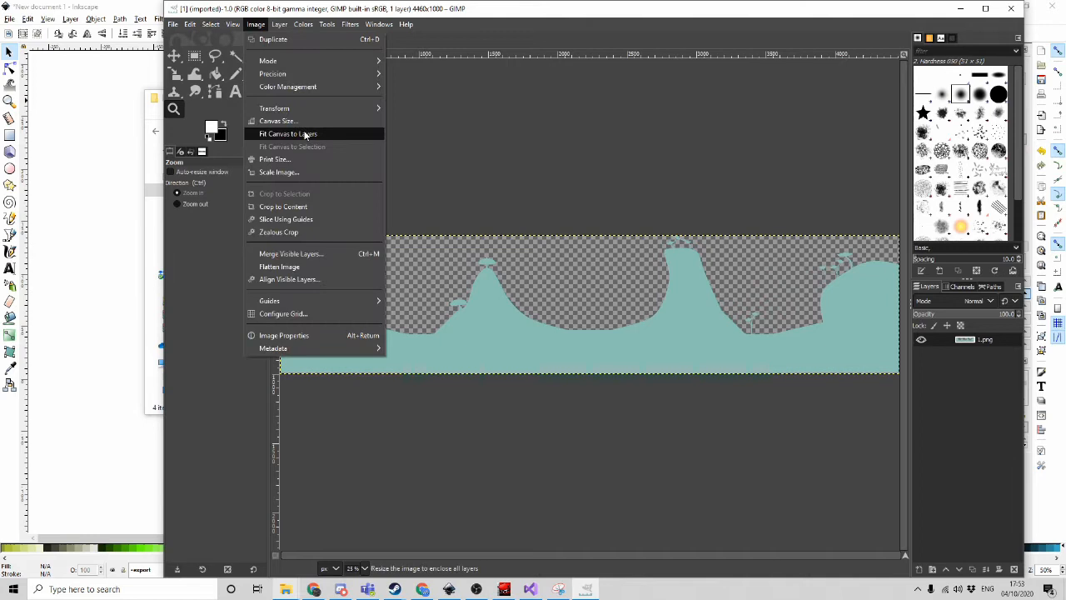
{"action": "left_click", "coordinate": [333, 120]}
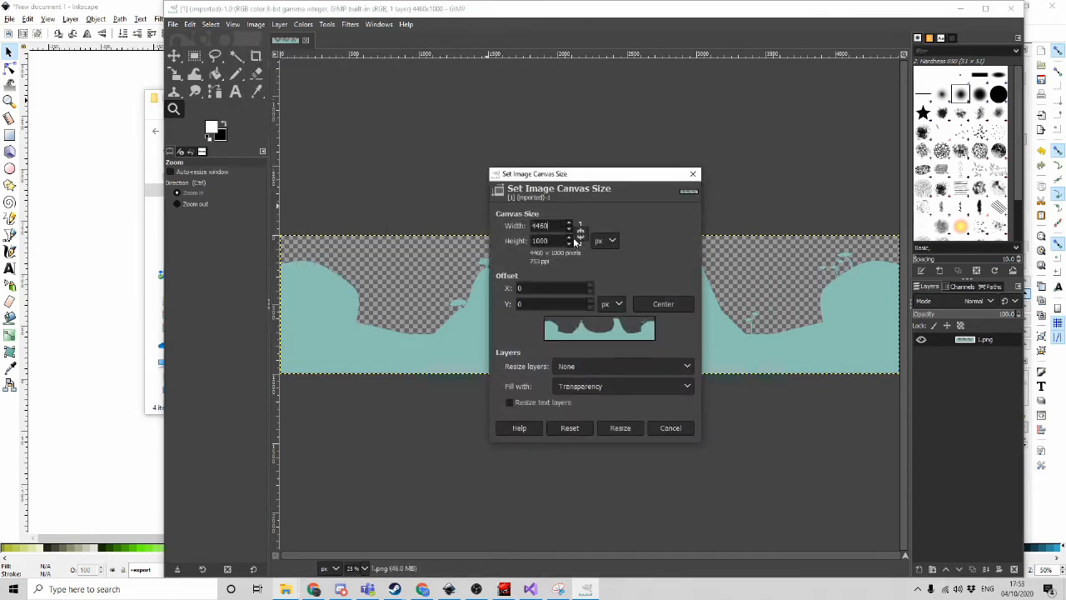
{"action": "key", "text": "Tab"}
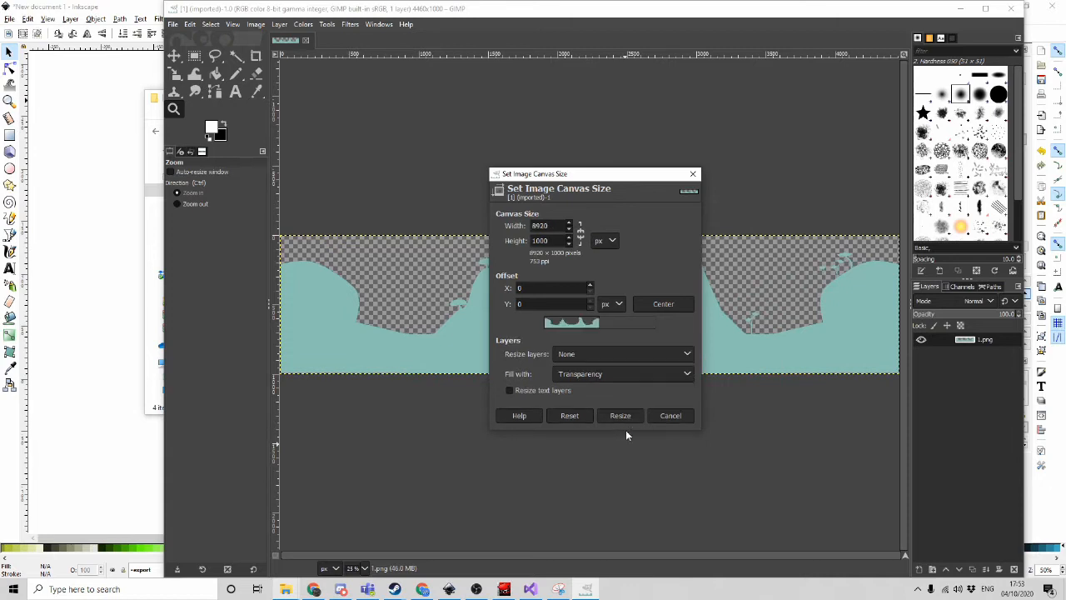
{"action": "left_click", "coordinate": [671, 415]}
Resize the canvas of 1.png to 8920 × 1000 px, keeping the offset at 0 and filling with transparency
{"action": "scroll", "coordinate": [476, 305], "scroll_direction": "down", "scroll_amount": 3}
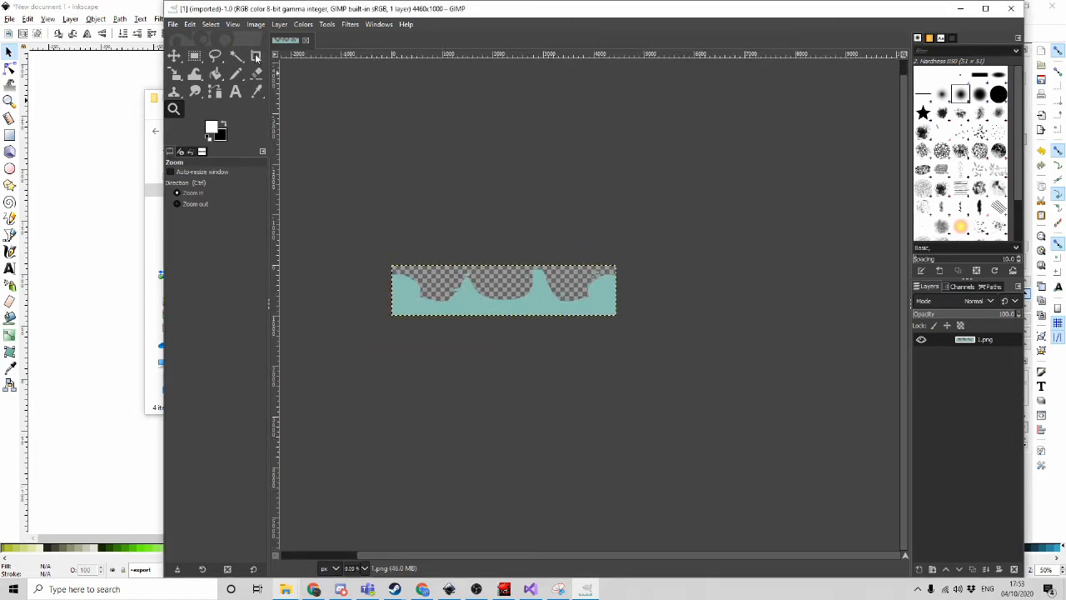
{"action": "left_click", "coordinate": [255, 24]}
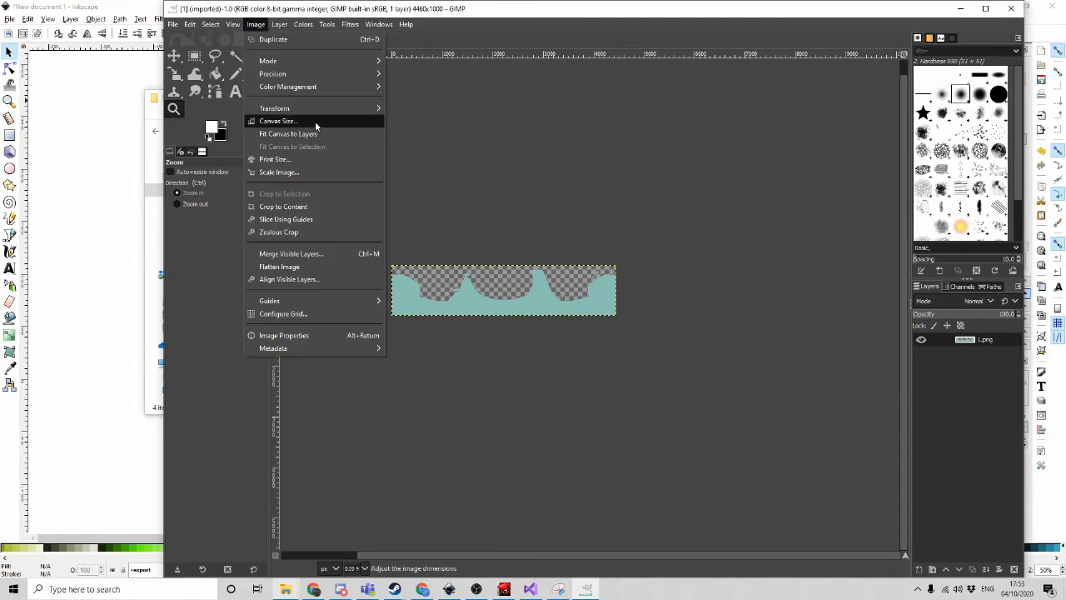
{"action": "left_click", "coordinate": [287, 117]}
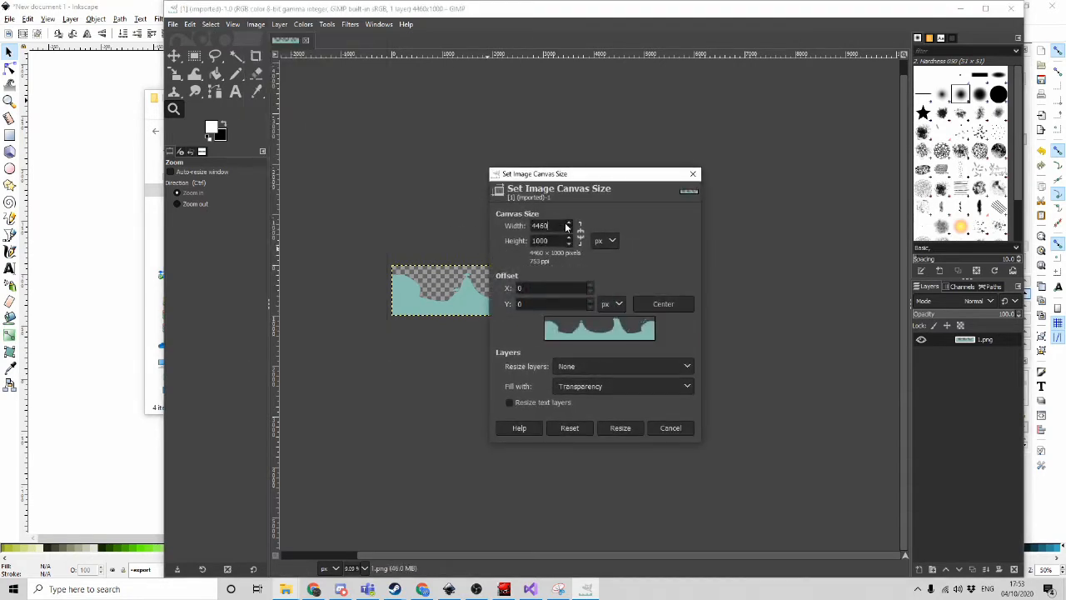
{"action": "key", "text": "Tab"}
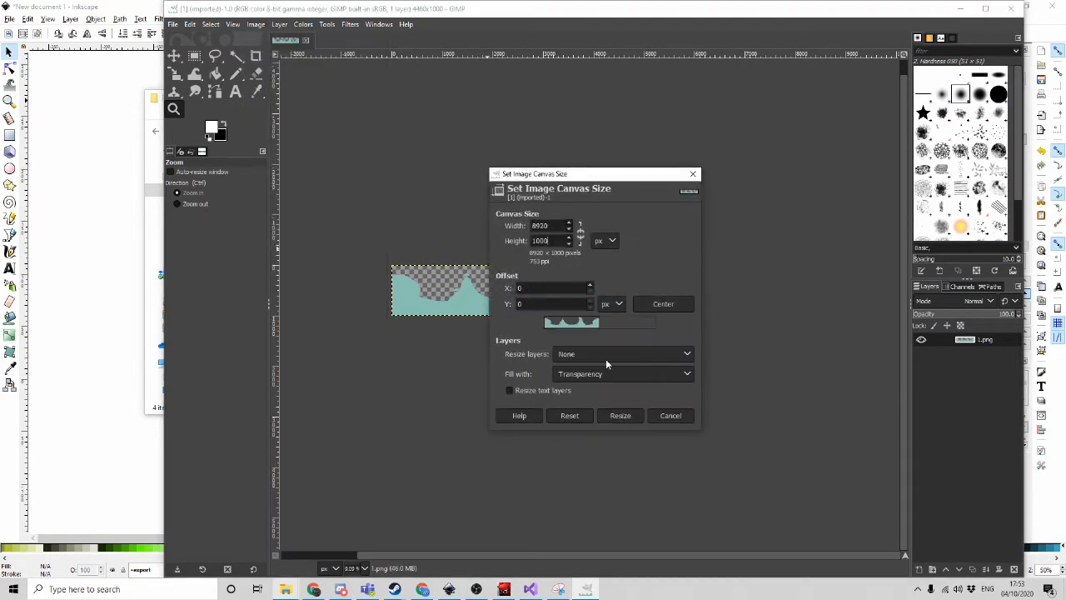
{"action": "left_click", "coordinate": [620, 425]}
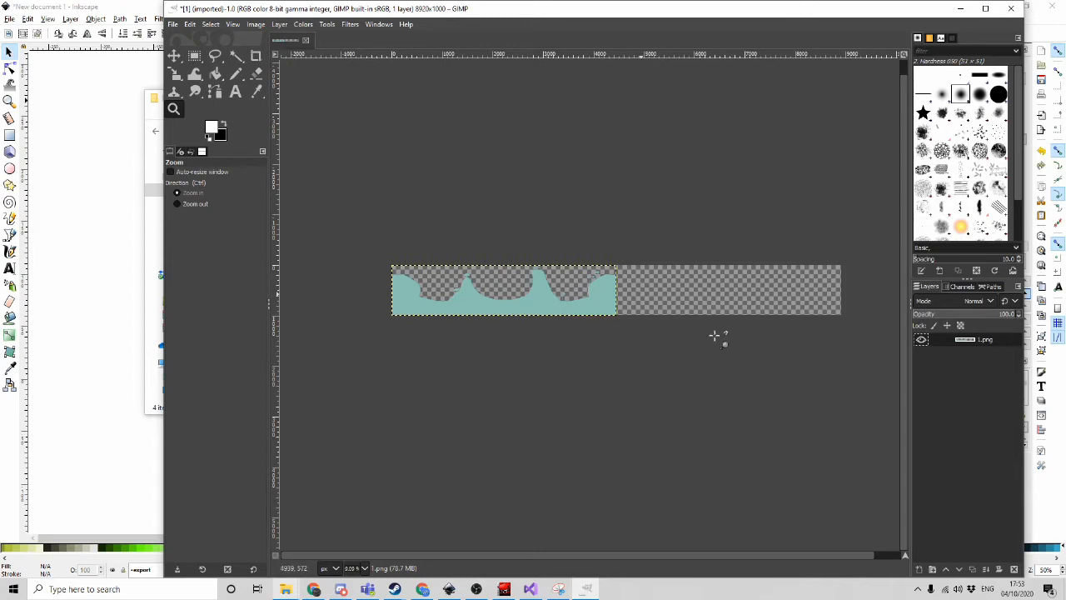
Copy the 1.png layer, paste it as a new layer, and move the copy into the empty right half of the canvas
{"action": "key", "text": "ctrl+c"}
{"action": "key", "text": "ctrl+v"}
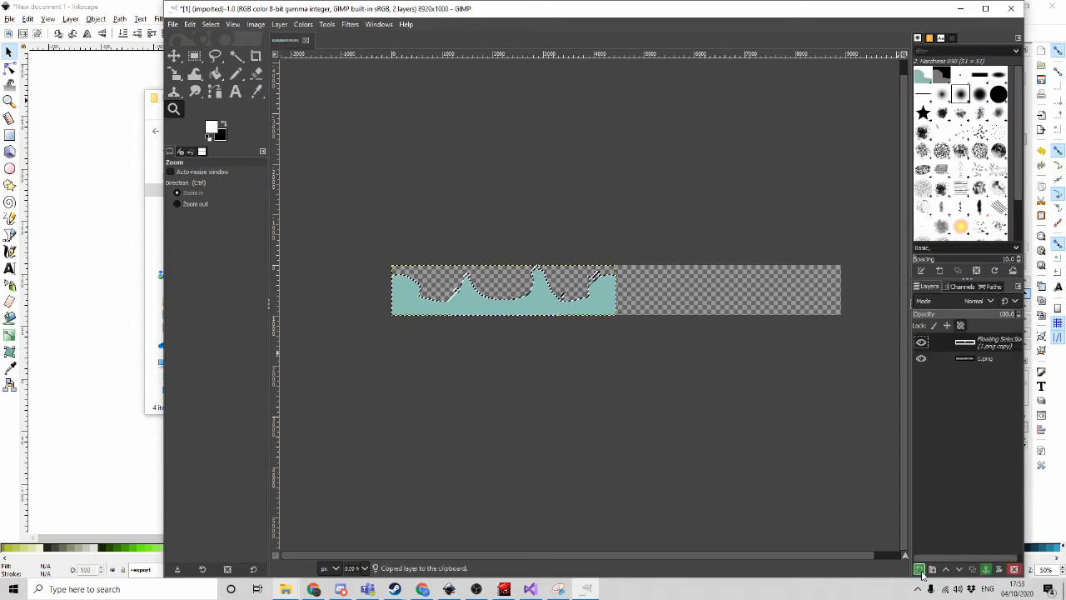
{"action": "left_click", "coordinate": [919, 569]}
{"action": "left_click", "coordinate": [178, 59]}
{"action": "left_click_drag", "start_coordinate": [401, 308], "coordinate": [626, 302]}
Fine-tune the position of the 1.png copy layer so its left edge butts against the original strip
{"action": "scroll", "coordinate": [627, 302], "scroll_direction": "up", "scroll_amount": 5}
{"action": "scroll", "coordinate": [500, 209], "scroll_direction": "up", "scroll_amount": 5}
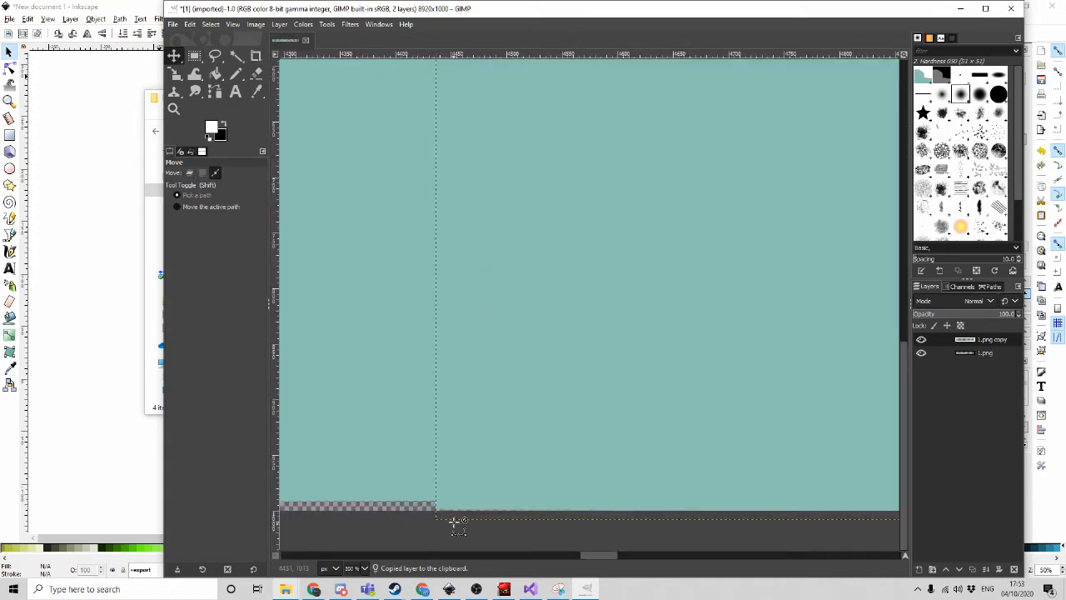
{"action": "scroll", "coordinate": [457, 500], "scroll_direction": "up", "scroll_amount": 2}
{"action": "left_click_drag", "start_coordinate": [459, 497], "coordinate": [496, 485]}
{"action": "scroll", "coordinate": [489, 516], "scroll_direction": "up", "scroll_amount": 4}
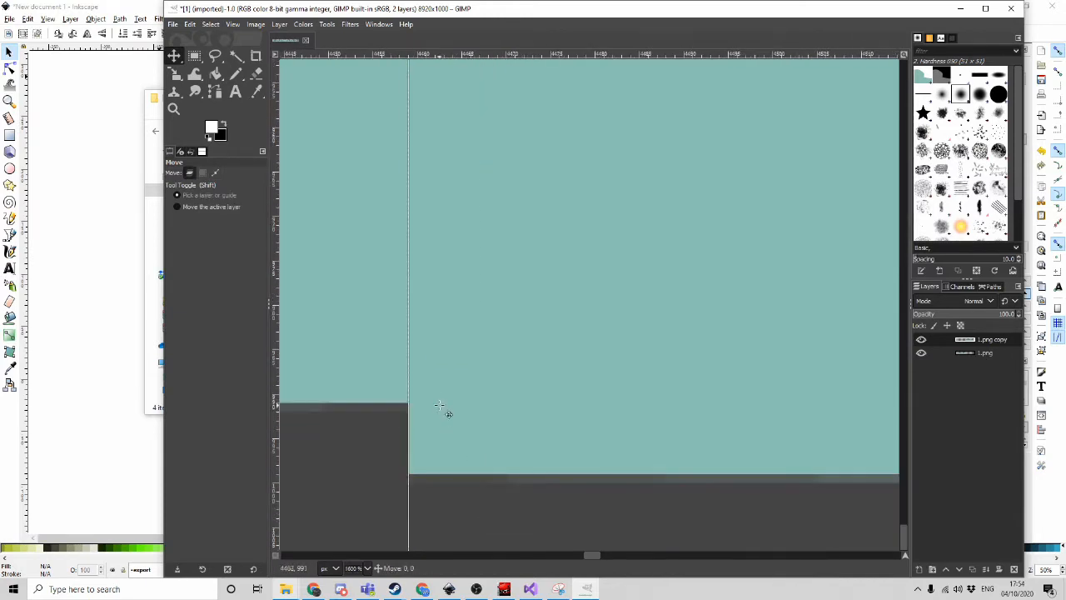
Select the original 1.png layer and shift it down so its bottom edge lines up with the canvas and the copy
{"action": "scroll", "coordinate": [462, 350], "scroll_direction": "down", "scroll_amount": 5}
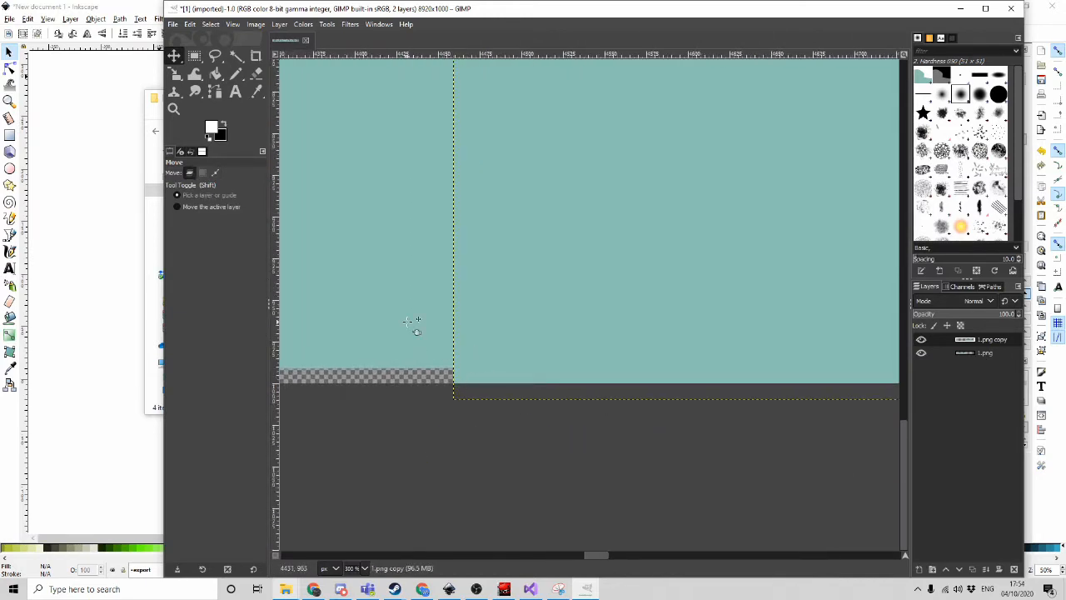
{"action": "left_click", "coordinate": [414, 294]}
{"action": "left_click", "coordinate": [986, 353]}
{"action": "mouse_move", "coordinate": [375, 301]}
{"action": "left_mouse_down"}
{"action": "mouse_move", "coordinate": [372, 322]}
{"action": "mouse_move", "coordinate": [373, 309]}
{"action": "mouse_move", "coordinate": [383, 326]}
{"action": "mouse_move", "coordinate": [381, 317]}
{"action": "left_mouse_up"}
{"action": "scroll", "coordinate": [431, 364], "scroll_direction": "up", "scroll_amount": 5}
{"action": "mouse_move", "coordinate": [498, 423]}
{"action": "left_mouse_down"}
{"action": "mouse_move", "coordinate": [488, 400]}
{"action": "mouse_move", "coordinate": [499, 420]}
{"action": "left_mouse_up"}
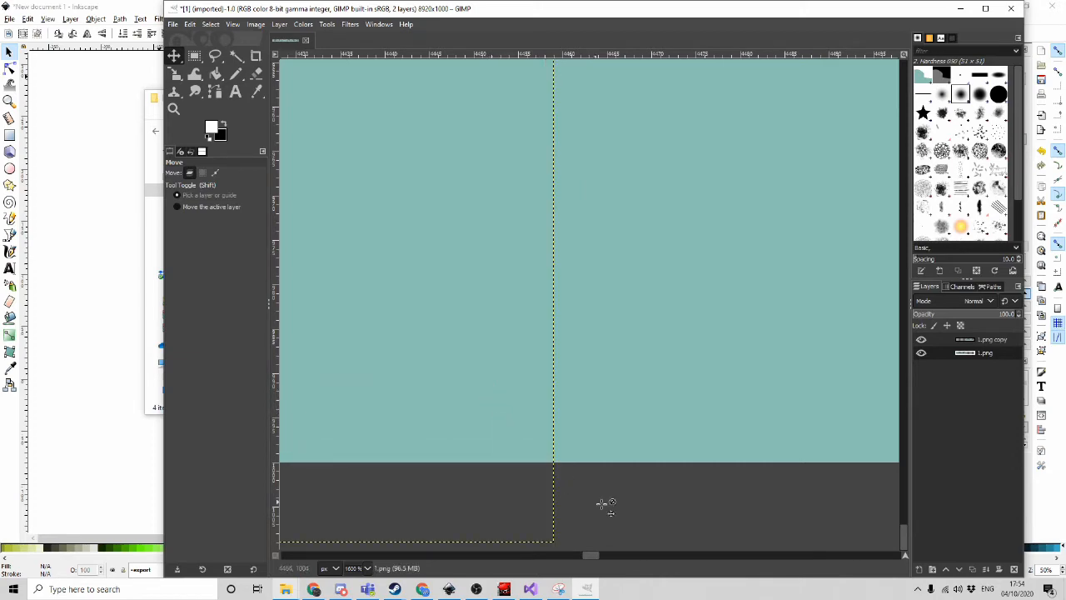
Examine the middle seam and the far left and right edges of the joined strips for gaps against the canvas
{"action": "scroll", "coordinate": [601, 504], "scroll_direction": "down", "scroll_amount": 13}
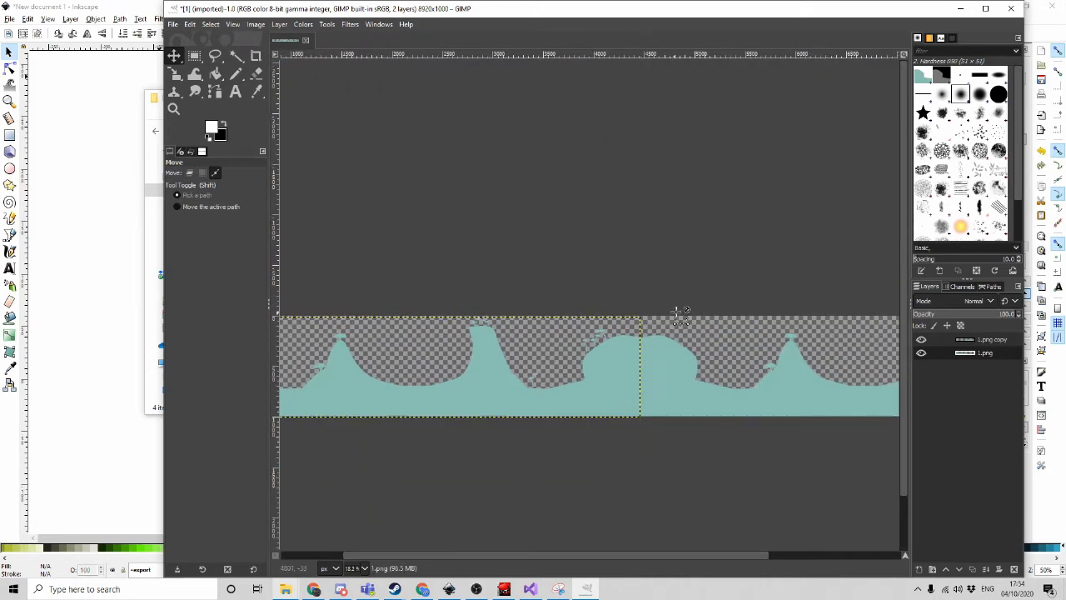
{"action": "scroll", "coordinate": [681, 314], "scroll_direction": "down", "scroll_amount": 1}
{"action": "scroll", "coordinate": [344, 326], "scroll_direction": "up", "scroll_amount": 16}
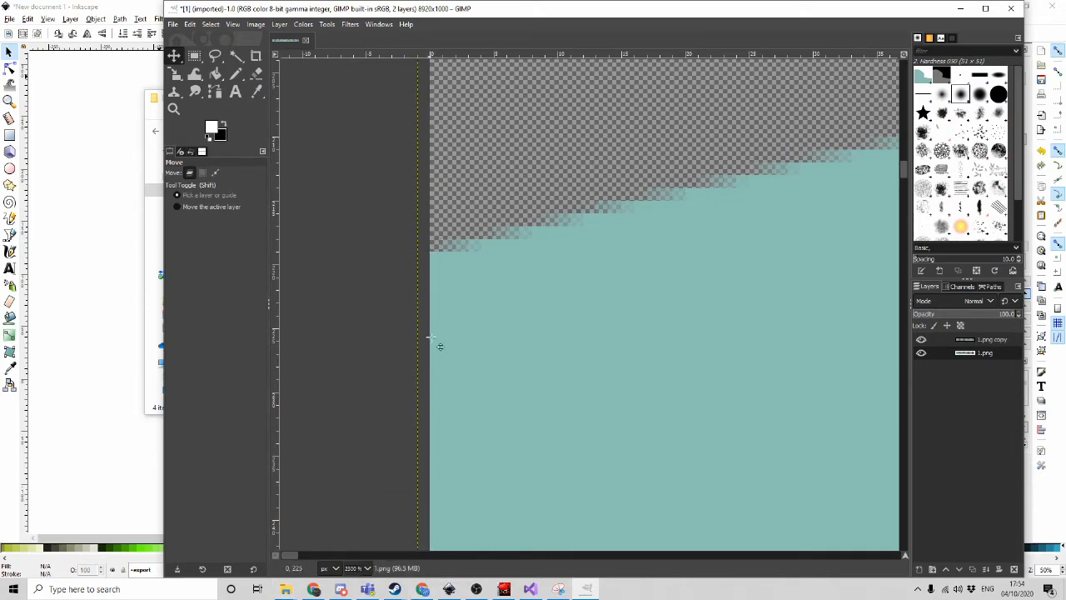
{"action": "scroll", "coordinate": [362, 292], "scroll_direction": "down", "scroll_amount": 4, "text": "ctrl"}
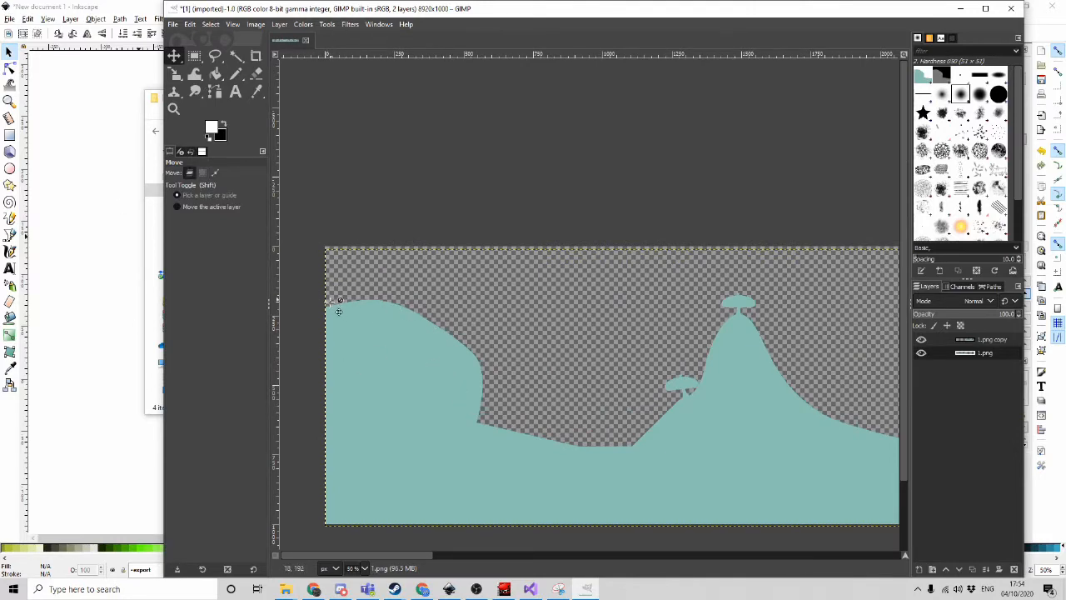
{"action": "scroll", "coordinate": [336, 328], "scroll_direction": "down", "scroll_amount": 6, "text": "ctrl"}
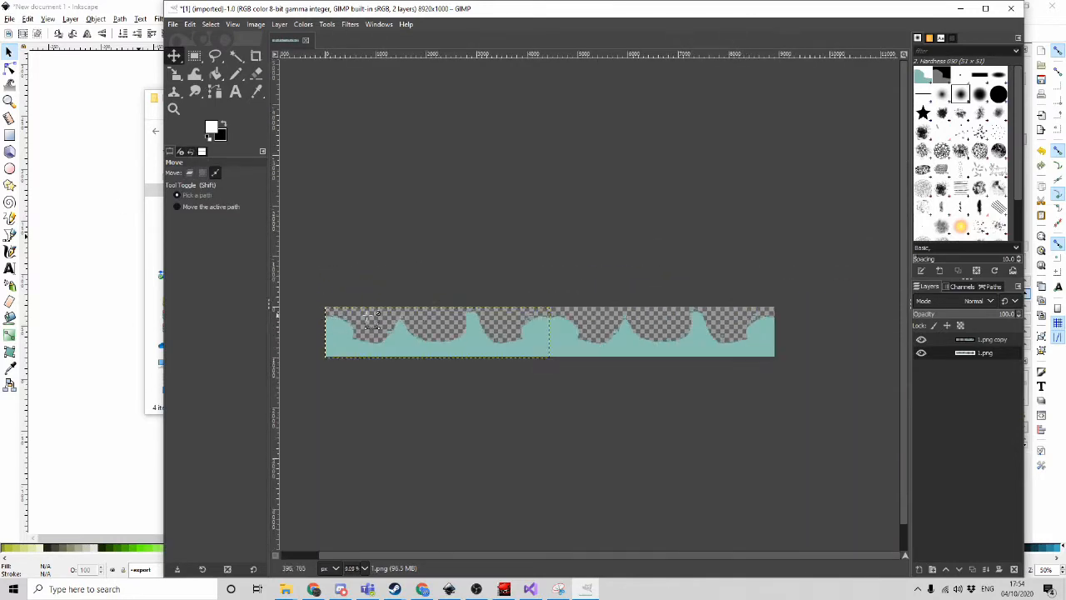
{"action": "scroll", "coordinate": [757, 304], "scroll_direction": "up", "scroll_amount": 5, "text": "ctrl"}
{"action": "scroll", "coordinate": [664, 111], "scroll_direction": "up", "scroll_amount": 4, "text": "ctrl"}
{"action": "scroll", "coordinate": [663, 111], "scroll_direction": "down", "scroll_amount": 1, "text": "ctrl"}
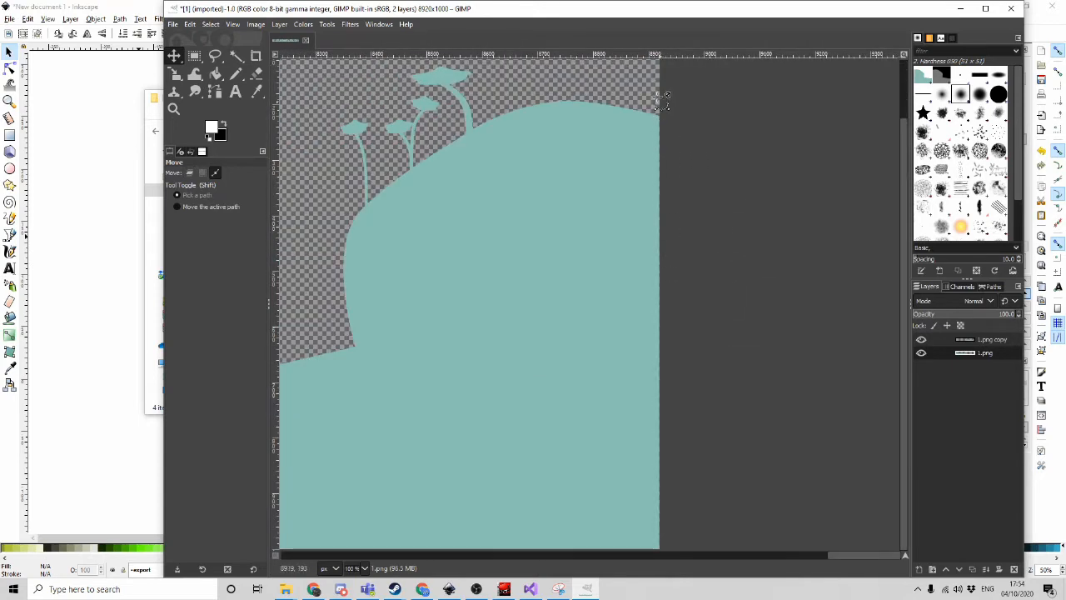
{"action": "scroll", "coordinate": [635, 305], "scroll_direction": "up", "scroll_amount": 5, "text": "ctrl"}
{"action": "scroll", "coordinate": [635, 305], "scroll_direction": "down", "scroll_amount": 2, "text": "ctrl"}
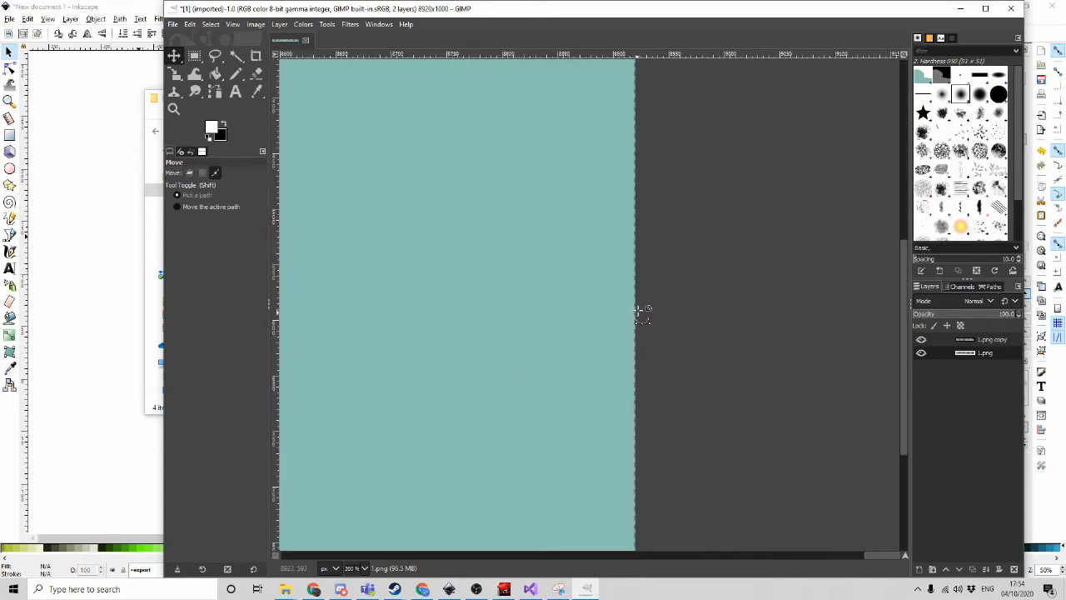
{"action": "scroll", "coordinate": [639, 291], "scroll_direction": "up", "scroll_amount": 5}
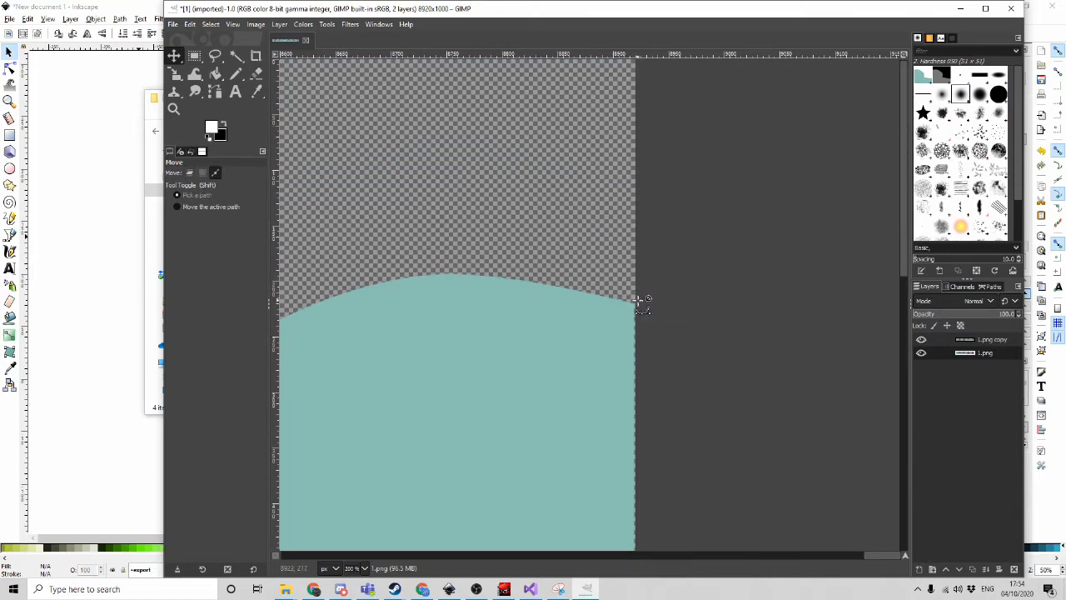
{"action": "scroll", "coordinate": [635, 297], "scroll_direction": "up", "scroll_amount": 2, "text": "ctrl"}
{"action": "scroll", "coordinate": [635, 322], "scroll_direction": "down", "scroll_amount": 1, "text": "ctrl"}
{"action": "left_click_drag", "start_coordinate": [598, 335], "coordinate": [598, 335]}
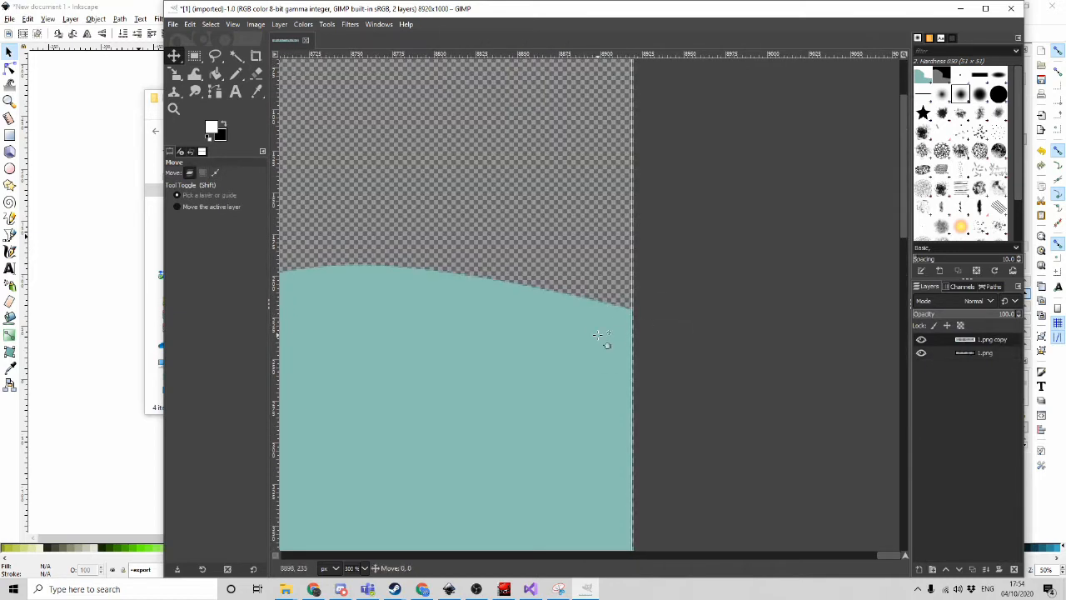
{"action": "scroll", "coordinate": [609, 171], "scroll_direction": "down", "scroll_amount": 3, "text": "ctrl"}
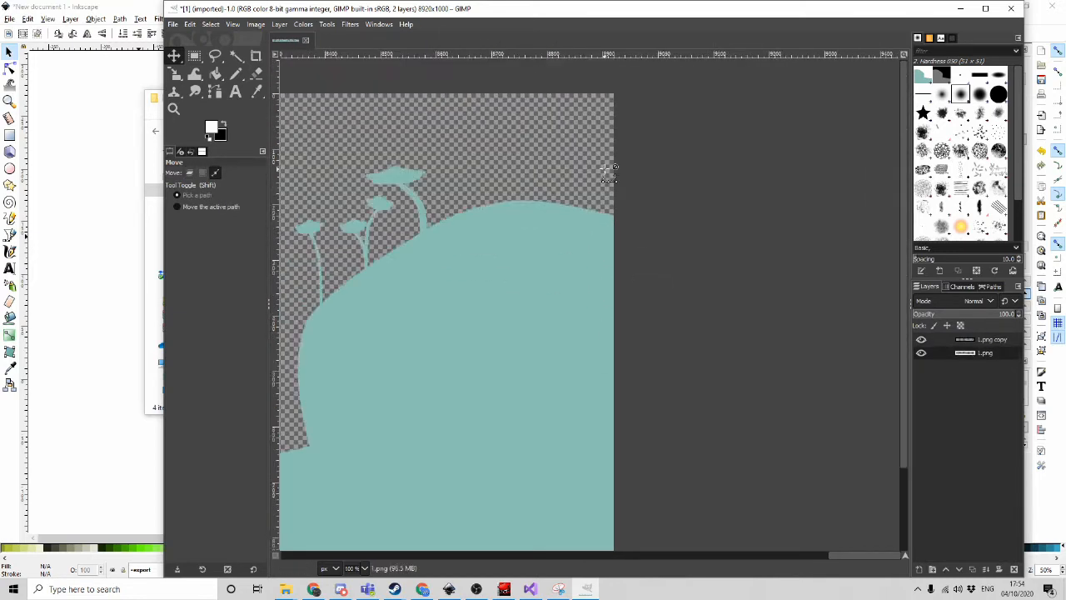
{"action": "scroll", "coordinate": [608, 171], "scroll_direction": "down", "scroll_amount": 3, "text": "ctrl"}
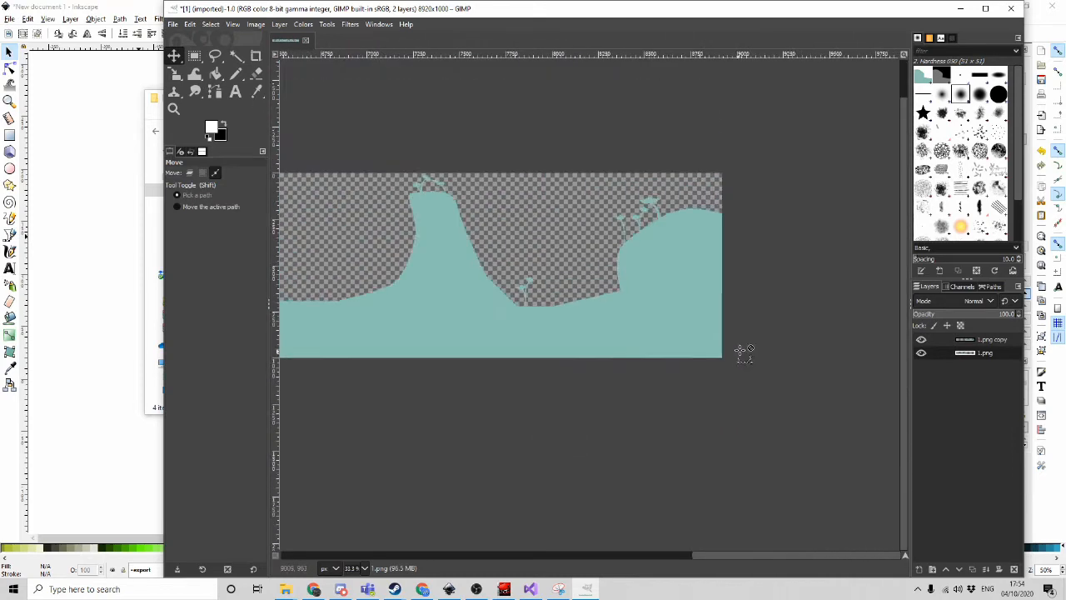
Move the 1.png layer at the middle seam, nudging it right and down until it meets the copy and the canvas bottom
{"action": "scroll", "coordinate": [741, 352], "scroll_direction": "down", "scroll_amount": 2, "text": "ctrl"}
{"action": "scroll", "coordinate": [838, 326], "scroll_direction": "down", "scroll_amount": 1, "text": "ctrl"}
{"action": "scroll", "coordinate": [387, 325], "scroll_direction": "up", "scroll_amount": 3, "text": "ctrl"}
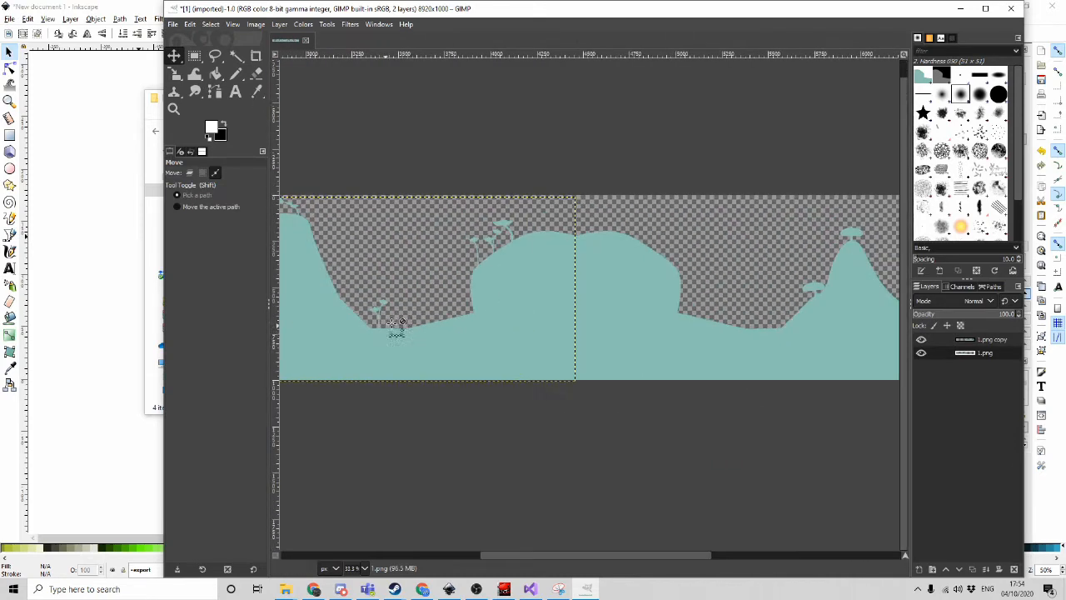
{"action": "scroll", "coordinate": [563, 325], "scroll_direction": "up", "scroll_amount": 3, "text": "ctrl"}
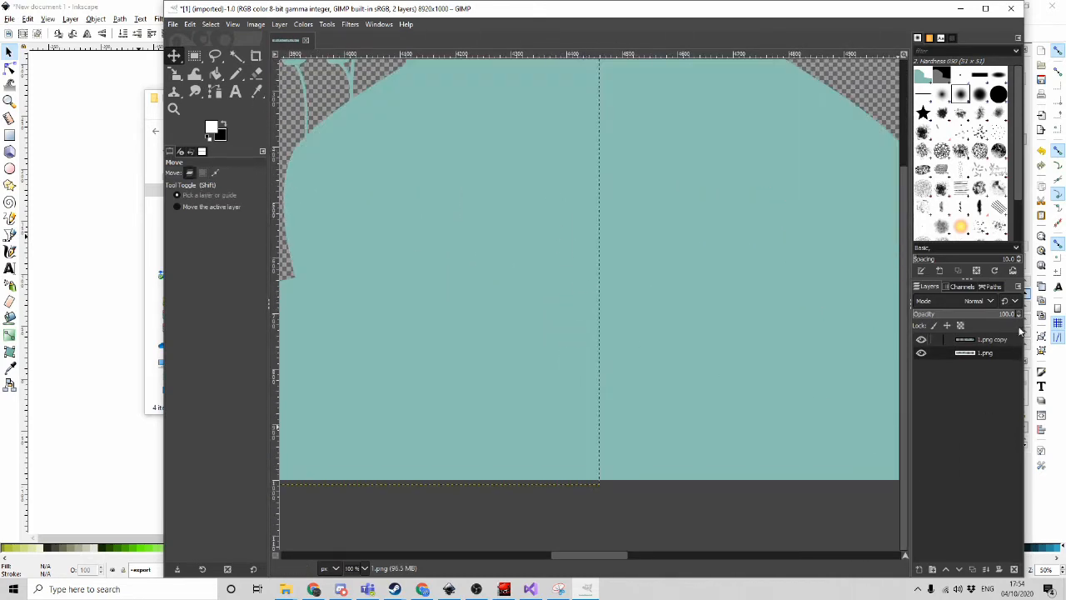
{"action": "left_click", "coordinate": [996, 342]}
{"action": "scroll", "coordinate": [649, 462], "scroll_direction": "up", "scroll_amount": 2, "text": "ctrl"}
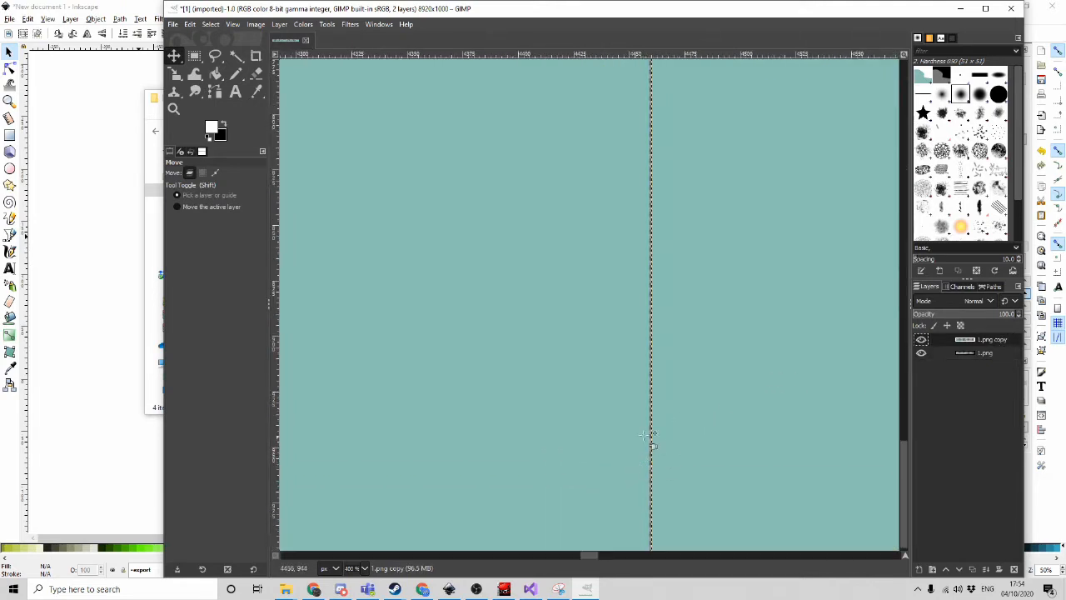
{"action": "left_click", "coordinate": [990, 353]}
{"action": "left_click_drag", "start_coordinate": [576, 414], "coordinate": [579, 410]}
{"action": "scroll", "coordinate": [618, 354], "scroll_direction": "up", "scroll_amount": 5}
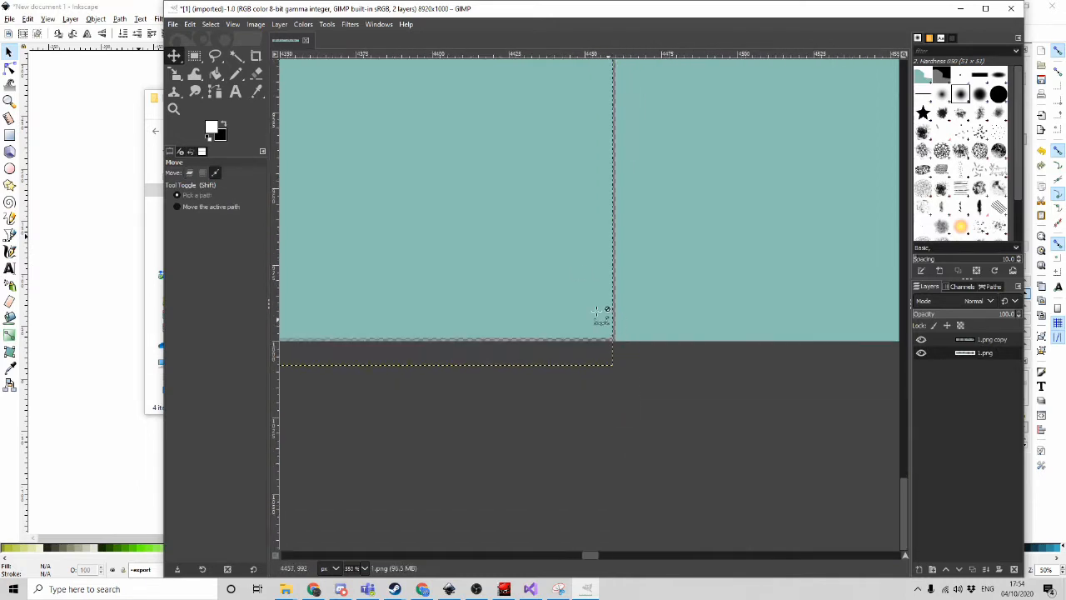
{"action": "key", "text": "Right"}
{"action": "key", "text": "Down"}
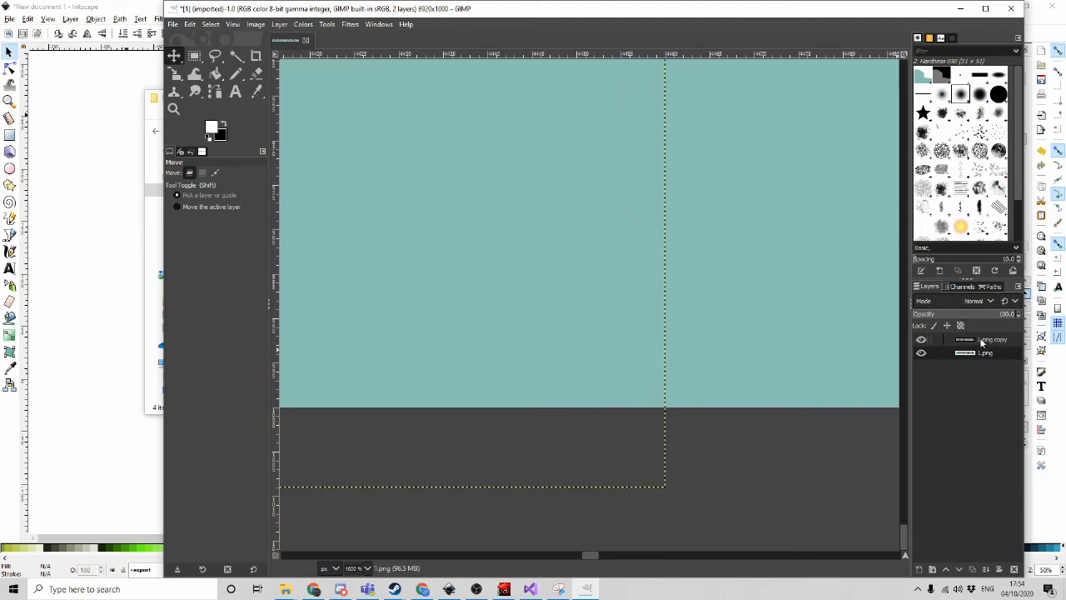
Check the hilltop at the seam and merge the 1.png copy layer down into 1.png
{"action": "scroll", "coordinate": [697, 487], "scroll_direction": "down", "scroll_amount": 11}
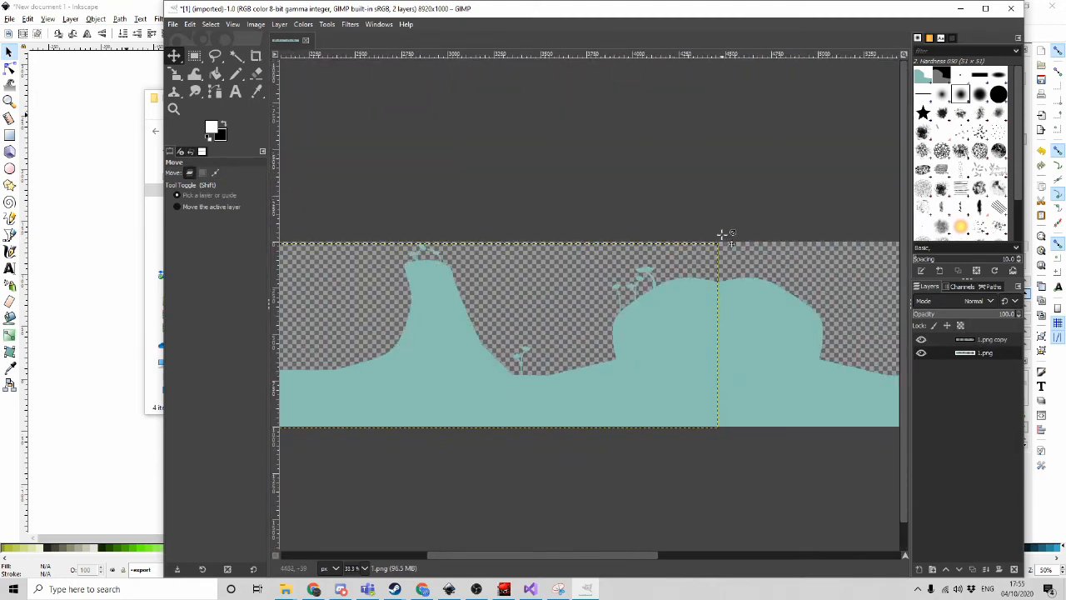
{"action": "left_click", "coordinate": [993, 340]}
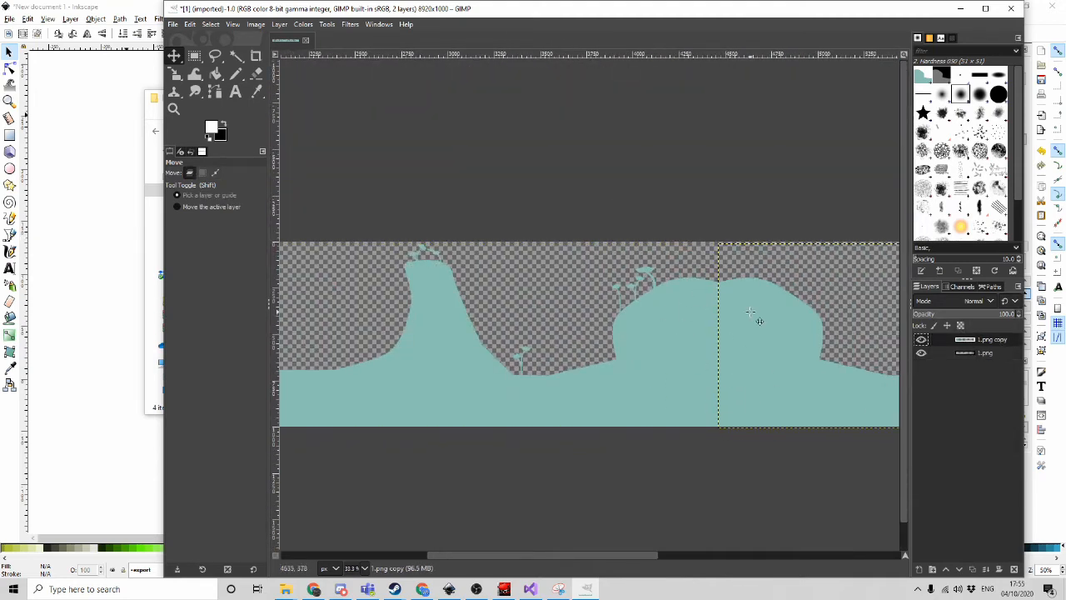
{"action": "scroll", "coordinate": [757, 316], "scroll_direction": "up", "scroll_amount": 5}
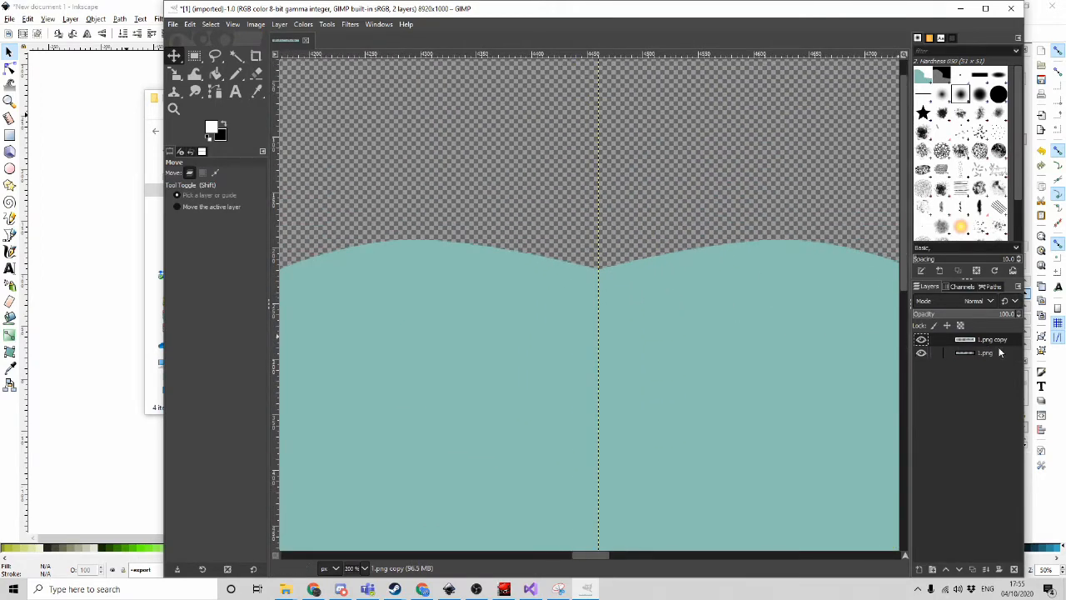
{"action": "right_click", "coordinate": [999, 340]}
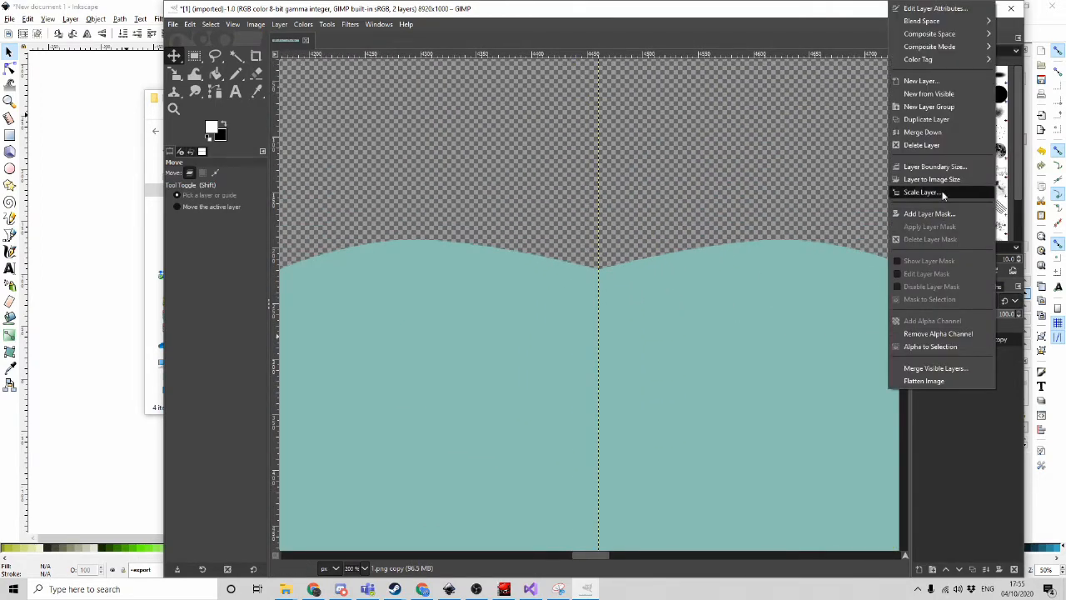
{"action": "left_click", "coordinate": [954, 134]}
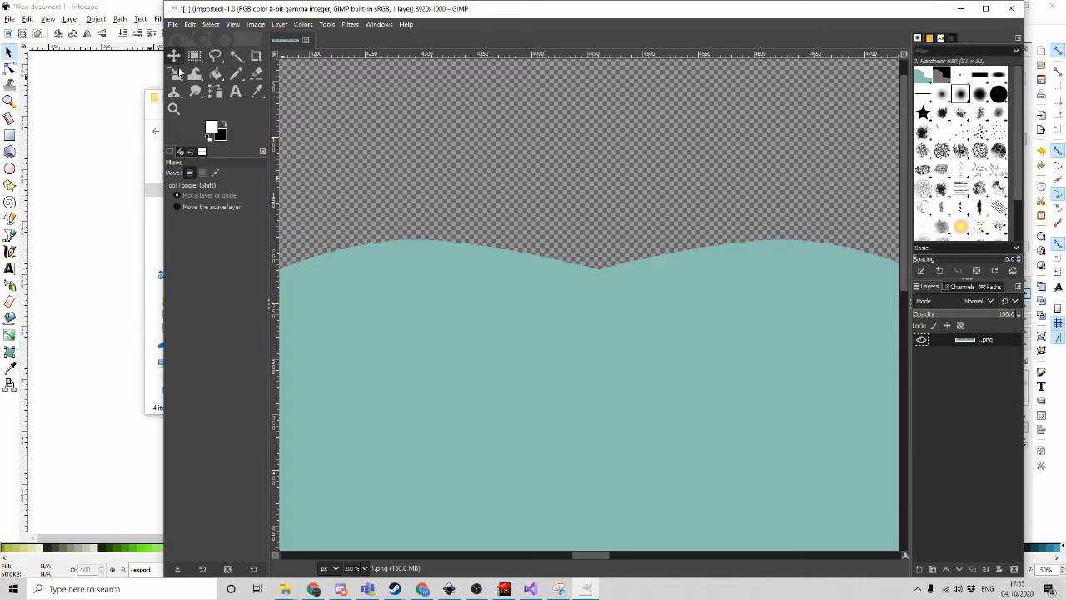
Sample the hill's teal as the foreground color and set the Pencil to the 2. Hardness 100 brush at size 51
{"action": "left_click", "coordinate": [257, 91]}
{"action": "left_click", "coordinate": [401, 376]}
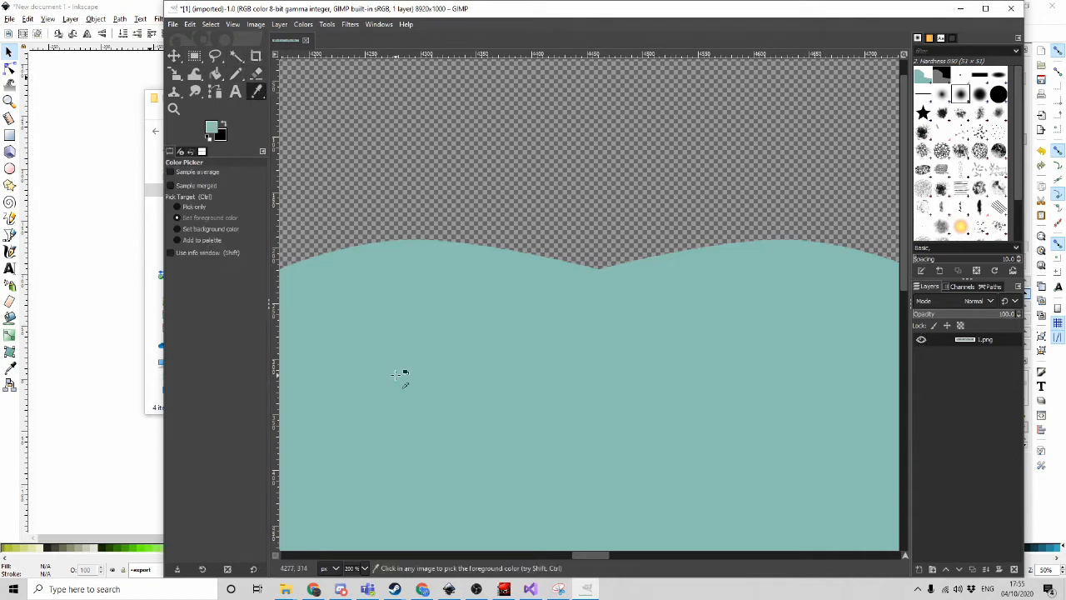
{"action": "left_click", "coordinate": [236, 73]}
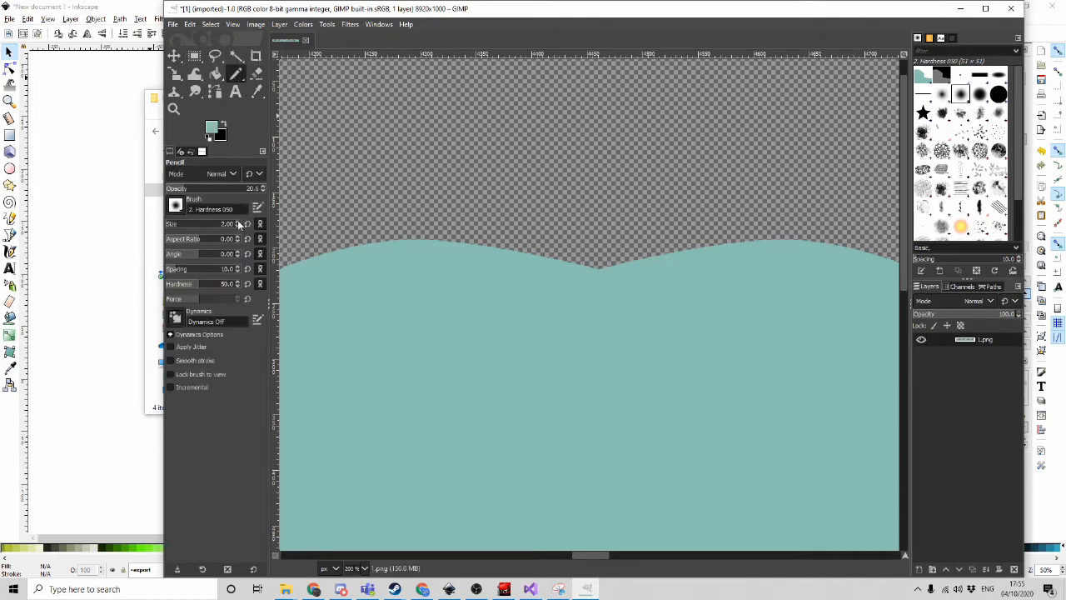
{"action": "left_click", "coordinate": [237, 222]}
{"action": "left_click", "coordinate": [180, 208]}
{"action": "left_click", "coordinate": [218, 239]}
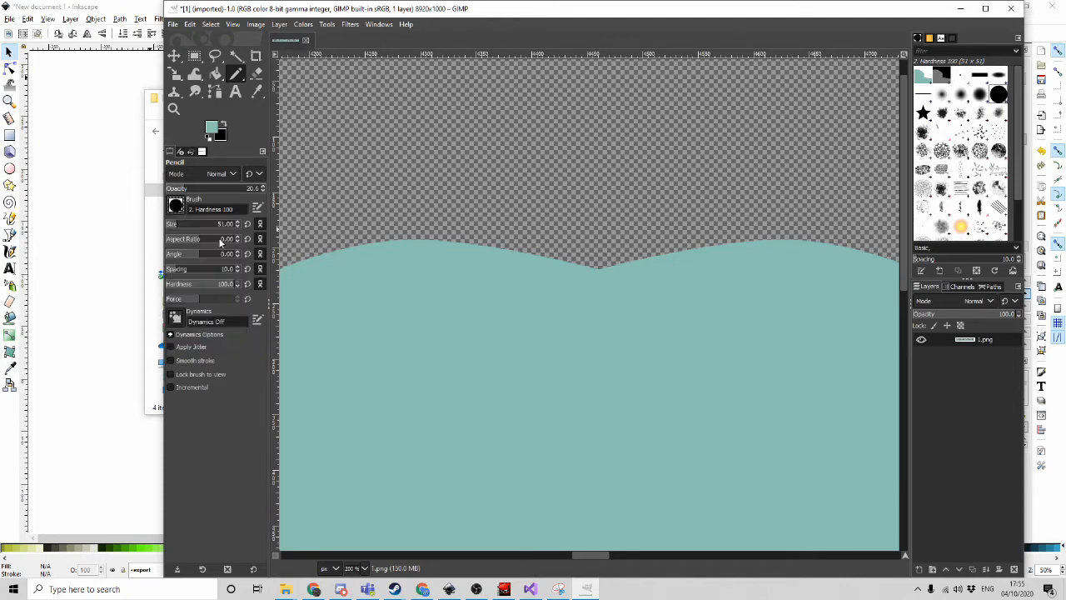
Raise the Pencil opacity to 100, fill the hilltop dip at the seam with a straight teal line, and check the flattened top
{"action": "left_click", "coordinate": [419, 268]}
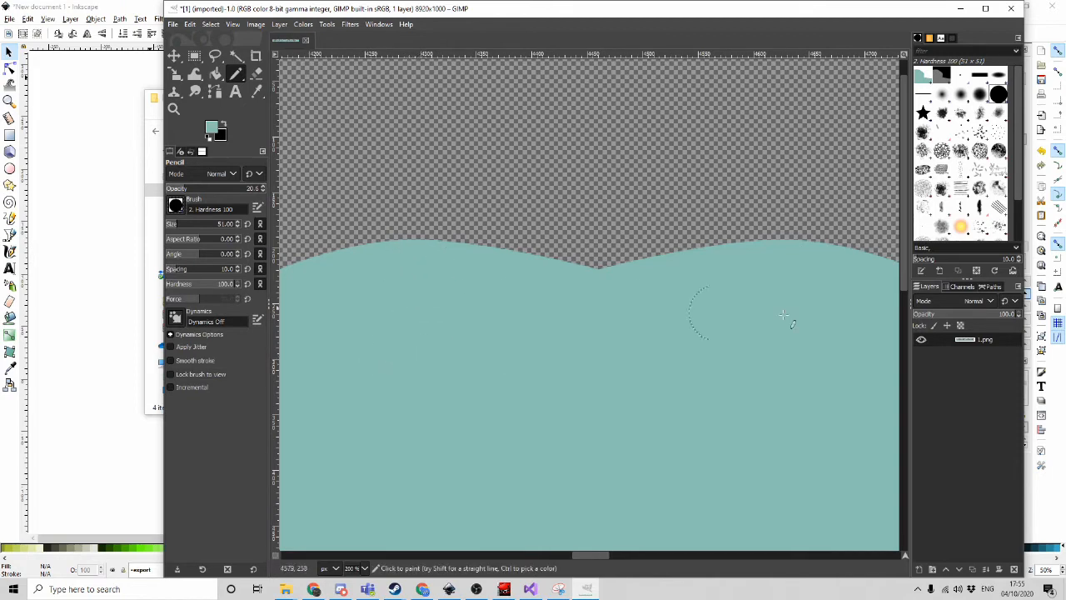
{"action": "left_click", "coordinate": [779, 269], "text": "ctrl+shift"}
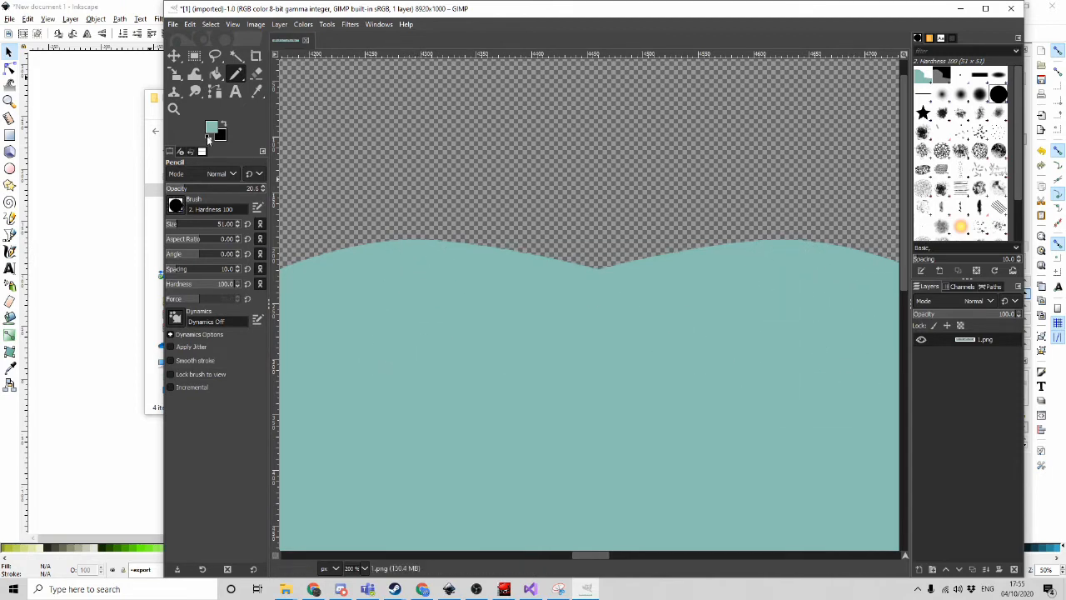
{"action": "left_click_drag", "start_coordinate": [215, 190], "coordinate": [276, 202]}
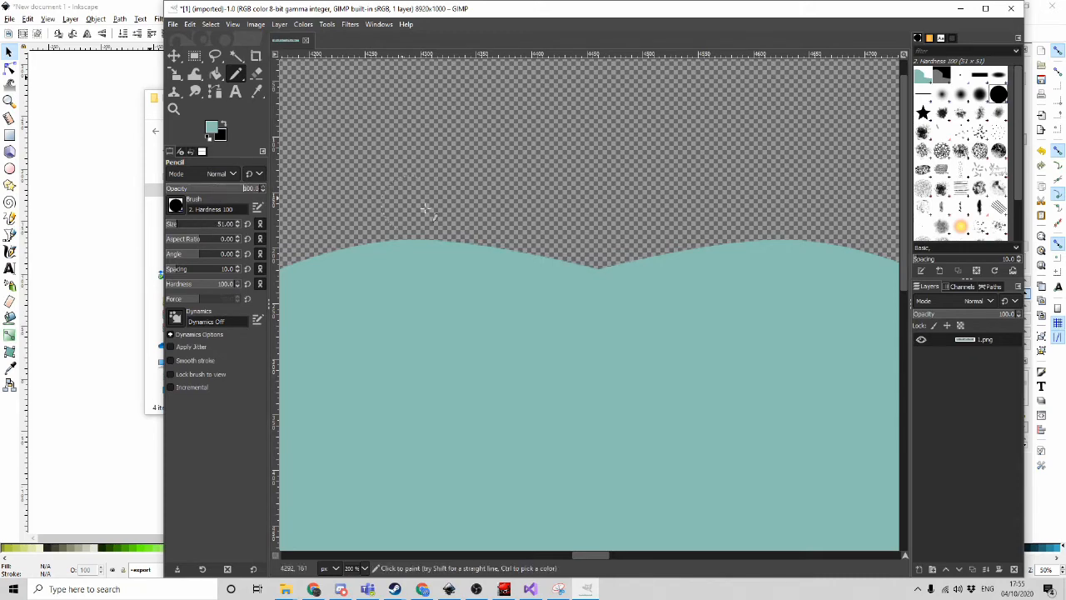
{"action": "left_click", "coordinate": [795, 269], "text": "shift"}
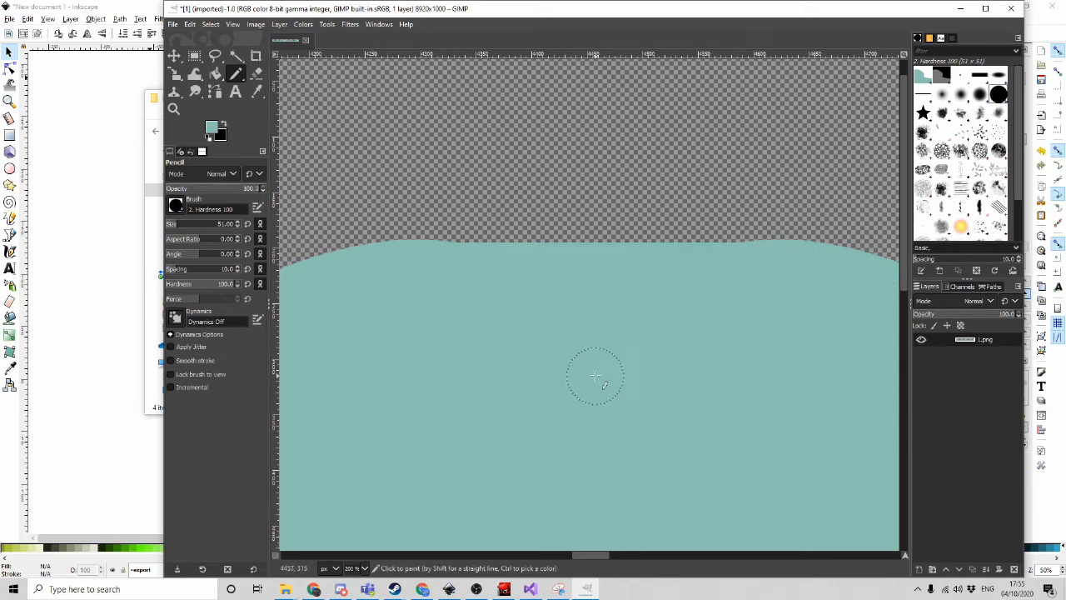
{"action": "scroll", "coordinate": [573, 231], "scroll_direction": "down", "scroll_amount": 5}
{"action": "scroll", "coordinate": [600, 311], "scroll_direction": "down", "scroll_amount": 2}
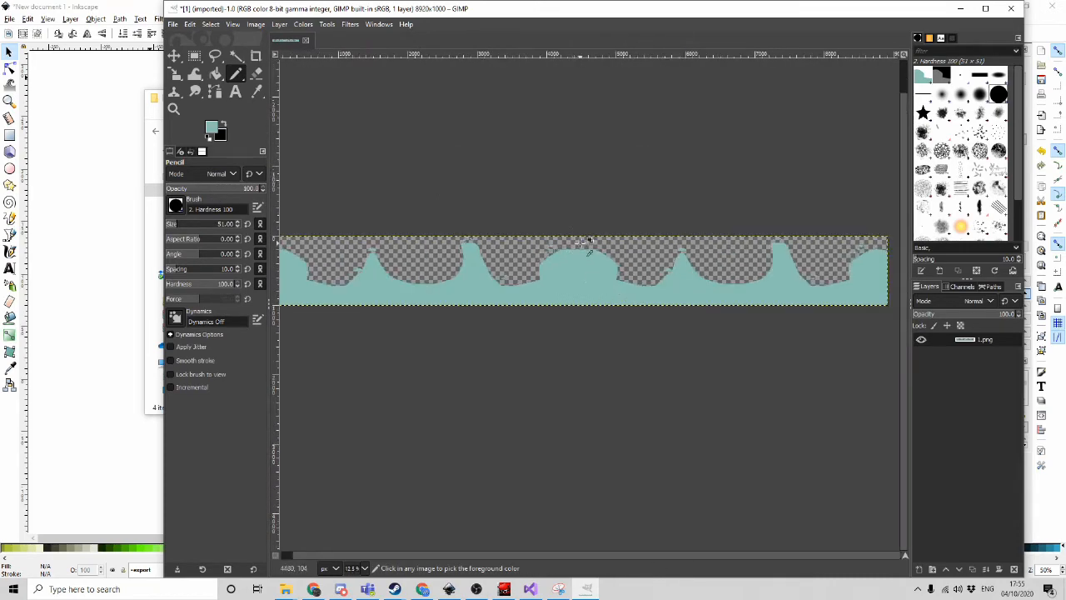
{"action": "scroll", "coordinate": [580, 241], "scroll_direction": "down", "scroll_amount": 1}
{"action": "scroll", "coordinate": [574, 252], "scroll_direction": "up", "scroll_amount": 10}
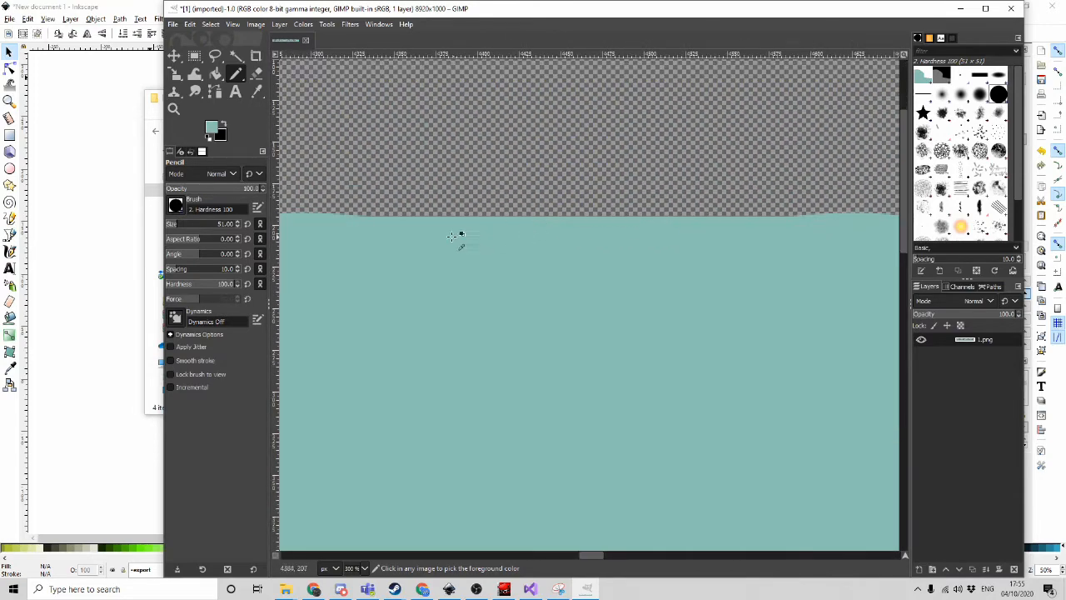
{"action": "scroll", "coordinate": [557, 255], "scroll_direction": "down", "scroll_amount": 1}
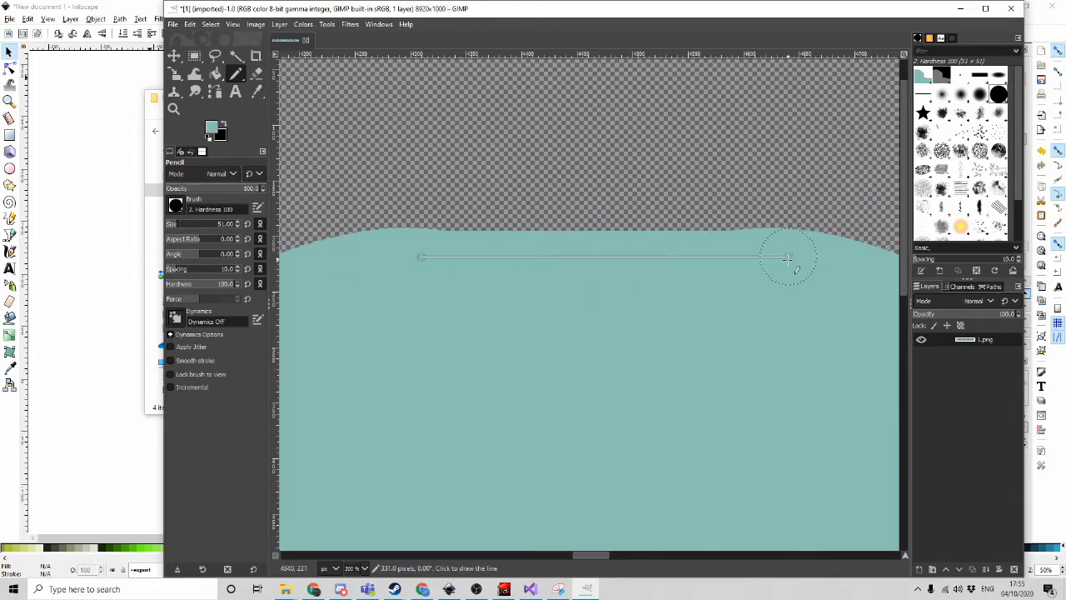
Copy a 270 px wide strip of the flattened hilltop just before the middle seam and paste it as a new layer
{"action": "scroll", "coordinate": [611, 246], "scroll_direction": "down", "scroll_amount": 10}
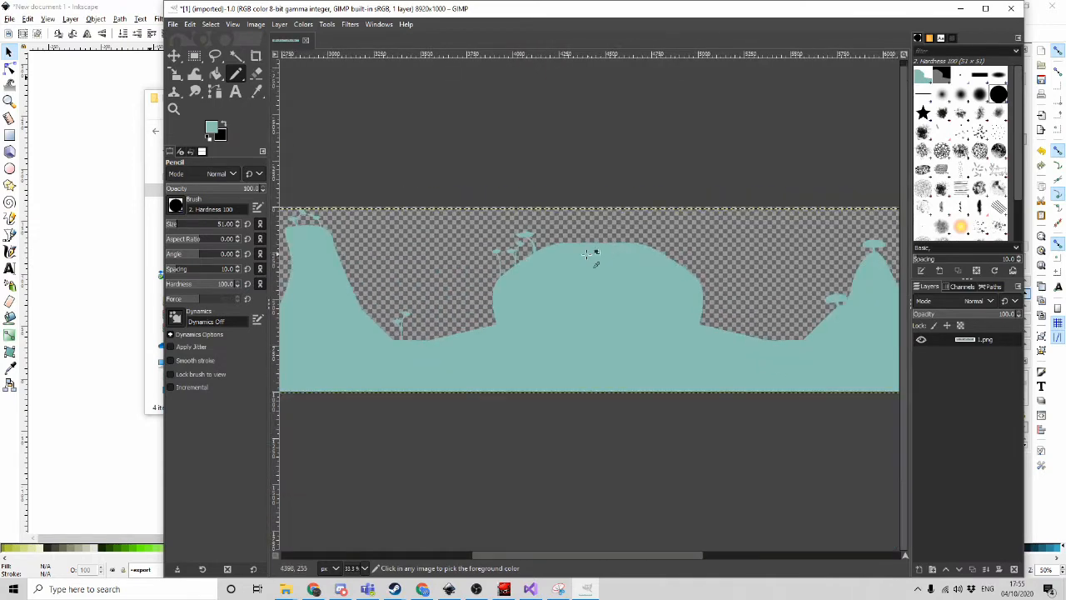
{"action": "scroll", "coordinate": [575, 259], "scroll_direction": "up", "scroll_amount": 3}
{"action": "key", "text": "r"}
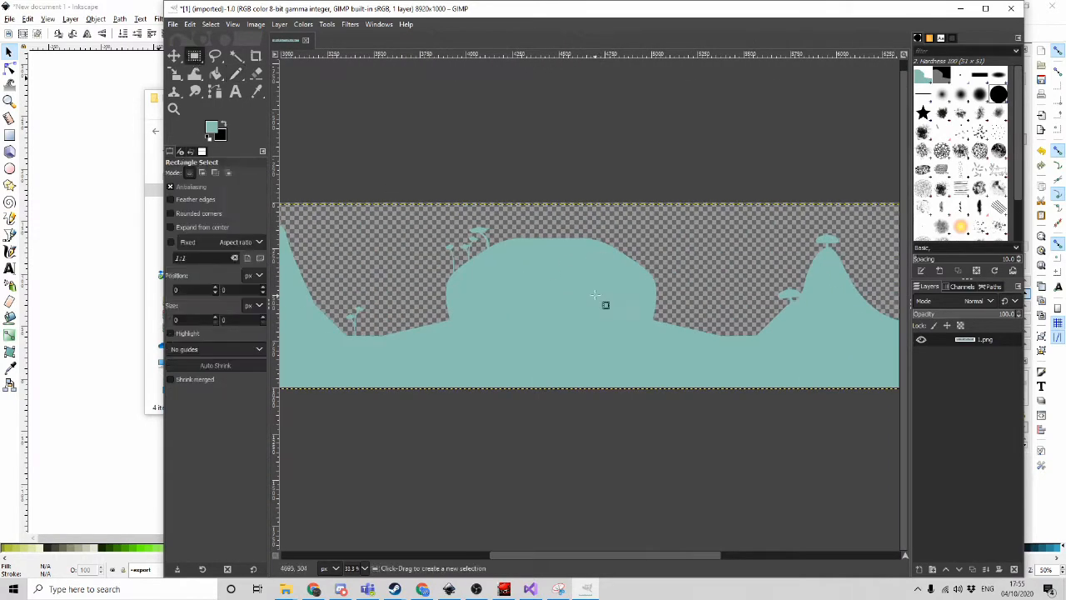
{"action": "left_click_drag", "start_coordinate": [552, 205], "coordinate": [502, 407]}
{"action": "key", "text": "ctrl+c"}
{"action": "scroll", "coordinate": [453, 278], "scroll_direction": "down", "scroll_amount": 3}
{"action": "key", "text": "ctrl+v"}
{"action": "scroll", "coordinate": [812, 276], "scroll_direction": "up", "scroll_amount": 1}
{"action": "key", "text": "ctrl"}
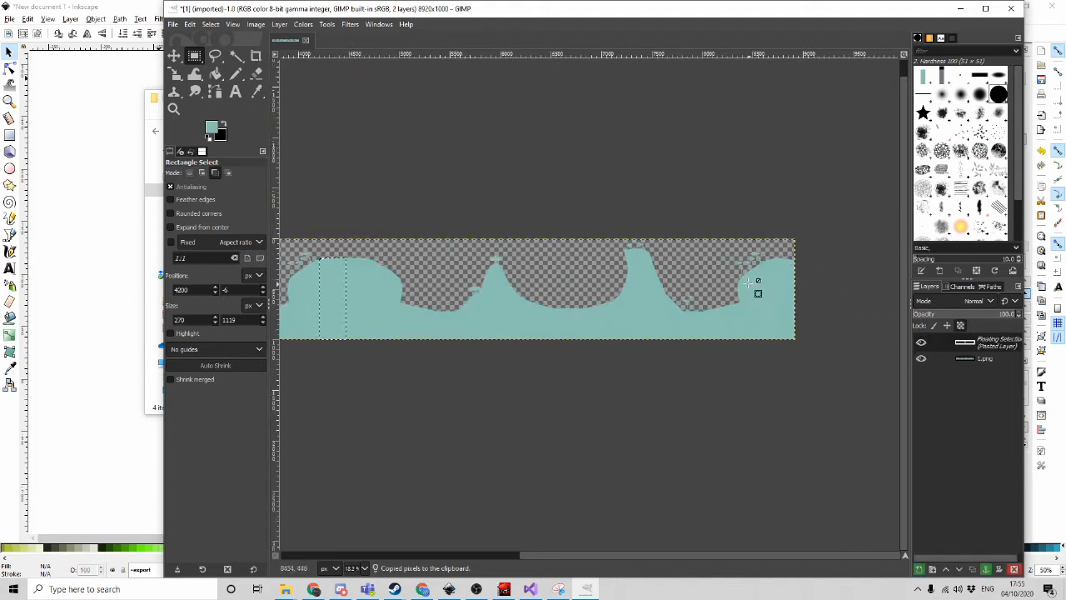
{"action": "left_click", "coordinate": [920, 567]}
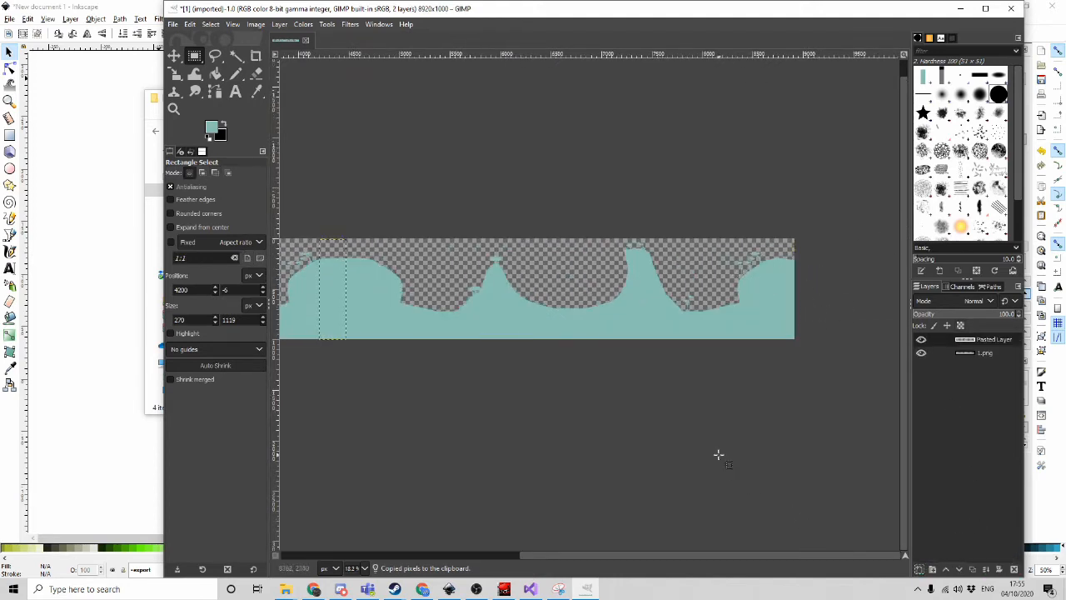
Move the pasted strip to the right end of the canvas, over the cut-off hill
{"action": "scroll", "coordinate": [525, 382], "scroll_direction": "down", "scroll_amount": 1}
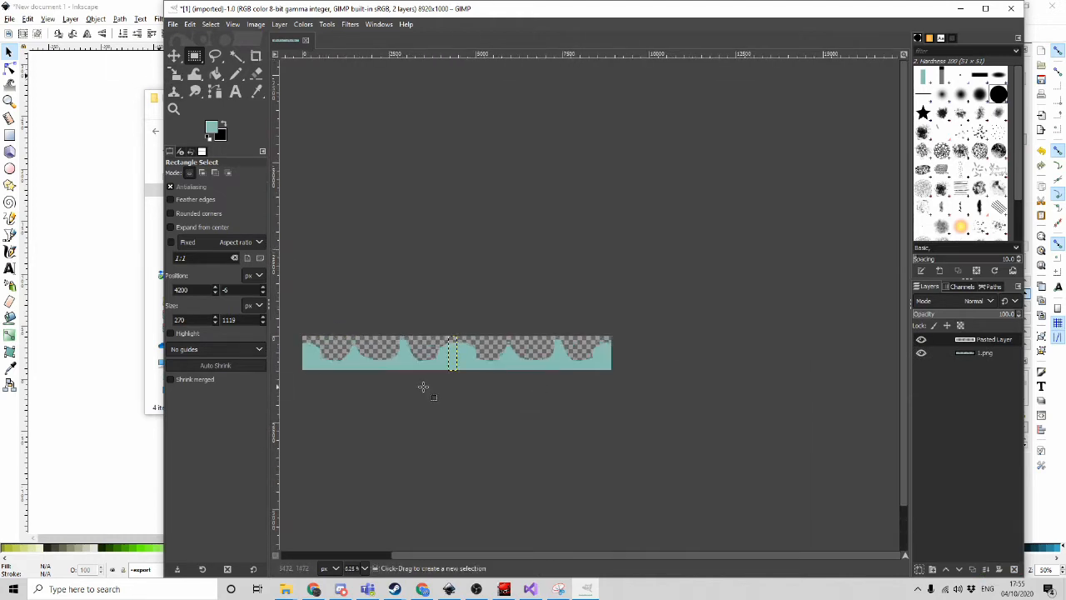
{"action": "scroll", "coordinate": [454, 363], "scroll_direction": "up", "scroll_amount": 4}
{"action": "scroll", "coordinate": [318, 239], "scroll_direction": "down", "scroll_amount": 1}
{"action": "key", "text": "m"}
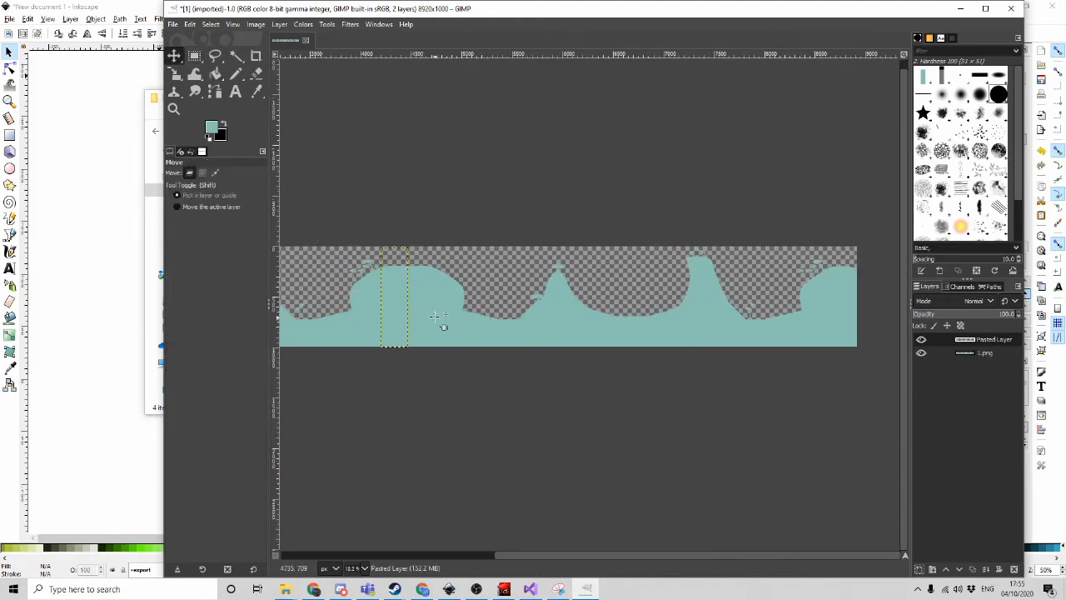
{"action": "left_click_drag", "start_coordinate": [393, 290], "coordinate": [851, 255]}
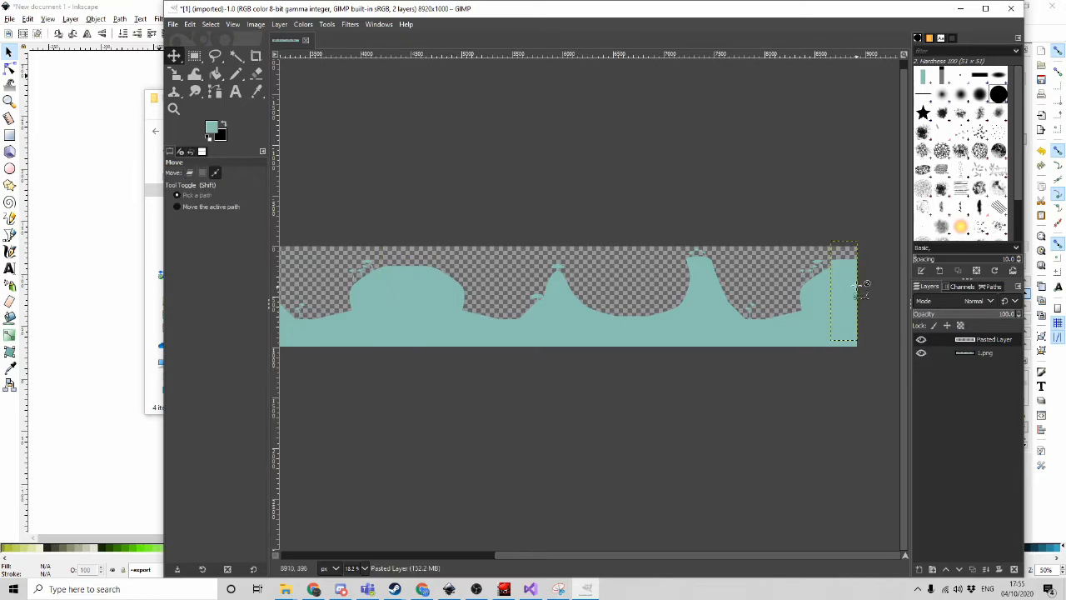
{"action": "scroll", "coordinate": [850, 241], "scroll_direction": "up", "scroll_amount": 5}
{"action": "scroll", "coordinate": [849, 242], "scroll_direction": "up", "scroll_amount": 1}
{"action": "left_click_drag", "start_coordinate": [768, 241], "coordinate": [756, 273]}
Fine-position the pasted strip over the last hill, nudging it down until its sloping outline meets the hill's outline
{"action": "scroll", "coordinate": [745, 255], "scroll_direction": "up", "scroll_amount": 4}
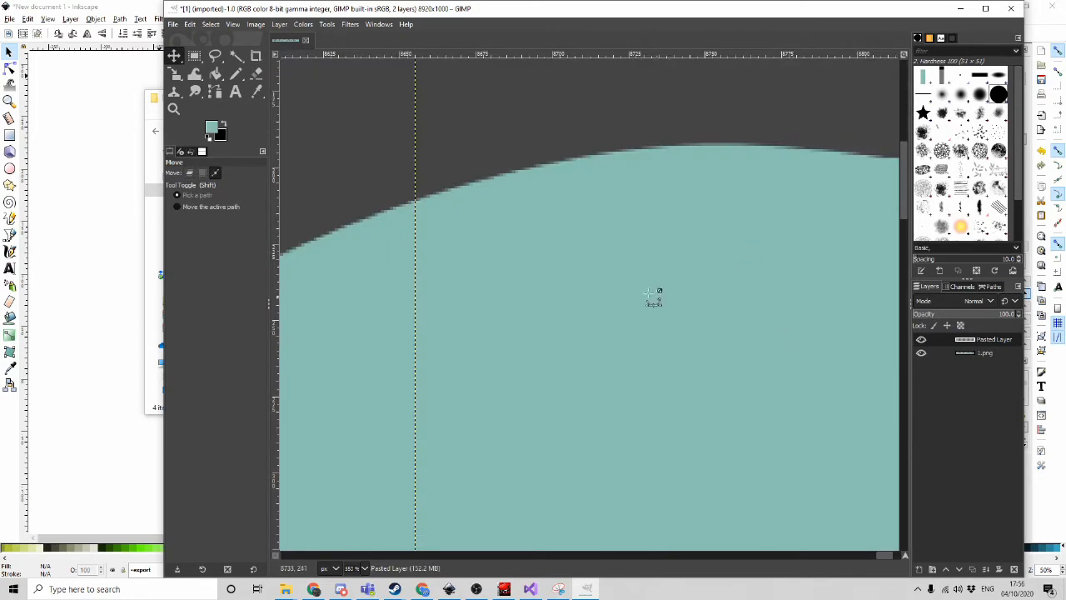
{"action": "scroll", "coordinate": [642, 291], "scroll_direction": "down", "scroll_amount": 2}
{"action": "left_click_drag", "start_coordinate": [869, 233], "coordinate": [866, 224]}
{"action": "scroll", "coordinate": [536, 243], "scroll_direction": "up", "scroll_amount": 7}
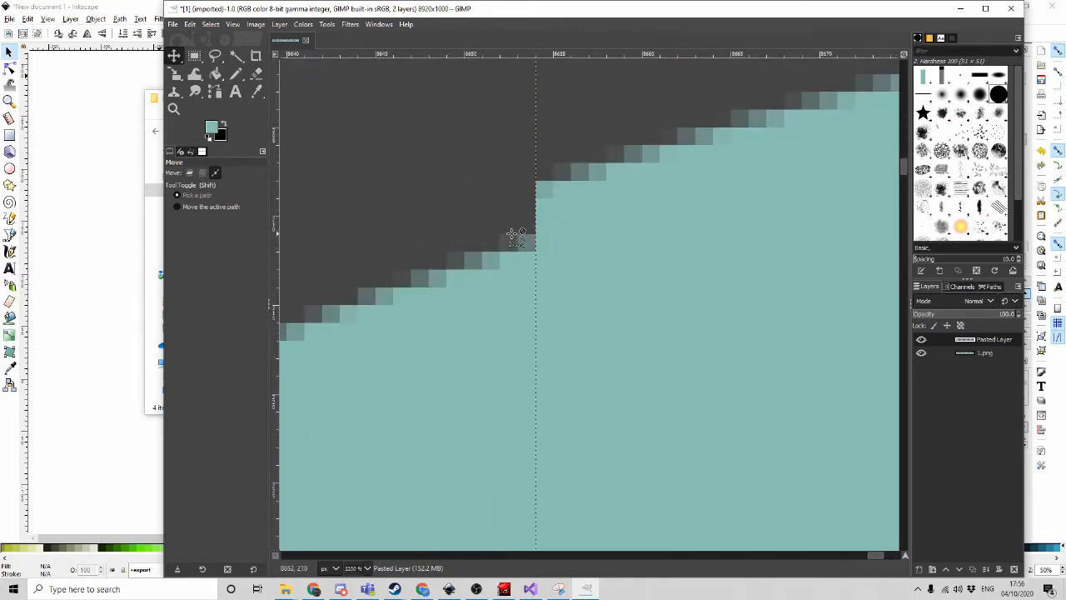
{"action": "key", "text": "Down"}
{"action": "key", "text": "Down"}
{"action": "key", "text": "Down"}
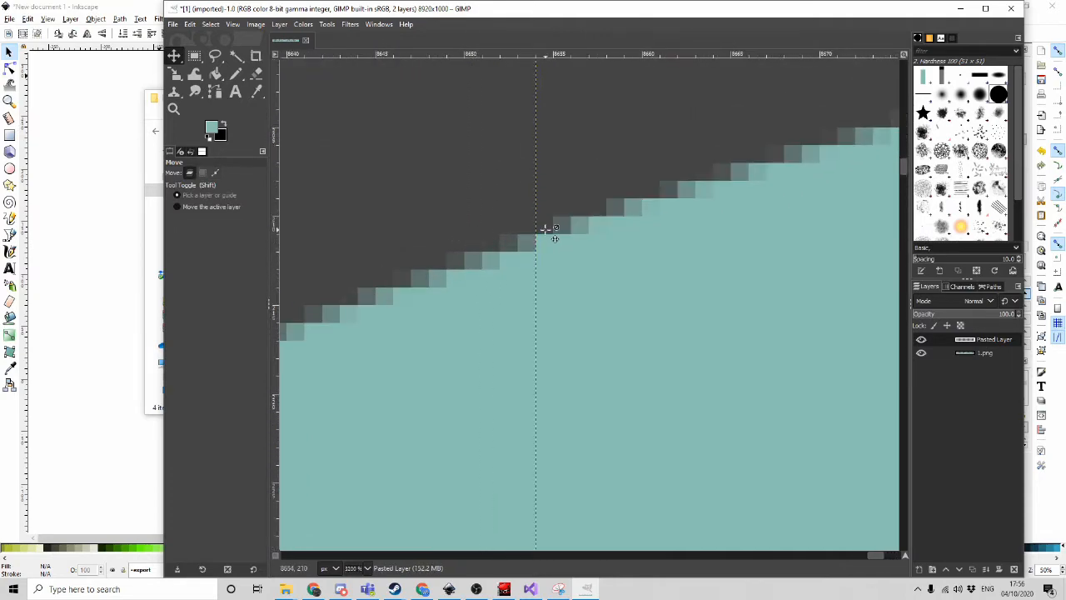
{"action": "scroll", "coordinate": [545, 228], "scroll_direction": "down", "scroll_amount": 7}
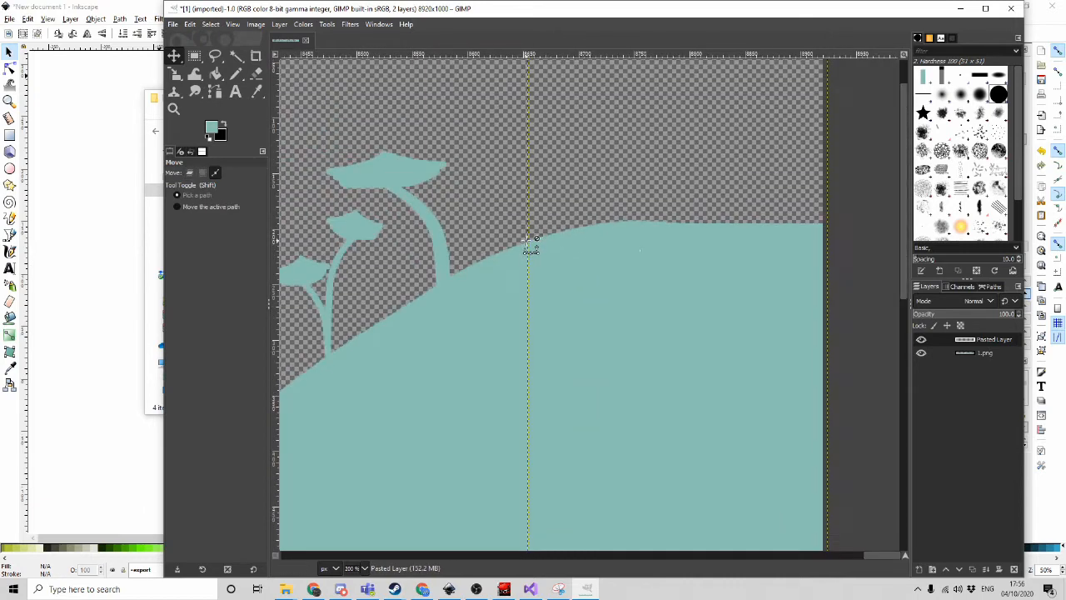
Adjust the pasted strip in small nudges left and up to fit the canvas's right and top edges
{"action": "key", "text": "Up"}
{"action": "key", "text": "Up"}
{"action": "key", "text": "Down"}
{"action": "key", "text": "Down"}
{"action": "scroll", "coordinate": [706, 275], "scroll_direction": "down", "scroll_amount": 3}
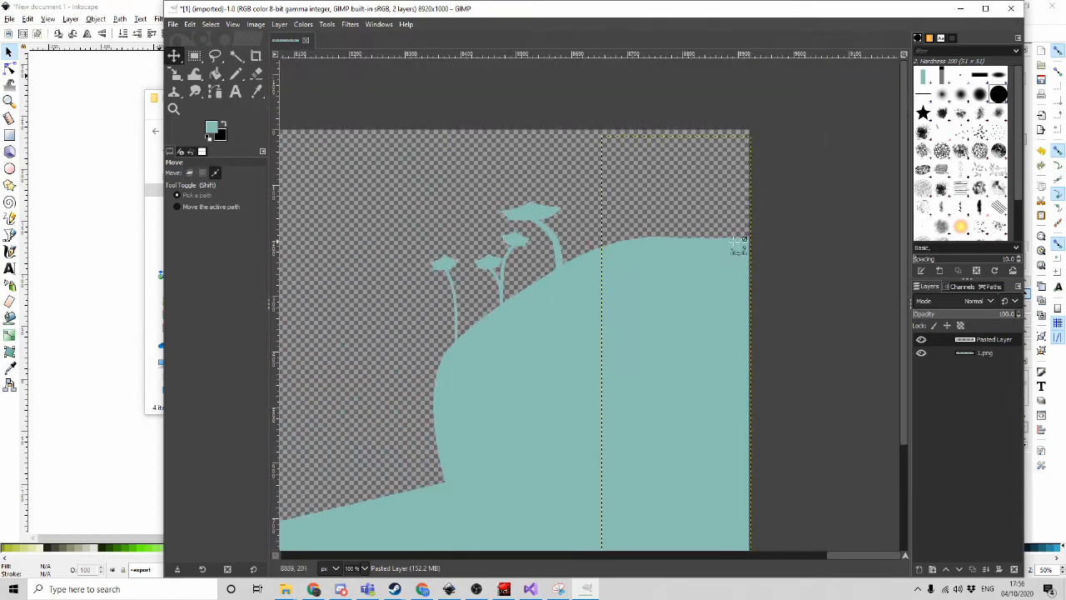
{"action": "scroll", "coordinate": [749, 292], "scroll_direction": "up", "scroll_amount": 1}
{"action": "key", "text": "Left"}
{"action": "key", "text": "Left"}
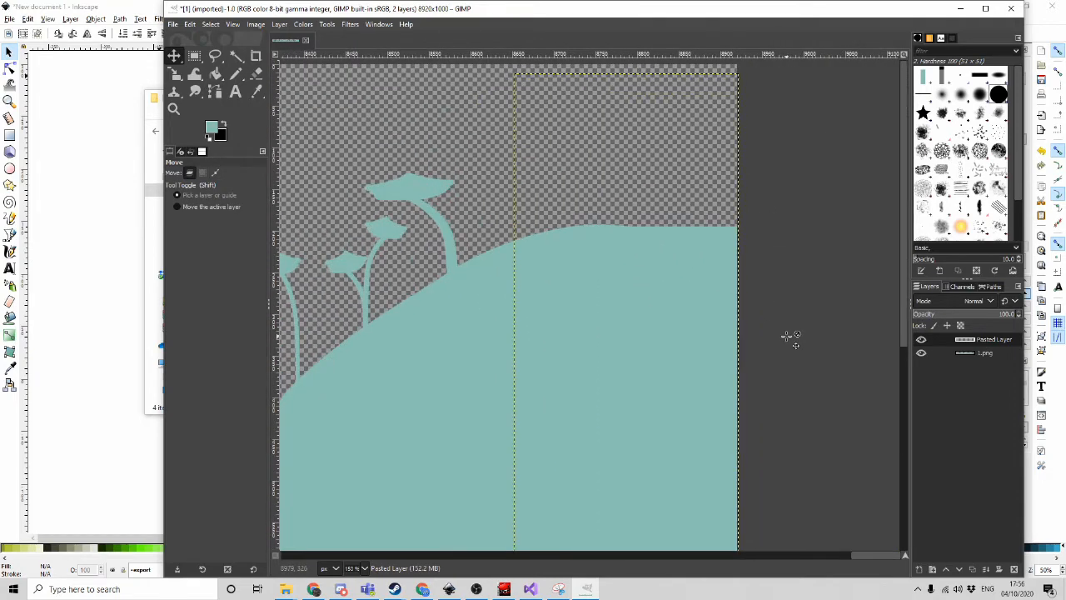
{"action": "key", "text": "Up"}
{"action": "key", "text": "Up"}
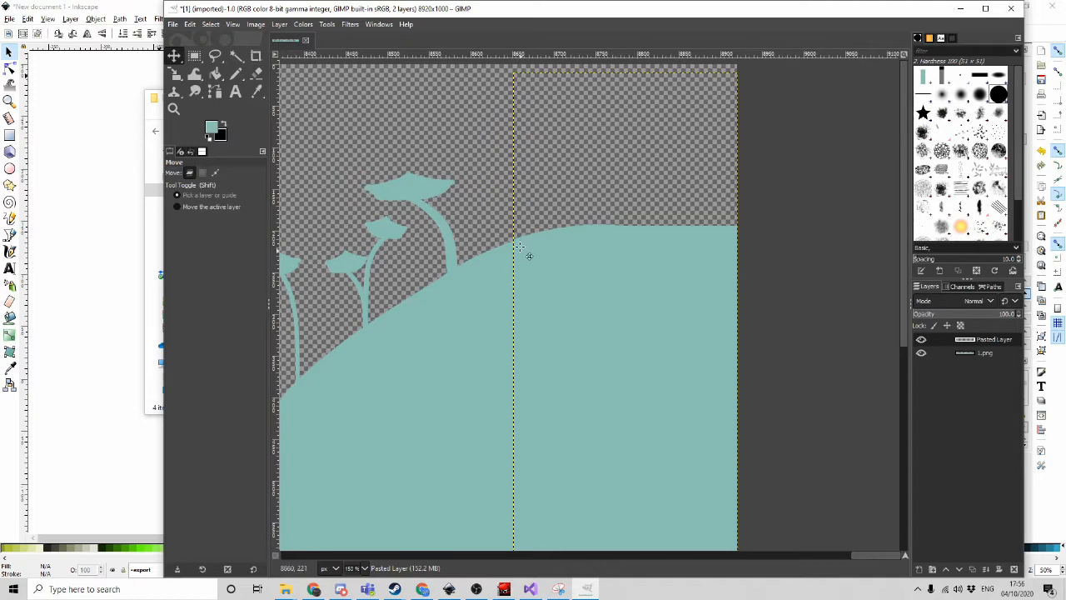
Examine the pasted strip's join with the hill, then compare the hilltops at both canvas ends and the middle
{"action": "scroll", "coordinate": [519, 247], "scroll_direction": "up", "scroll_amount": 7}
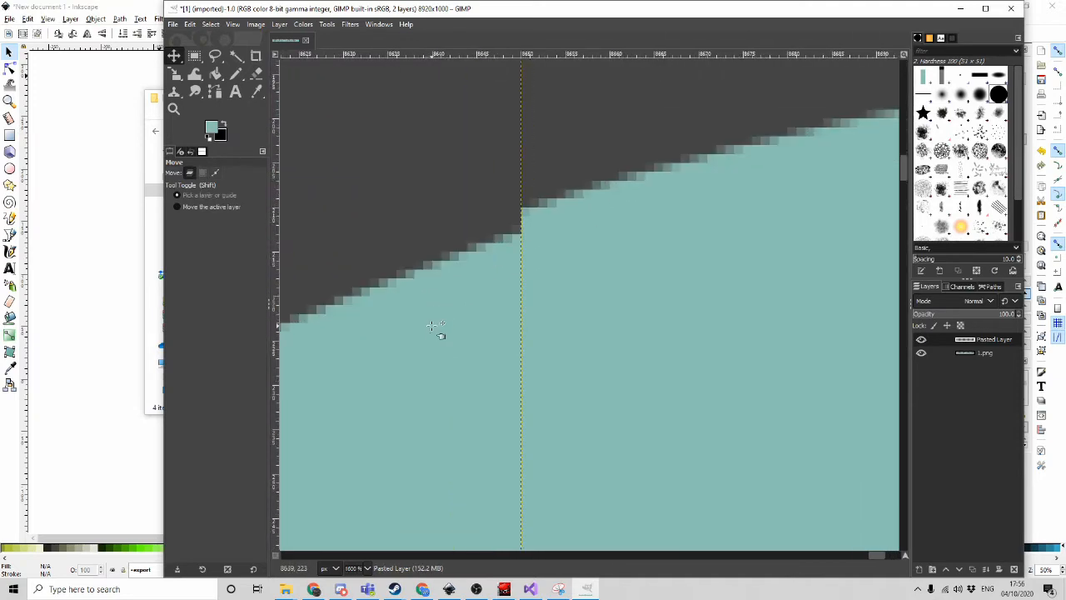
{"action": "scroll", "coordinate": [420, 315], "scroll_direction": "down", "scroll_amount": 6}
{"action": "scroll", "coordinate": [610, 307], "scroll_direction": "up", "scroll_amount": 2}
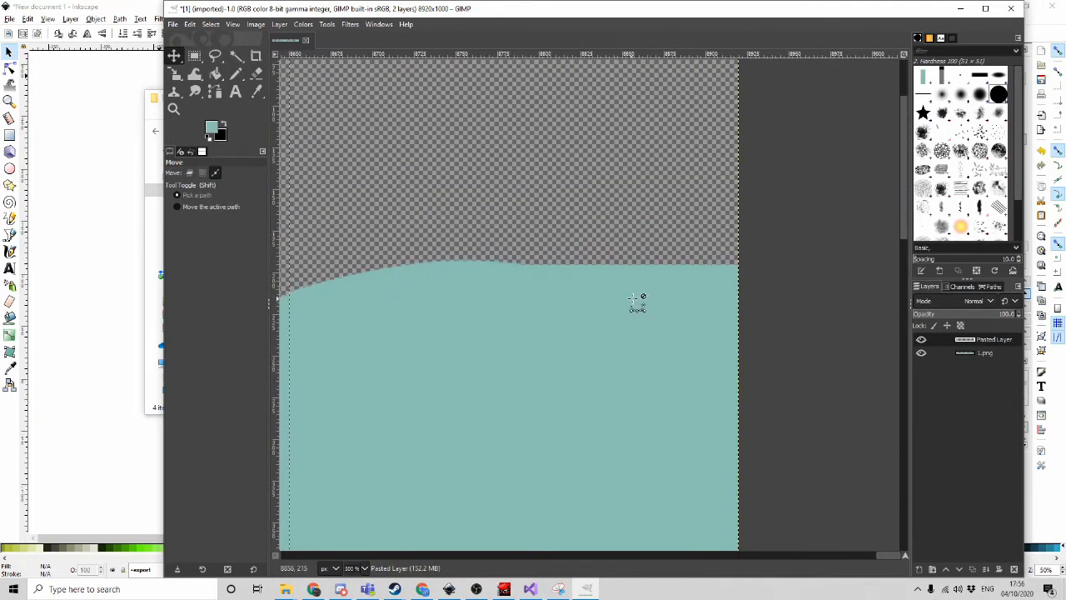
{"action": "scroll", "coordinate": [780, 281], "scroll_direction": "down", "scroll_amount": 12}
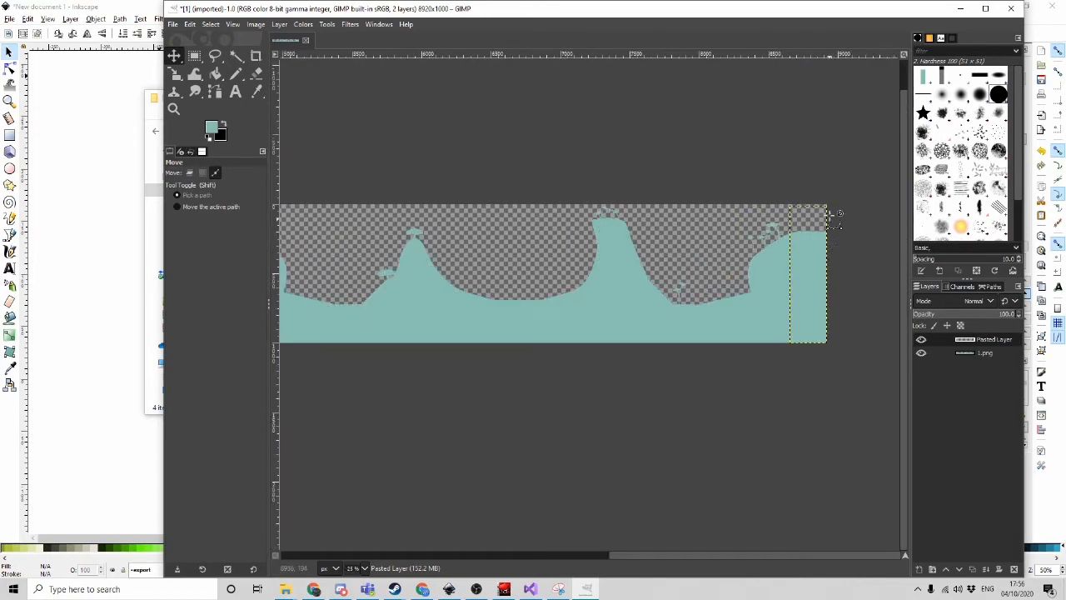
{"action": "scroll", "coordinate": [561, 228], "scroll_direction": "up", "scroll_amount": 4}
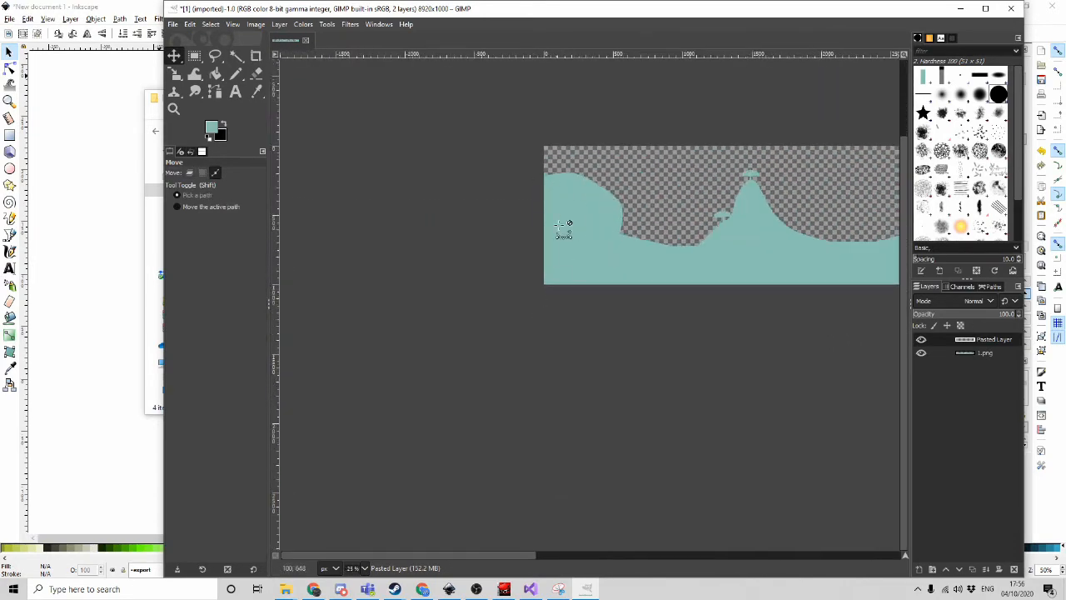
{"action": "scroll", "coordinate": [597, 299], "scroll_direction": "down", "scroll_amount": 2}
{"action": "scroll", "coordinate": [658, 275], "scroll_direction": "up", "scroll_amount": 2}
{"action": "scroll", "coordinate": [658, 275], "scroll_direction": "up", "scroll_amount": 1}
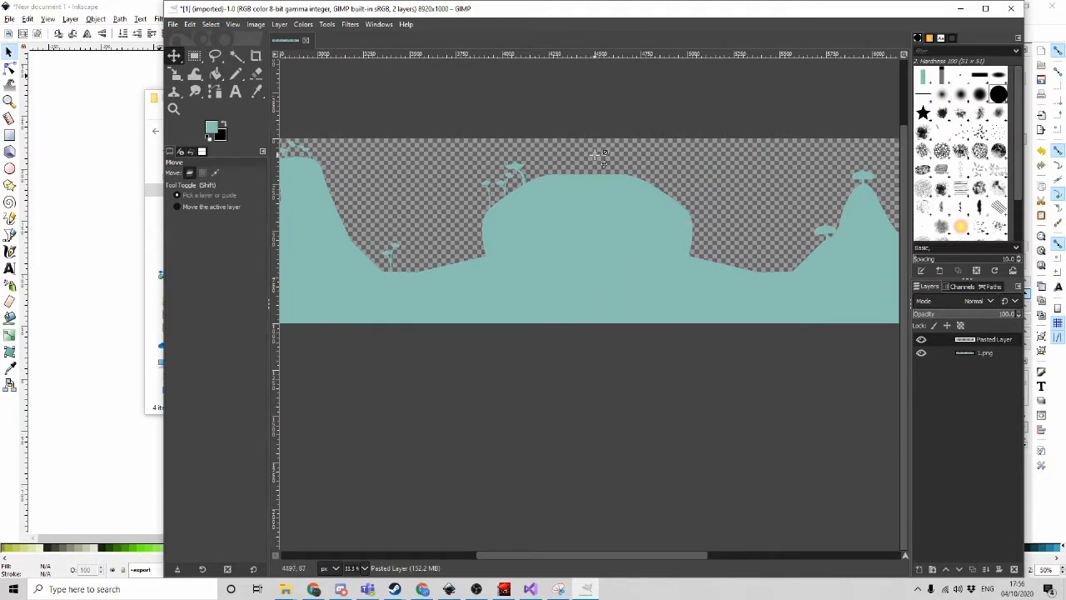
{"action": "left_click", "coordinate": [198, 56]}
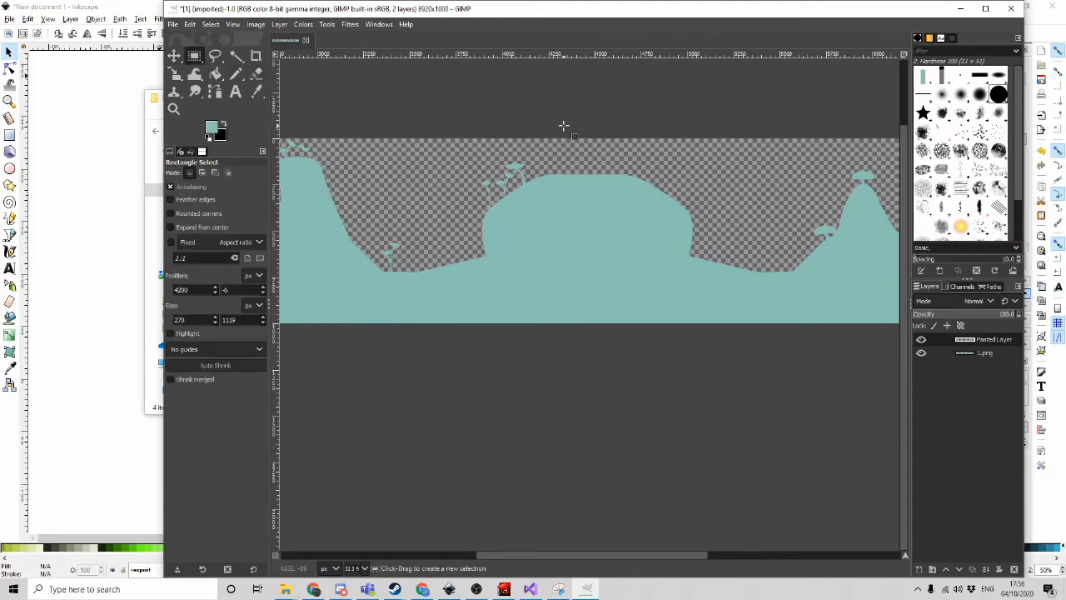
{"action": "left_click_drag", "start_coordinate": [567, 129], "coordinate": [660, 346]}
{"action": "key", "text": "ctrl+c"}
{"action": "key", "text": "ctrl+v"}
{"action": "scroll", "coordinate": [733, 200], "scroll_direction": "down", "scroll_amount": 4}
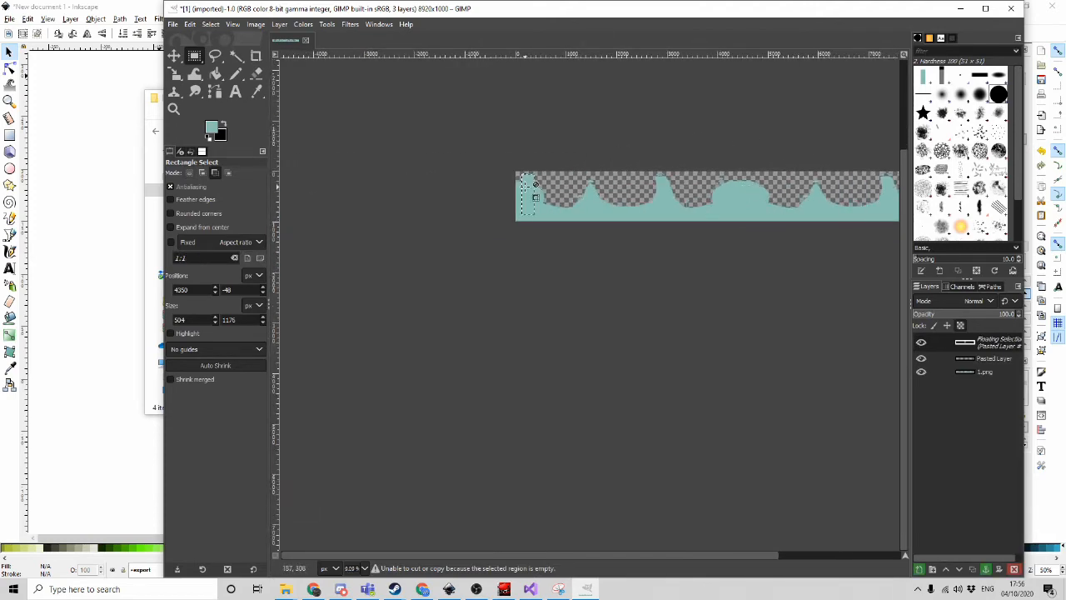
{"action": "scroll", "coordinate": [540, 176], "scroll_direction": "up", "scroll_amount": 9}
{"action": "scroll", "coordinate": [558, 174], "scroll_direction": "down", "scroll_amount": 1}
{"action": "left_click_drag", "start_coordinate": [601, 173], "coordinate": [436, 199]}
{"action": "left_click_drag", "start_coordinate": [476, 170], "coordinate": [574, 247]}
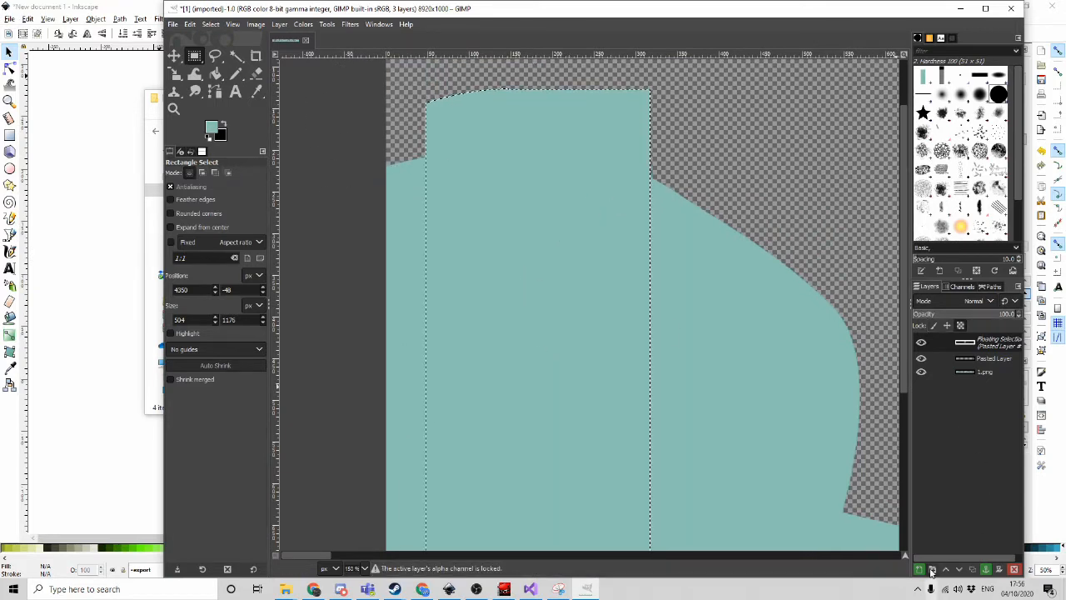
{"action": "left_click", "coordinate": [919, 569]}
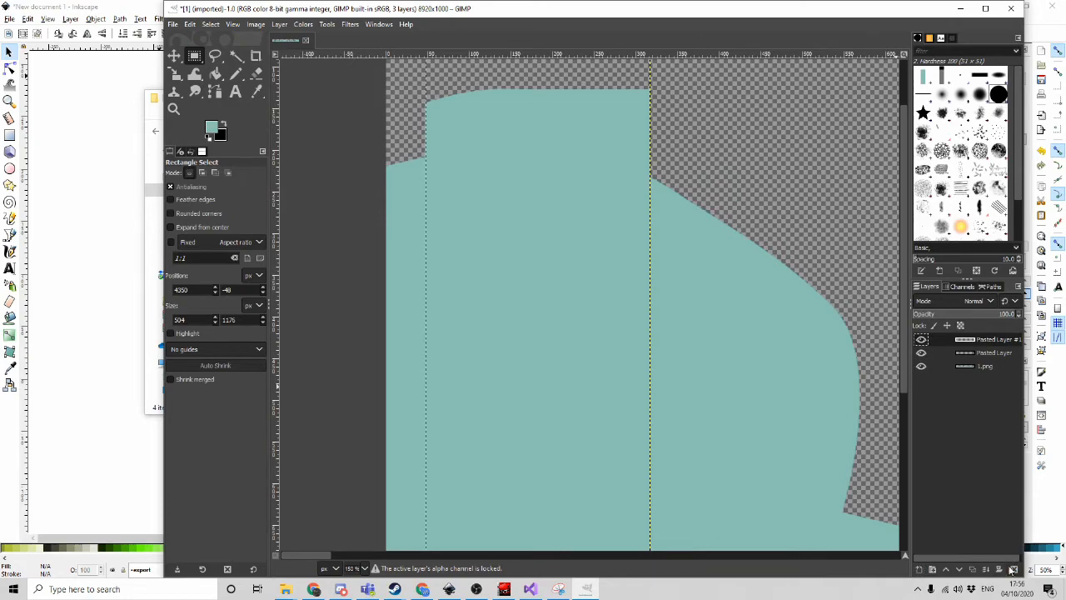
{"action": "key", "text": "Delete"}
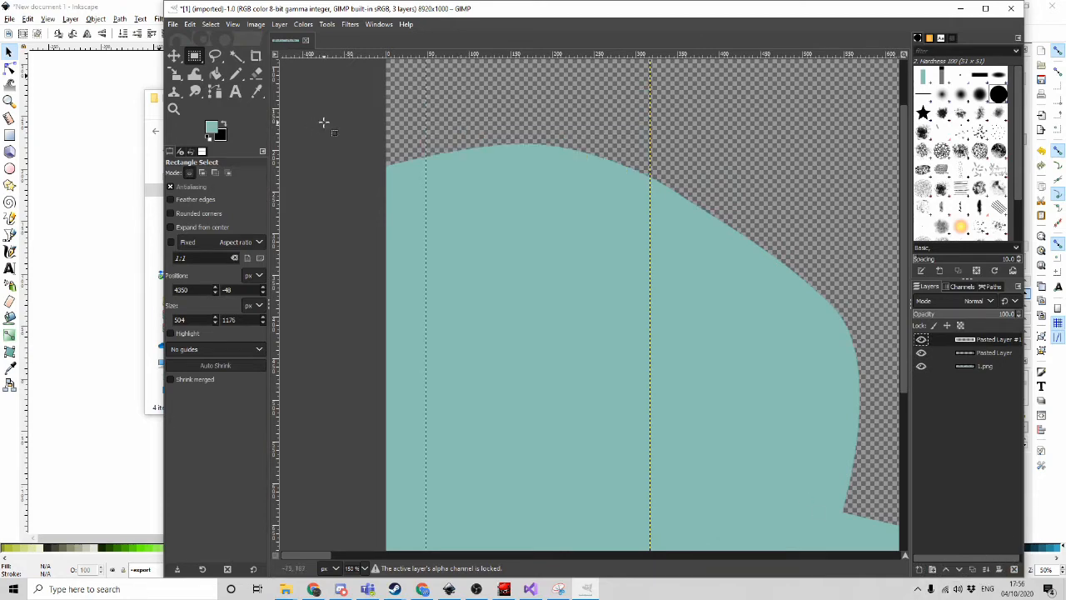
{"action": "scroll", "coordinate": [363, 158], "scroll_direction": "down", "scroll_amount": 2, "text": "ctrl"}
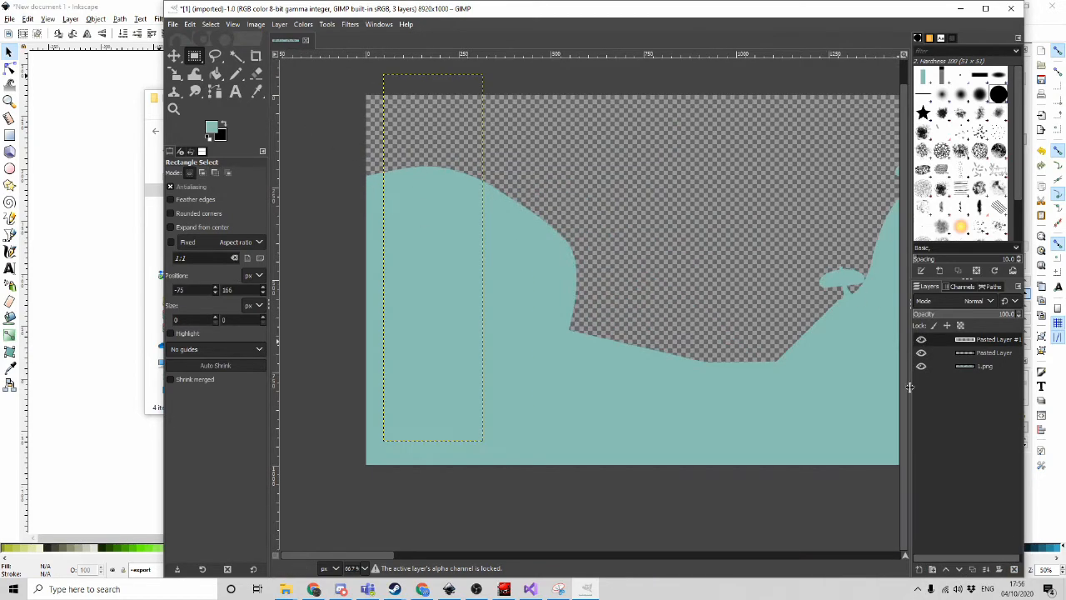
{"action": "left_click", "coordinate": [1014, 569]}
{"action": "scroll", "coordinate": [542, 302], "scroll_direction": "down", "scroll_amount": 4, "text": "ctrl"}
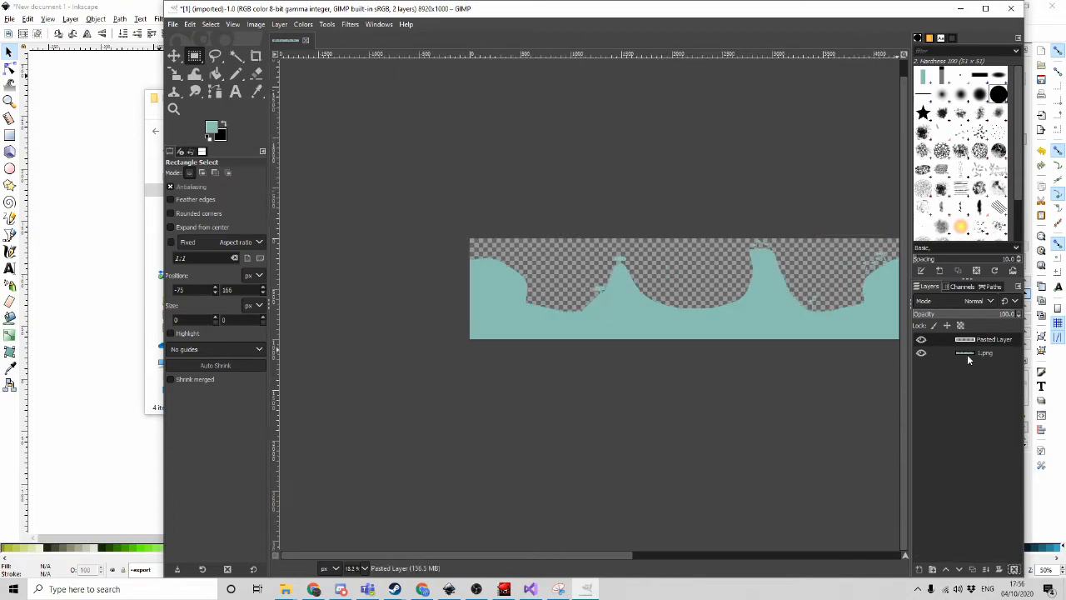
Copy an 804 px wide section of the middle hill's right half from 1.png and paste it as a new layer
{"action": "left_click", "coordinate": [998, 352]}
{"action": "scroll", "coordinate": [613, 315], "scroll_direction": "down", "scroll_amount": 2, "text": "ctrl"}
{"action": "scroll", "coordinate": [795, 307], "scroll_direction": "up", "scroll_amount": 4, "text": "ctrl"}
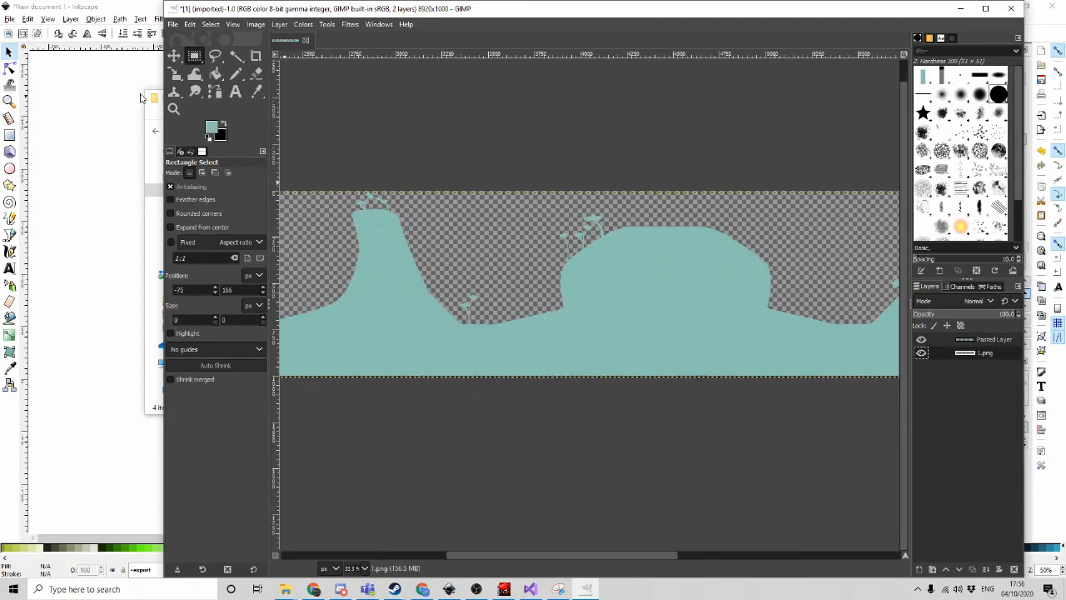
{"action": "left_click_drag", "start_coordinate": [637, 171], "coordinate": [758, 390]}
{"action": "left_click_drag", "start_coordinate": [797, 421], "coordinate": [650, 174]}
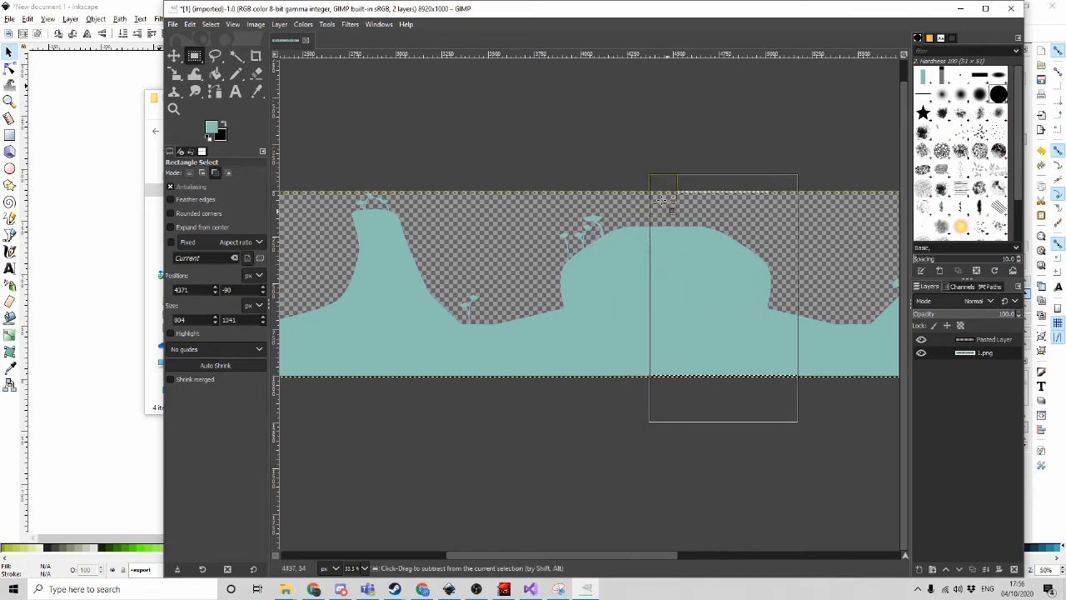
{"action": "key", "text": "ctrl+c"}
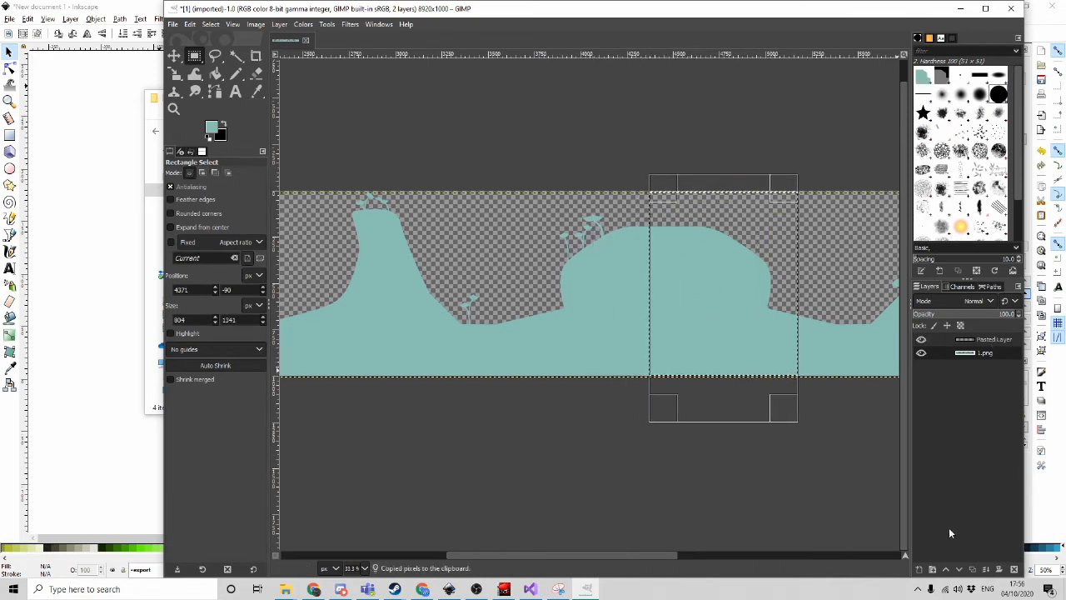
{"action": "key", "text": "ctrl+v"}
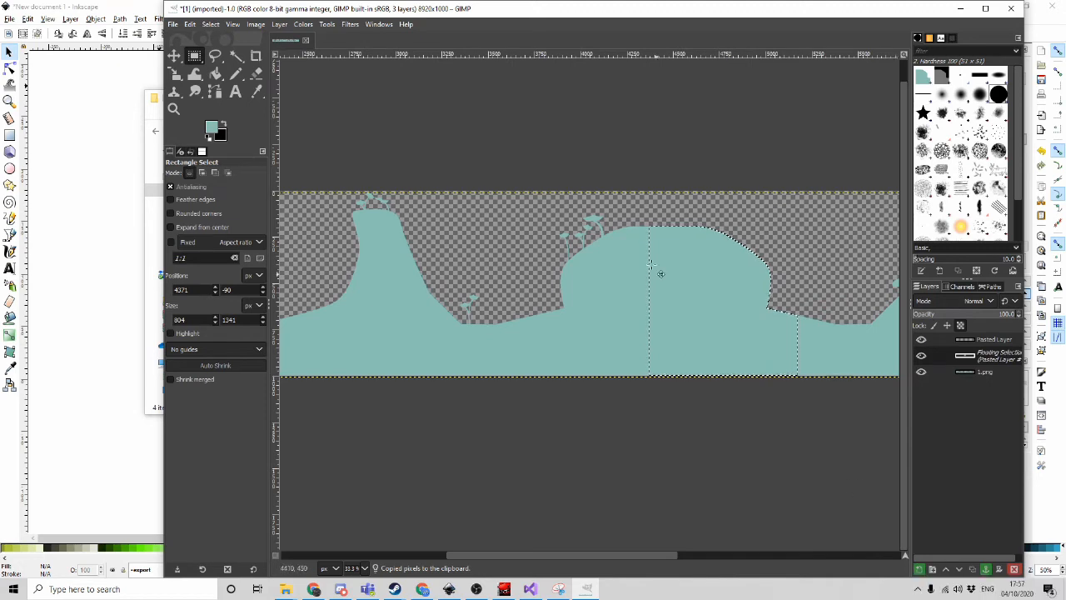
{"action": "key", "text": "shift+ctrl+n"}
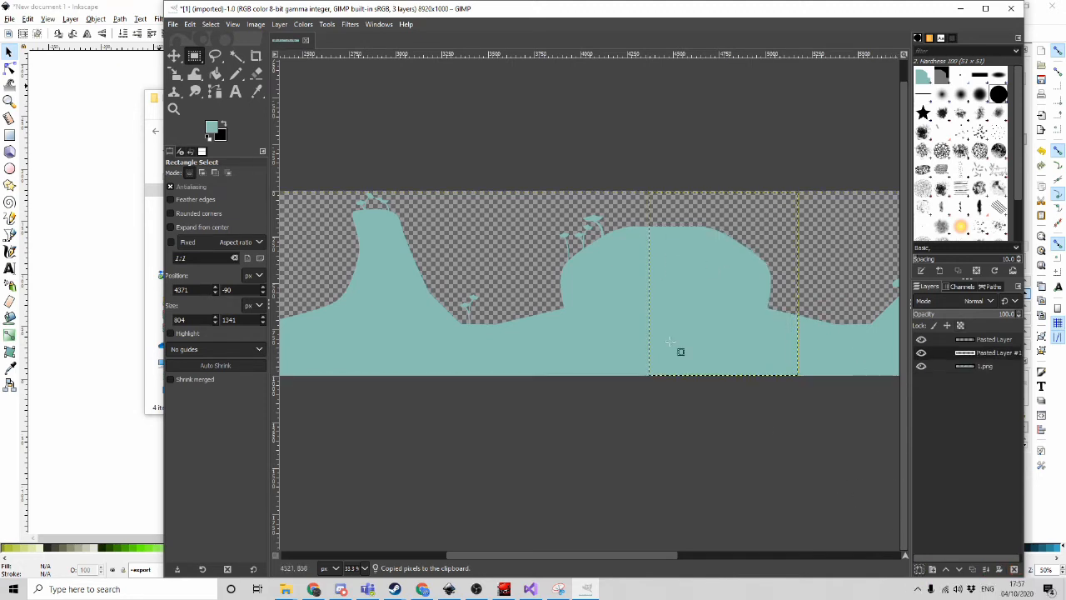
Move the pasted right half of the hill to the left end of the canvas, over the existing half hill
{"action": "left_click", "coordinate": [174, 55]}
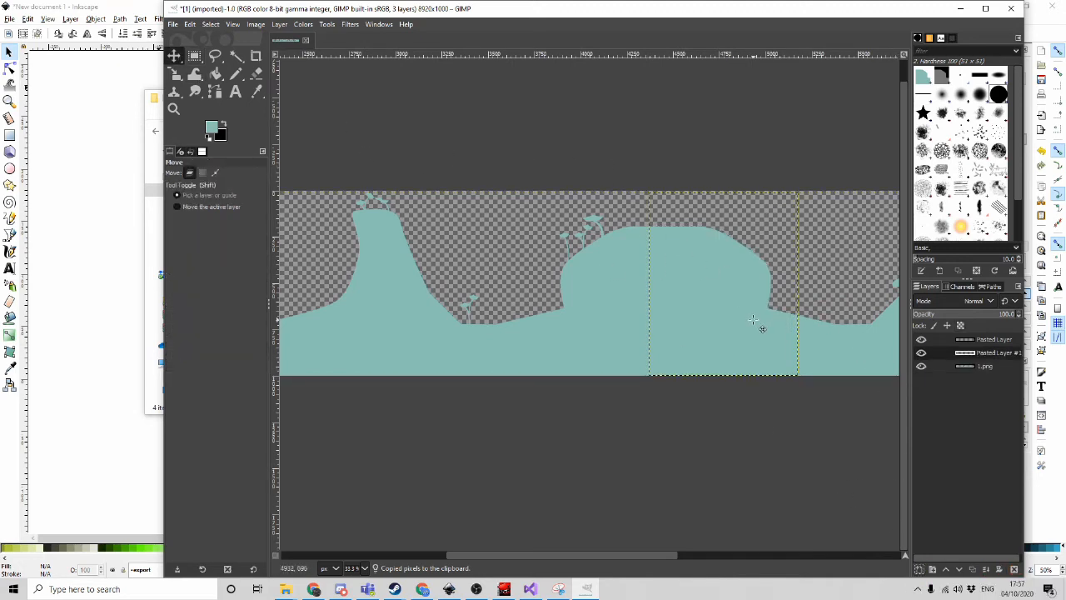
{"action": "left_click_drag", "start_coordinate": [753, 320], "coordinate": [357, 295]}
{"action": "scroll", "coordinate": [808, 162], "scroll_direction": "down", "scroll_amount": 3, "text": "ctrl"}
{"action": "scroll", "coordinate": [497, 211], "scroll_direction": "up", "scroll_amount": 2, "text": "ctrl"}
{"action": "left_click_drag", "start_coordinate": [738, 188], "coordinate": [417, 205]}
{"action": "scroll", "coordinate": [432, 213], "scroll_direction": "up", "scroll_amount": 2}
{"action": "scroll", "coordinate": [425, 349], "scroll_direction": "up", "scroll_amount": 4, "text": "ctrl"}
{"action": "left_click_drag", "start_coordinate": [414, 277], "coordinate": [468, 298]}
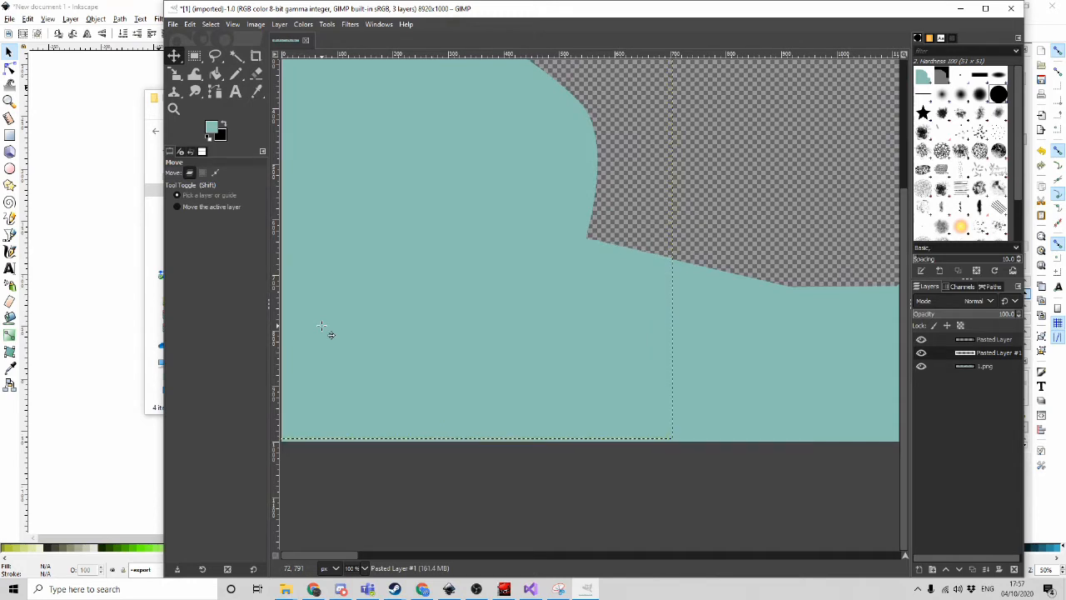
Nudge the pasted right half of the hill rightward in small steps until its slope lines up with the underlying layer
{"action": "key", "text": "Right"}
{"action": "key", "text": "Right"}
{"action": "key", "text": "Right"}
{"action": "key", "text": "Right"}
{"action": "key", "text": "Right"}
{"action": "key", "text": "Right"}
{"action": "key", "text": "Right"}
{"action": "key", "text": "Right"}
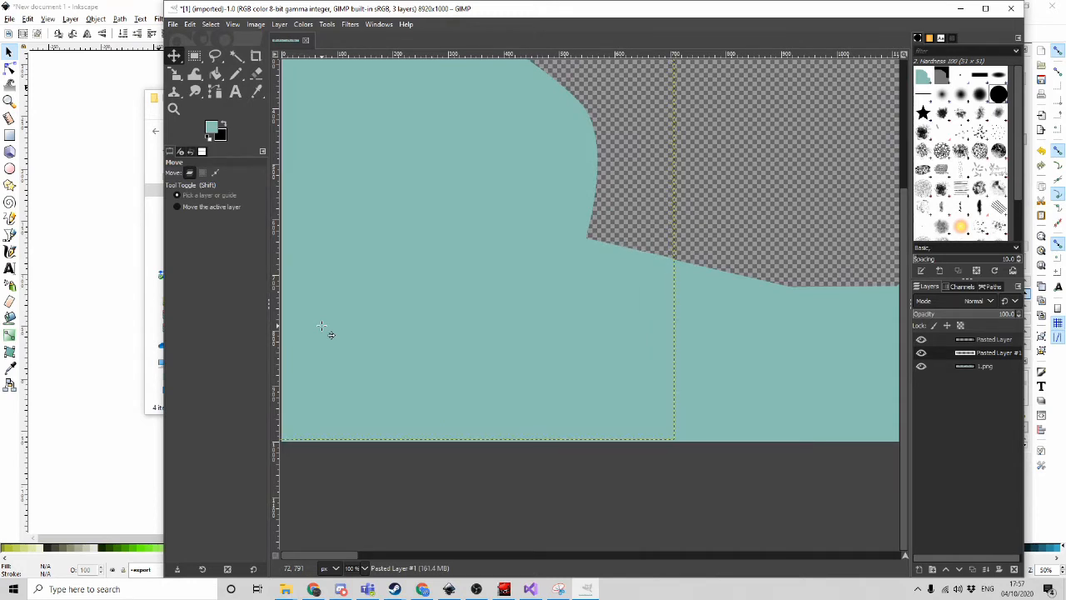
{"action": "key", "text": "Right"}
{"action": "key", "text": "Right"}
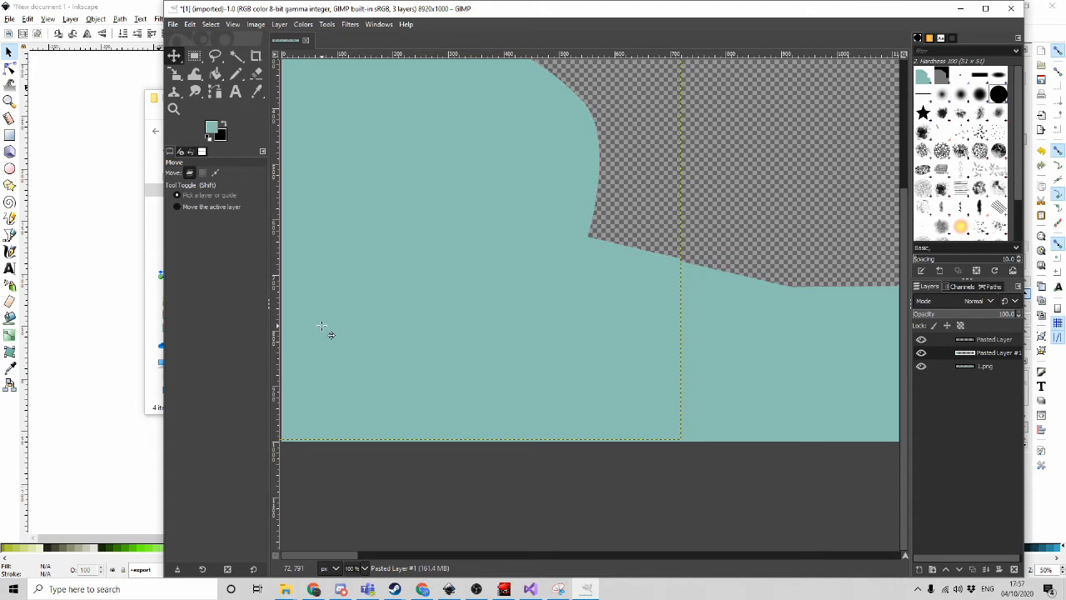
{"action": "key", "text": "Left"}
{"action": "key", "text": "Left"}
{"action": "key", "text": "Left"}
{"action": "key", "text": "Left"}
{"action": "key", "text": "Right"}
{"action": "key", "text": "Right"}
{"action": "key", "text": "Right"}
{"action": "key", "text": "Right"}
{"action": "key", "text": "Left"}
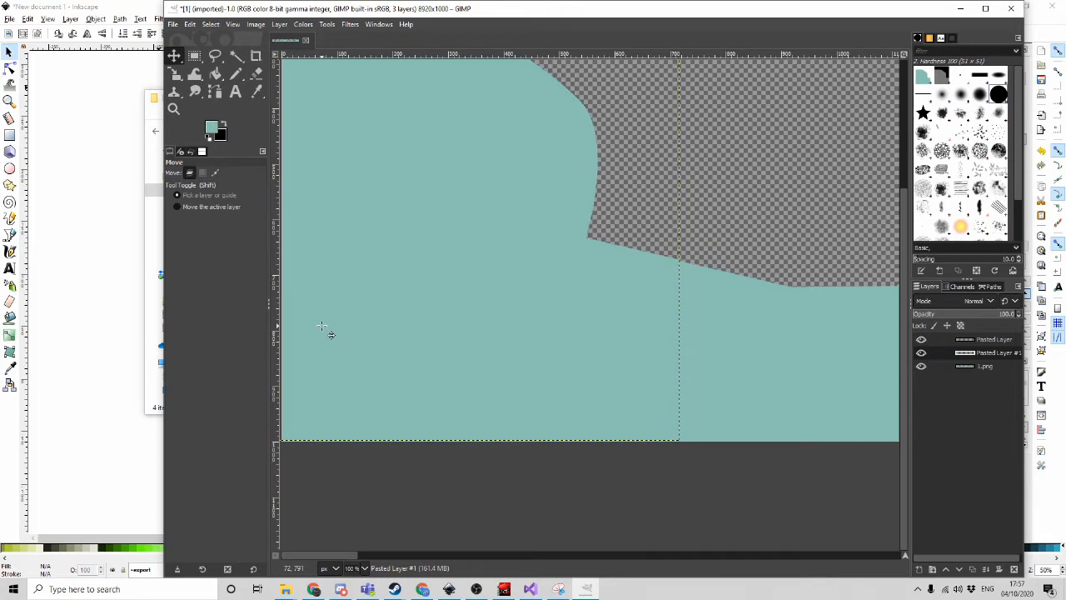
Make 1.png the active layer and examine the whole strip, comparing the middle hill with both canvas ends
{"action": "scroll", "coordinate": [616, 392], "scroll_direction": "down", "scroll_amount": 1, "text": "ctrl"}
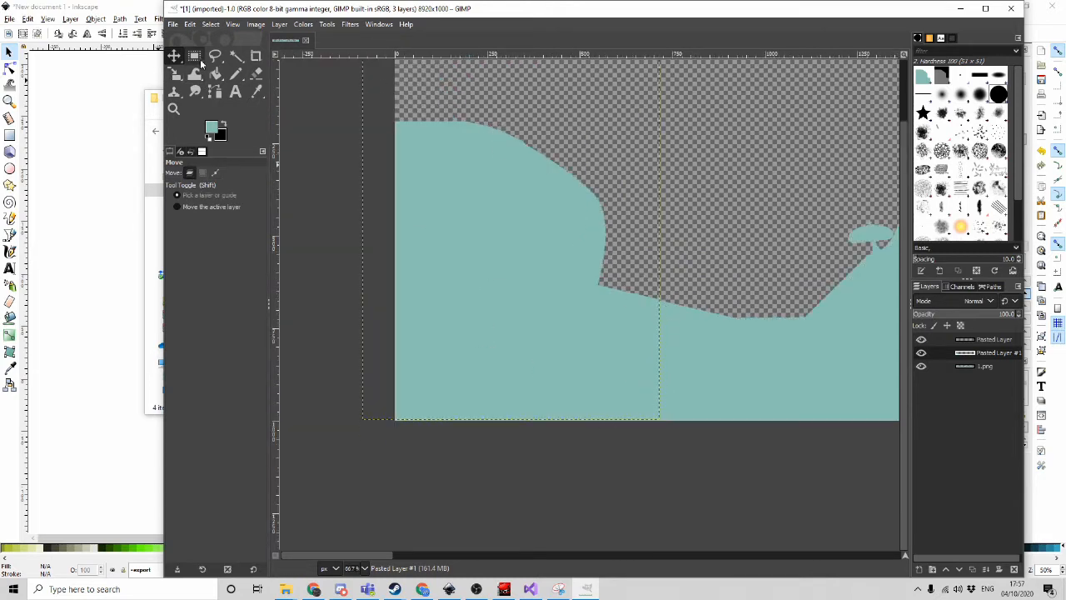
{"action": "left_click", "coordinate": [199, 61]}
{"action": "scroll", "coordinate": [485, 312], "scroll_direction": "down", "scroll_amount": 2, "text": "ctrl"}
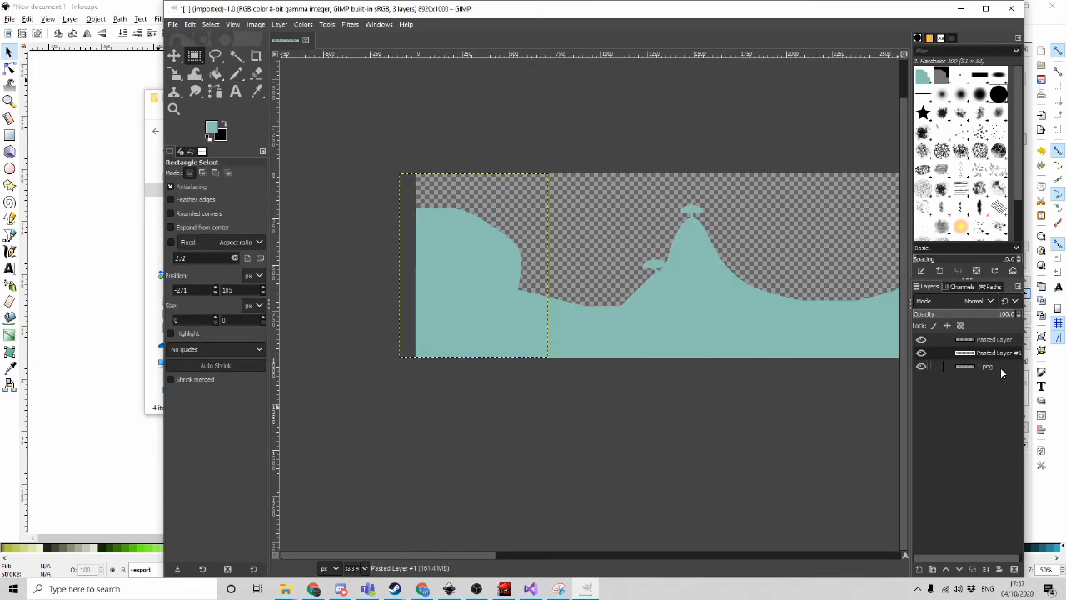
{"action": "left_click", "coordinate": [1000, 373]}
{"action": "scroll", "coordinate": [455, 309], "scroll_direction": "down", "scroll_amount": 5, "text": "ctrl"}
{"action": "scroll", "coordinate": [673, 289], "scroll_direction": "up", "scroll_amount": 2, "text": "ctrl"}
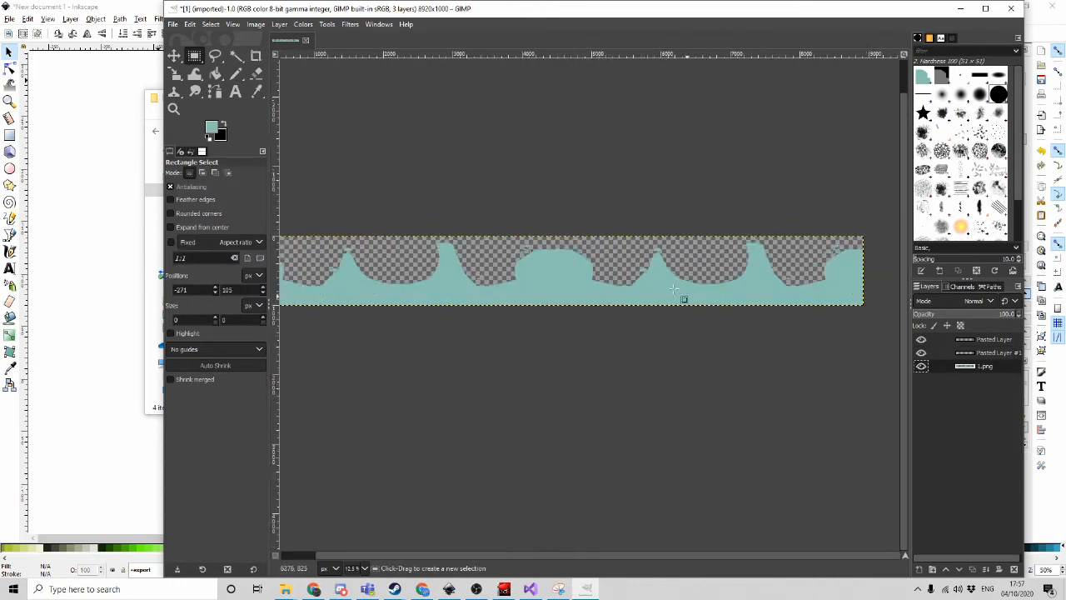
{"action": "scroll", "coordinate": [672, 289], "scroll_direction": "up", "scroll_amount": 5, "text": "ctrl"}
{"action": "left_click_drag", "start_coordinate": [302, 136], "coordinate": [852, 535]}
{"action": "left_click", "coordinate": [657, 91]}
{"action": "scroll", "coordinate": [589, 88], "scroll_direction": "down", "scroll_amount": 3, "text": "ctrl"}
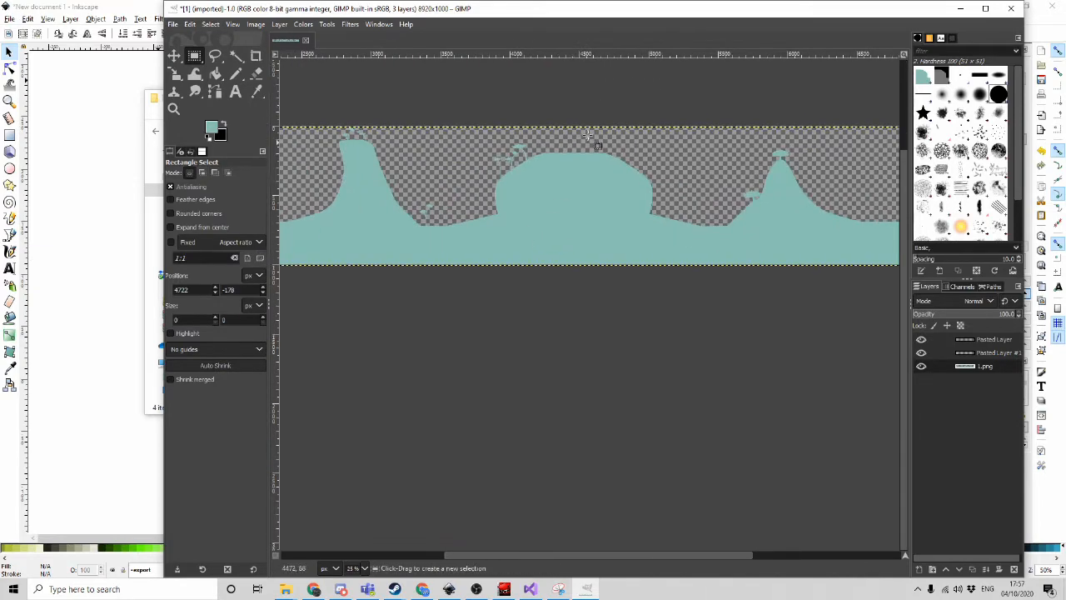
{"action": "scroll", "coordinate": [613, 265], "scroll_direction": "down", "scroll_amount": 2, "text": "ctrl"}
{"action": "scroll", "coordinate": [774, 335], "scroll_direction": "down", "scroll_amount": 1, "text": "ctrl"}
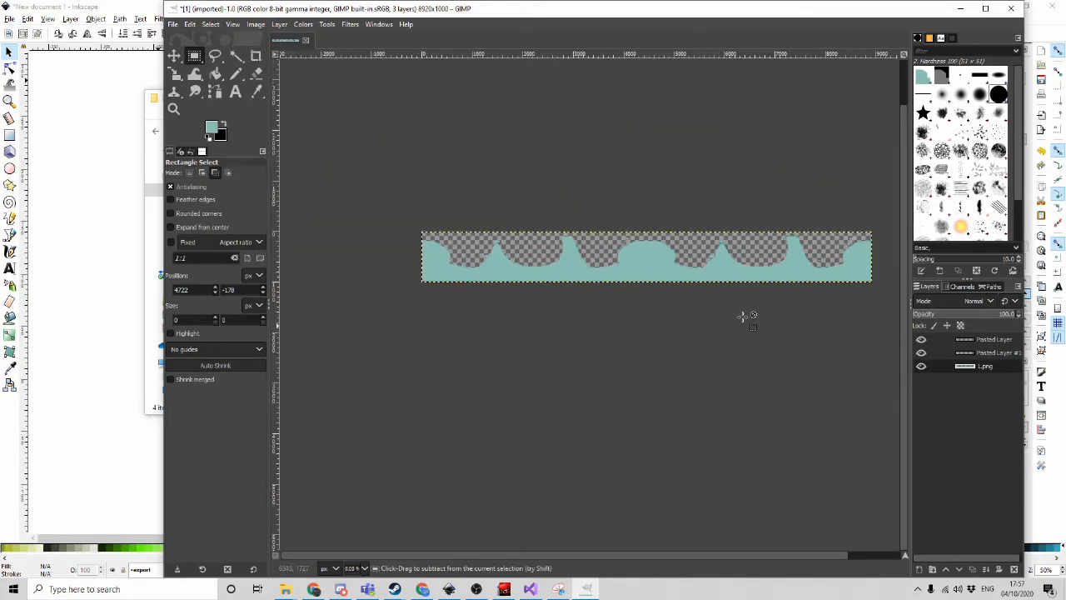
Export the full-size strip as 1_U.png in the mushroomgorge folder with the existing PNG options
{"action": "left_click", "coordinate": [173, 25]}
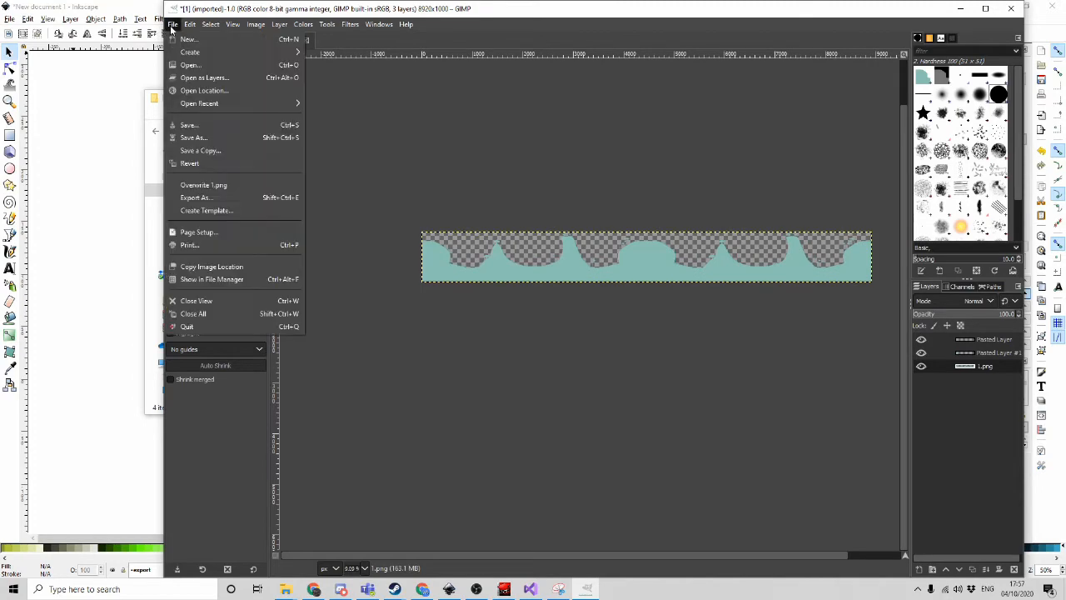
{"action": "left_click", "coordinate": [232, 197]}
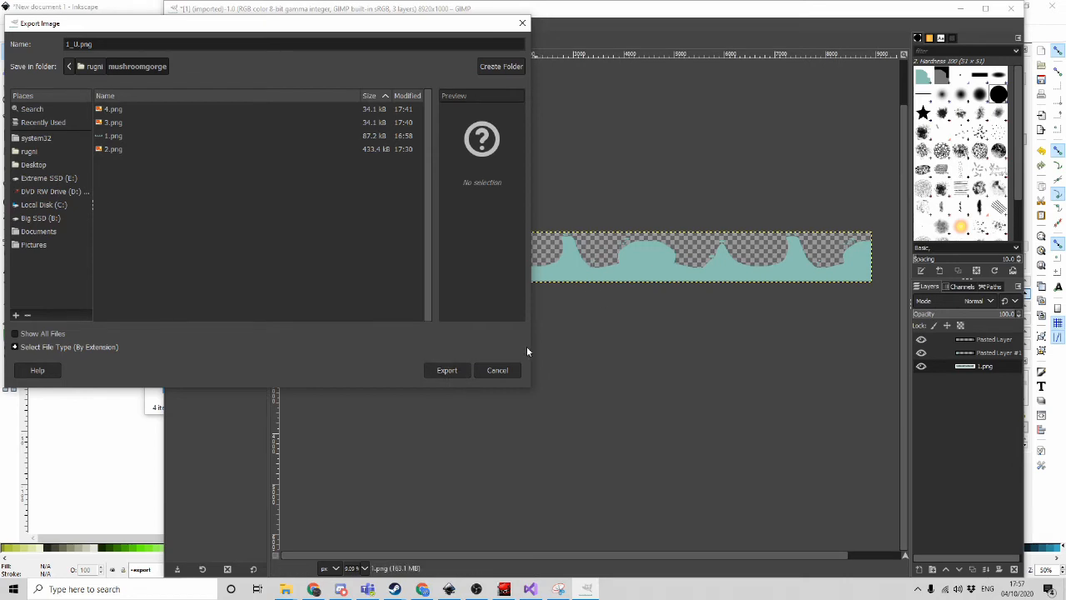
{"action": "left_click", "coordinate": [450, 372]}
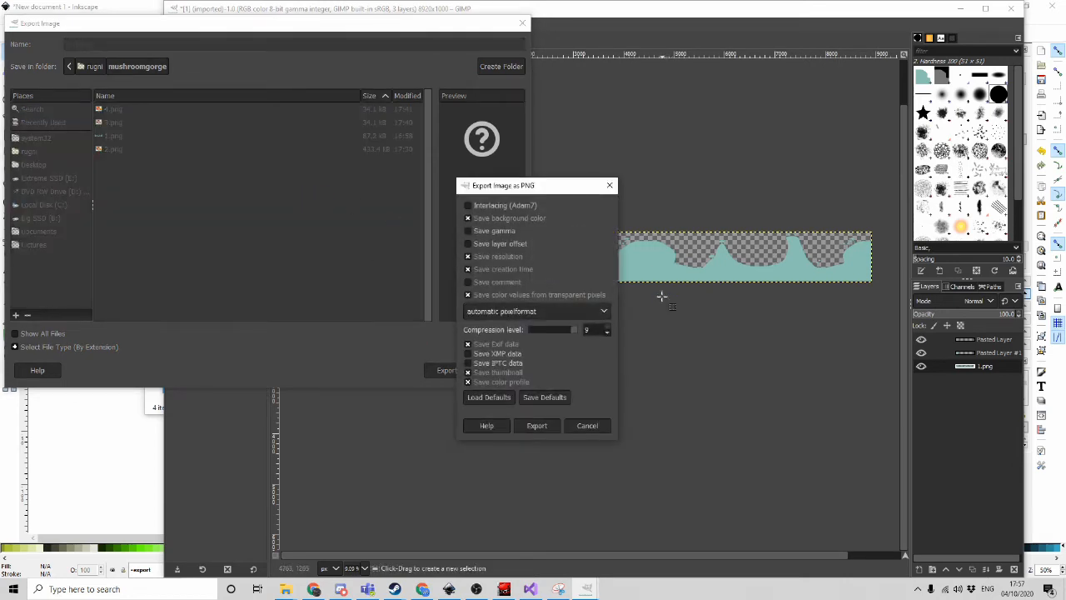
{"action": "left_click", "coordinate": [557, 426]}
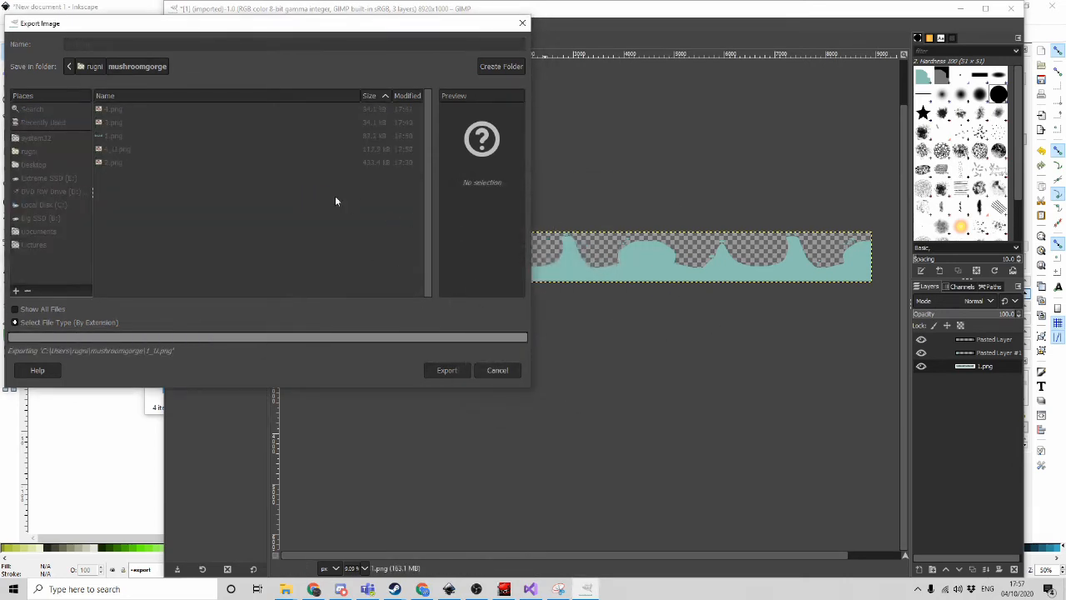
Switch to Patafour's mushroomgorge graphics folder in File Explorer and check the pixel dimensions of the existing 1_U.png
{"action": "mouse_move", "coordinate": [282, 591]}
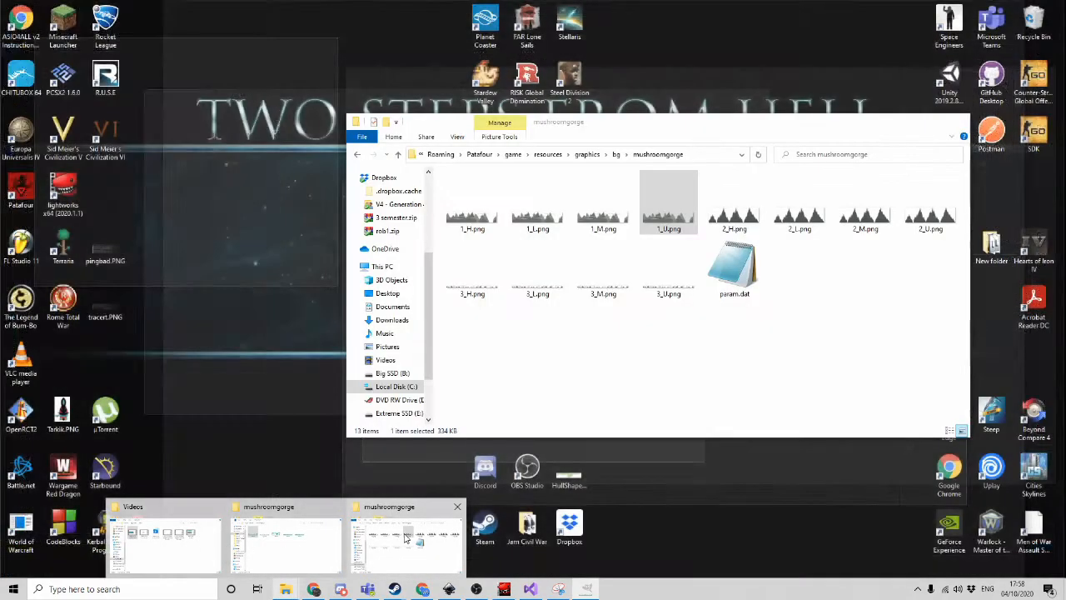
{"action": "left_click", "coordinate": [406, 538]}
{"action": "left_click", "coordinate": [660, 334]}
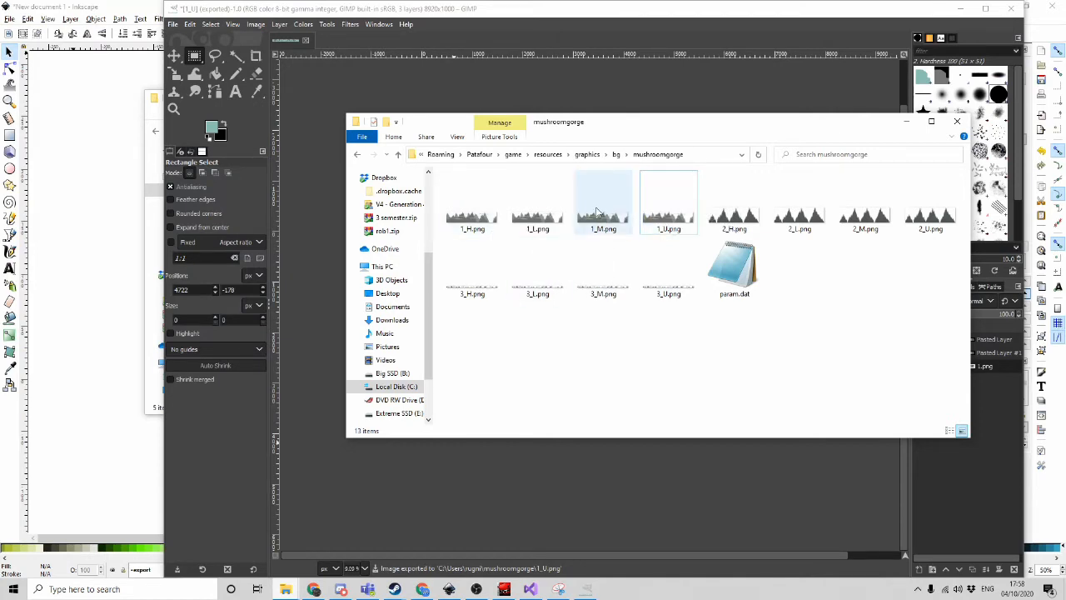
{"action": "left_click", "coordinate": [469, 215]}
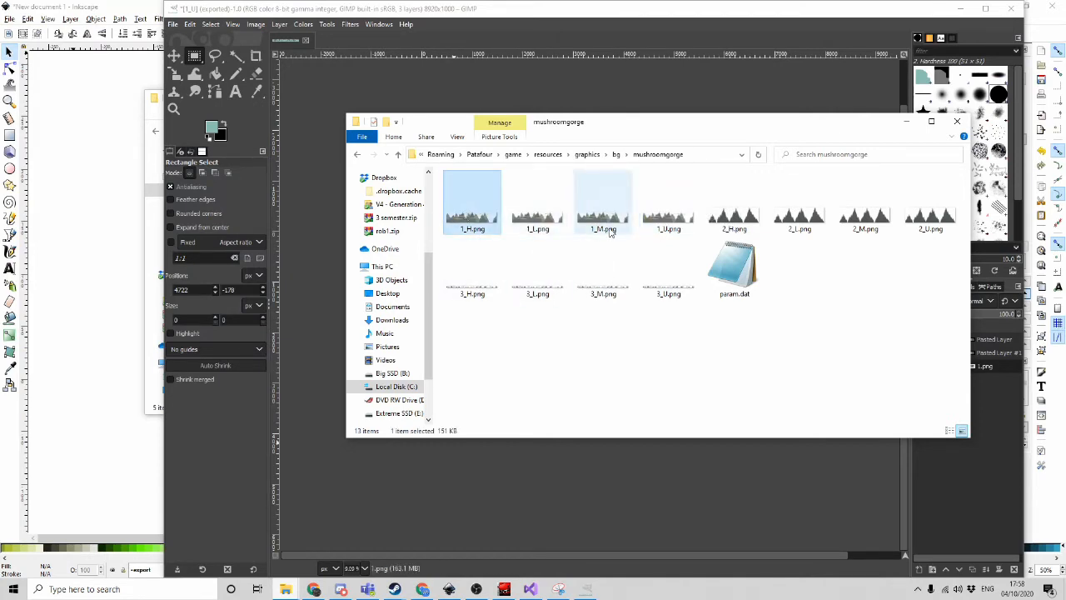
{"action": "right_click", "coordinate": [662, 227]}
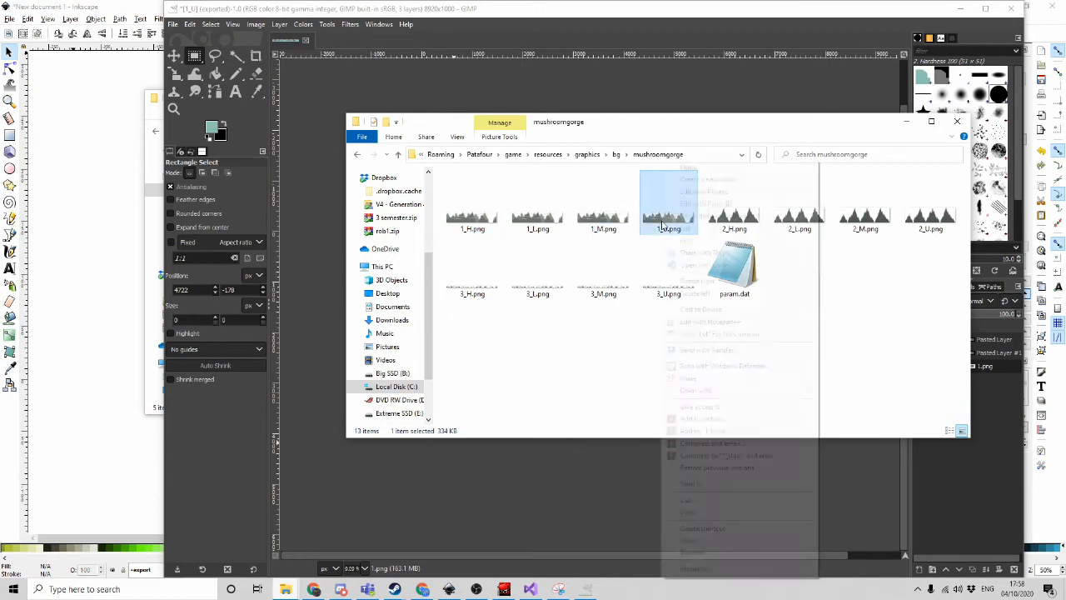
{"action": "left_click", "coordinate": [698, 567]}
{"action": "left_click", "coordinate": [737, 249]}
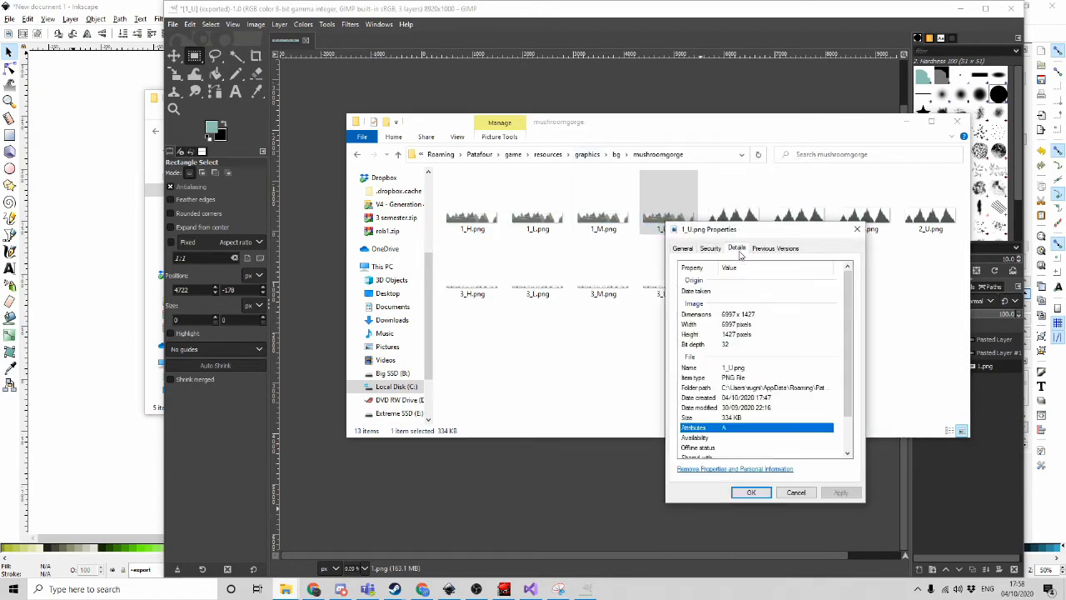
Check the pixel dimensions of the existing 1_H.png and compare them with those of 1_U.png
{"action": "left_click", "coordinate": [474, 218]}
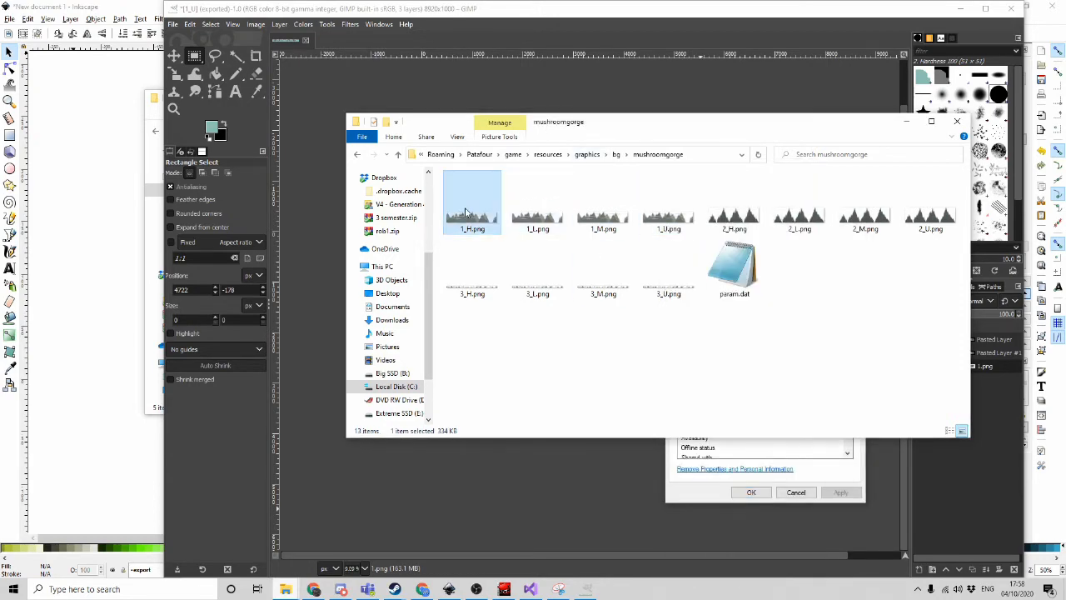
{"action": "right_click", "coordinate": [472, 218]}
{"action": "left_click", "coordinate": [504, 568]}
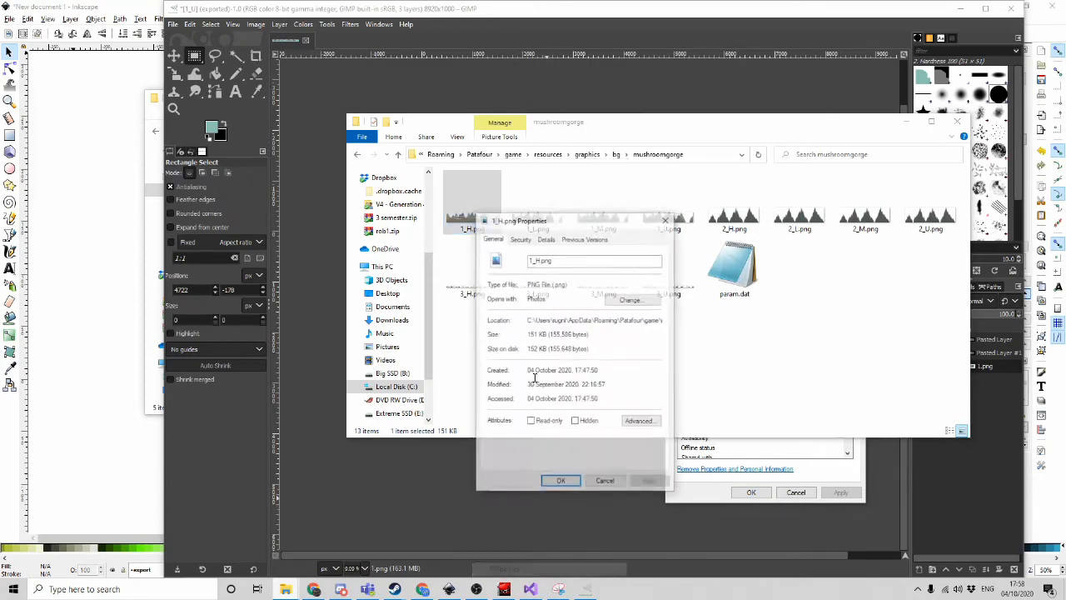
{"action": "left_click", "coordinate": [547, 238]}
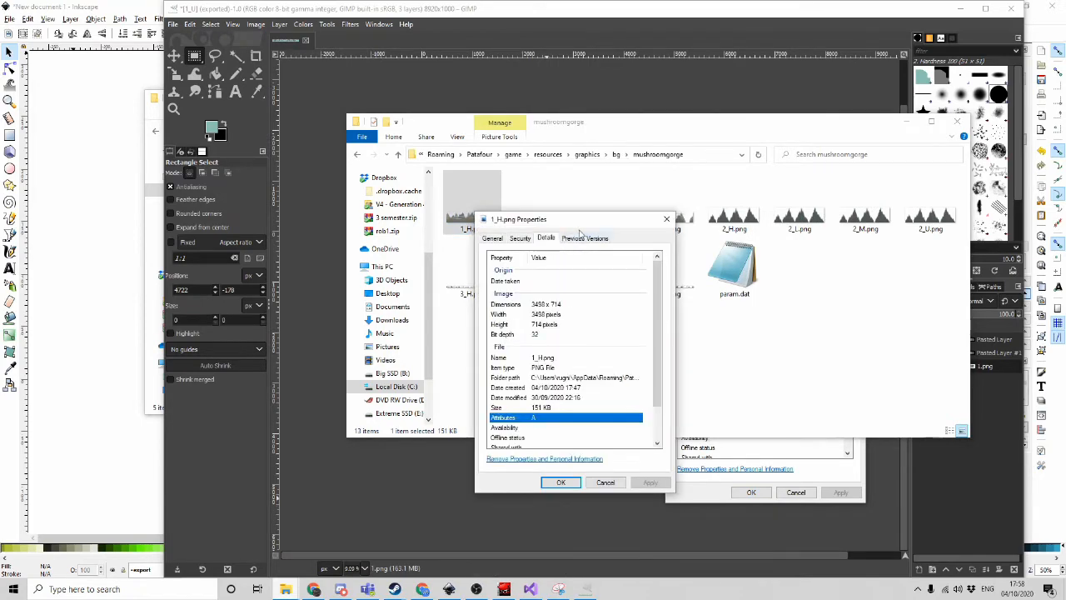
{"action": "left_click", "coordinate": [718, 501]}
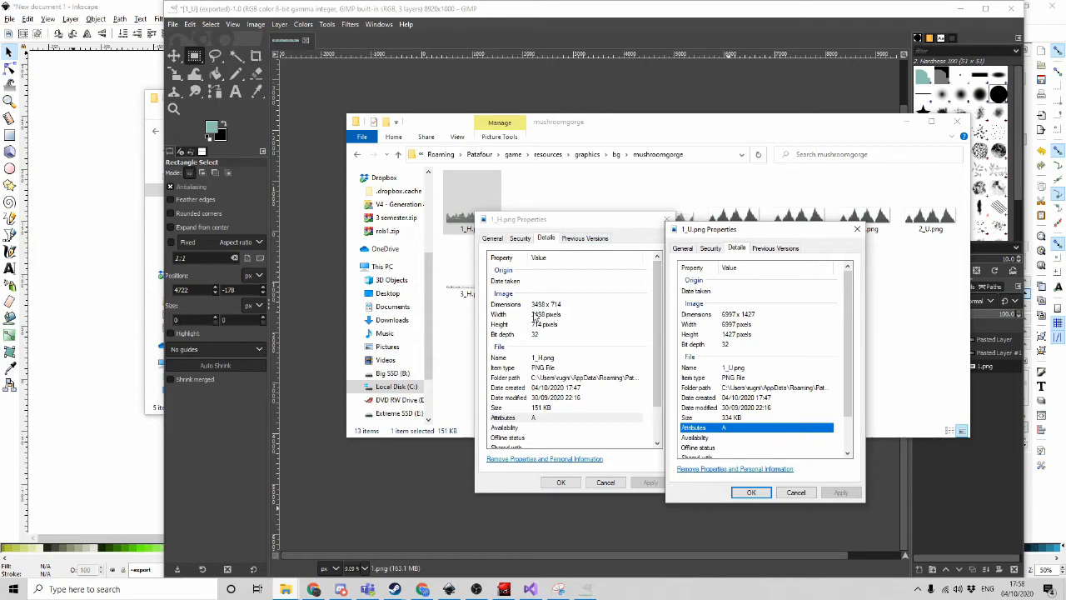
Open Calculator, multiply 1_H.png's height of 714 by 2, and compare the result with 1_U.png's height
{"action": "left_click", "coordinate": [13, 589]}
{"action": "left_click", "coordinate": [54, 589]}
{"action": "type", "text": "cal"}
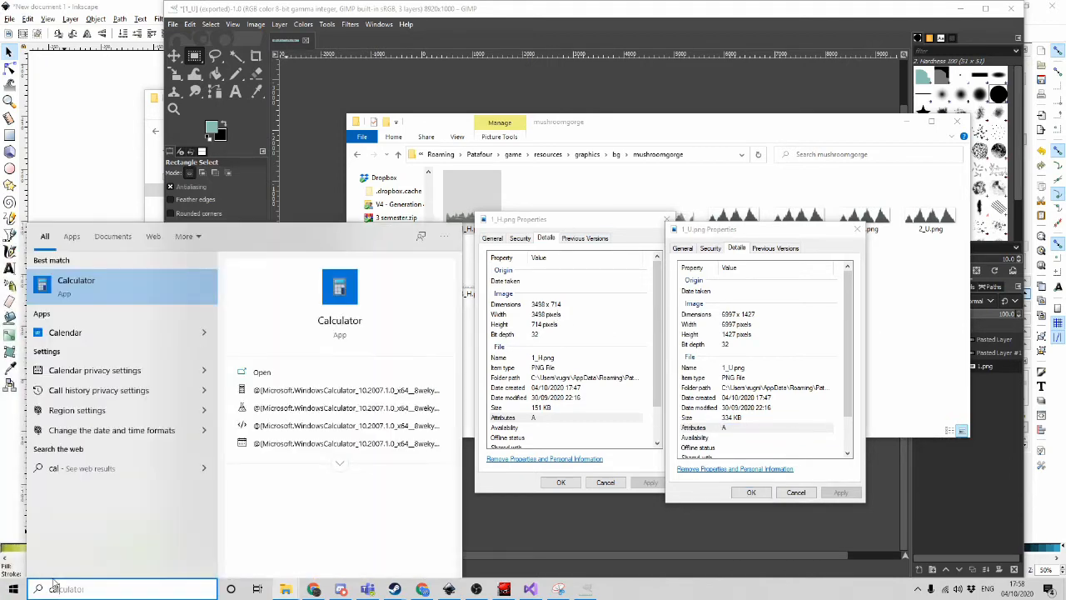
{"action": "key", "text": "Return"}
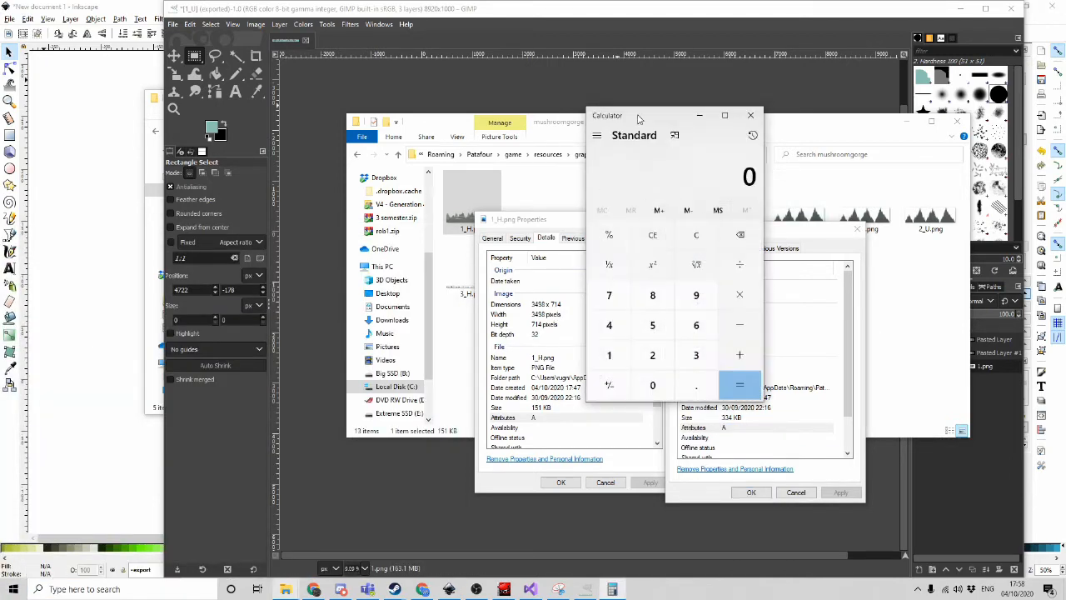
{"action": "left_click_drag", "start_coordinate": [639, 119], "coordinate": [303, 175]}
{"action": "type", "text": "71"}
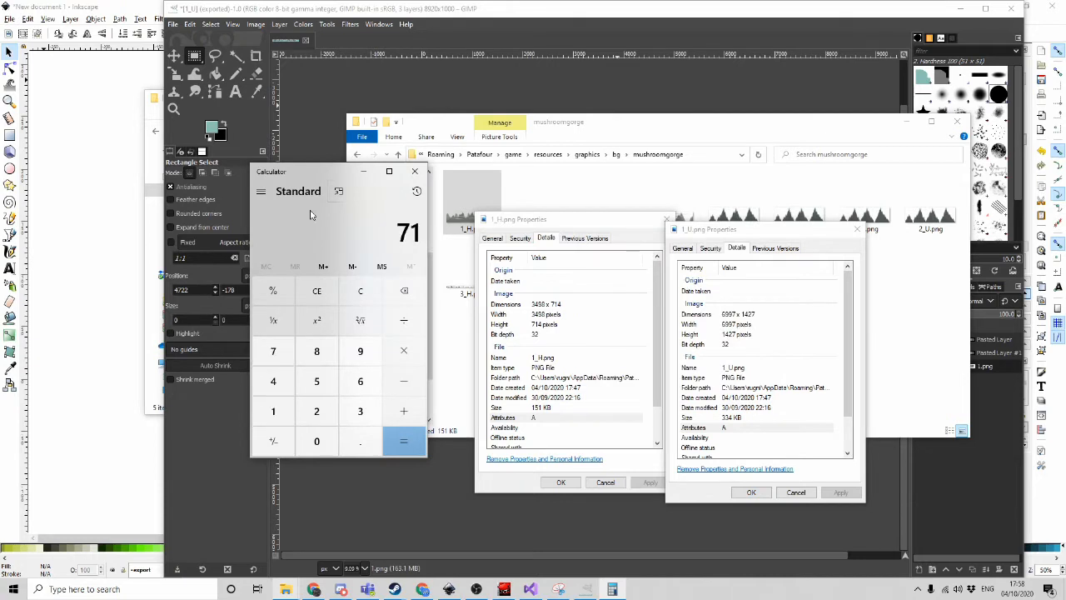
{"action": "type", "text": "4 × 2"}
{"action": "key", "text": "Return"}
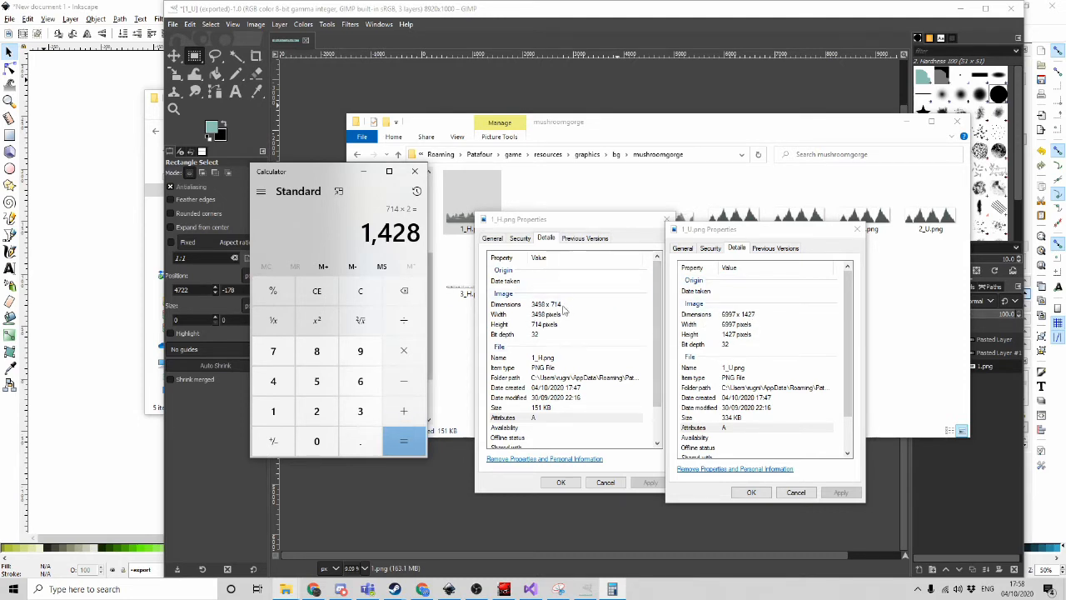
{"action": "left_click_drag", "start_coordinate": [542, 225], "coordinate": [517, 292]}
{"action": "left_click_drag", "start_coordinate": [749, 230], "coordinate": [748, 269]}
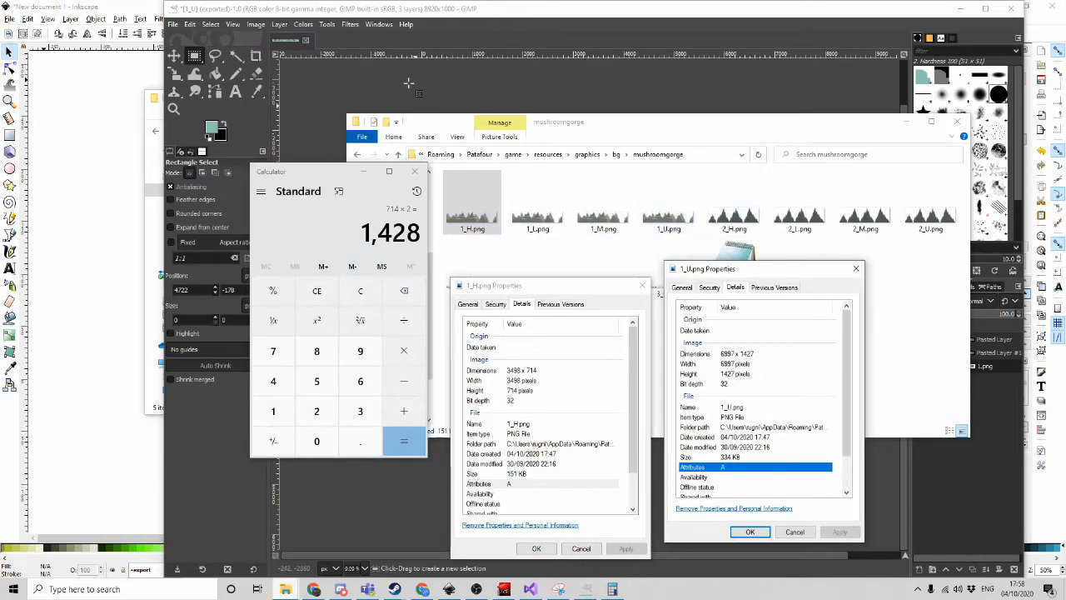
{"action": "left_click", "coordinate": [440, 11]}
{"action": "left_click", "coordinate": [205, 25]}
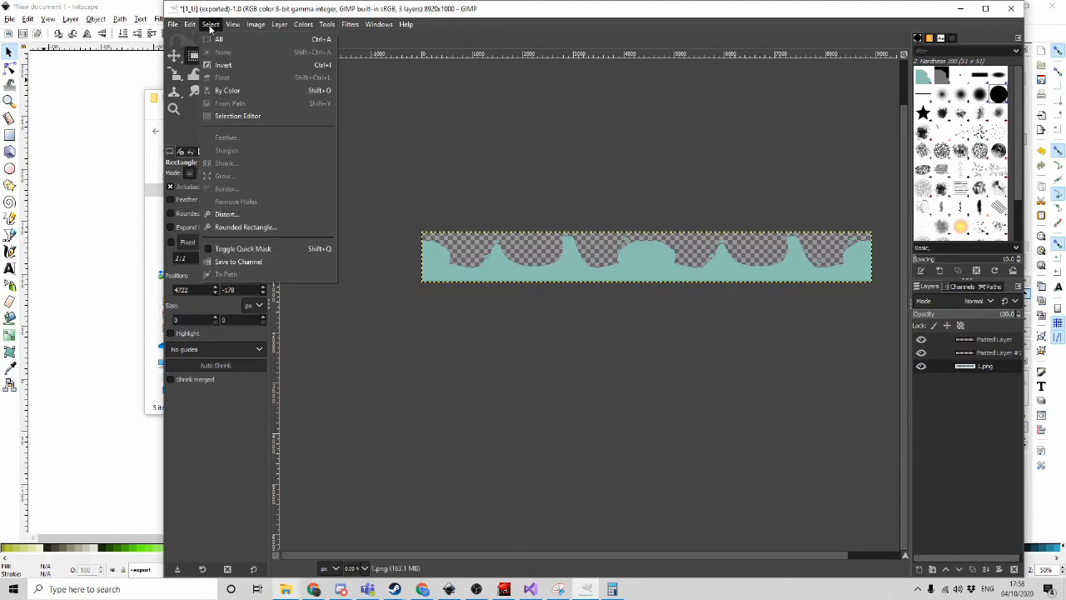
{"action": "left_click", "coordinate": [446, 10]}
{"action": "key", "text": "ctrl+shift+e"}
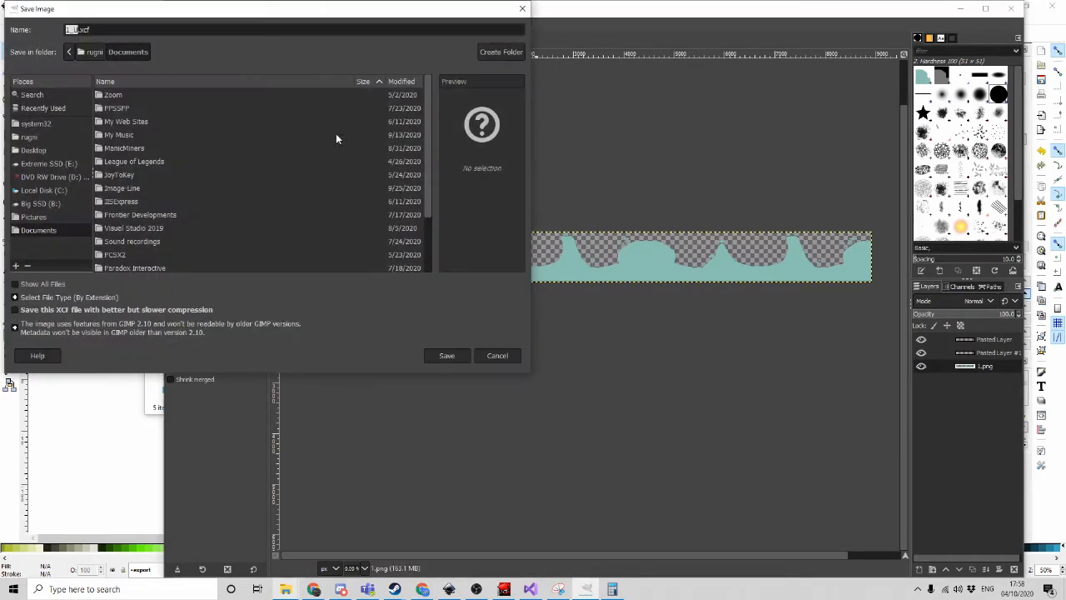
{"action": "left_click", "coordinate": [502, 356]}
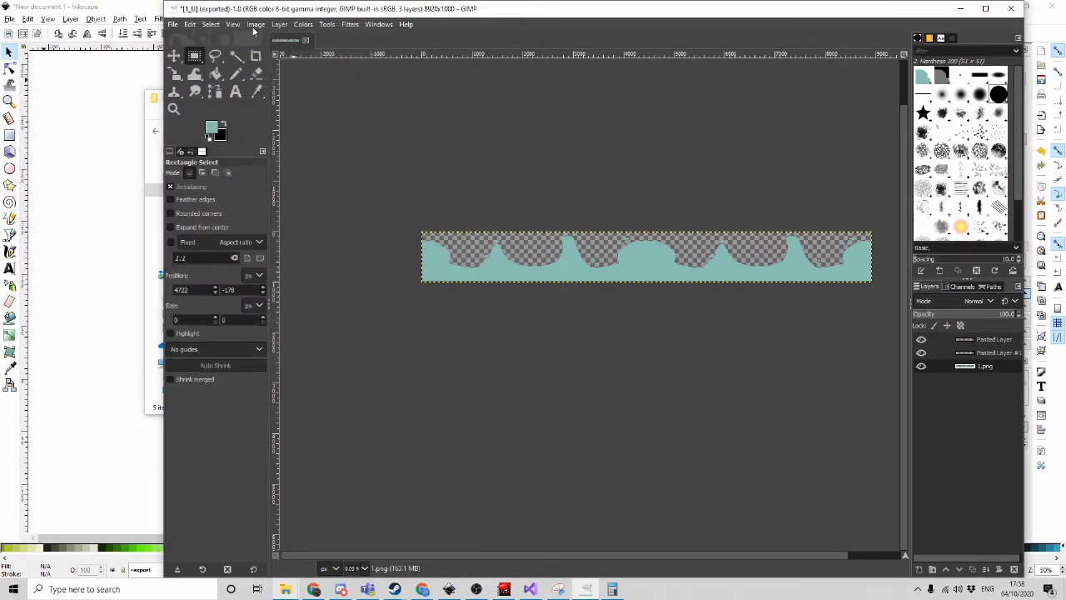
Scale the whole image in GIMP to 4460 × 500 px with cubic interpolation
{"action": "left_click", "coordinate": [209, 24]}
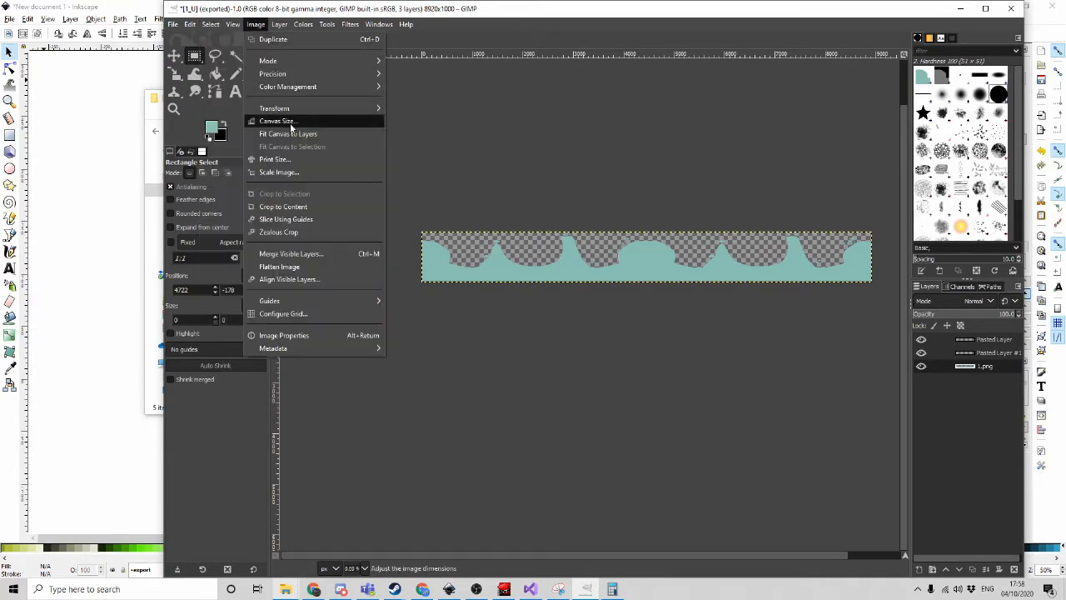
{"action": "left_click", "coordinate": [300, 171]}
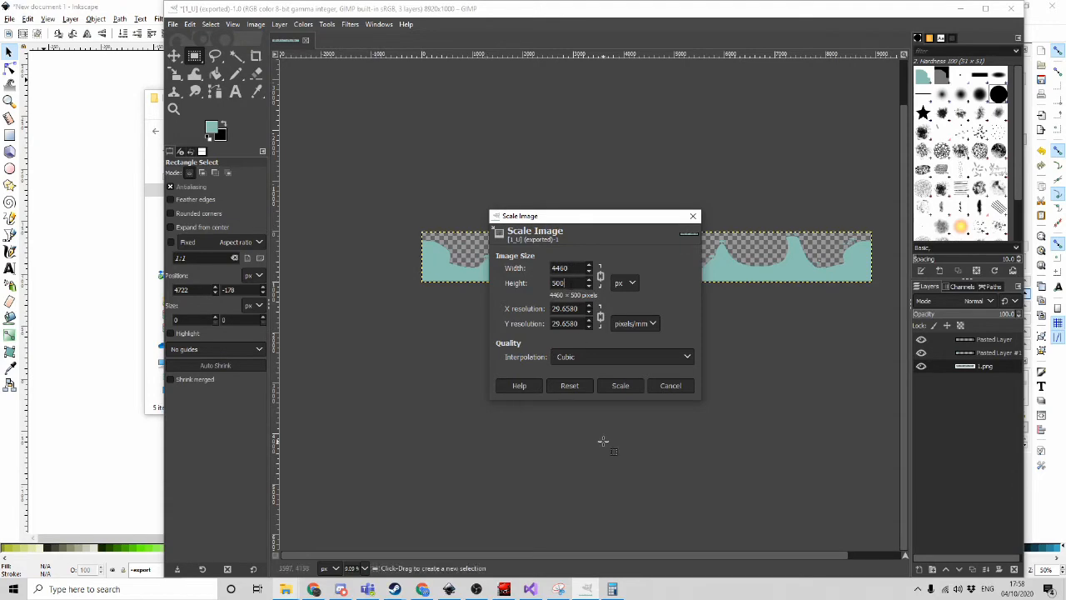
{"action": "left_click", "coordinate": [620, 386]}
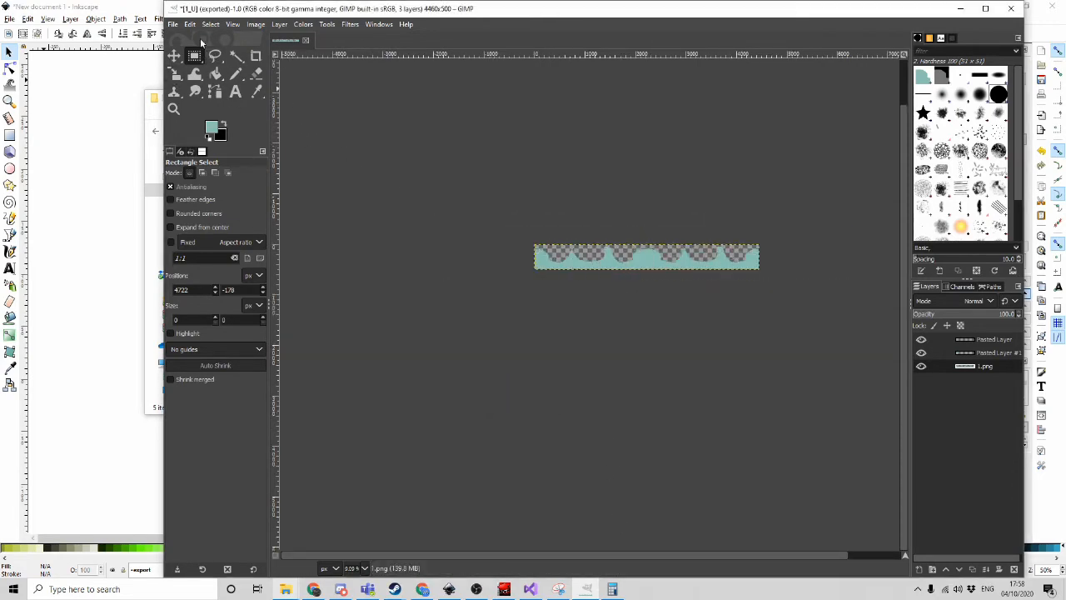
Export the scaled strip as 1_H.png in the mushroomgorge folder with the existing PNG options
{"action": "left_click", "coordinate": [173, 24]}
{"action": "left_click", "coordinate": [224, 200]}
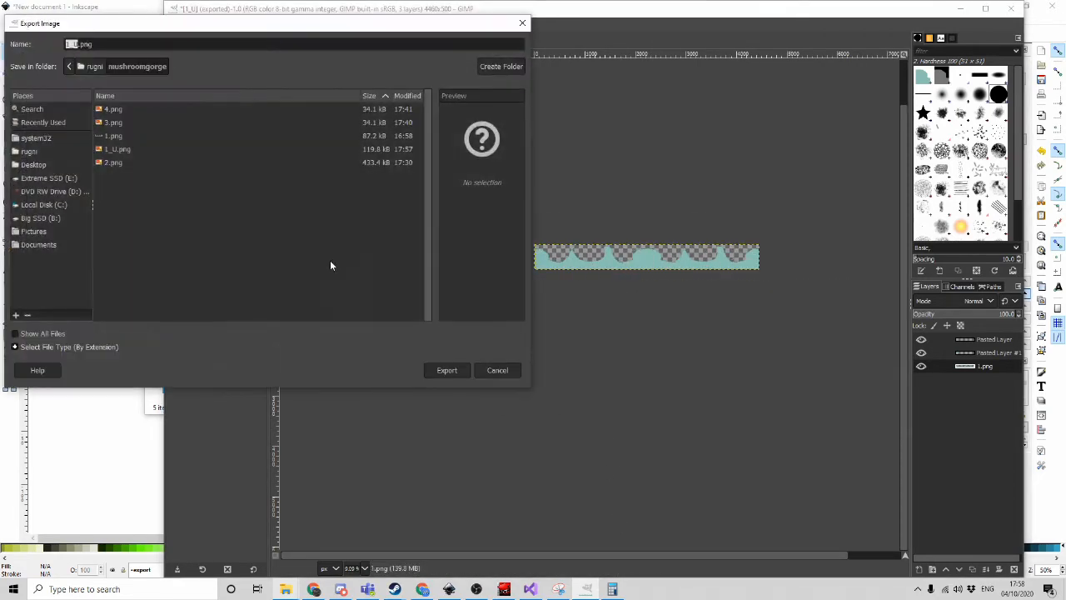
{"action": "key", "text": "Right"}
{"action": "key", "text": "BackSpace"}
{"action": "type", "text": "H"}
{"action": "left_click", "coordinate": [446, 369]}
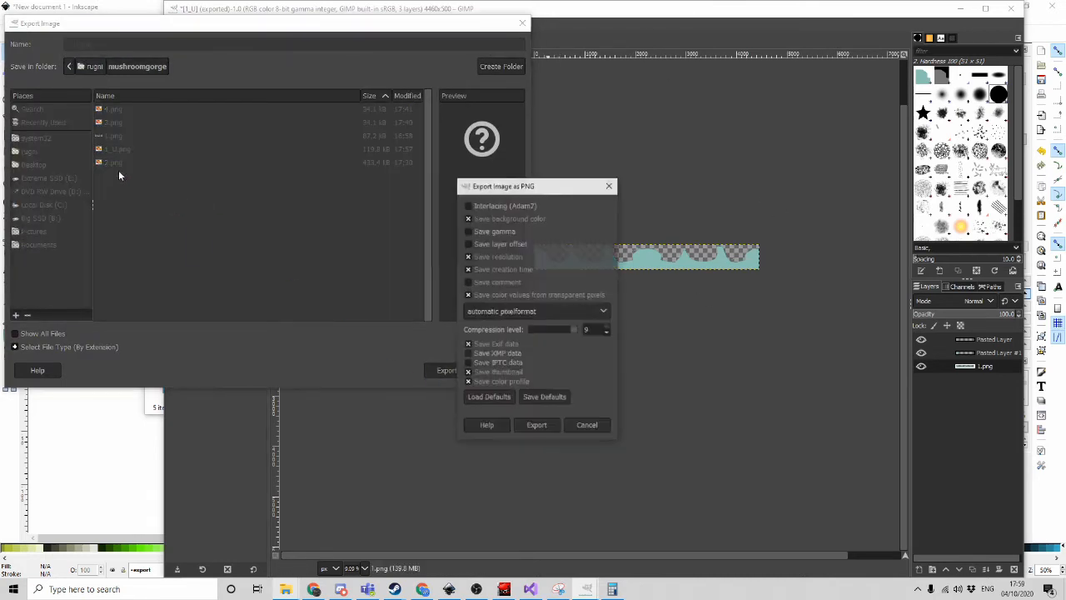
{"action": "left_click", "coordinate": [537, 423]}
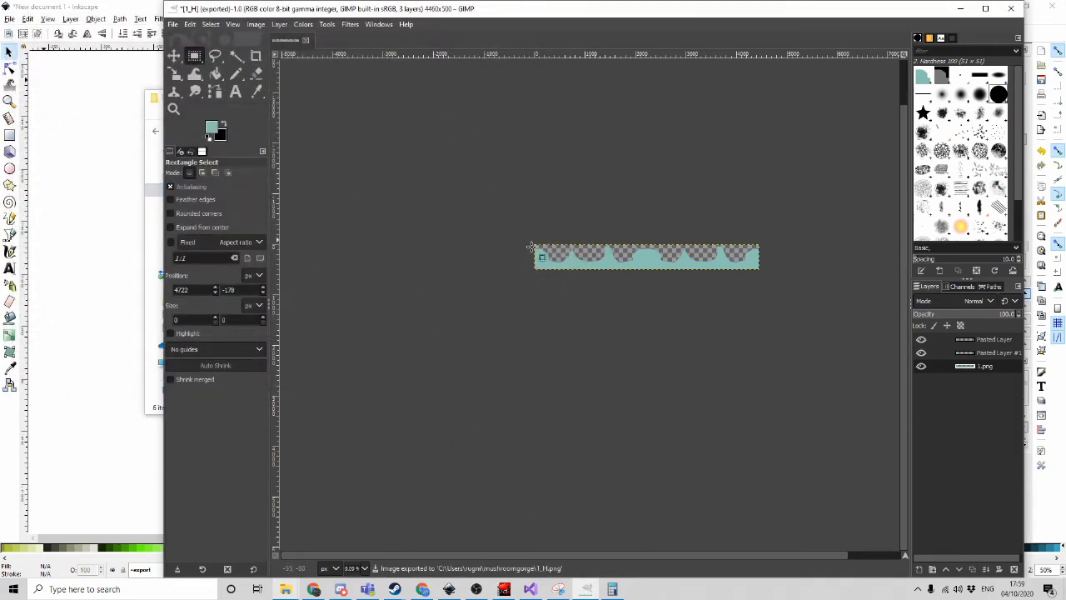
{"action": "scroll", "coordinate": [575, 226], "scroll_direction": "up", "scroll_amount": 10, "text": "ctrl"}
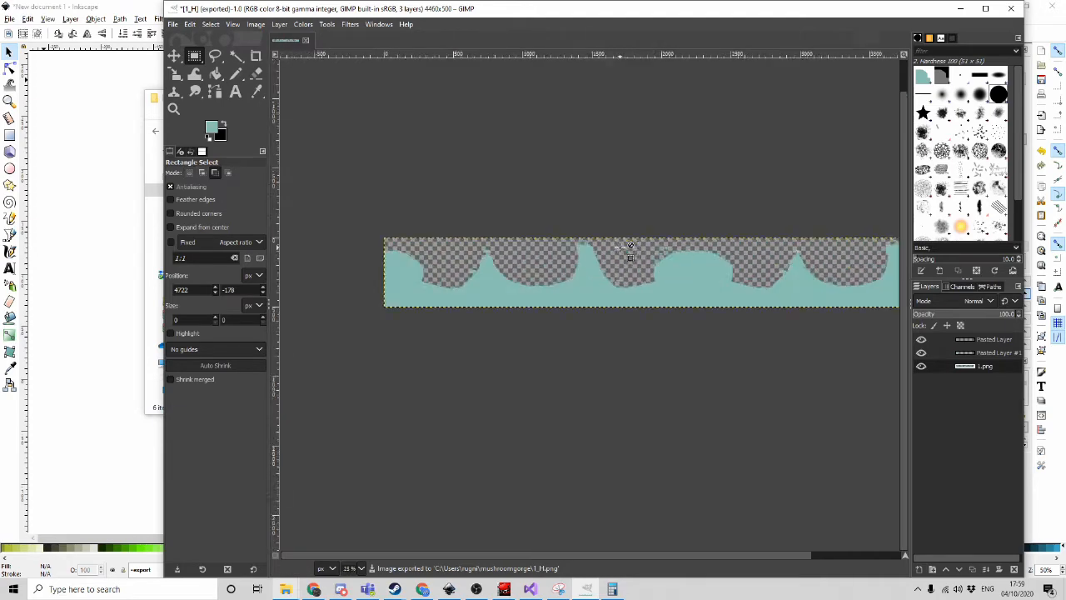
{"action": "scroll", "coordinate": [574, 227], "scroll_direction": "down", "scroll_amount": 6, "text": "ctrl"}
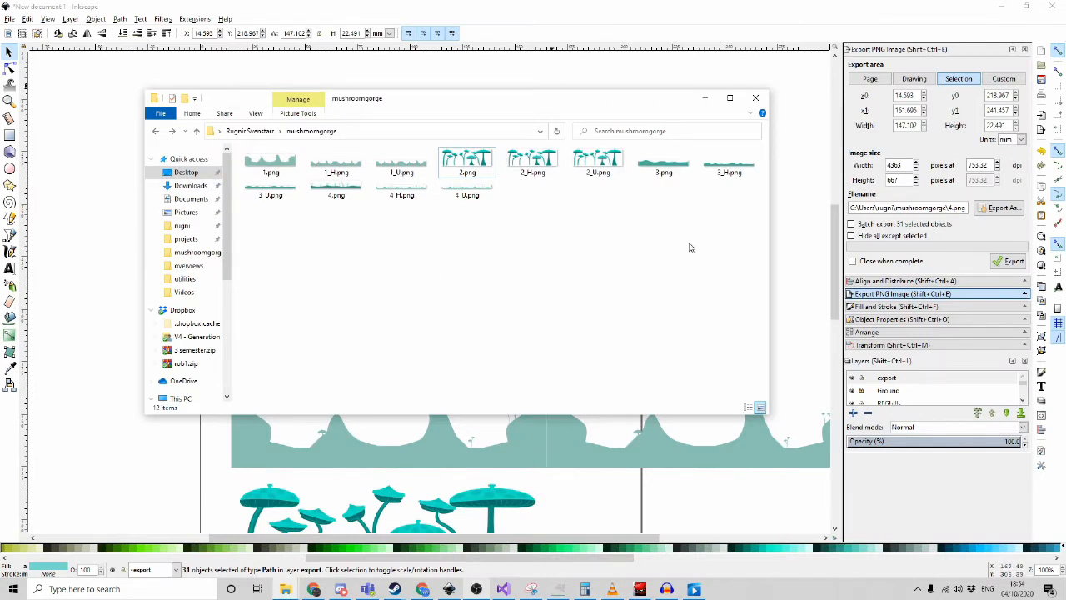
Select the H and U versions of images 1 to 4 in the source mushroomgorge folder for copying
{"action": "left_click_drag", "start_coordinate": [736, 268], "coordinate": [237, 146]}
{"action": "left_click", "coordinate": [414, 278]}
{"action": "left_click", "coordinate": [337, 171], "text": "ctrl"}
{"action": "left_click", "coordinate": [401, 167], "text": "ctrl"}
{"action": "left_click", "coordinate": [532, 166], "text": "ctrl"}
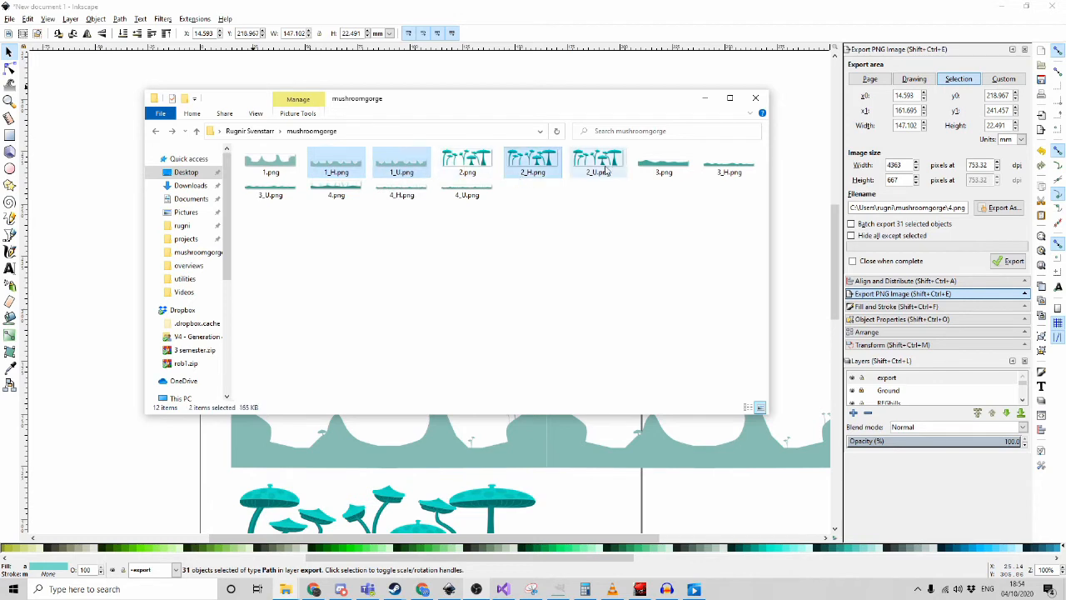
{"action": "left_click", "coordinate": [720, 169], "text": "ctrl"}
{"action": "left_click", "coordinate": [271, 190], "text": "ctrl"}
{"action": "left_click", "coordinate": [401, 190], "text": "ctrl"}
{"action": "left_click", "coordinate": [467, 190], "text": "ctrl"}
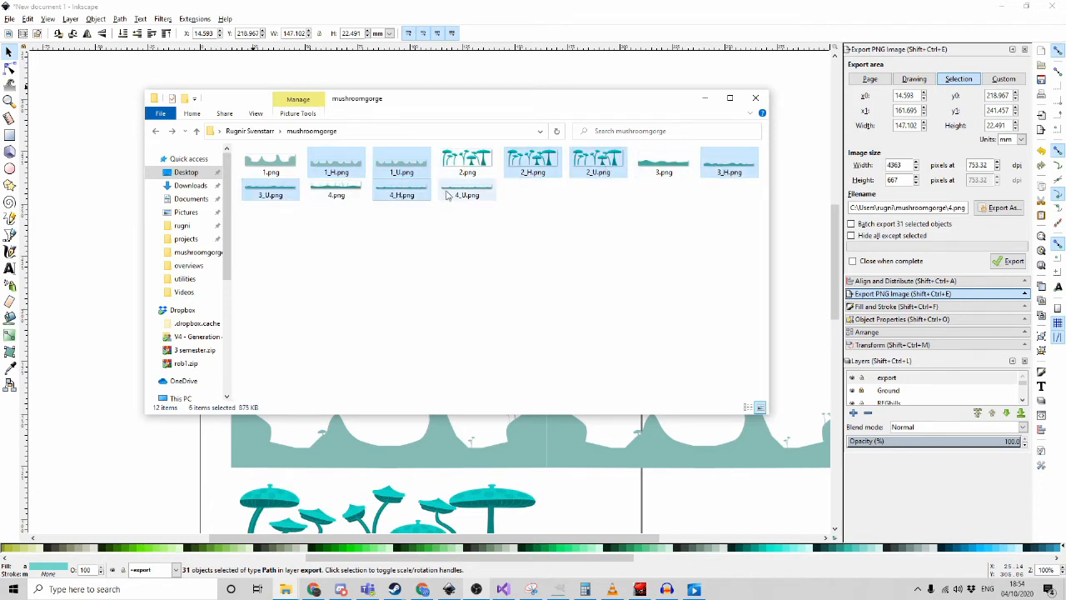
{"action": "left_click", "coordinate": [308, 170], "text": "ctrl"}
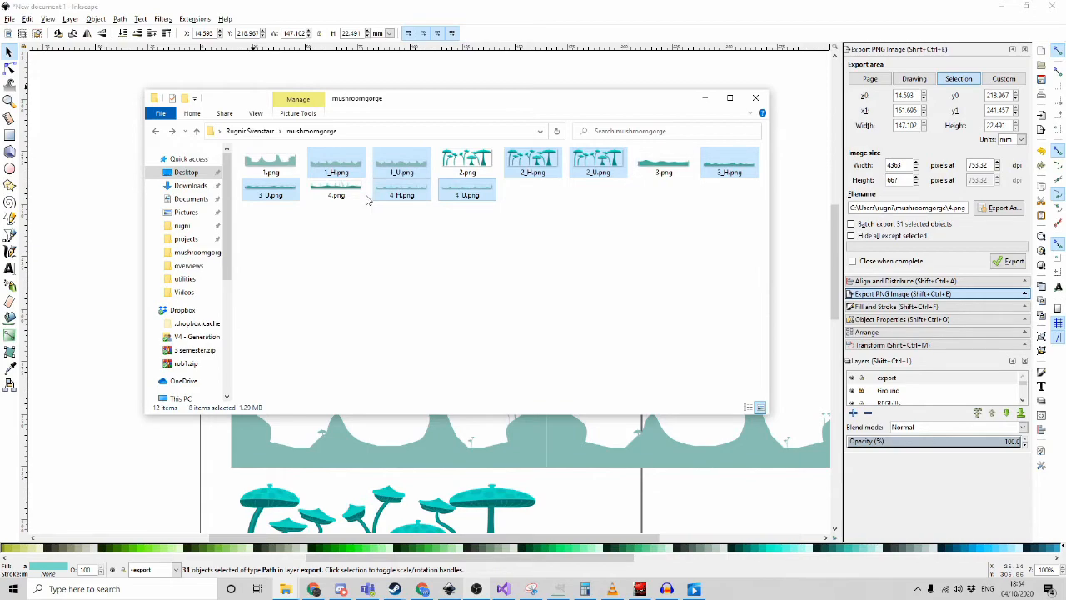
Replace the old numbered PNG layers in Patafour's bg/mushroomgorge folder with the new H and U images, keeping param.dat
{"action": "left_click", "coordinate": [291, 589]}
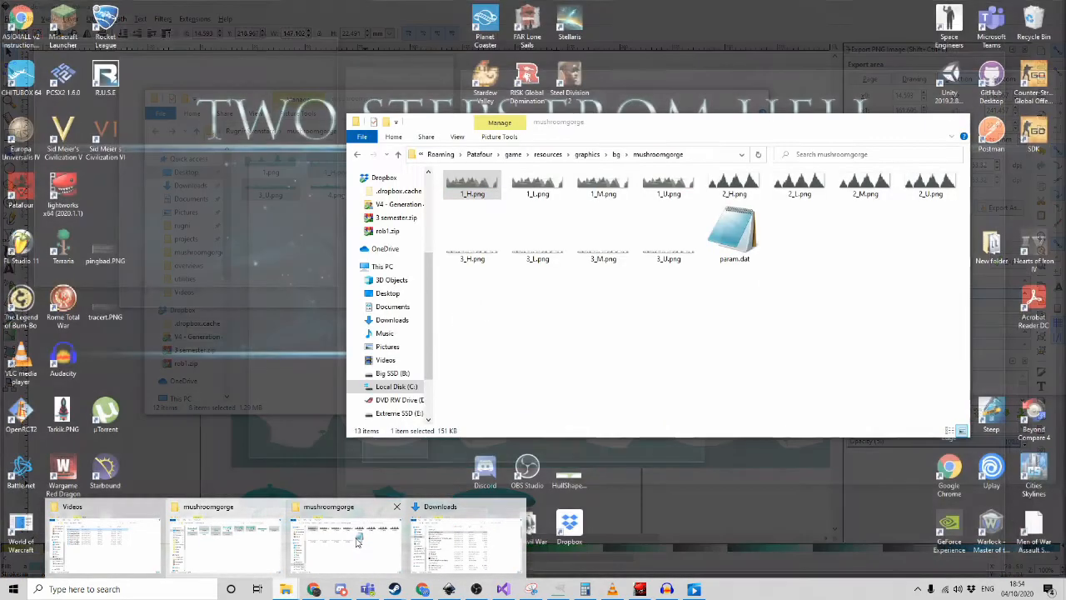
{"action": "left_click", "coordinate": [358, 537]}
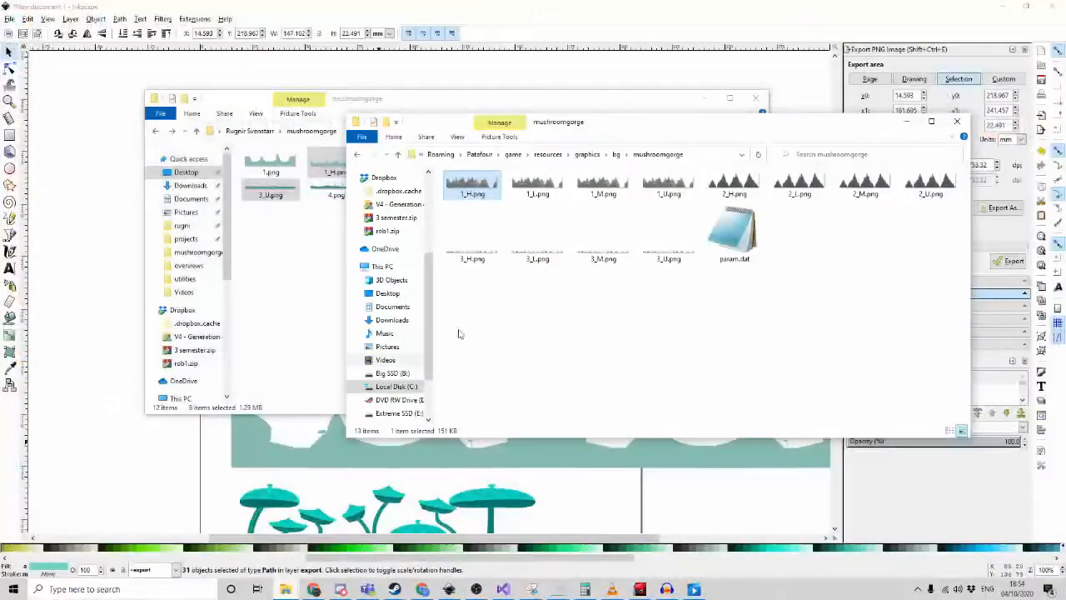
{"action": "left_click_drag", "start_coordinate": [630, 129], "coordinate": [558, 152]}
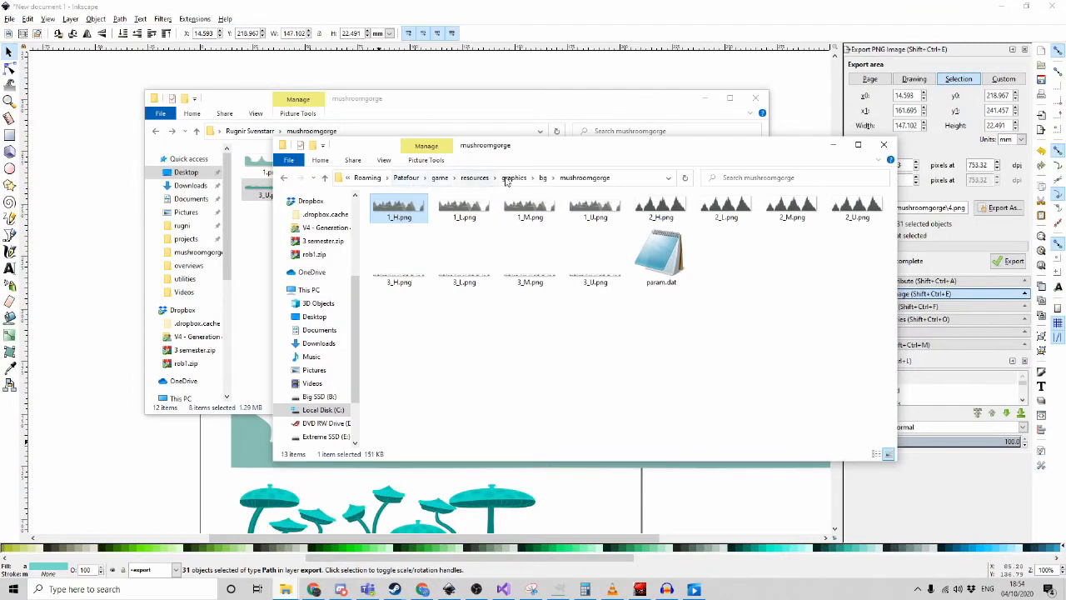
{"action": "left_click", "coordinate": [591, 356]}
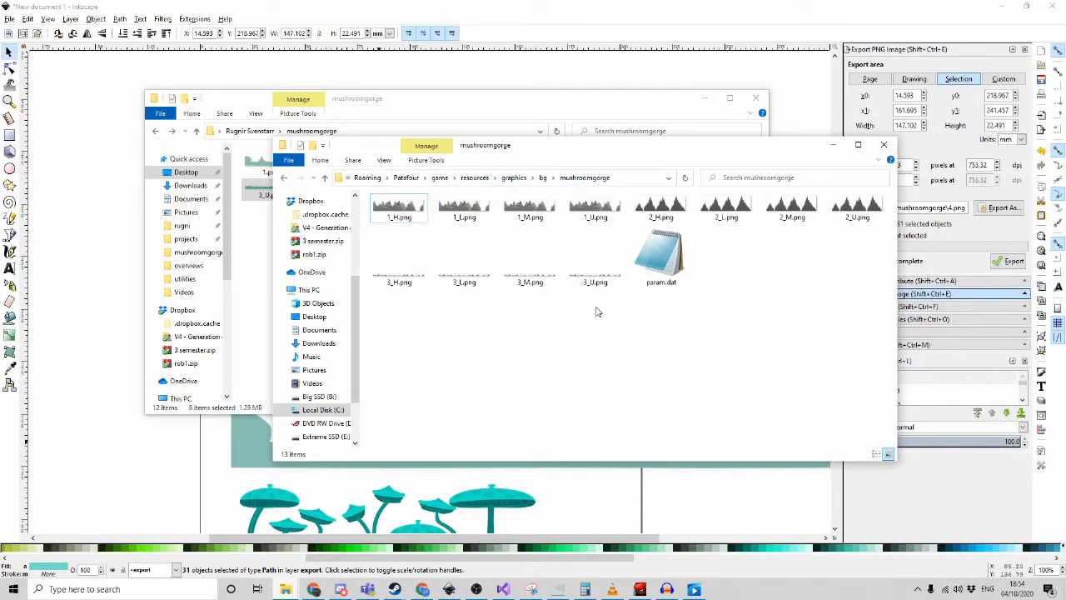
{"action": "left_click_drag", "start_coordinate": [608, 328], "coordinate": [362, 190]}
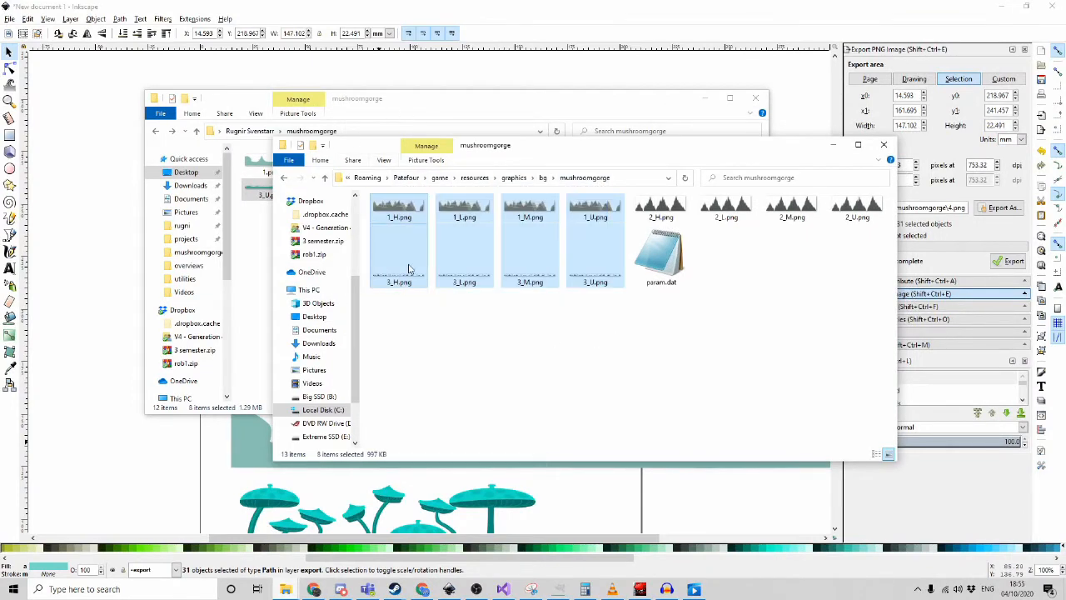
{"action": "key", "text": "Delete"}
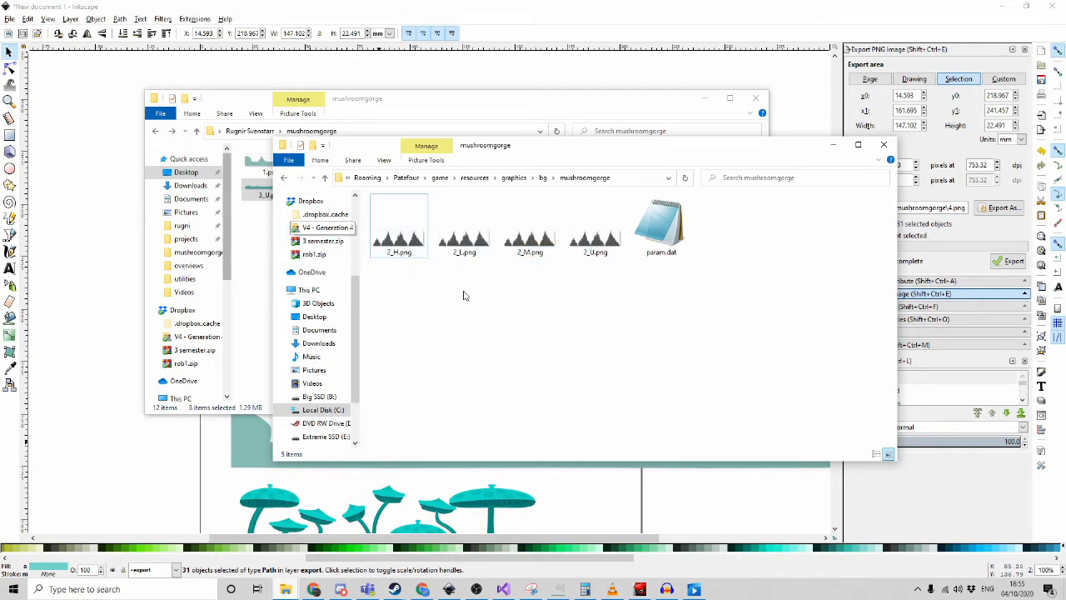
{"action": "left_click_drag", "start_coordinate": [577, 301], "coordinate": [366, 192]}
{"action": "key", "text": "Delete"}
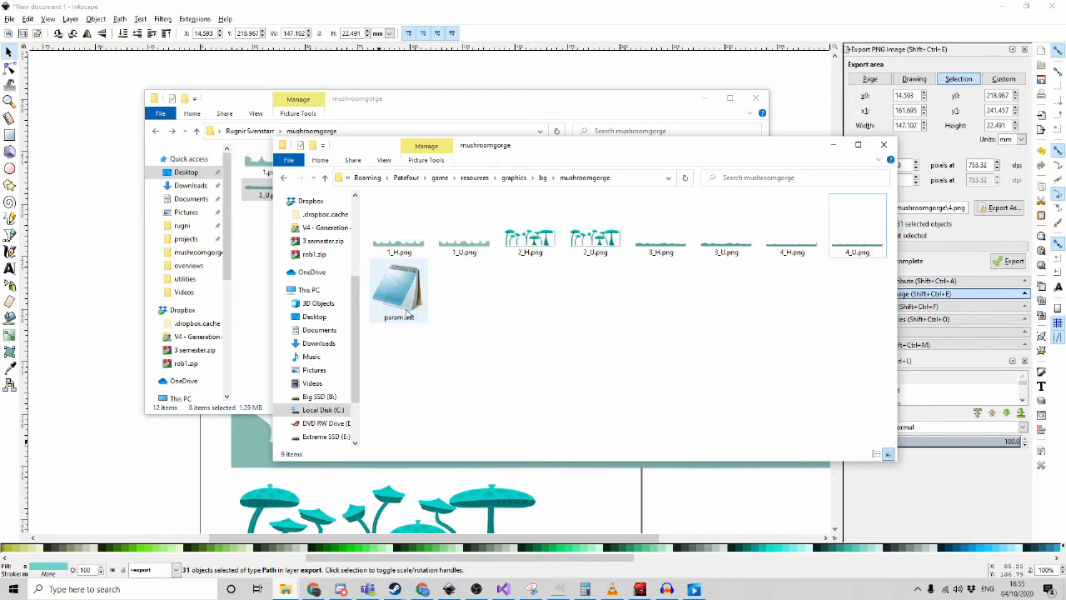
Open param.dat from Patafour's mushroomgorge folder in Notepad and clear the folder windows away from the drawing
{"action": "left_click_drag", "start_coordinate": [523, 147], "coordinate": [459, 88]}
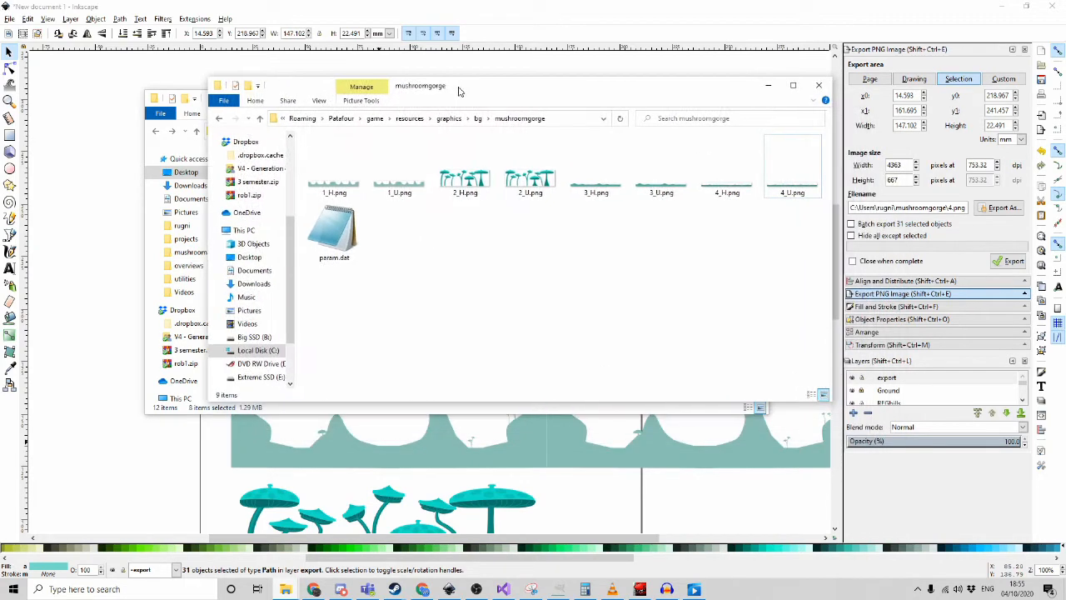
{"action": "right_click", "coordinate": [344, 232]}
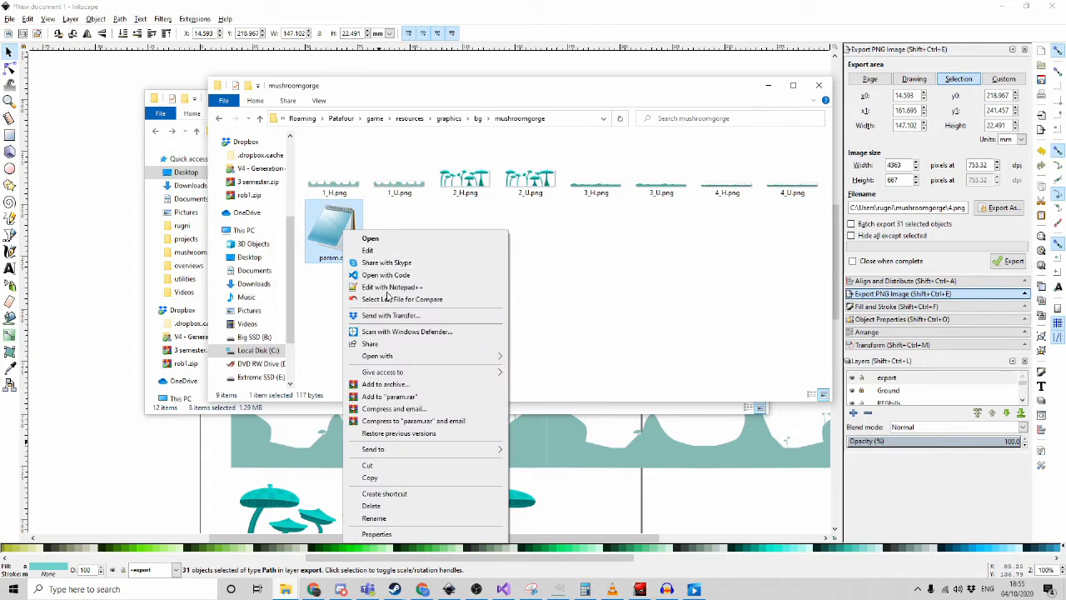
{"action": "left_click", "coordinate": [398, 251]}
{"action": "left_click_drag", "start_coordinate": [406, 158], "coordinate": [756, 162]}
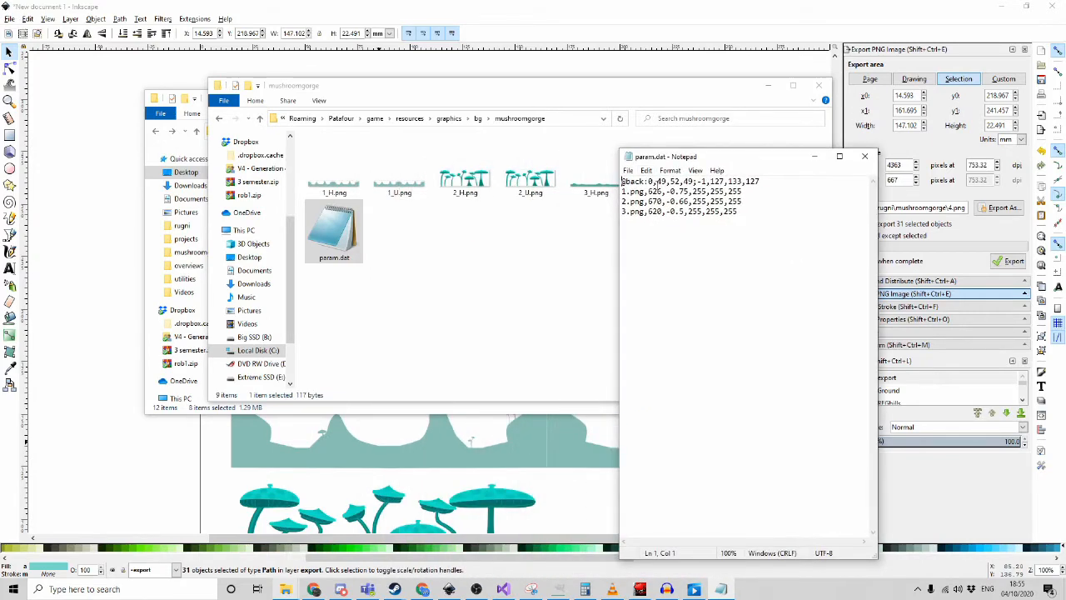
{"action": "left_click", "coordinate": [768, 86]}
{"action": "left_click", "coordinate": [707, 99]}
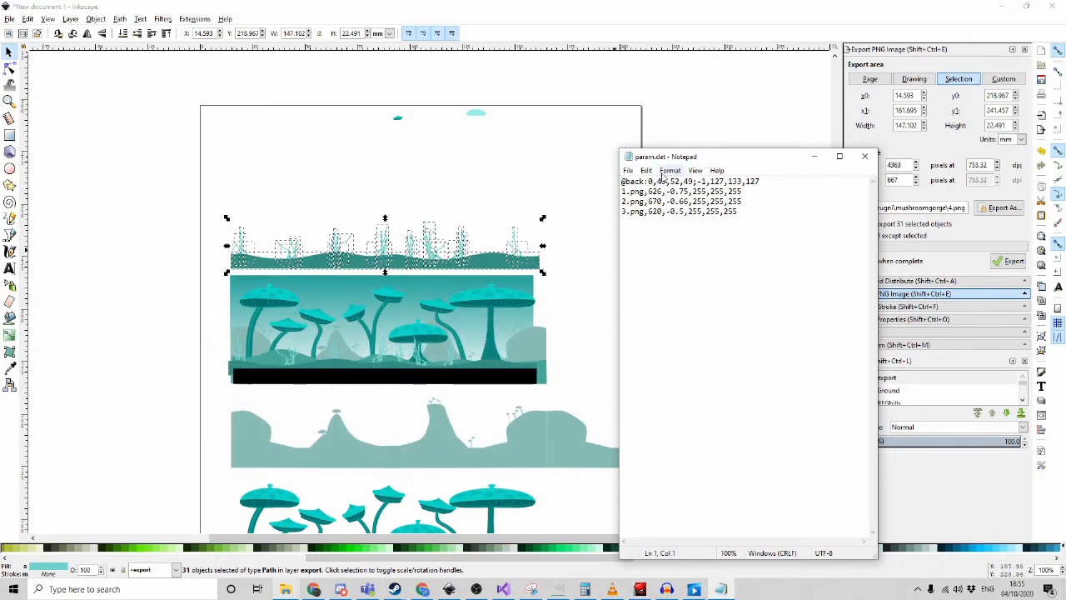
{"action": "left_click_drag", "start_coordinate": [657, 183], "coordinate": [689, 184]}
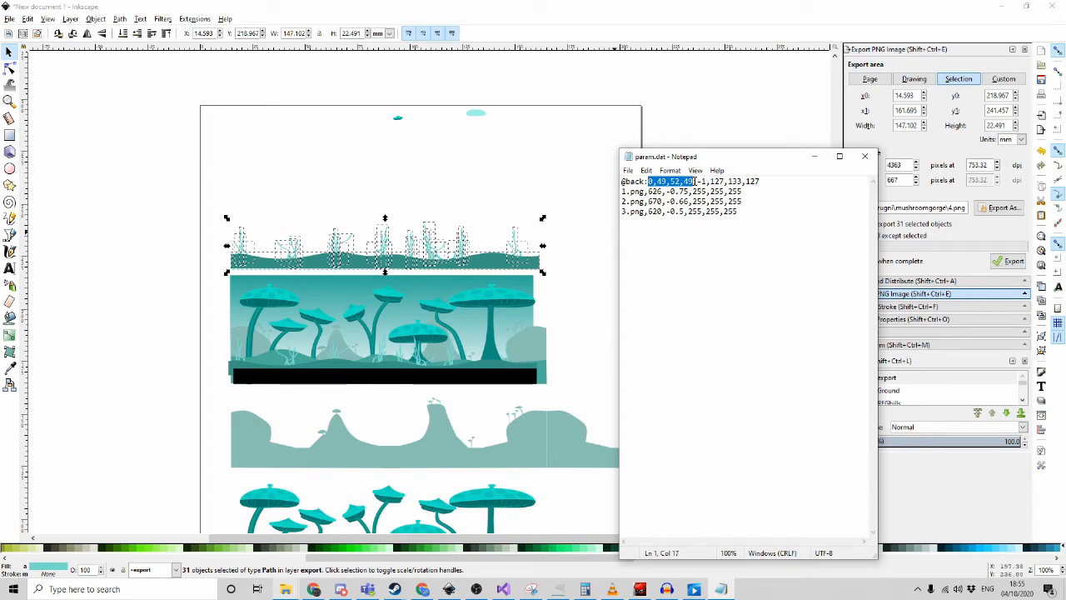
{"action": "left_click_drag", "start_coordinate": [697, 181], "coordinate": [783, 178]}
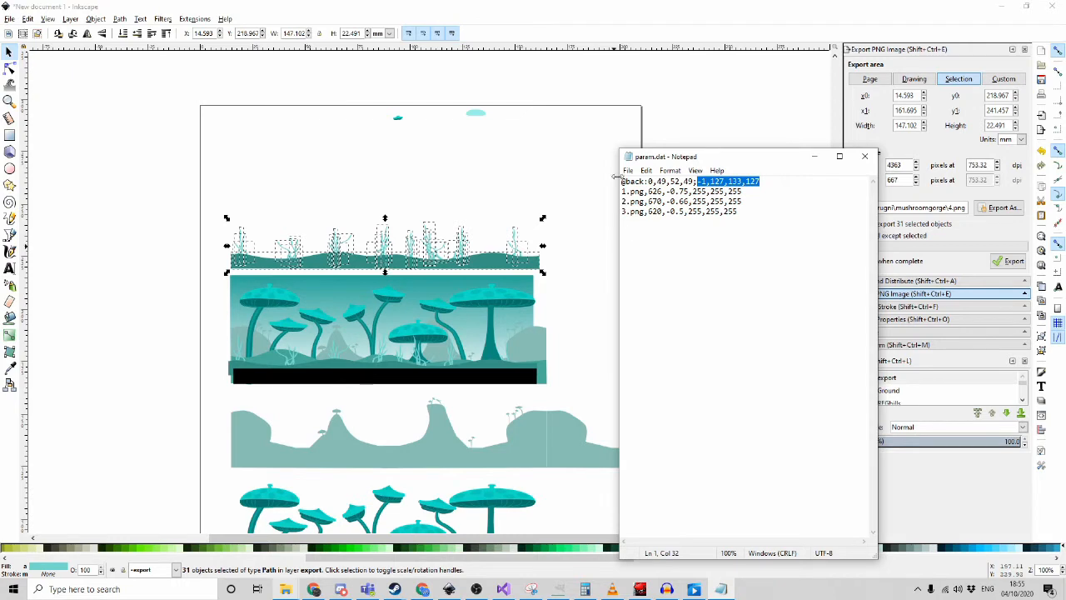
{"action": "left_click_drag", "start_coordinate": [623, 181], "coordinate": [767, 175]}
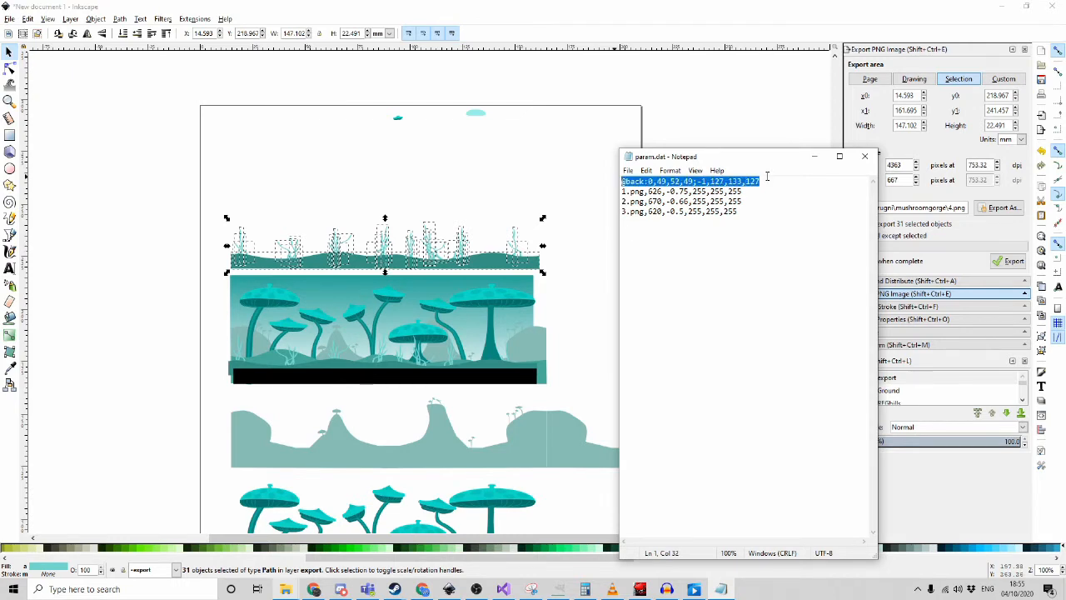
Switch to Inkscape, unlock the Sky layer and select the upper gradient stop of its background rectangle
{"action": "left_click", "coordinate": [579, 325]}
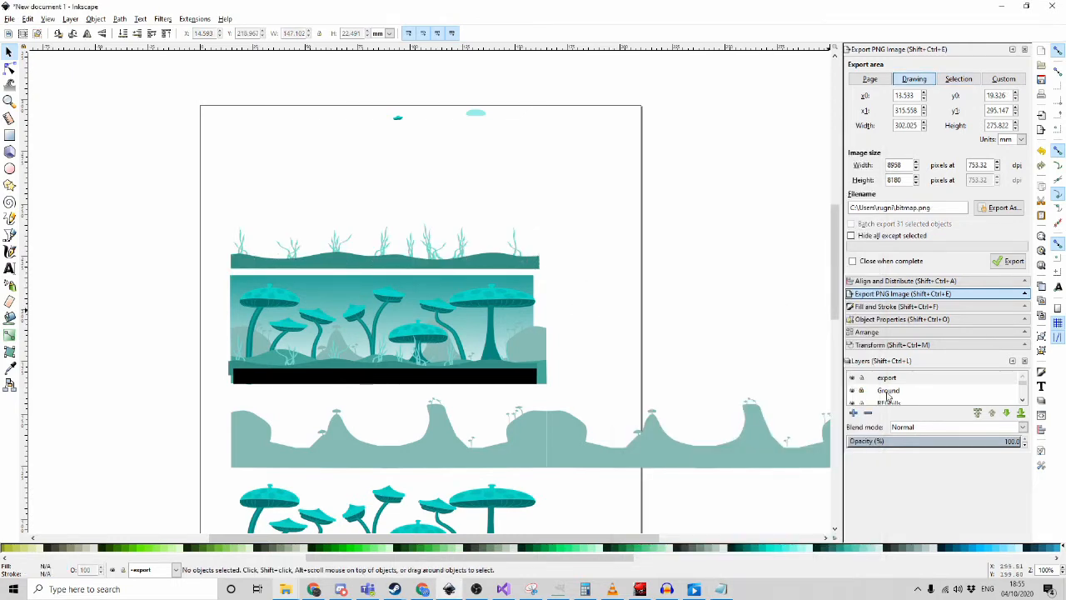
{"action": "scroll", "coordinate": [884, 383], "scroll_direction": "down", "scroll_amount": 3}
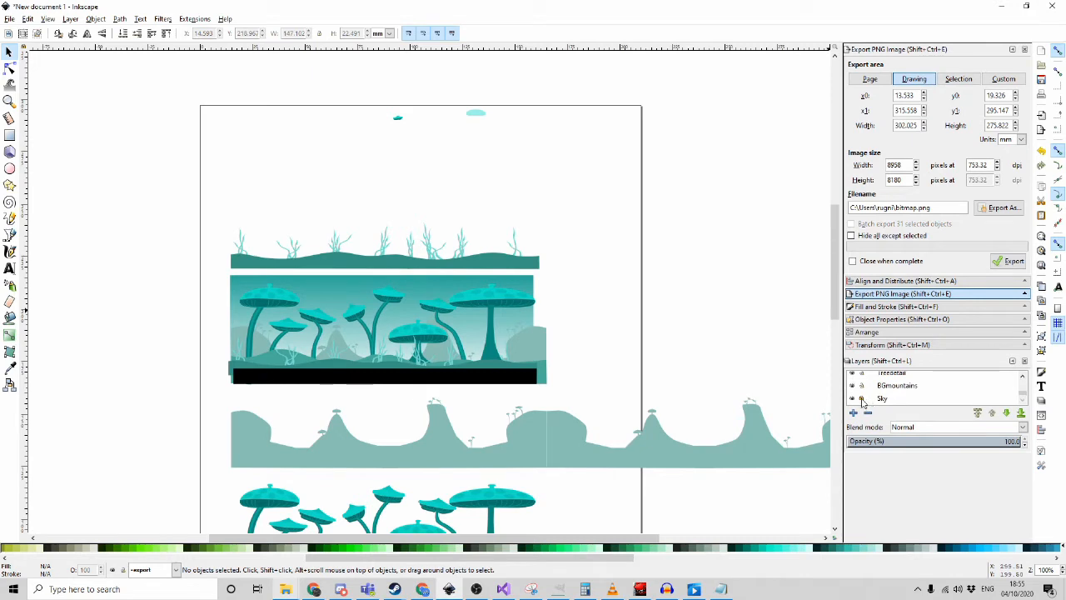
{"action": "left_click", "coordinate": [345, 284]}
{"action": "key", "text": "n"}
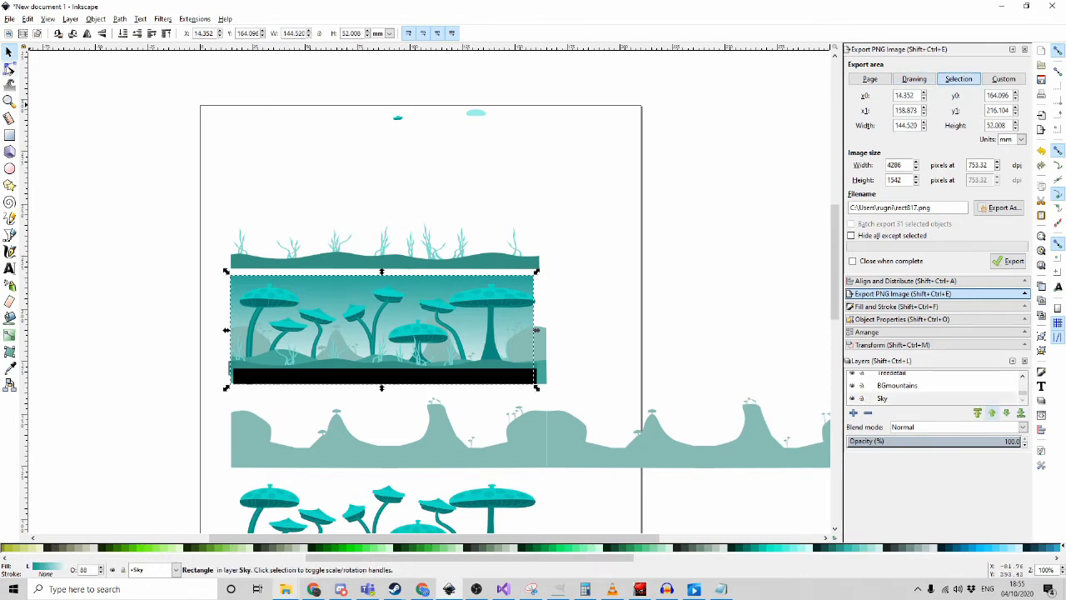
{"action": "left_click", "coordinate": [367, 276]}
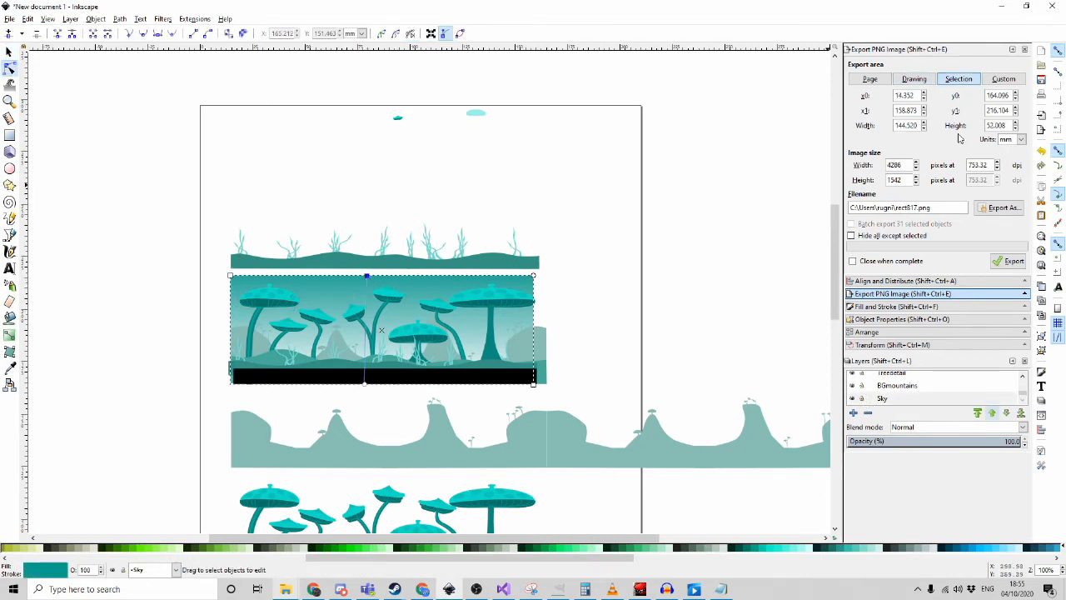
Show the upper sky gradient stop's fill colour and read its RGB values
{"action": "left_click", "coordinate": [919, 307]}
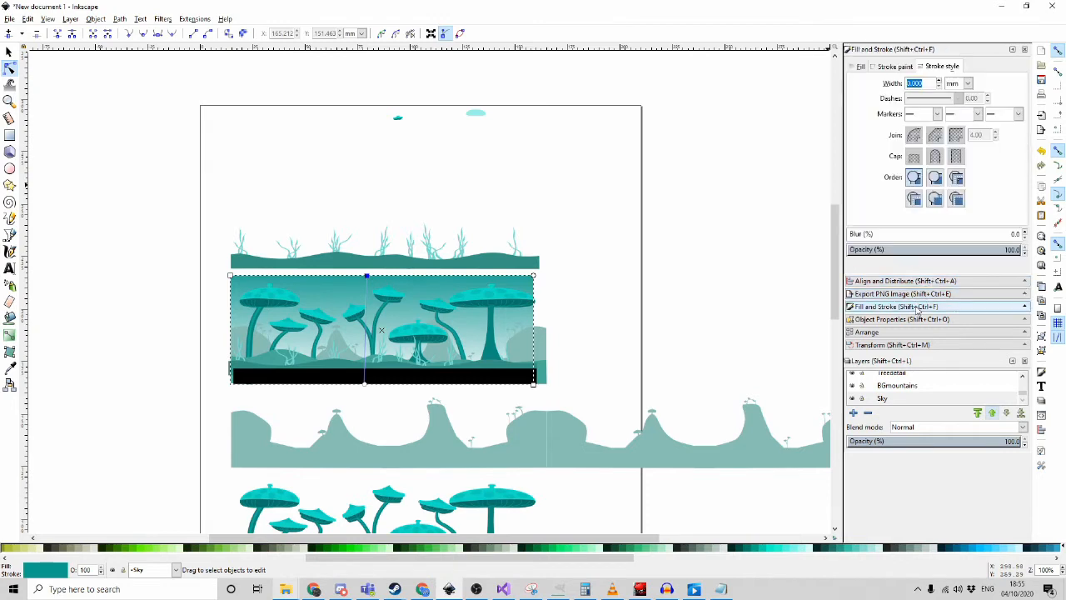
{"action": "left_click", "coordinate": [863, 67]}
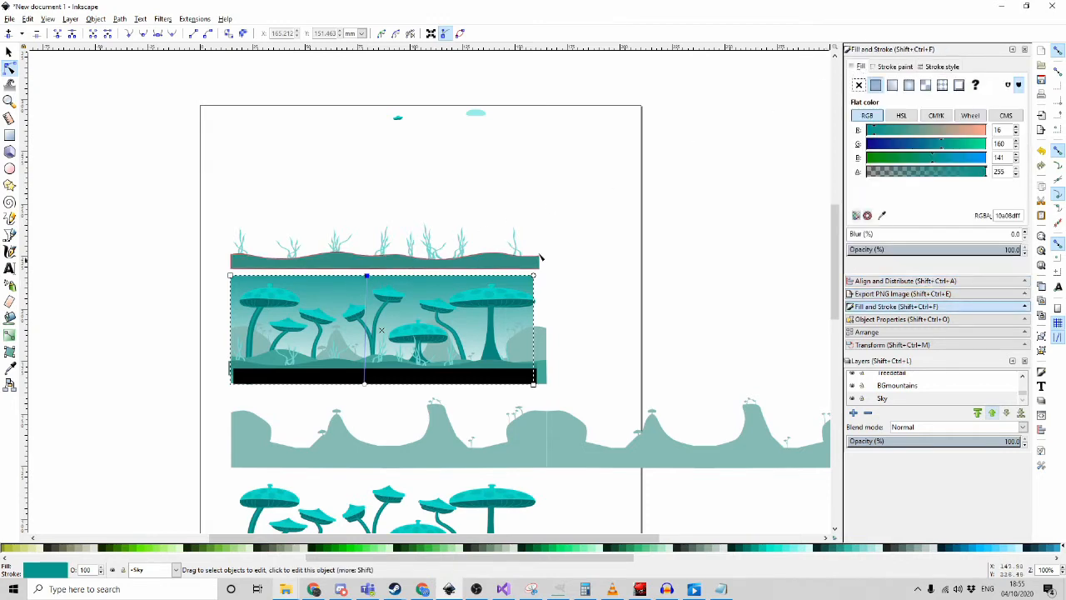
{"action": "left_click", "coordinate": [900, 116]}
{"action": "left_click", "coordinate": [867, 117]}
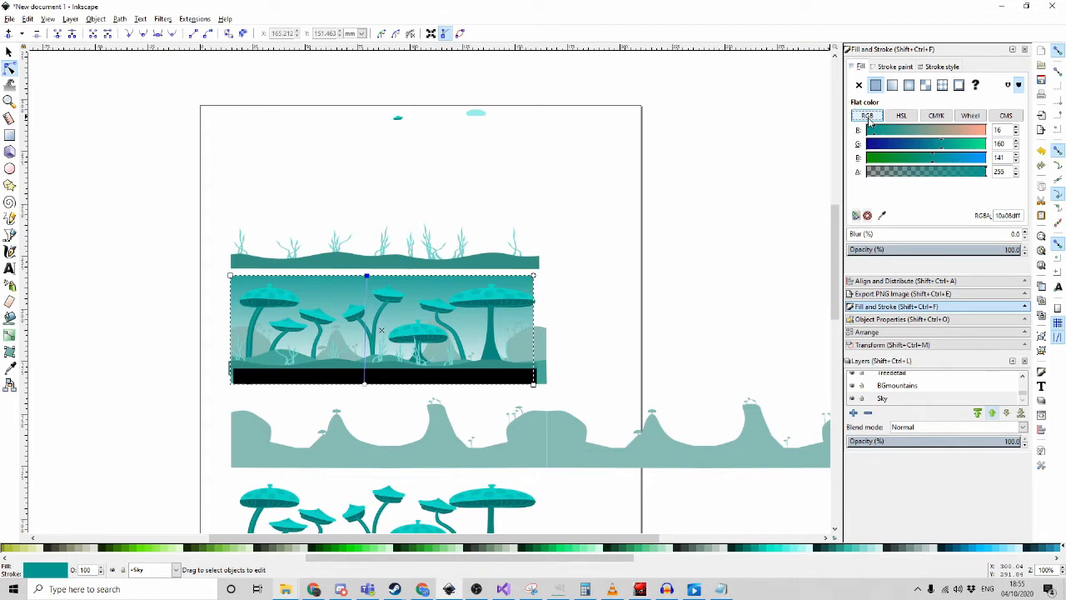
{"action": "left_click", "coordinate": [900, 116]}
{"action": "left_click", "coordinate": [867, 116]}
{"action": "scroll", "coordinate": [373, 267], "scroll_direction": "up", "scroll_amount": 3}
{"action": "scroll", "coordinate": [374, 263], "scroll_direction": "down", "scroll_amount": 1}
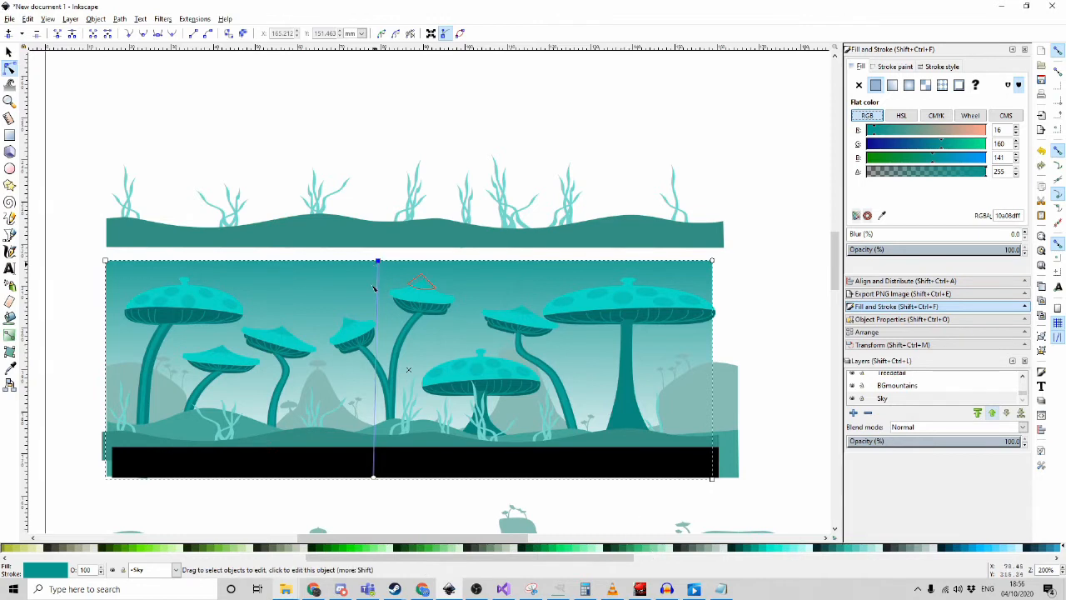
{"action": "left_click", "coordinate": [722, 589]}
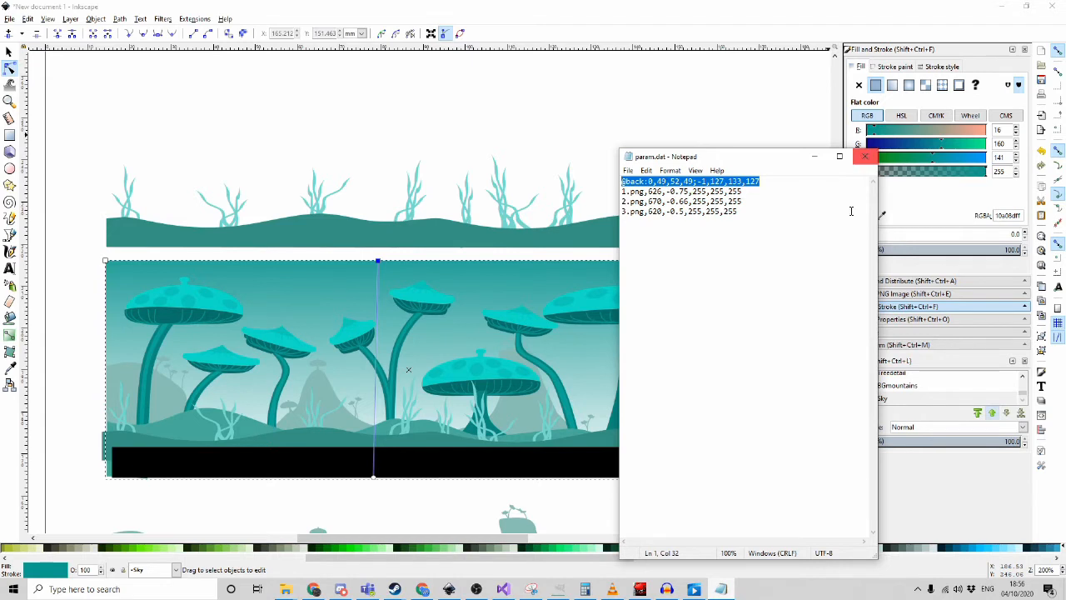
{"action": "left_click", "coordinate": [658, 180]}
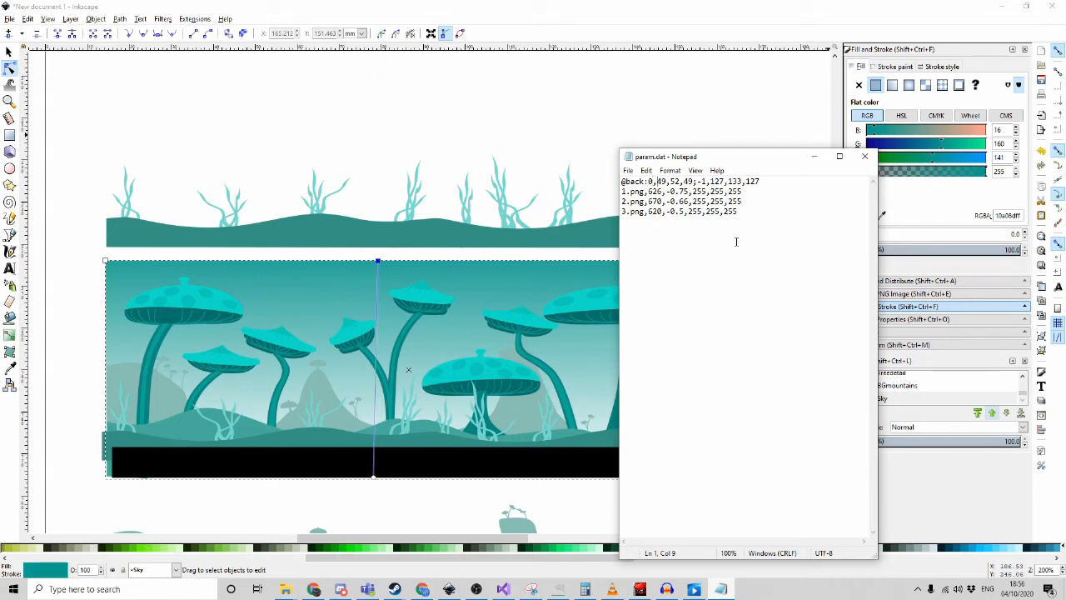
{"action": "key", "text": "BackSpace"}
{"action": "key", "text": "BackSpace"}
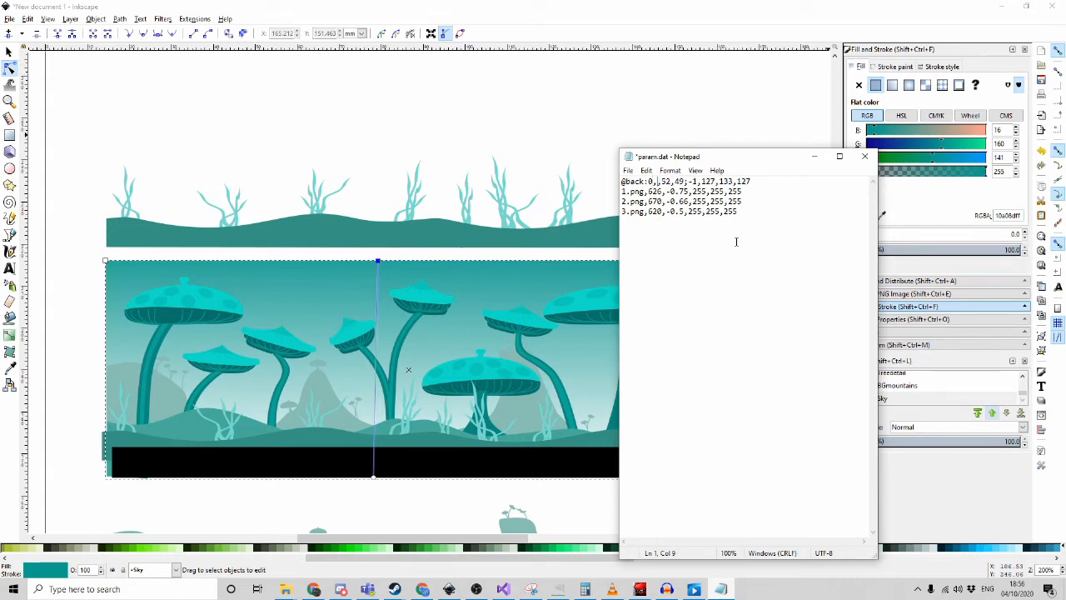
{"action": "type", "text": "16"}
{"action": "key", "text": "BackSpace"}
{"action": "key", "text": "BackSpace"}
{"action": "type", "text": "160"}
{"action": "key", "text": "BackSpace"}
{"action": "key", "text": "BackSpace"}
{"action": "type", "text": "141"}
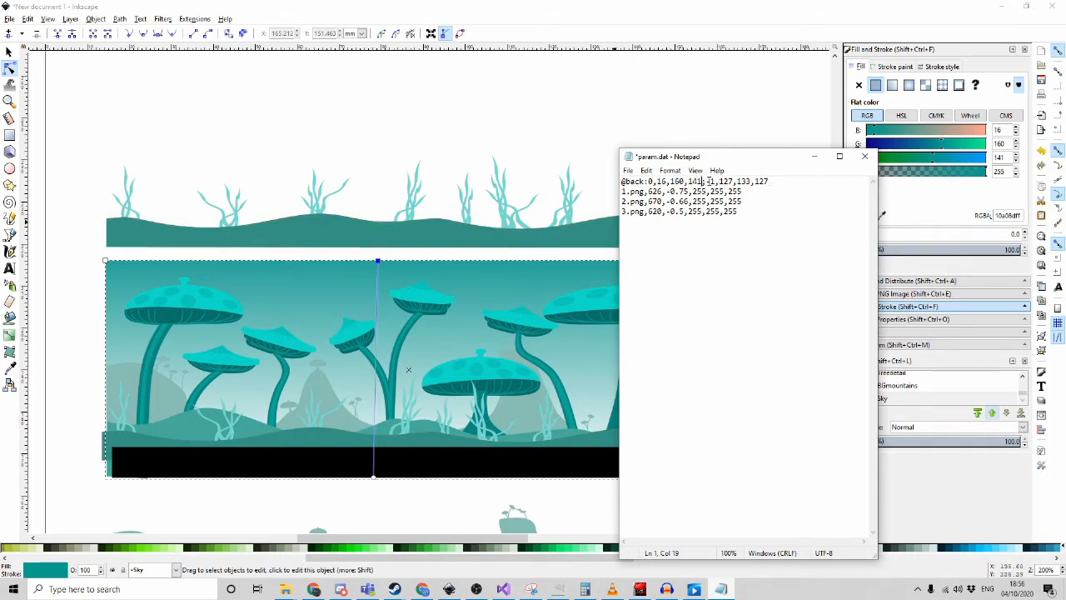
{"action": "left_click", "coordinate": [375, 477]}
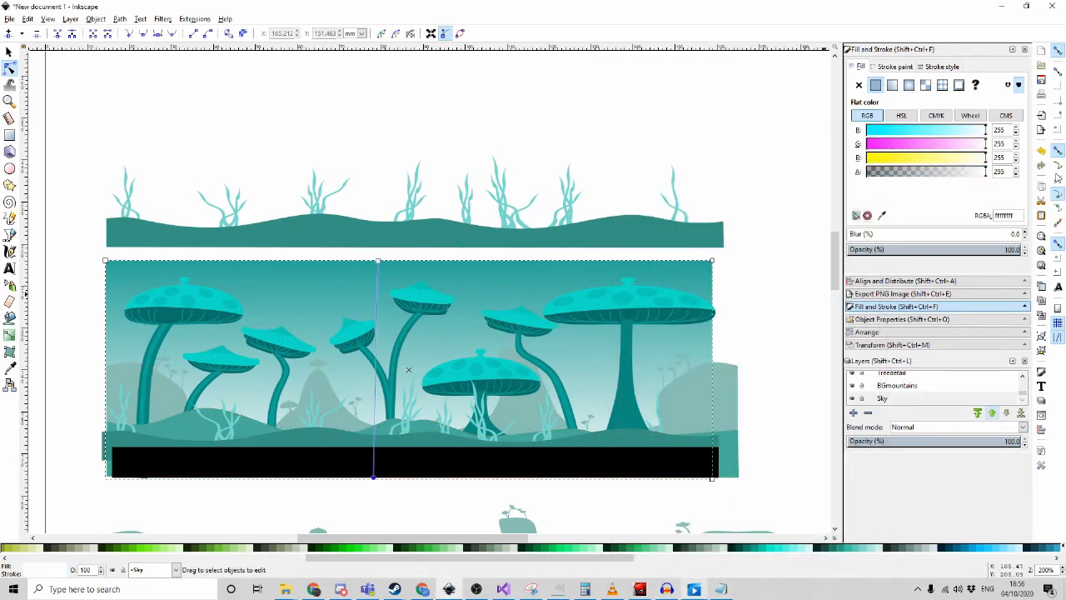
{"action": "left_click", "coordinate": [721, 589]}
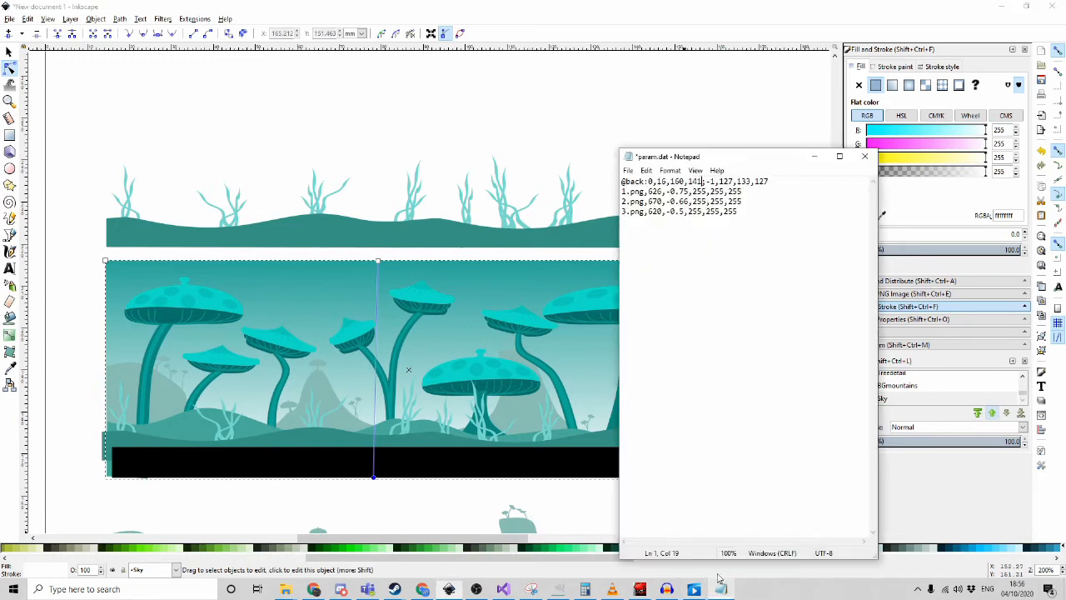
{"action": "left_click_drag", "start_coordinate": [710, 181], "coordinate": [768, 181]}
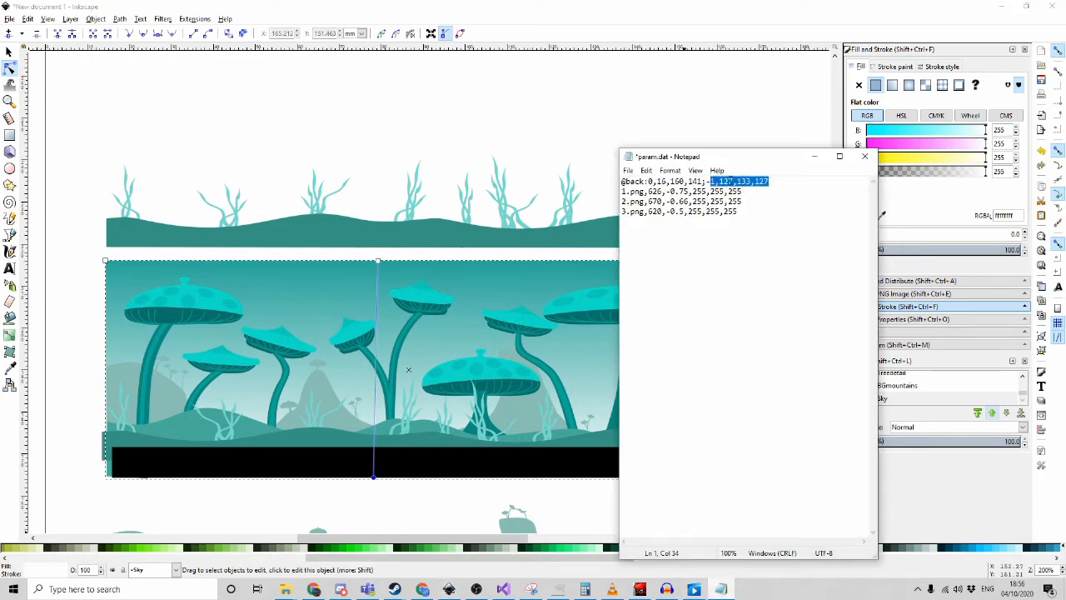
{"action": "left_click", "coordinate": [731, 181]}
{"action": "key", "text": "BackSpace"}
{"action": "key", "text": "BackSpace"}
{"action": "key", "text": "BackSpace"}
{"action": "type", "text": "255"}
{"action": "key", "text": "Right"}
{"action": "key", "text": "Right"}
{"action": "key", "text": "BackSpace"}
{"action": "key", "text": "BackSpace"}
{"action": "key", "text": "BackSpace"}
{"action": "type", "text": "255"}
{"action": "key", "text": "Right"}
{"action": "key", "text": "Right"}
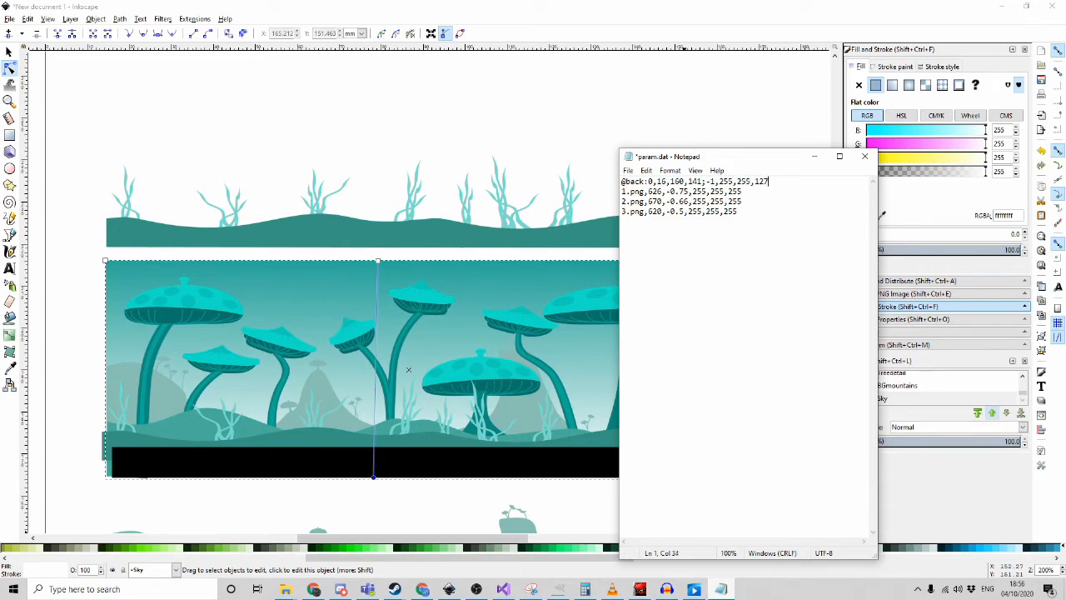
{"action": "key", "text": "BackSpace"}
{"action": "key", "text": "BackSpace"}
{"action": "key", "text": "BackSpace"}
{"action": "type", "text": "255"}
{"action": "left_click_drag", "start_coordinate": [803, 181], "coordinate": [706, 181]}
{"action": "key", "text": "shift+Home"}
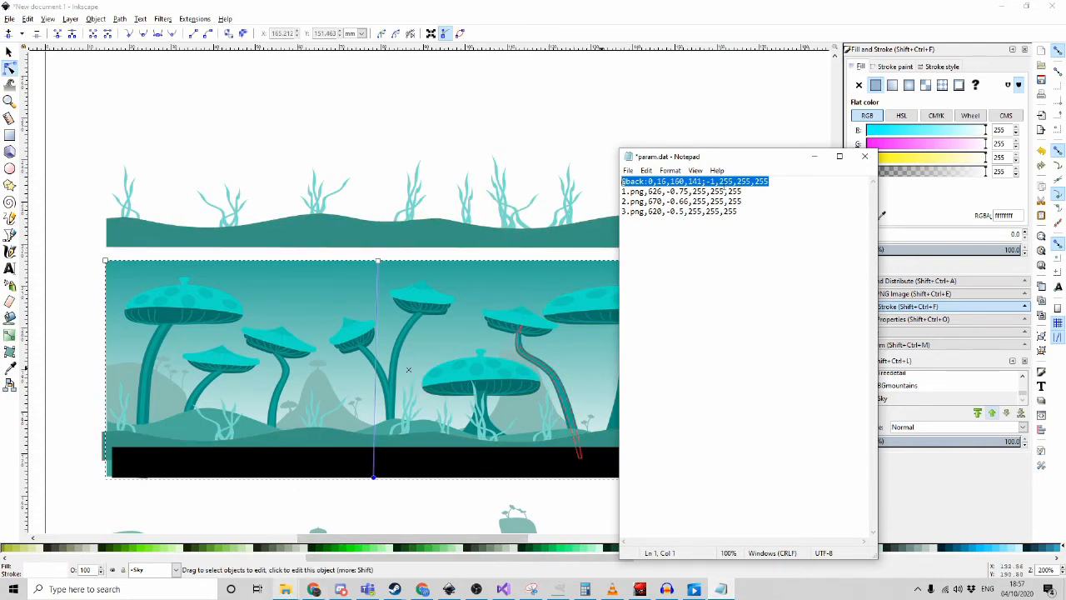
Duplicate the 3.png layer line in param.dat and rename the copy's image as 4.png
{"action": "left_click_drag", "start_coordinate": [771, 216], "coordinate": [783, 203]}
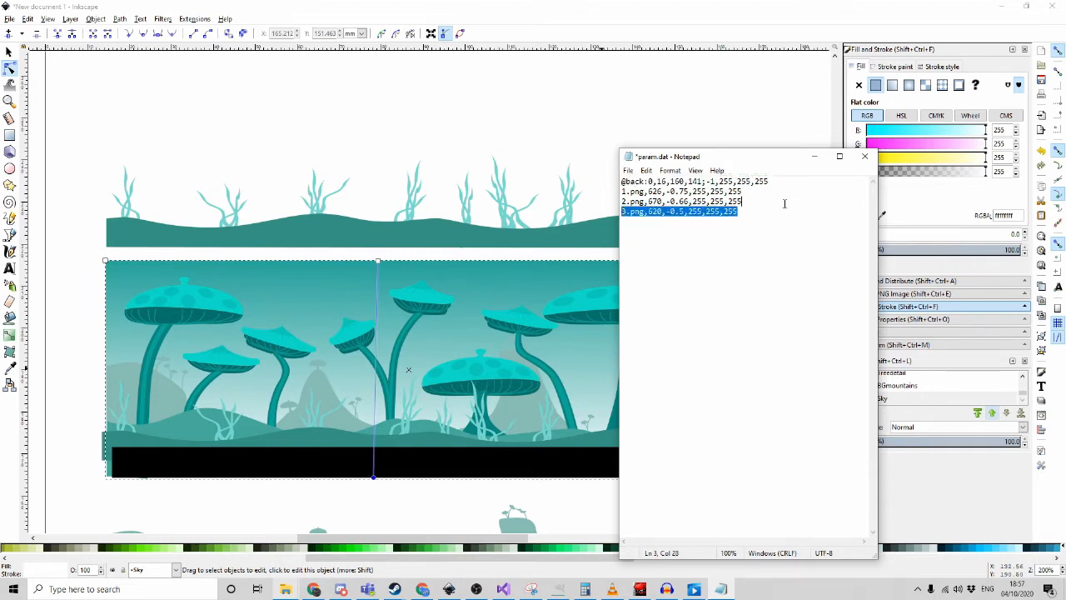
{"action": "key", "text": "ctrl+c"}
{"action": "key", "text": "ctrl+v"}
{"action": "key", "text": "ctrl+v"}
{"action": "left_click", "coordinate": [624, 222]}
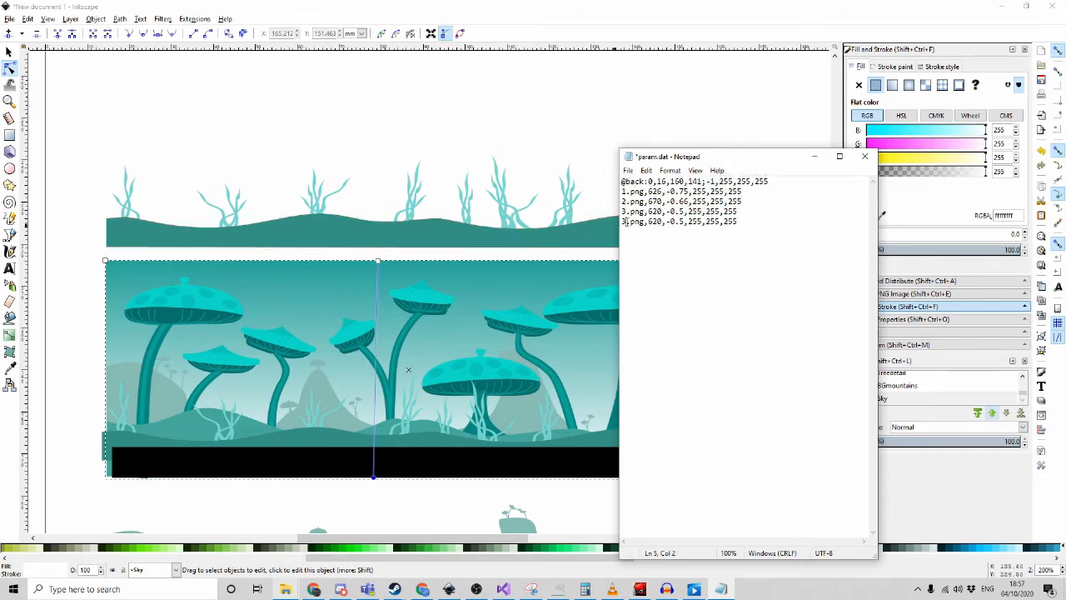
{"action": "key", "text": "BackSpace"}
{"action": "type", "text": "4"}
Compare the 1.png layer name in param.dat with the image files in the mushroomgorge folder
{"action": "left_click", "coordinate": [648, 191]}
{"action": "key", "text": "shift+Left"}
{"action": "key", "text": "Up"}
{"action": "left_click_drag", "start_coordinate": [622, 191], "coordinate": [646, 190]}
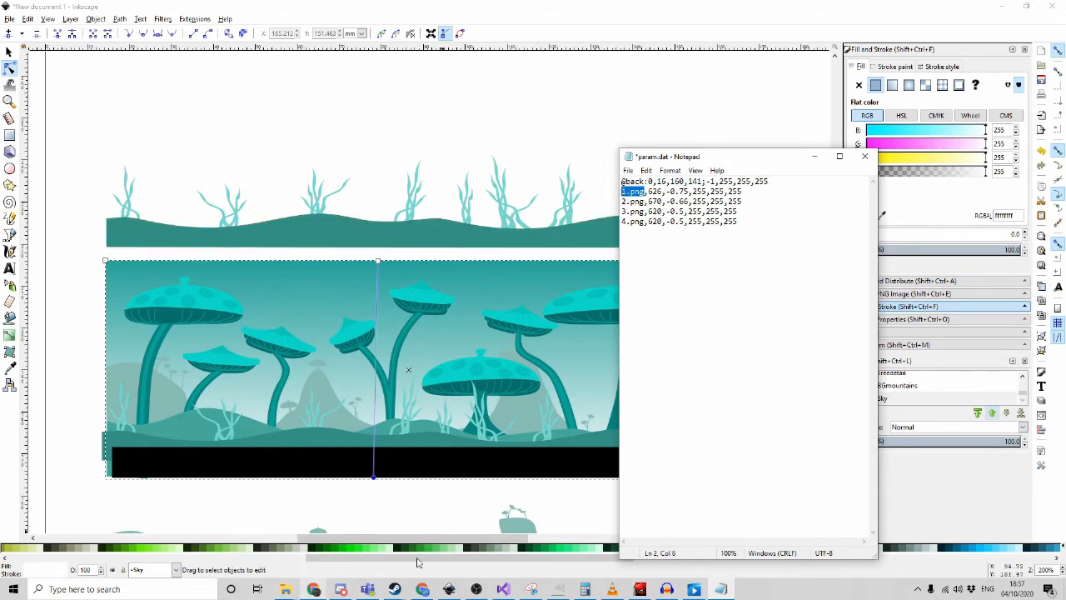
{"action": "mouse_move", "coordinate": [292, 588]}
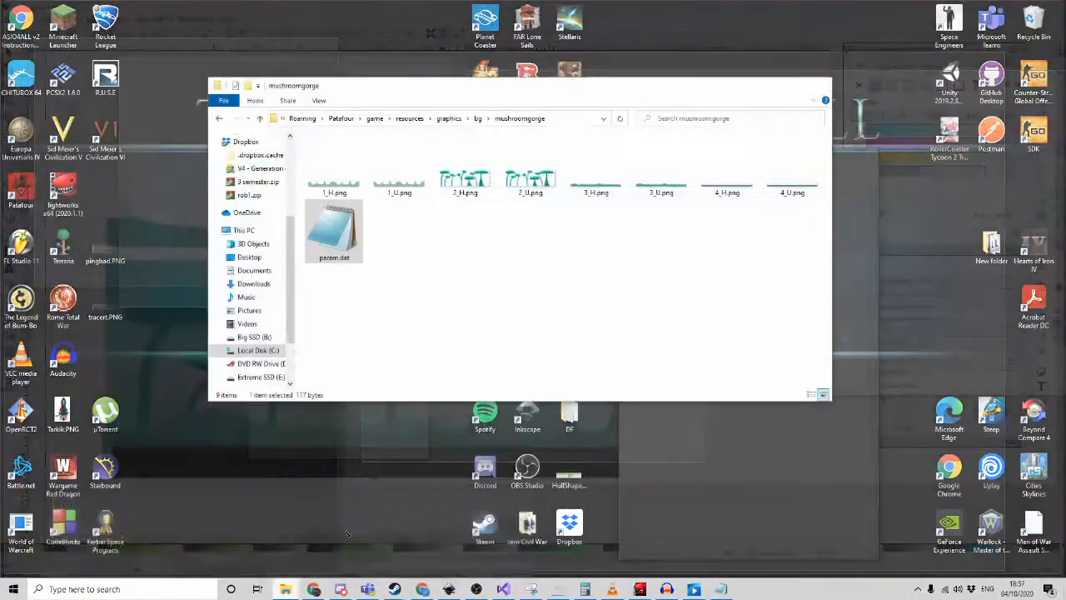
{"action": "left_click", "coordinate": [348, 533]}
{"action": "left_click_drag", "start_coordinate": [543, 86], "coordinate": [798, 268]}
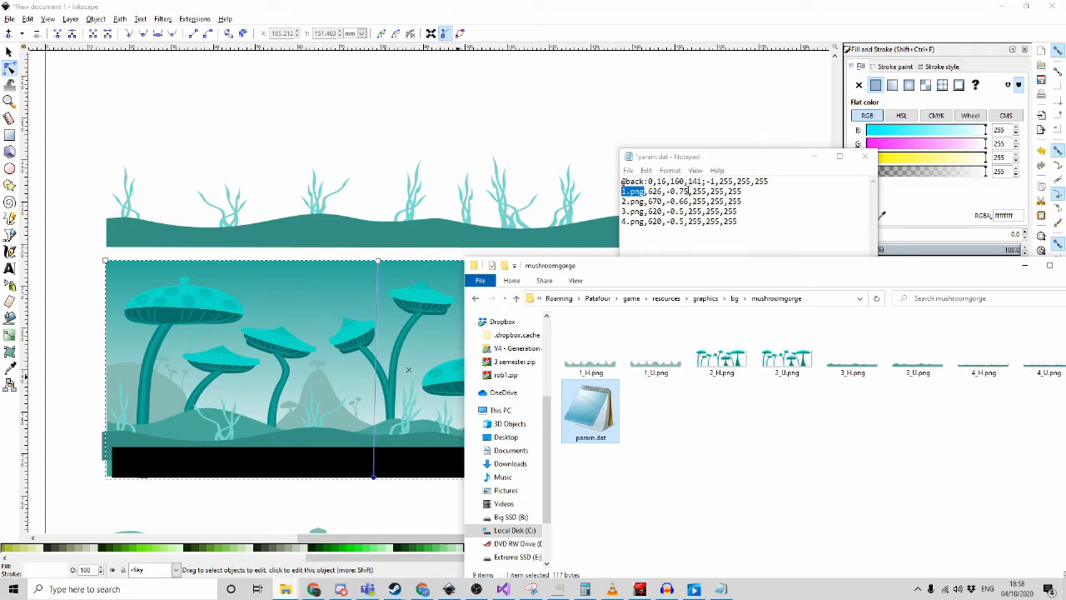
Set the third value of the 1.png layer line to -0.85, moving param.dat clear of the folder window
{"action": "left_click", "coordinate": [667, 191]}
{"action": "left_click_drag", "start_coordinate": [666, 191], "coordinate": [690, 191]}
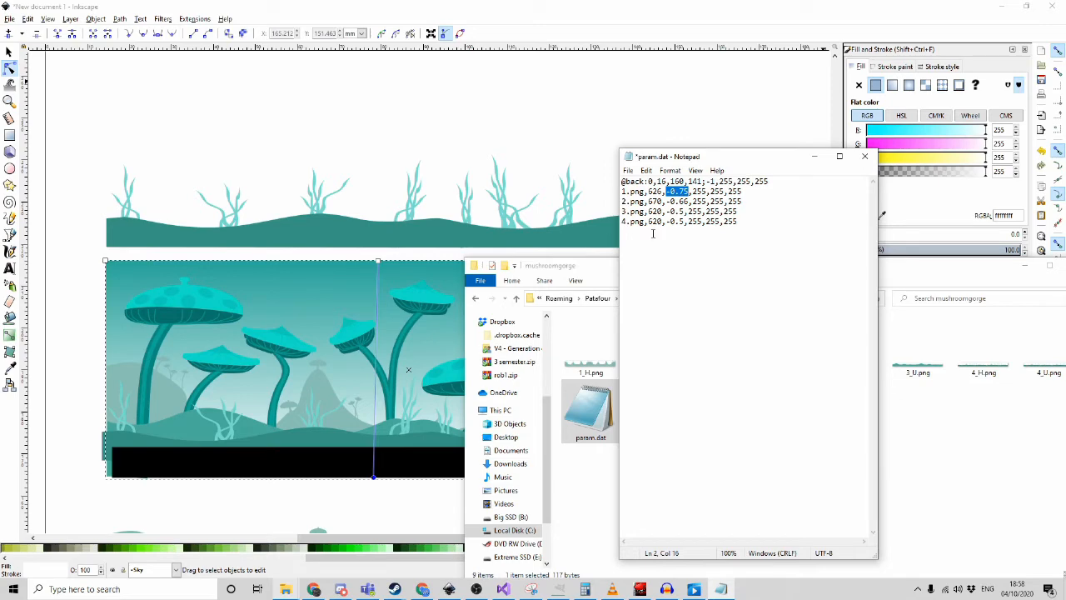
{"action": "left_click", "coordinate": [679, 191]}
{"action": "left_click_drag", "start_coordinate": [721, 158], "coordinate": [229, 148]}
{"action": "left_click", "coordinate": [193, 178]}
{"action": "key", "text": "BackSpace"}
{"action": "type", "text": "8"}
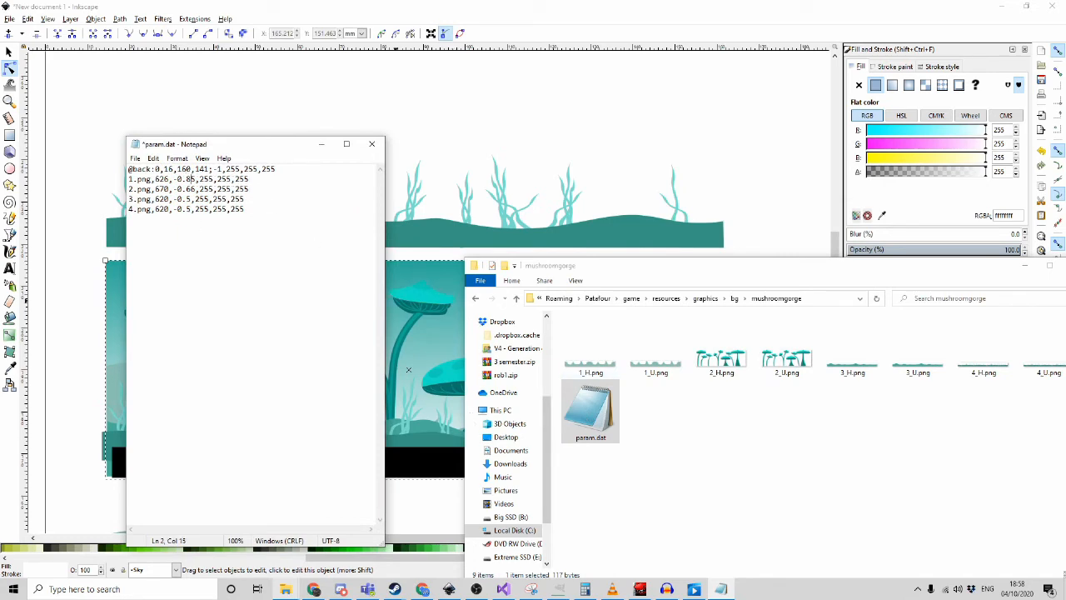
Set the third value of the 3.png layer line to -0.45
{"action": "type", "text": "80"}
{"action": "key", "text": "BackSpace"}
{"action": "key", "text": "BackSpace"}
{"action": "key", "text": "BackSpace"}
{"action": "type", "text": "5"}
{"action": "key", "text": "BackSpace"}
{"action": "type", "text": "45"}
Set the third value of the 4.png layer line to -0.35 and save param.dat
{"action": "left_click", "coordinate": [196, 227]}
{"action": "key", "text": "BackSpace"}
{"action": "type", "text": "35"}
{"action": "key", "text": "BackSpace"}
{"action": "type", "text": "6"}
{"action": "key", "text": "ctrl+s"}
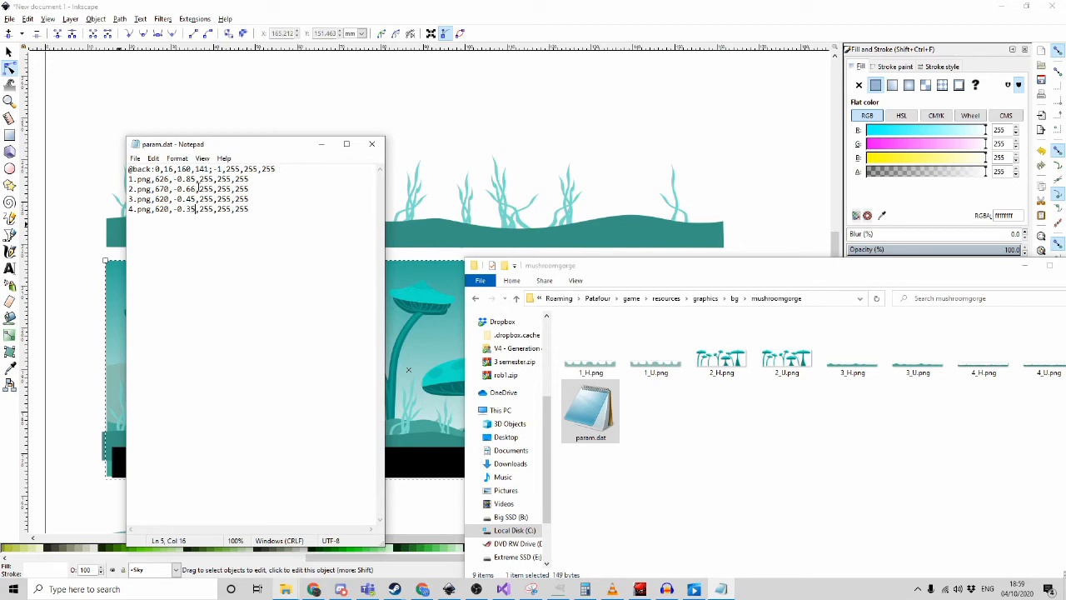
Examine the RGB values on the 1.png line of param.dat and open the patapineforest background folder for comparison
{"action": "left_click_drag", "start_coordinate": [198, 181], "coordinate": [259, 181]}
{"action": "left_click_drag", "start_coordinate": [289, 148], "coordinate": [731, 122]}
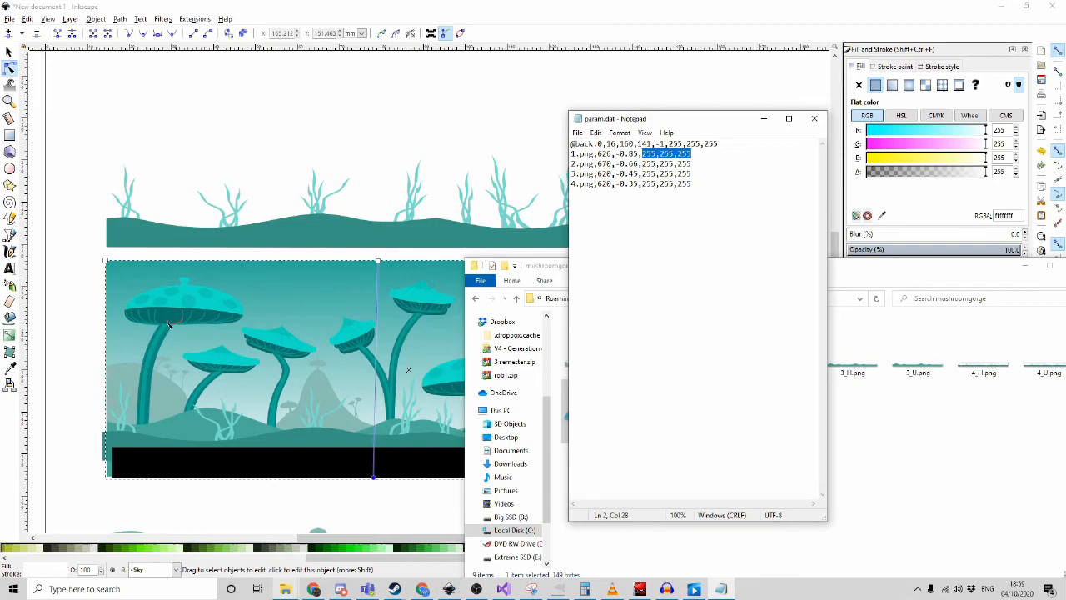
{"action": "left_click", "coordinate": [285, 588]}
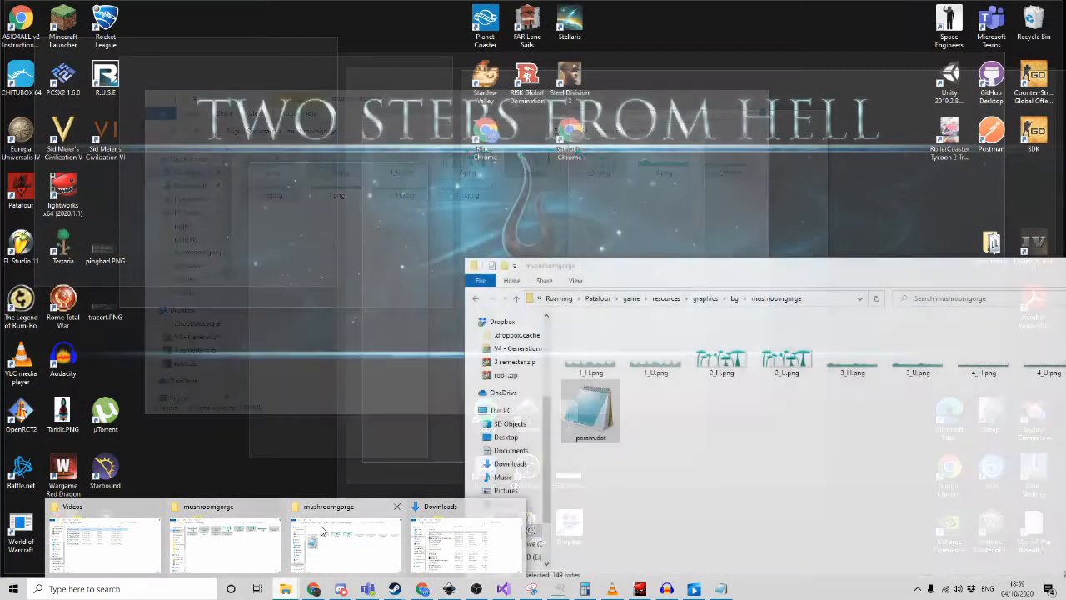
{"action": "left_click", "coordinate": [346, 541]}
{"action": "left_click_drag", "start_coordinate": [731, 286], "coordinate": [610, 234]}
{"action": "left_click", "coordinate": [600, 260]}
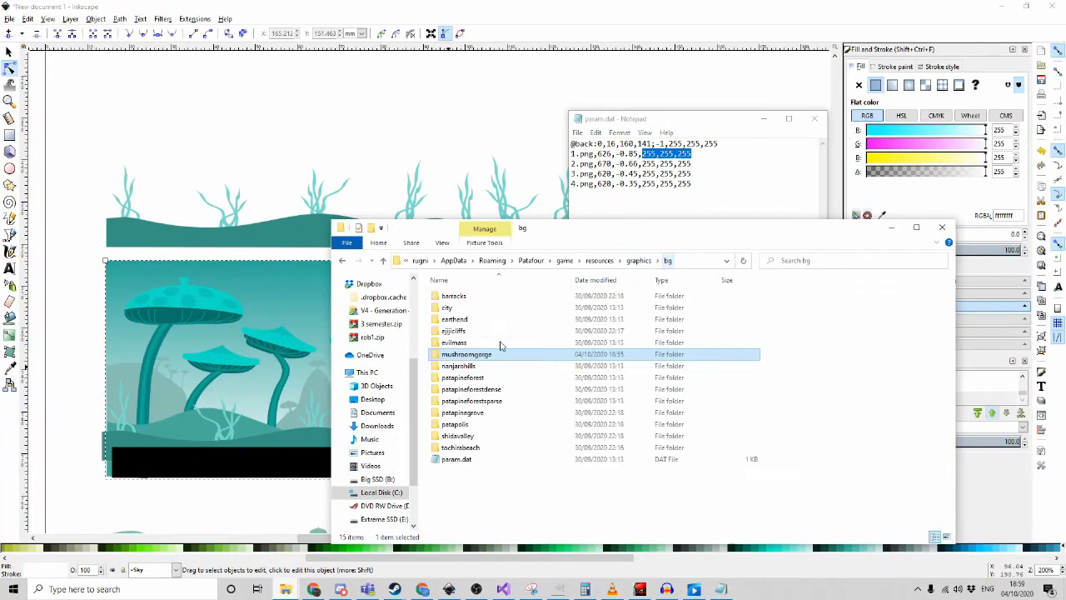
{"action": "double_click", "coordinate": [491, 379]}
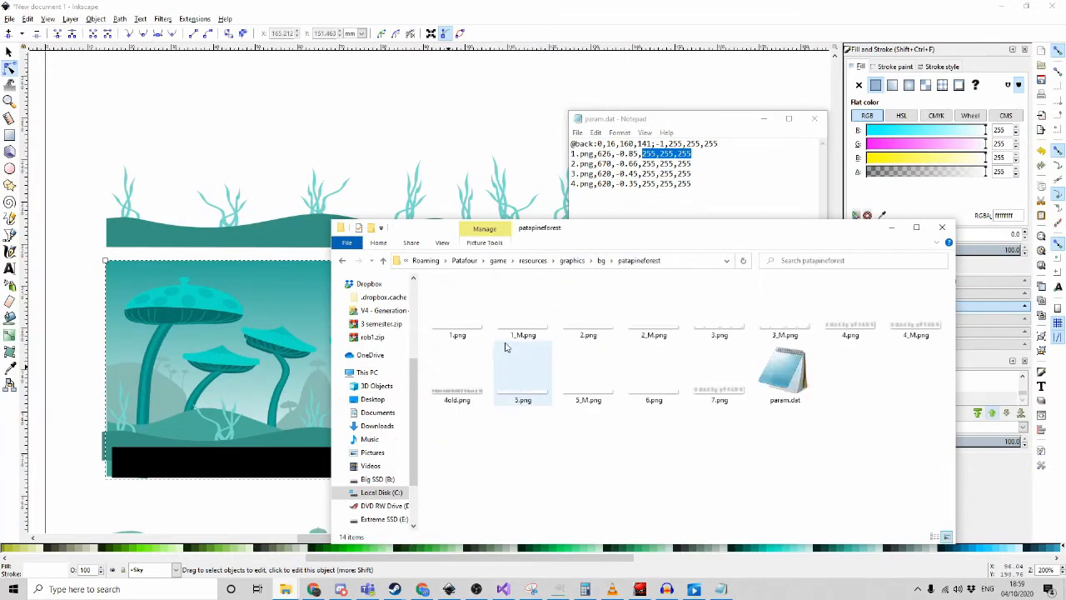
View the patapineforest layer image 4.png at full size and close it
{"action": "left_click", "coordinate": [466, 396]}
{"action": "left_click", "coordinate": [859, 323]}
{"action": "double_click", "coordinate": [859, 323]}
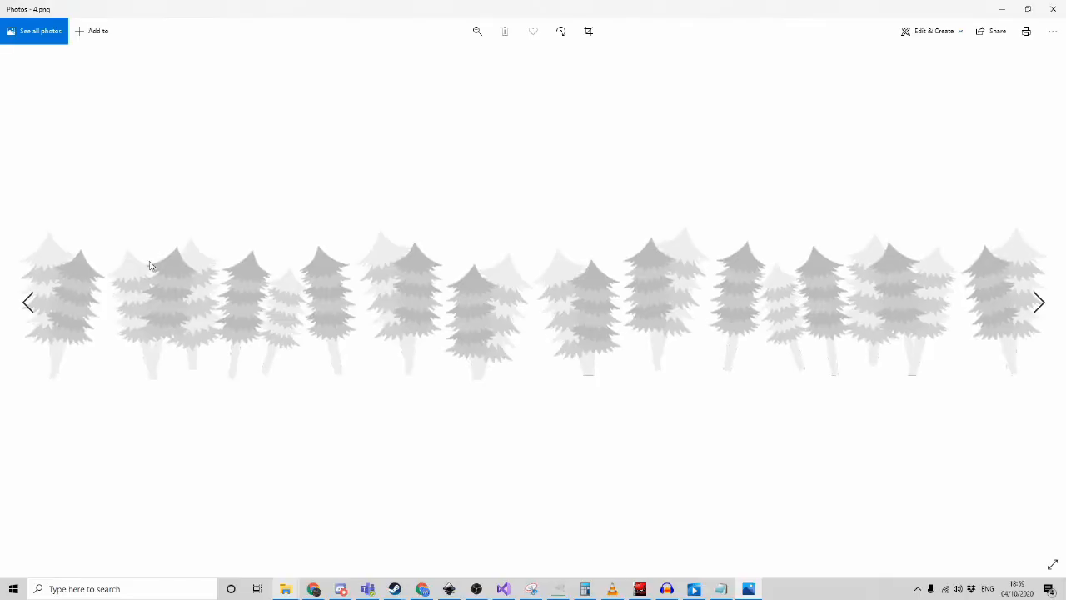
{"action": "left_click", "coordinate": [1054, 10]}
{"action": "double_click", "coordinate": [856, 325]}
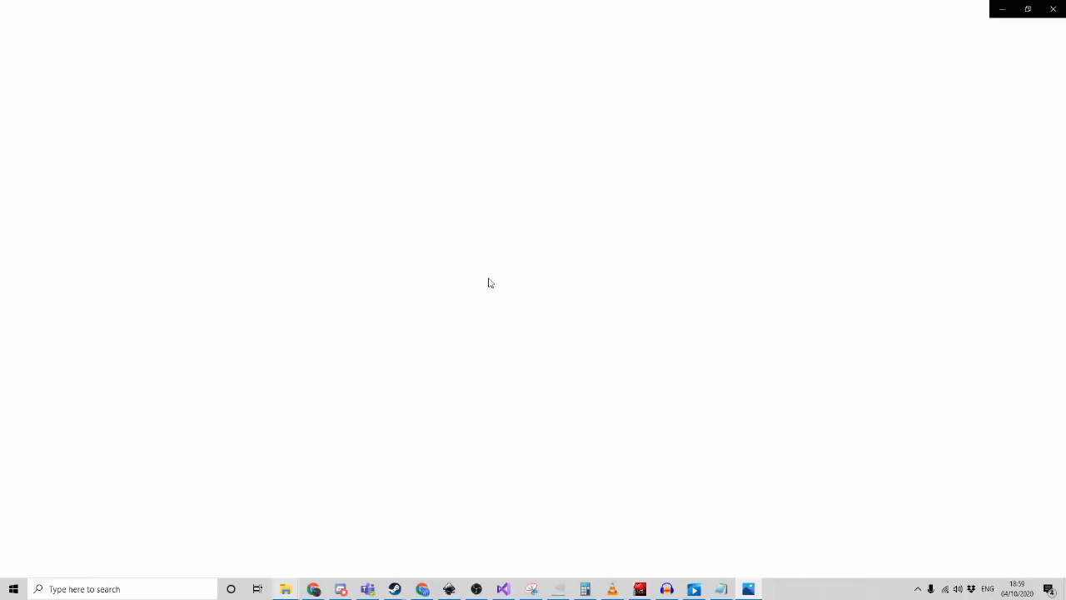
{"action": "left_click", "coordinate": [1051, 8]}
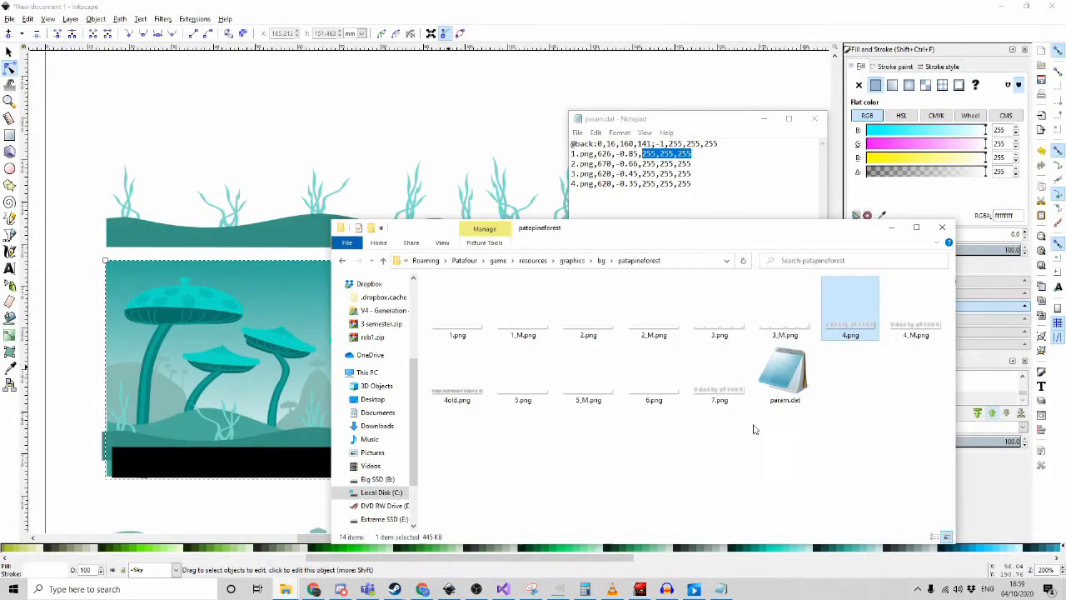
Examine the colour values on the 5.png line in patapineforest's param.dat and close the file
{"action": "left_click", "coordinate": [801, 394]}
{"action": "double_click", "coordinate": [801, 395]}
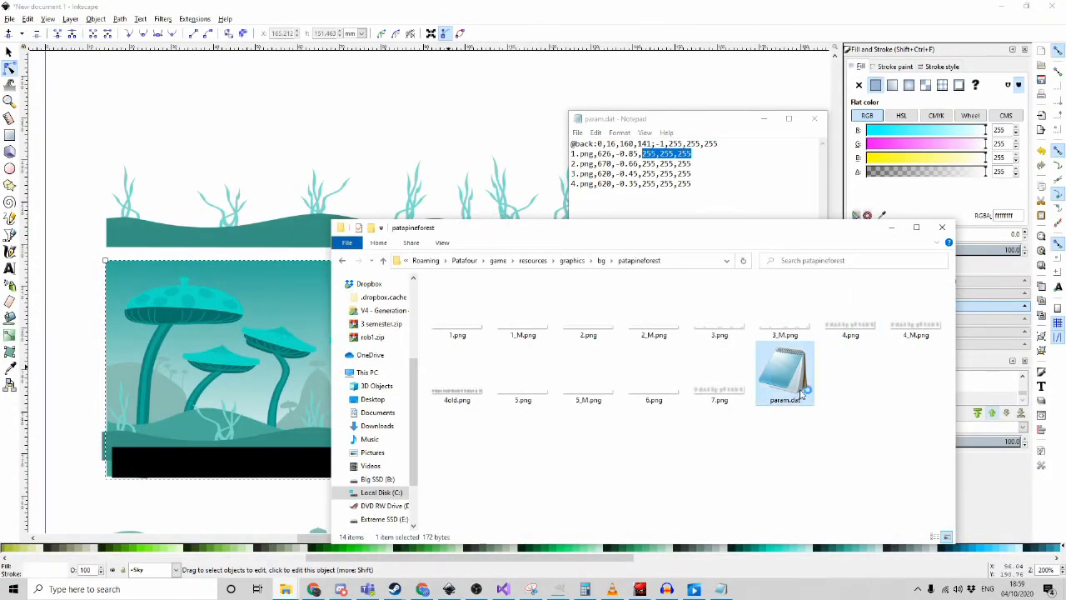
{"action": "left_click_drag", "start_coordinate": [329, 191], "coordinate": [384, 192]}
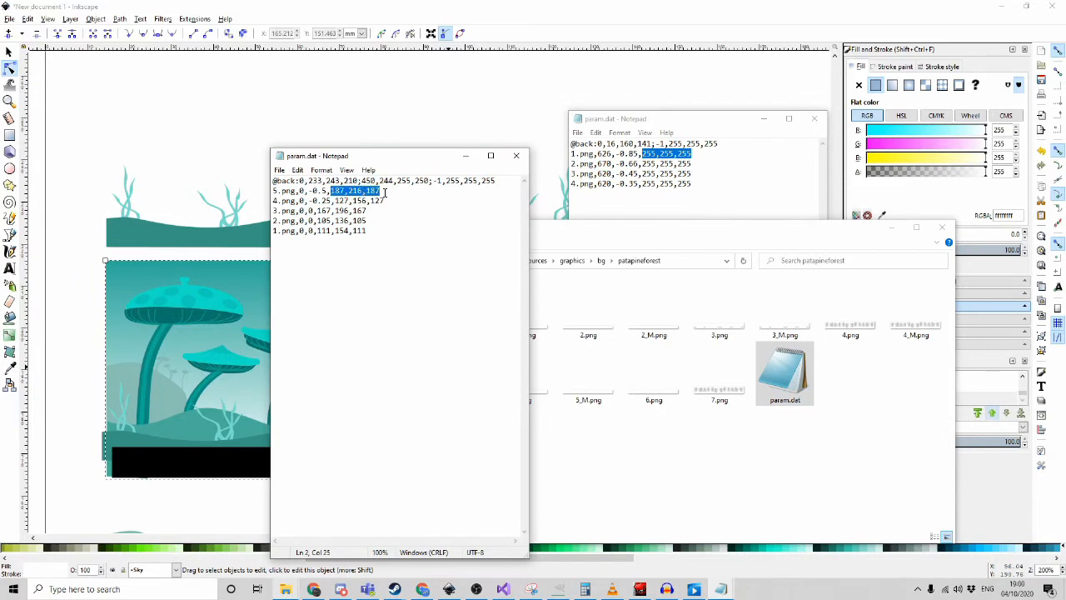
{"action": "left_click", "coordinate": [350, 191]}
{"action": "double_click", "coordinate": [354, 190]}
{"action": "left_click_drag", "start_coordinate": [313, 190], "coordinate": [380, 191]}
{"action": "left_click", "coordinate": [393, 190]}
{"action": "left_click", "coordinate": [518, 157]}
Go back to the mushroomgorge background folder and review its param.dat alongside the layer images
{"action": "left_click", "coordinate": [572, 260]}
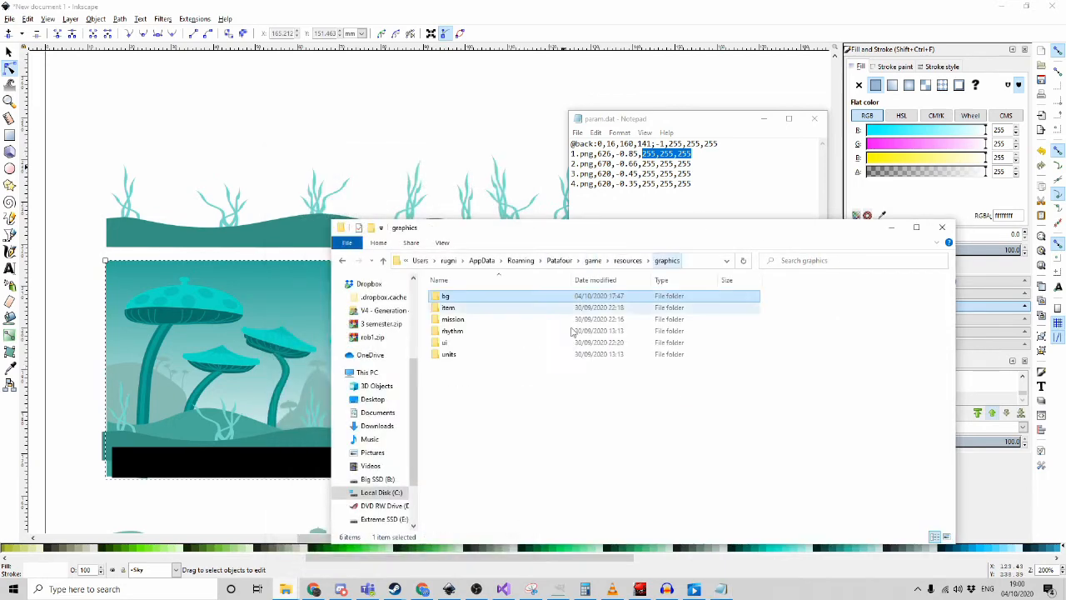
{"action": "double_click", "coordinate": [450, 296]}
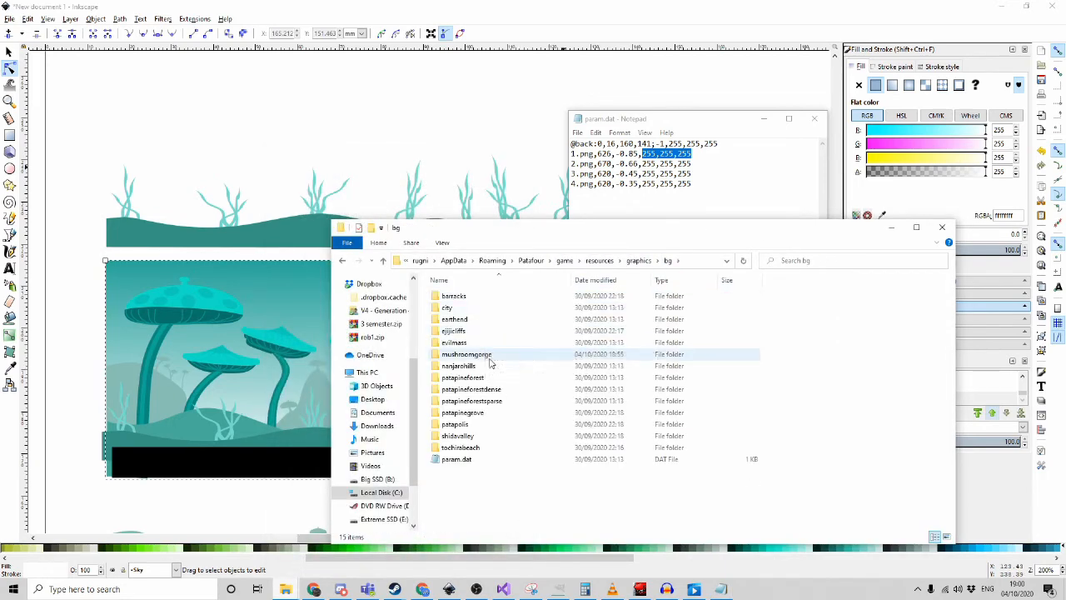
{"action": "double_click", "coordinate": [500, 355]}
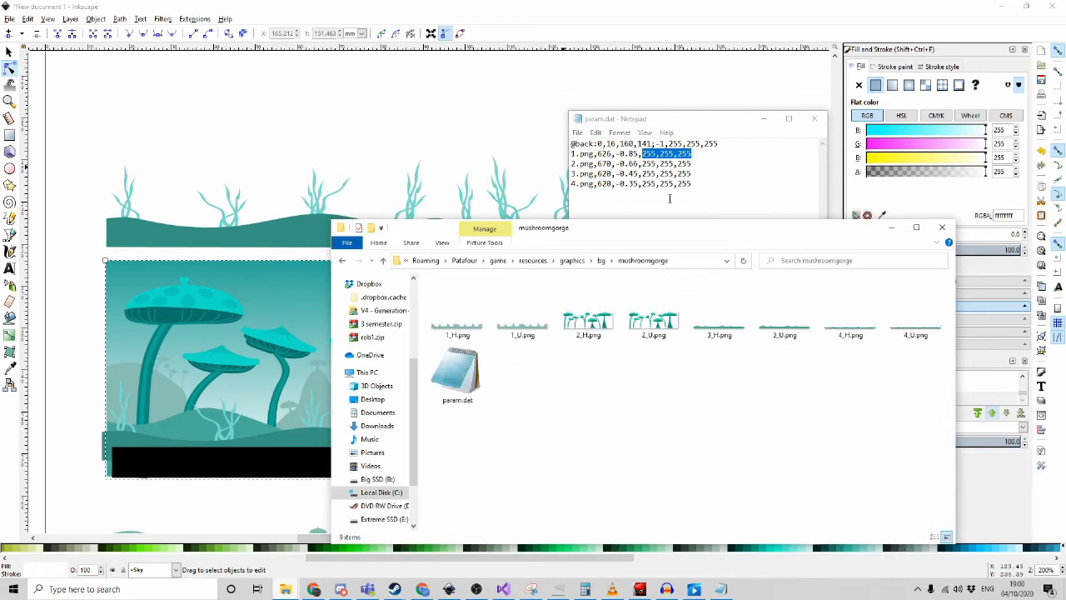
{"action": "left_click", "coordinate": [698, 173]}
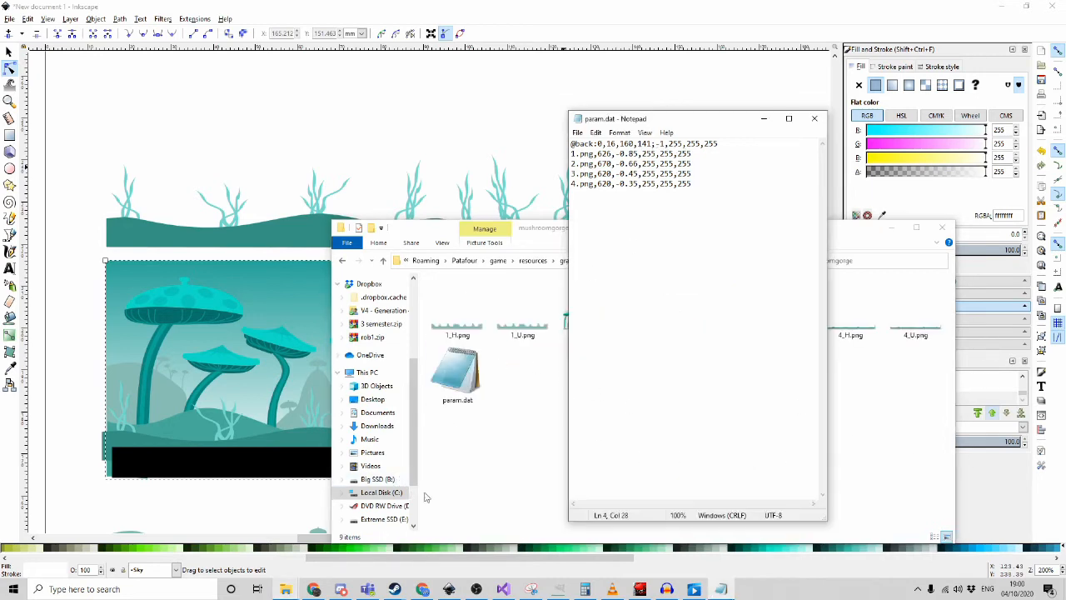
{"action": "left_click", "coordinate": [500, 466]}
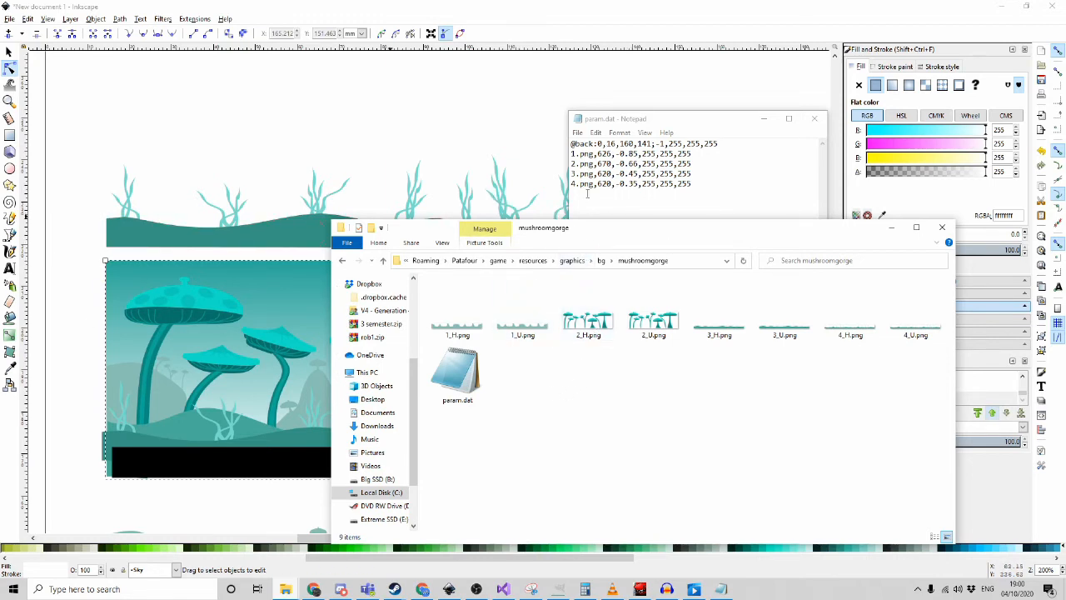
Open the mission file mis1_2.p4m from the game's resources/missions folder
{"action": "left_click", "coordinate": [577, 261]}
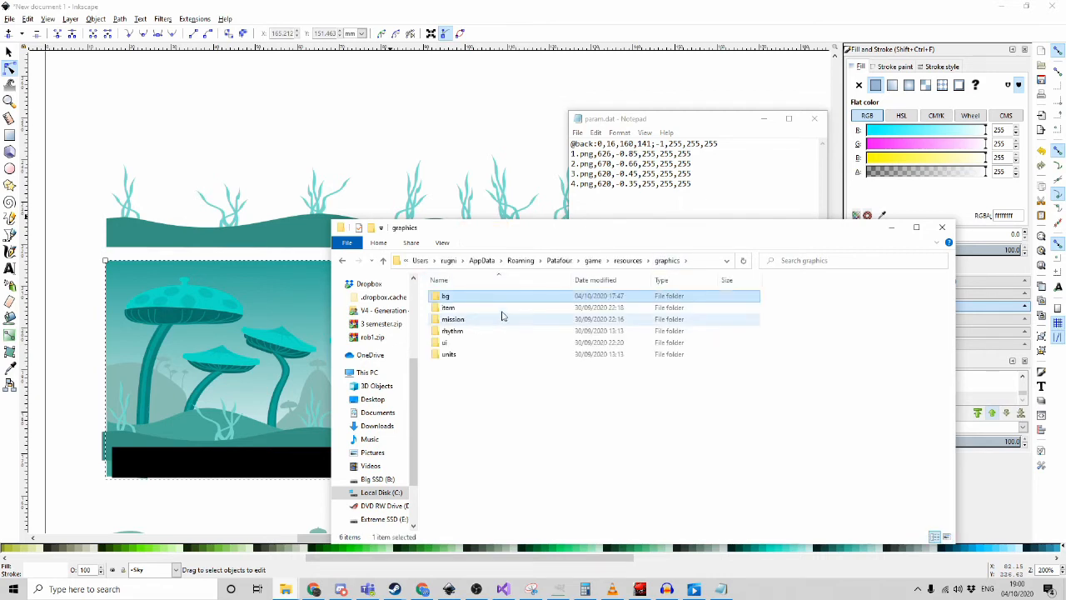
{"action": "left_click", "coordinate": [638, 262]}
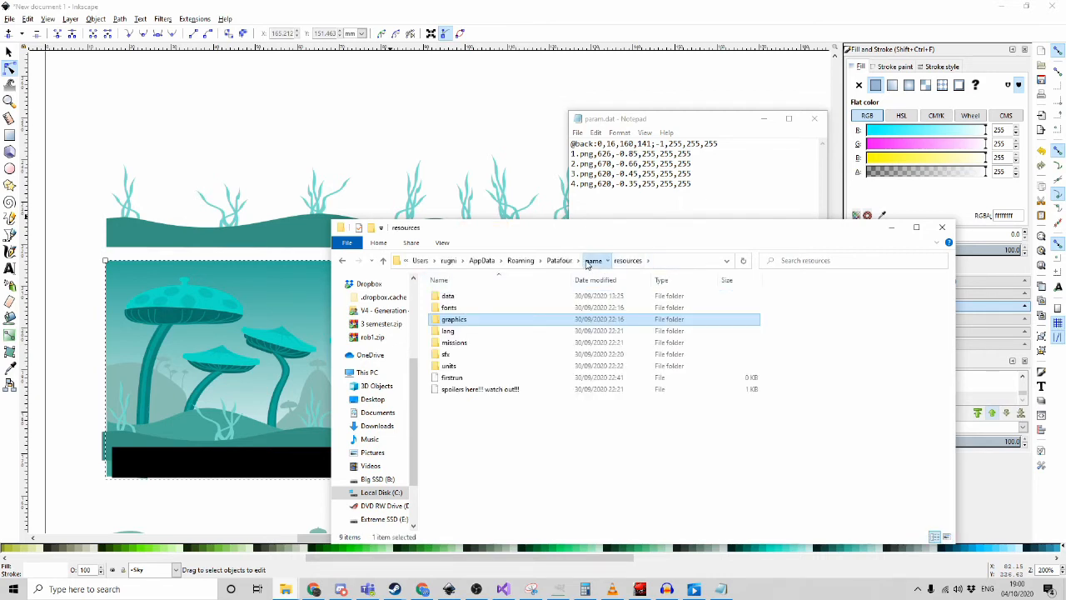
{"action": "left_click", "coordinate": [590, 261]}
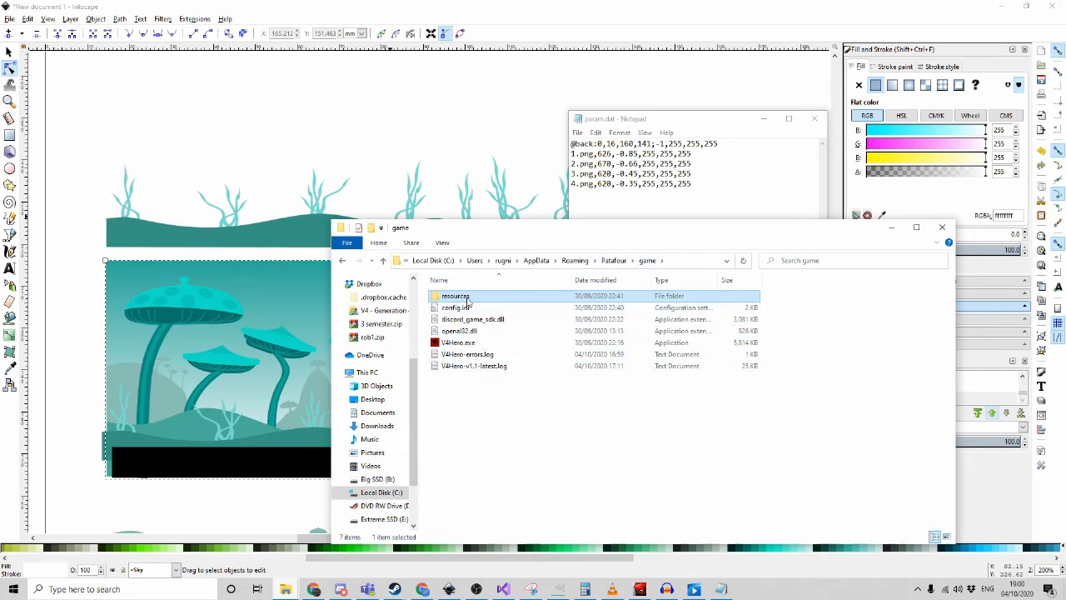
{"action": "double_click", "coordinate": [468, 302]}
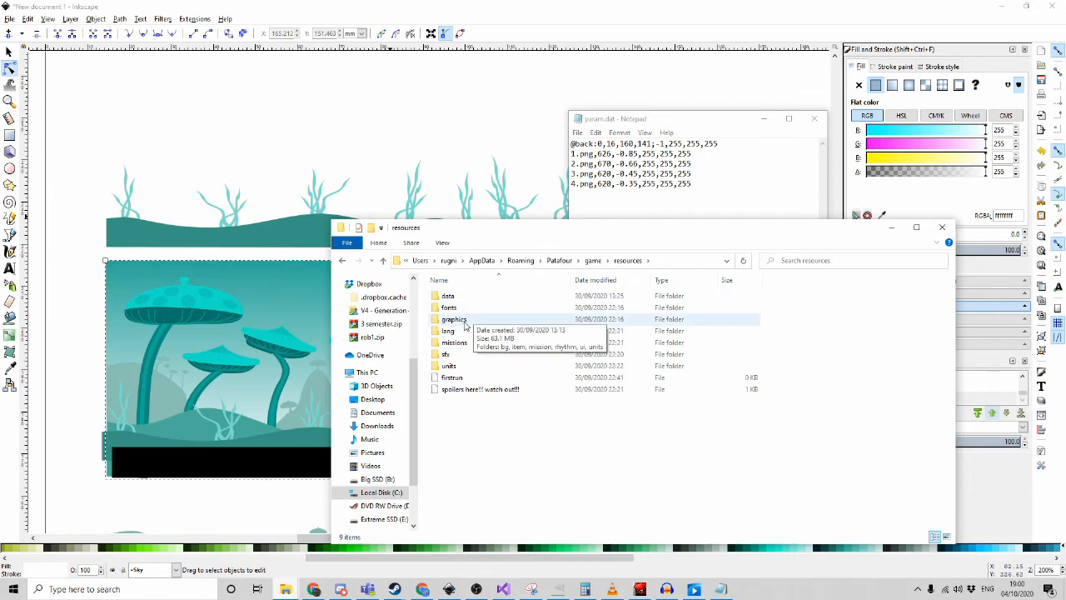
{"action": "double_click", "coordinate": [481, 342]}
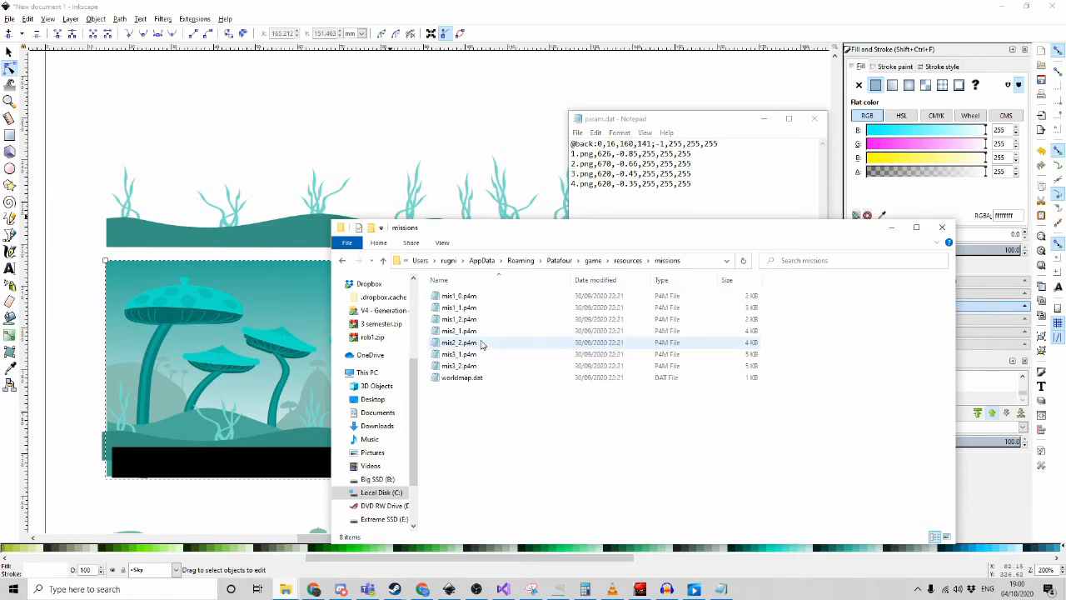
{"action": "left_click_drag", "start_coordinate": [586, 434], "coordinate": [420, 287]}
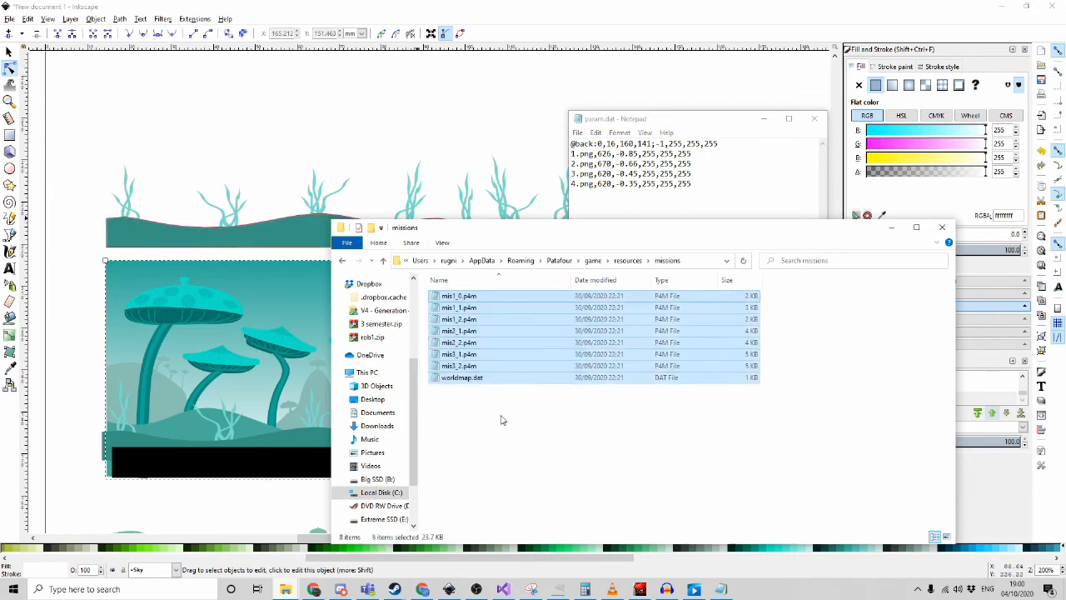
{"action": "left_click", "coordinate": [504, 421]}
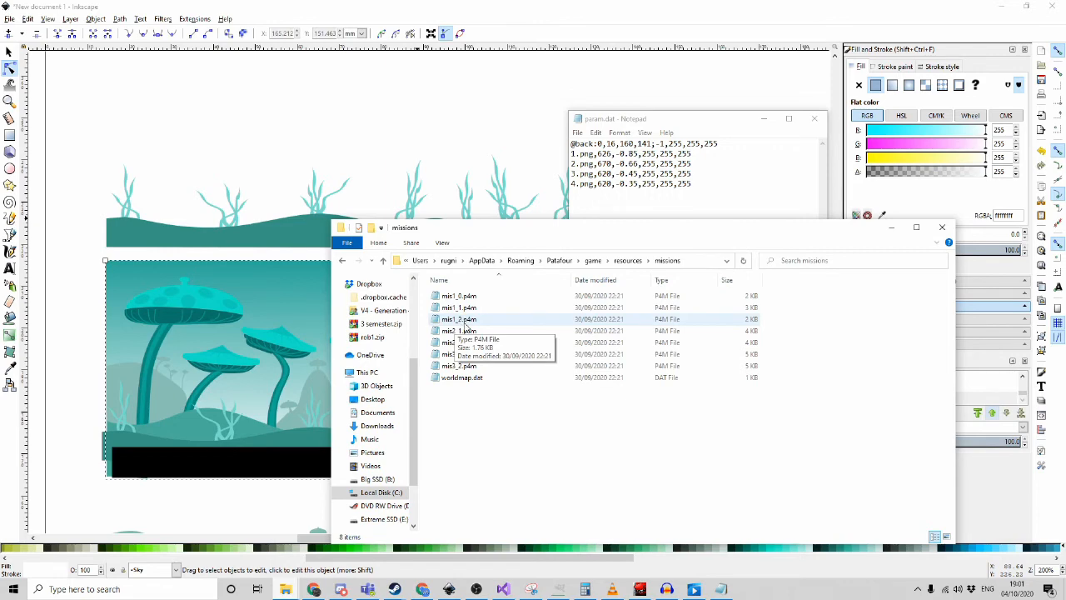
{"action": "double_click", "coordinate": [466, 324]}
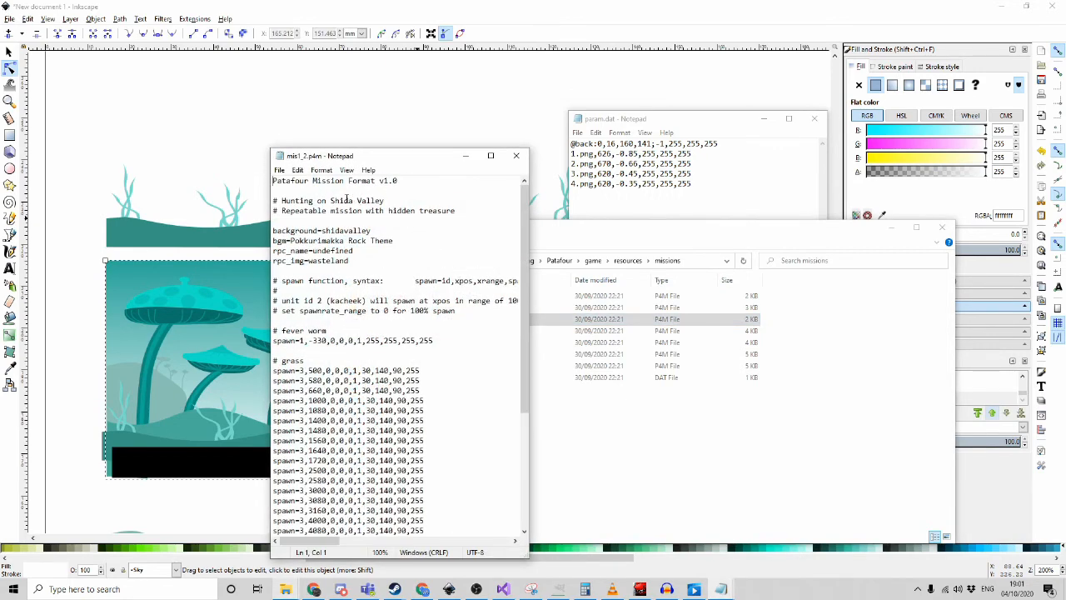
Set the mission's background to mushroomgorge in mis1_2.p4m and save the file
{"action": "left_click_drag", "start_coordinate": [283, 200], "coordinate": [394, 199]}
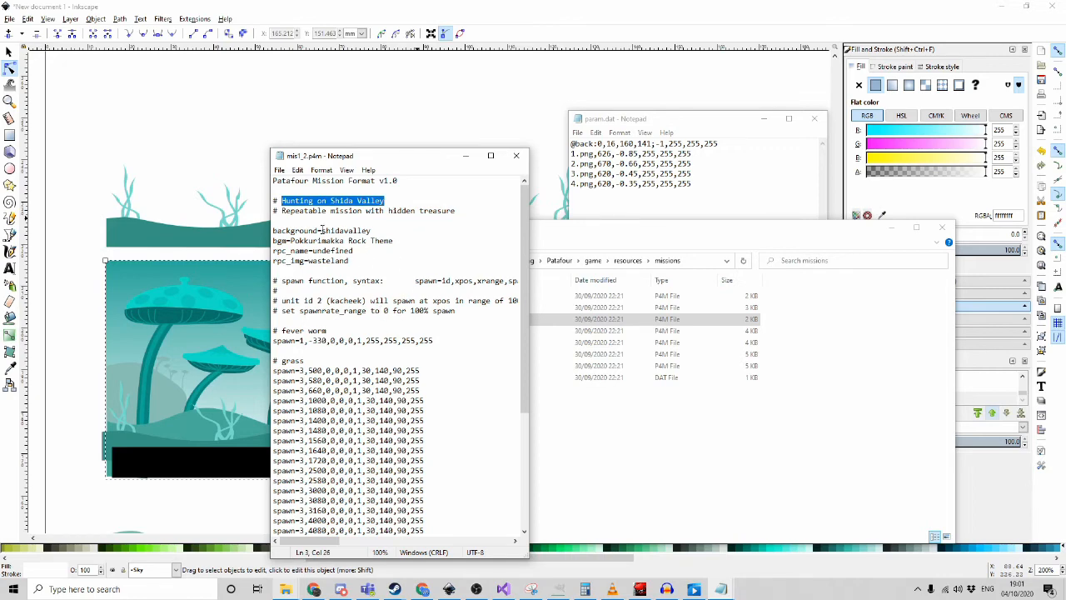
{"action": "left_click_drag", "start_coordinate": [321, 230], "coordinate": [330, 231]}
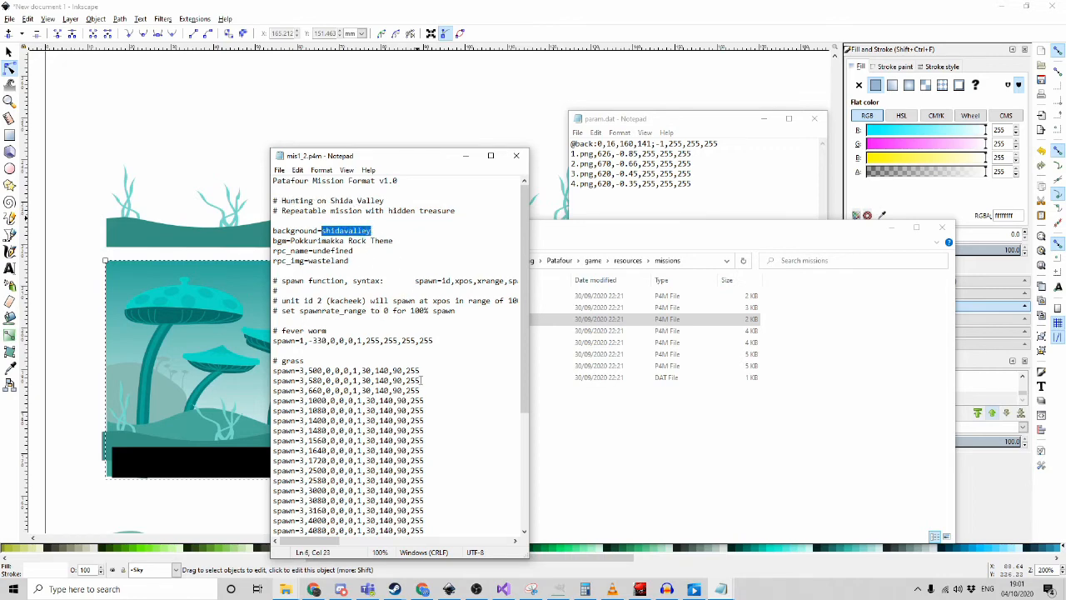
{"action": "left_click_drag", "start_coordinate": [435, 155], "coordinate": [259, 143]}
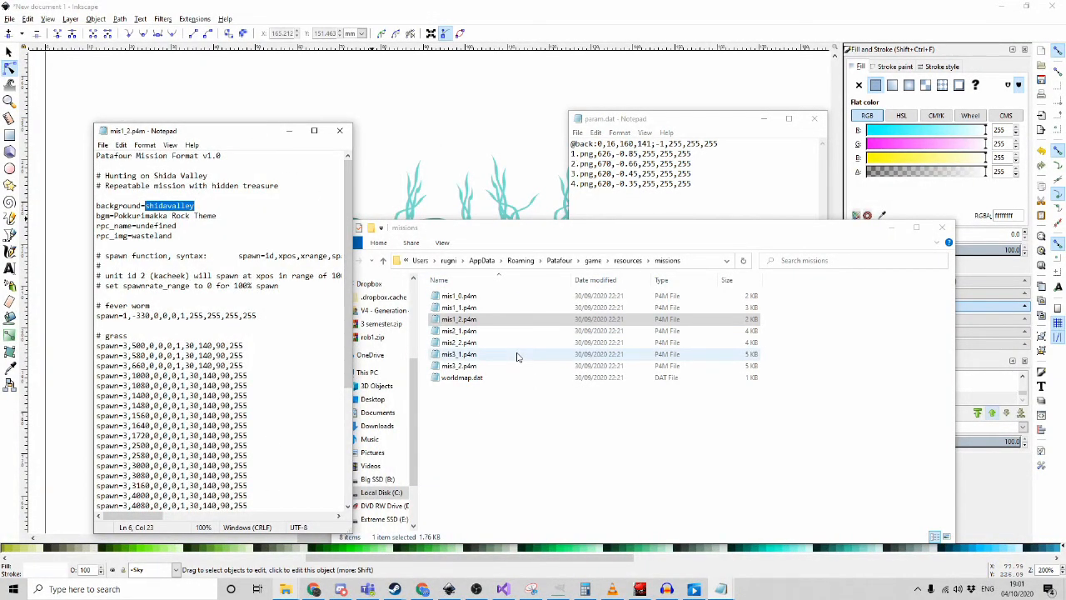
{"action": "type", "text": "mushroomgorg"}
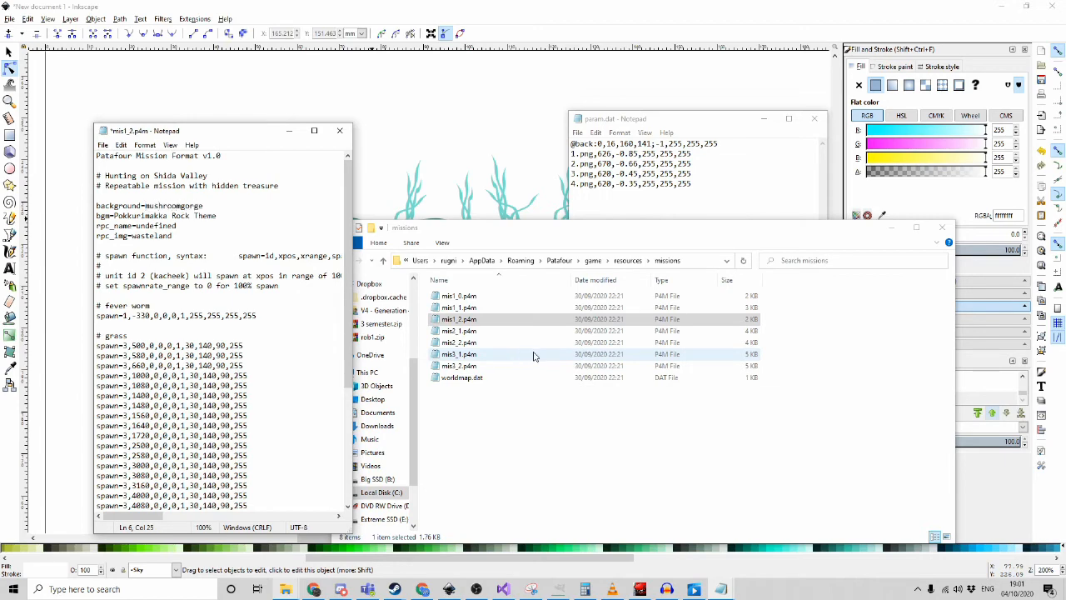
Browse to the game's resources/graphics/bg folder to check the name of the new background's folder
{"action": "left_click", "coordinate": [592, 260]}
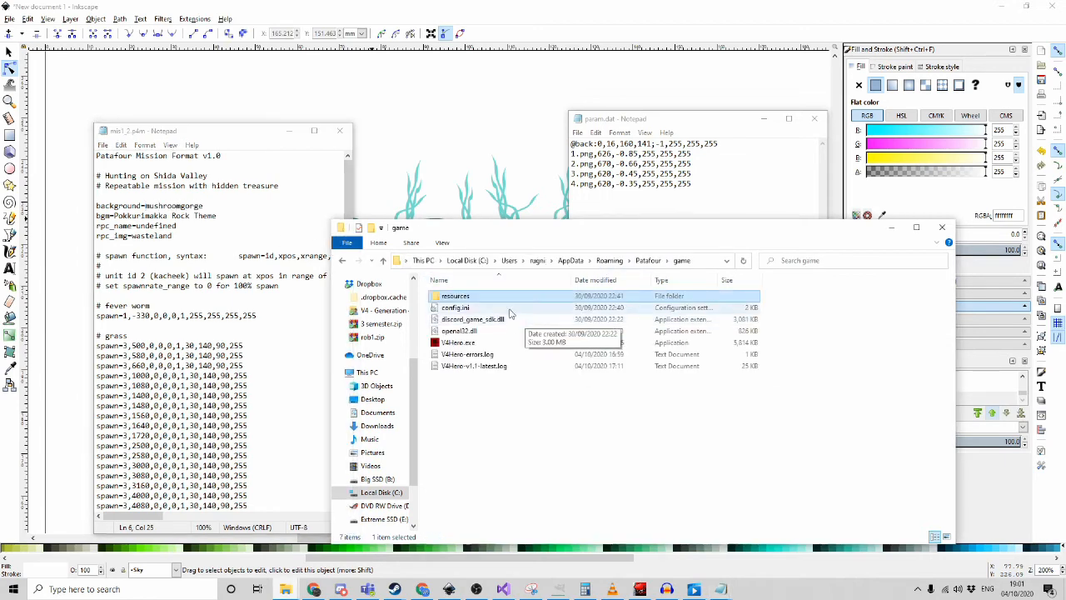
{"action": "double_click", "coordinate": [490, 297]}
{"action": "left_click", "coordinate": [473, 320]}
{"action": "double_click", "coordinate": [476, 320]}
{"action": "double_click", "coordinate": [473, 295]}
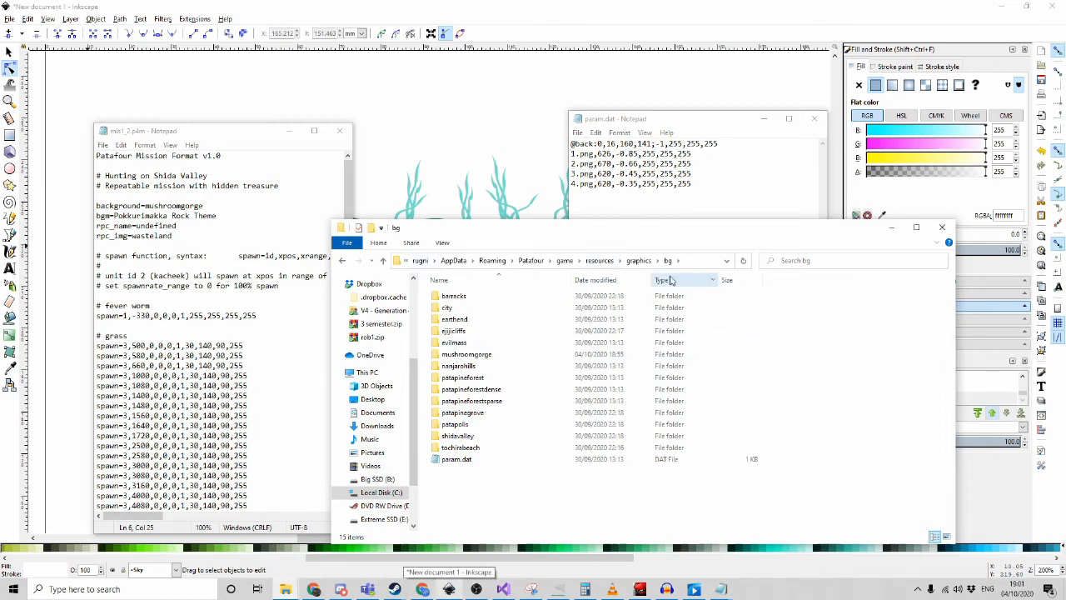
Return to the game folder, launch V4Hero.exe and continue the saved game
{"action": "left_click", "coordinate": [595, 260]}
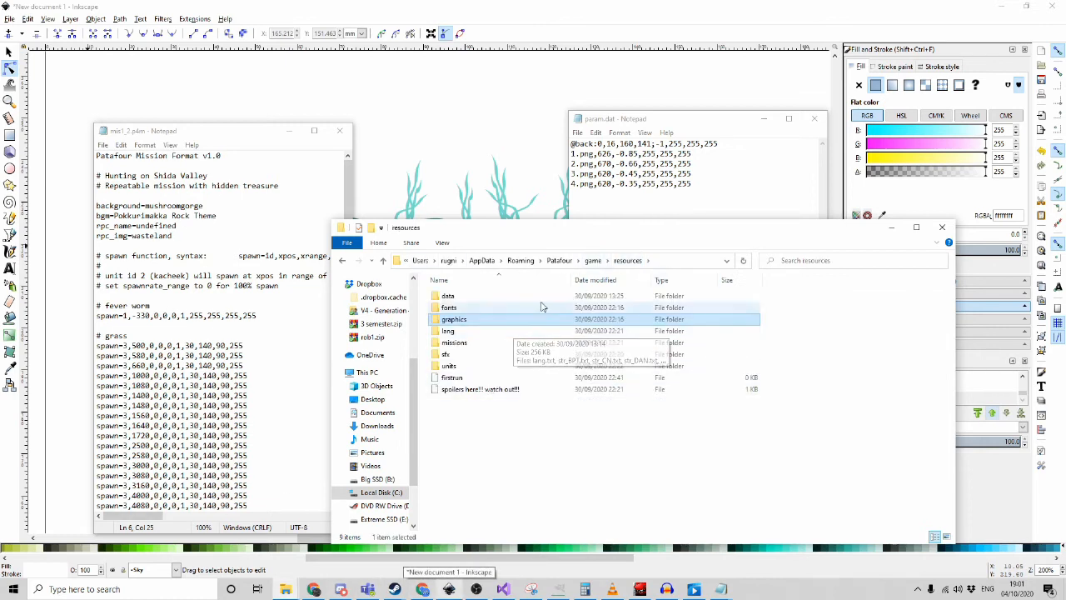
{"action": "left_click", "coordinate": [592, 261]}
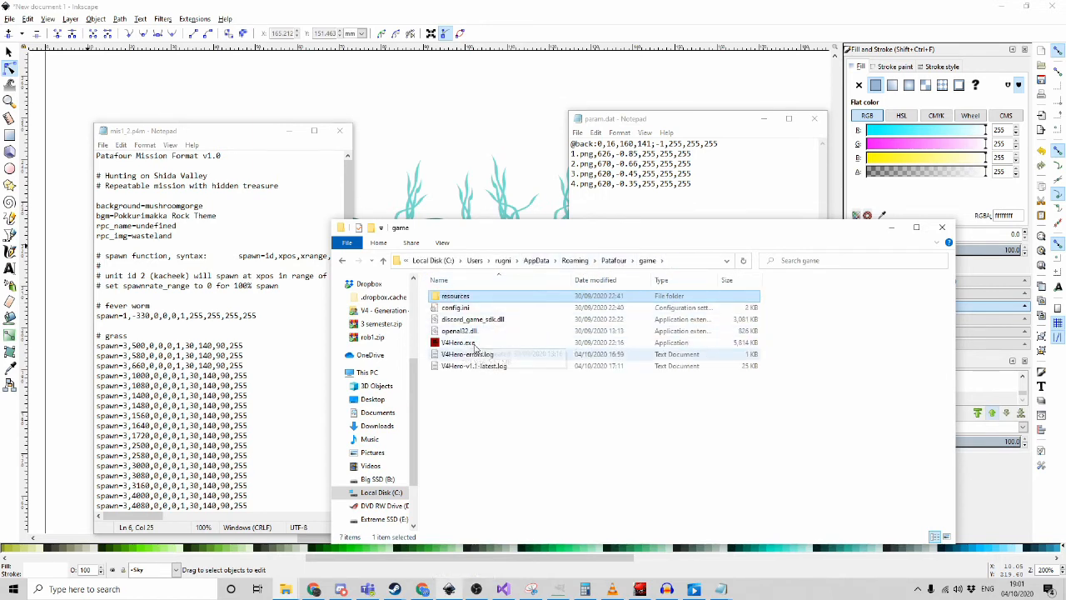
{"action": "left_click", "coordinate": [450, 343]}
{"action": "double_click", "coordinate": [450, 343]}
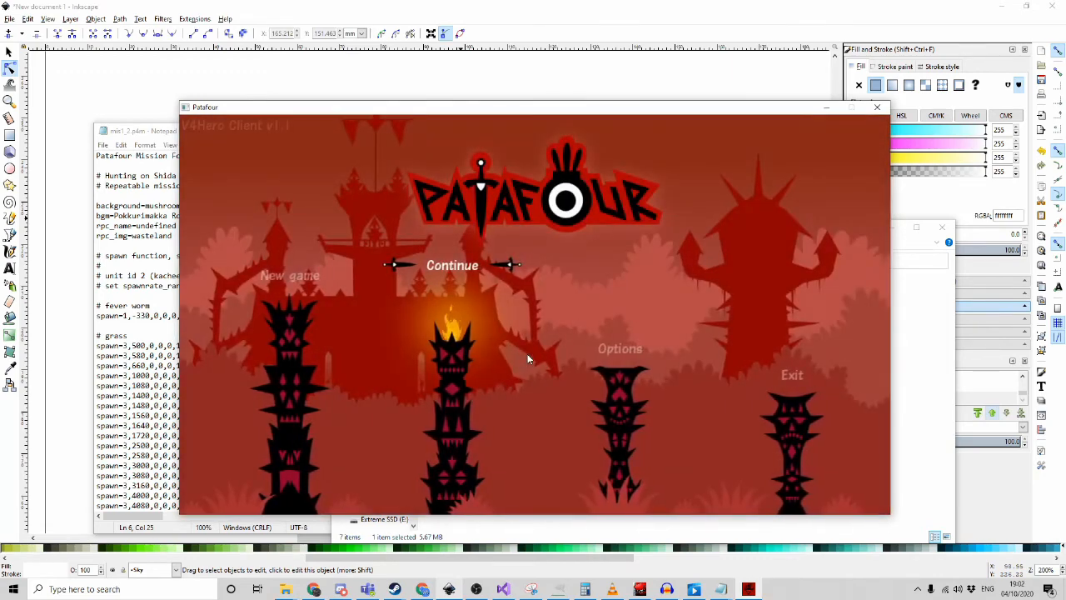
{"action": "key", "text": "Return"}
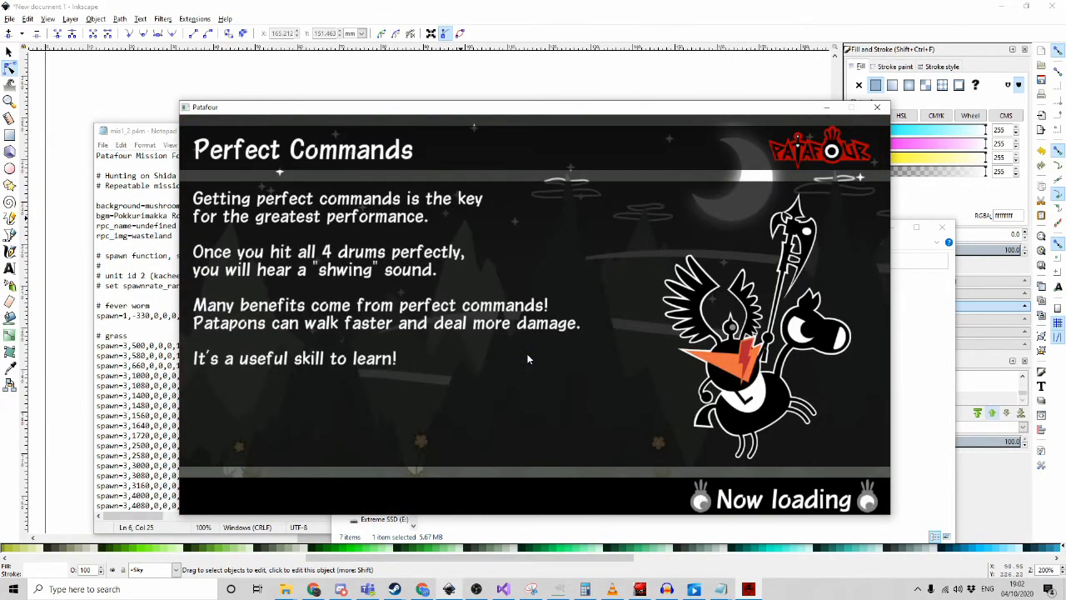
{"action": "key", "text": "Return"}
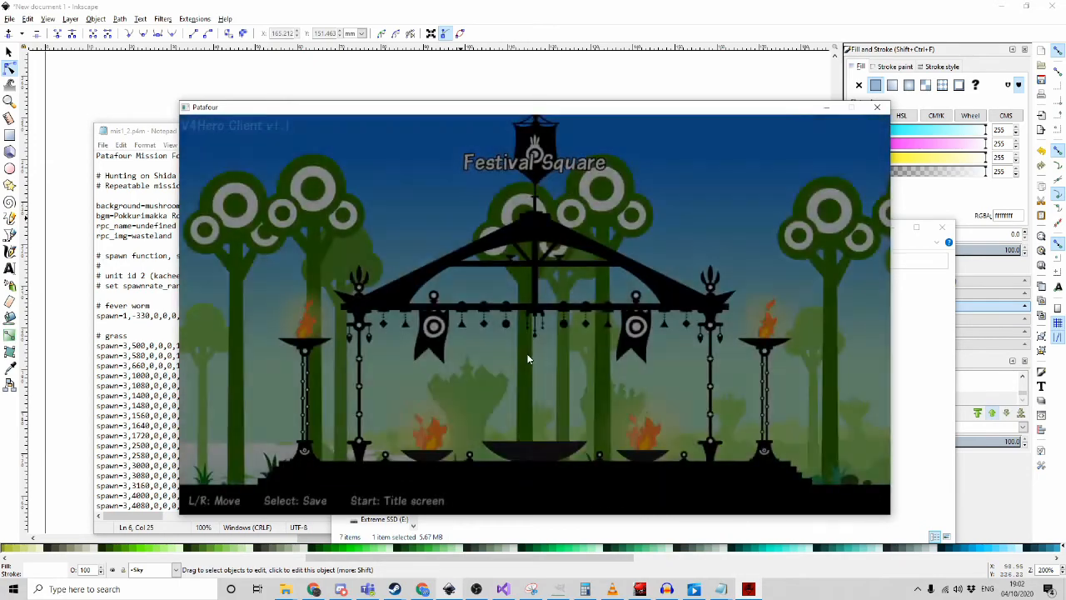
Go to the Obelisk in Patapolis and choose a Shida Valley mission from the world map
{"action": "key", "text": "Right"}
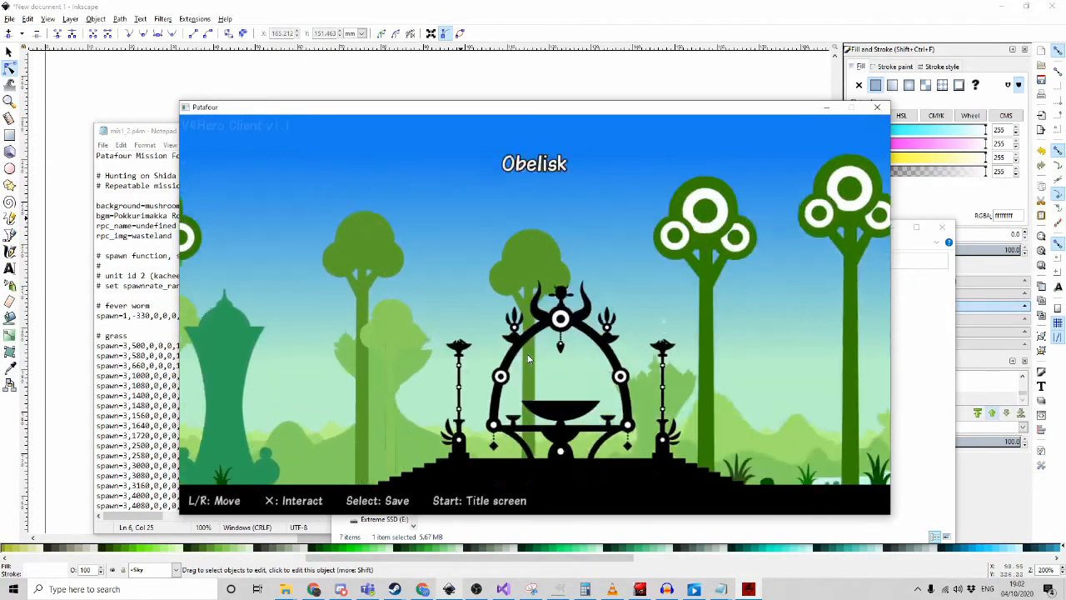
{"action": "key", "text": "Right"}
{"action": "key", "text": "Left"}
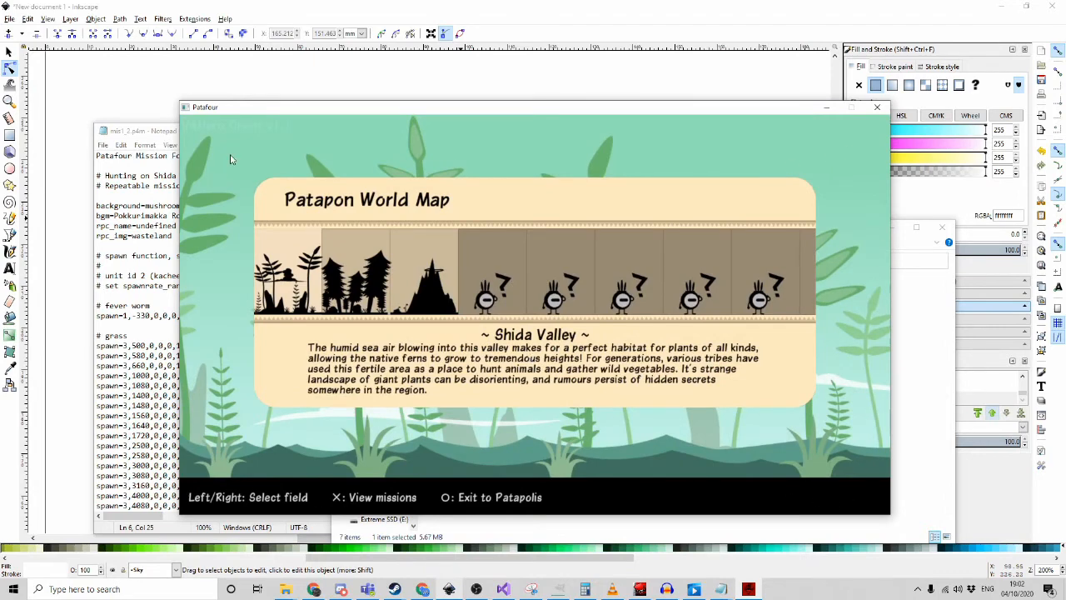
{"action": "key", "text": "s"}
{"action": "key", "text": "s"}
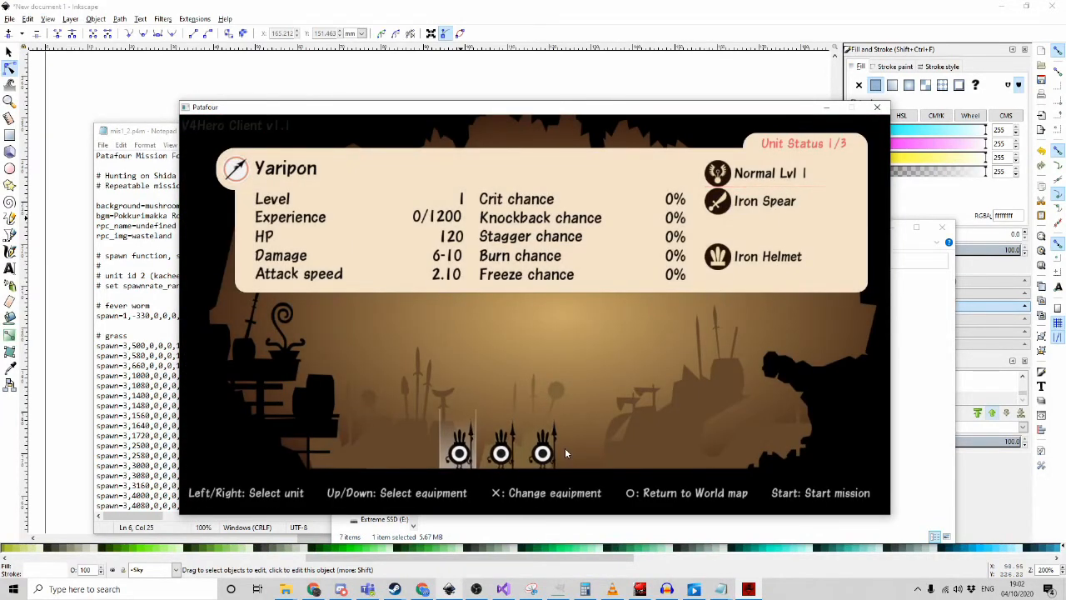
Start the mission with the current army and inspect which background it uses
{"action": "key", "text": "Return"}
{"action": "key", "text": "Up"}
{"action": "key", "text": "s"}
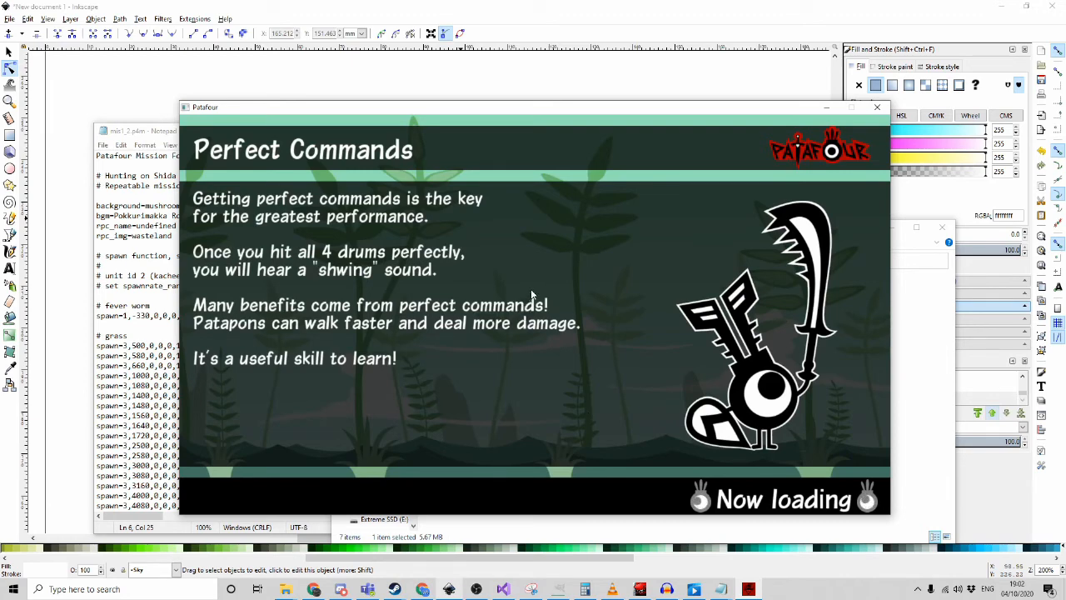
{"action": "key", "text": "space"}
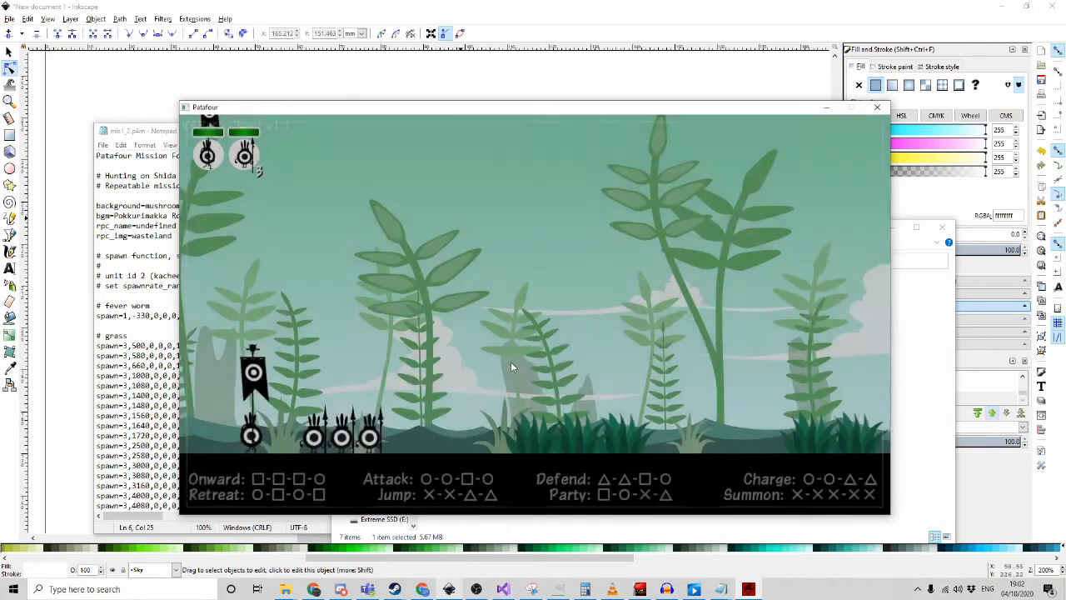
{"action": "left_click_drag", "start_coordinate": [587, 108], "coordinate": [557, 222]}
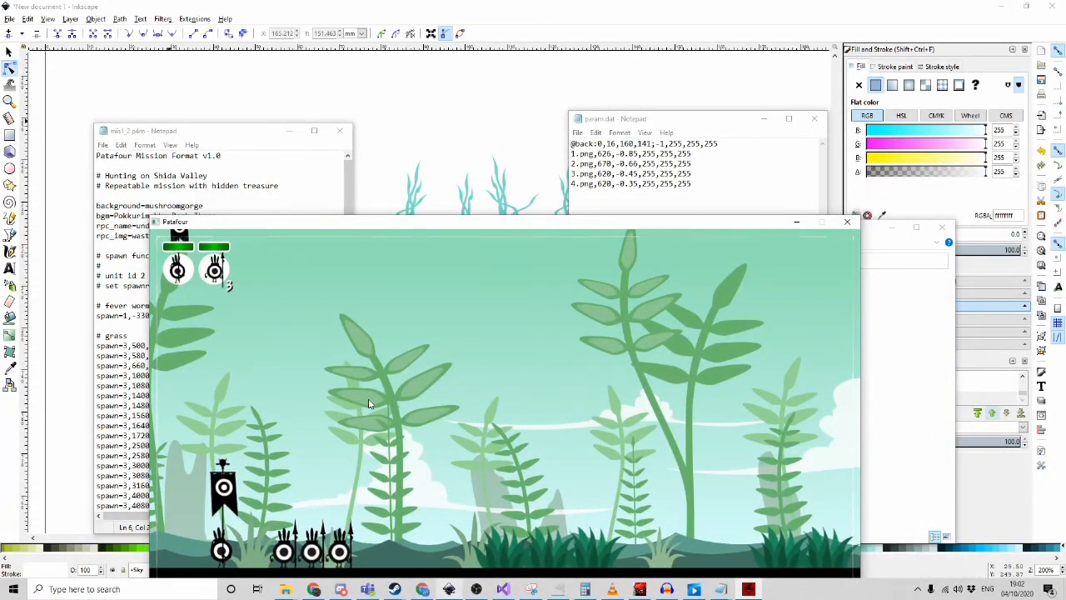
{"action": "left_click_drag", "start_coordinate": [402, 225], "coordinate": [442, 95]}
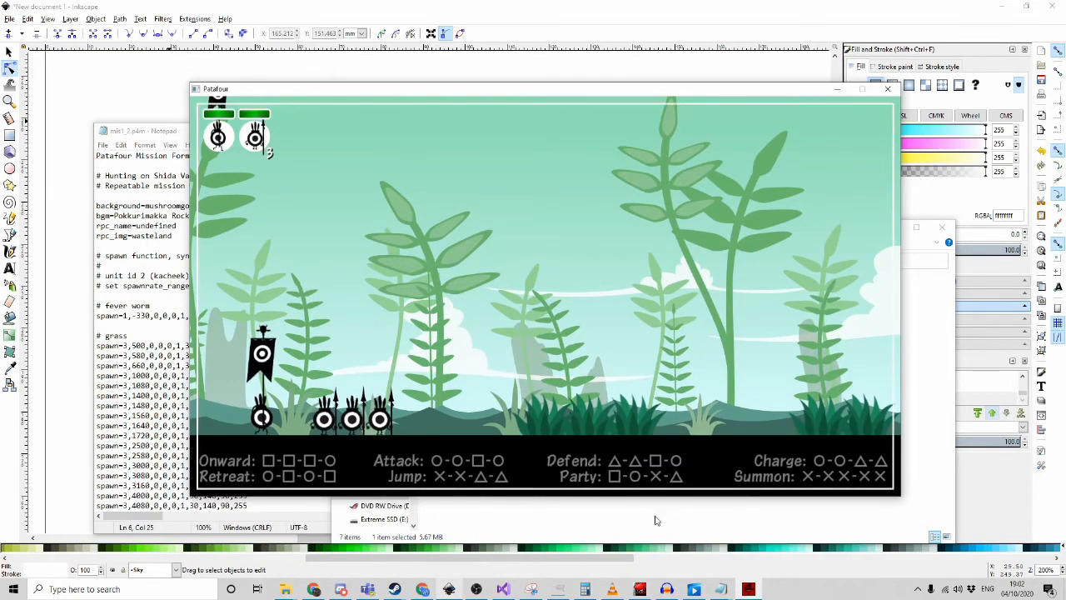
{"action": "left_click", "coordinate": [472, 590]}
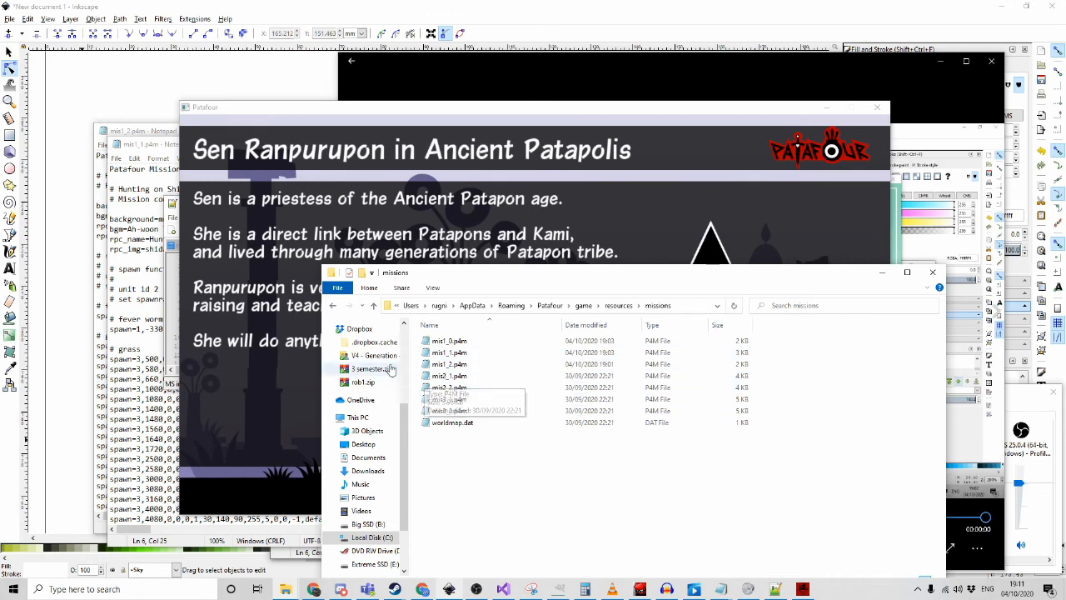
Place the mis1_1.p4m and mis1_2.p4m files side by side and review their background lines
{"action": "left_click_drag", "start_coordinate": [163, 146], "coordinate": [288, 135]}
{"action": "left_click_drag", "start_coordinate": [165, 134], "coordinate": [121, 127]}
{"action": "left_click_drag", "start_coordinate": [331, 133], "coordinate": [375, 119]}
{"action": "left_click", "coordinate": [241, 209]}
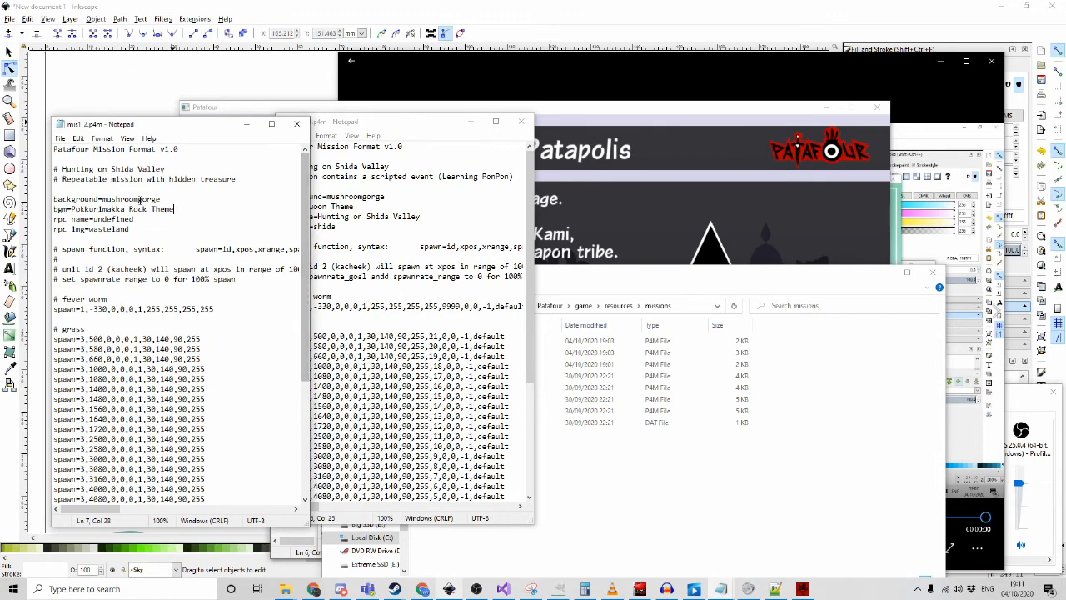
{"action": "left_click", "coordinate": [716, 463]}
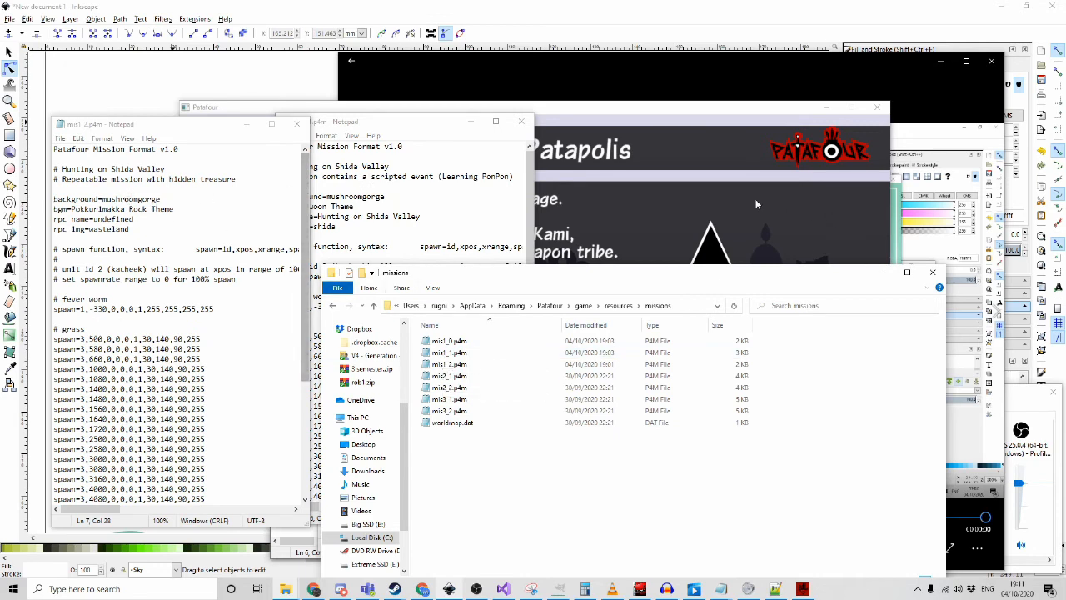
Resume Patafour, move to the Obelisk and select a mission up to the army preparation screen
{"action": "left_click", "coordinate": [743, 230]}
{"action": "key", "text": "Return"}
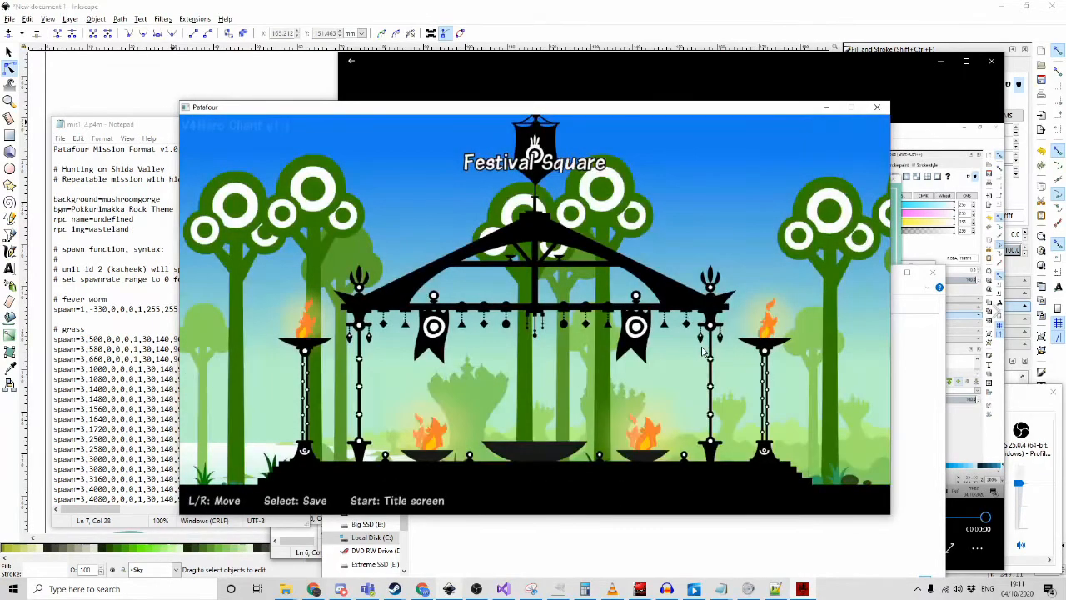
{"action": "key", "text": "Right"}
{"action": "key", "text": "Right"}
{"action": "key", "text": "x"}
{"action": "key", "text": "x"}
{"action": "key", "text": "x"}
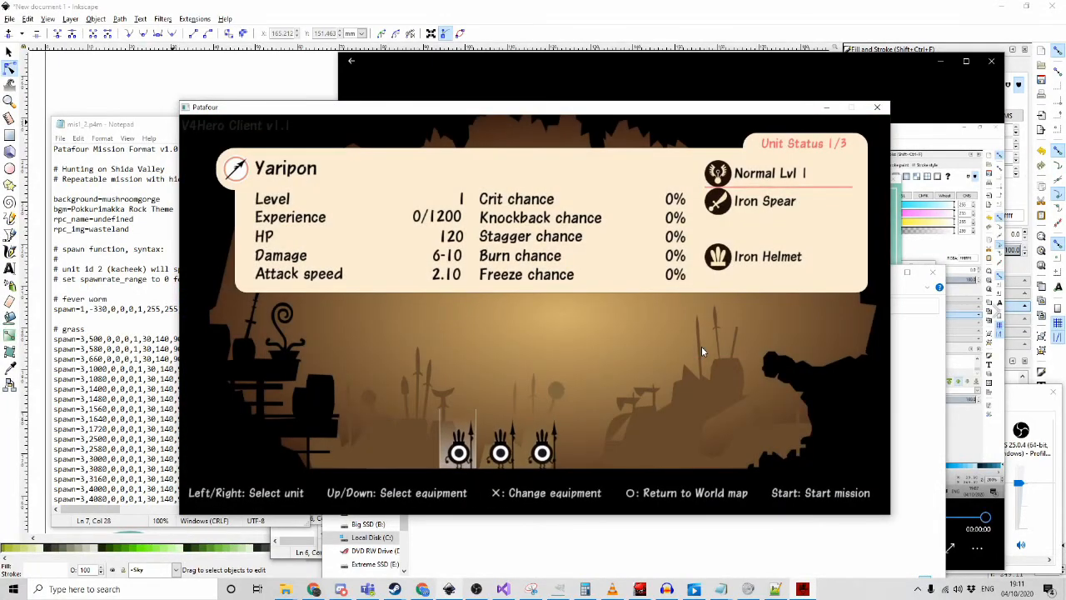
Start the mission with the current equipment and continue past the loading screen into the level
{"action": "key", "text": "Return"}
{"action": "key", "text": "Up"}
{"action": "key", "text": "x"}
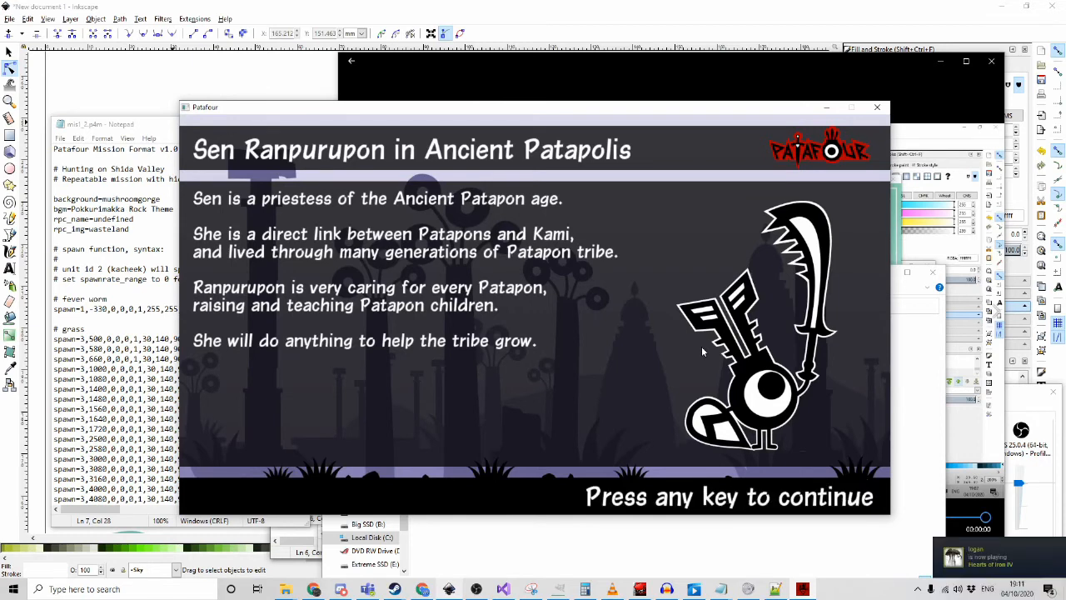
{"action": "key", "text": "x"}
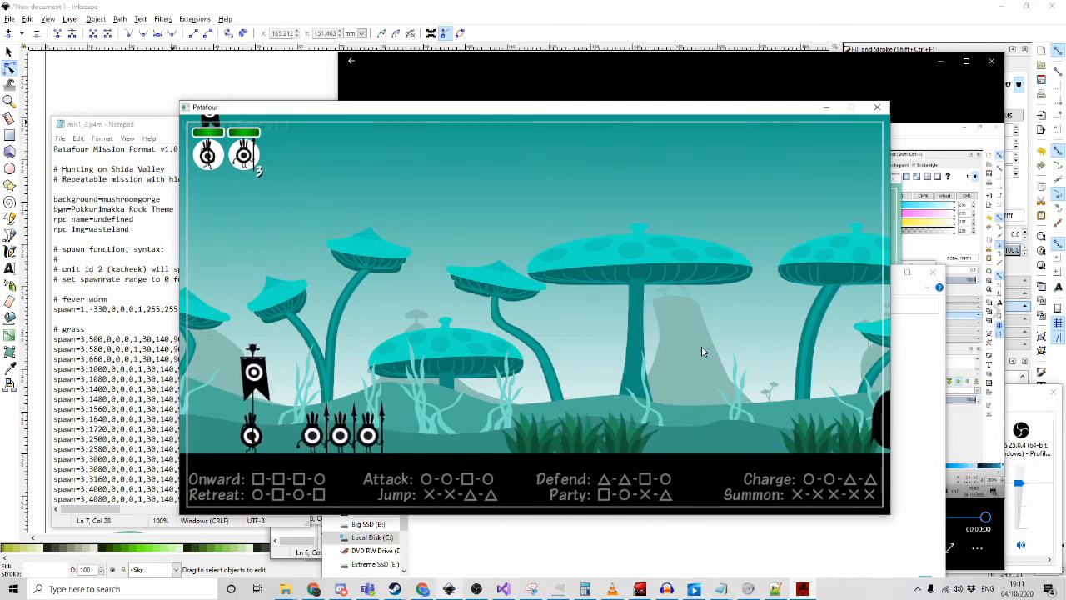
Move back and forth through the level to examine how the mushroomgorge background layers scroll
{"action": "key", "text": "e"}
{"action": "key", "text": "q"}
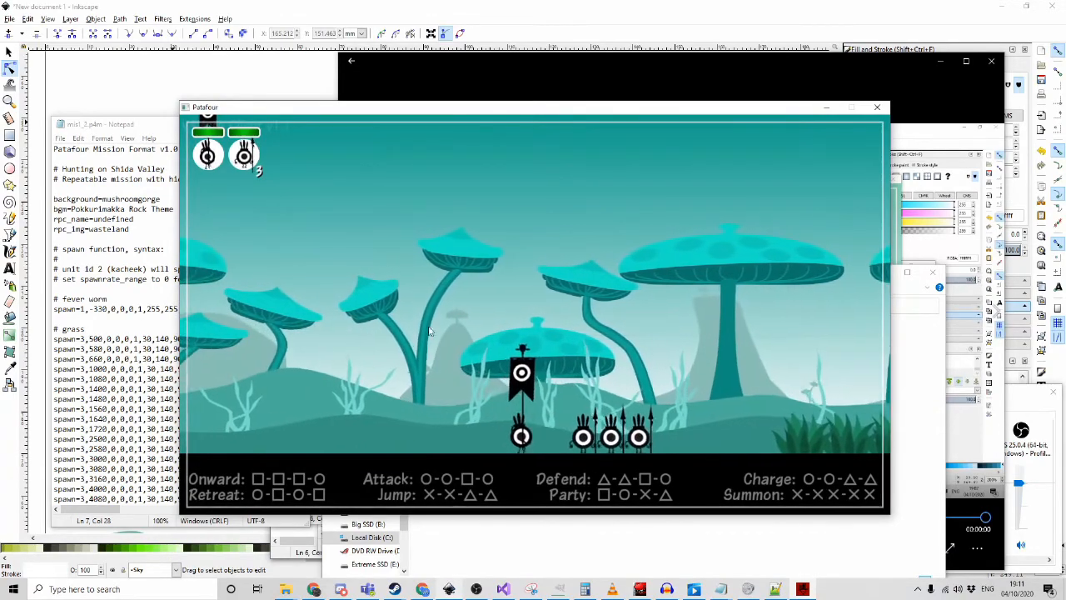
{"action": "key", "text": "e"}
{"action": "key", "text": "q"}
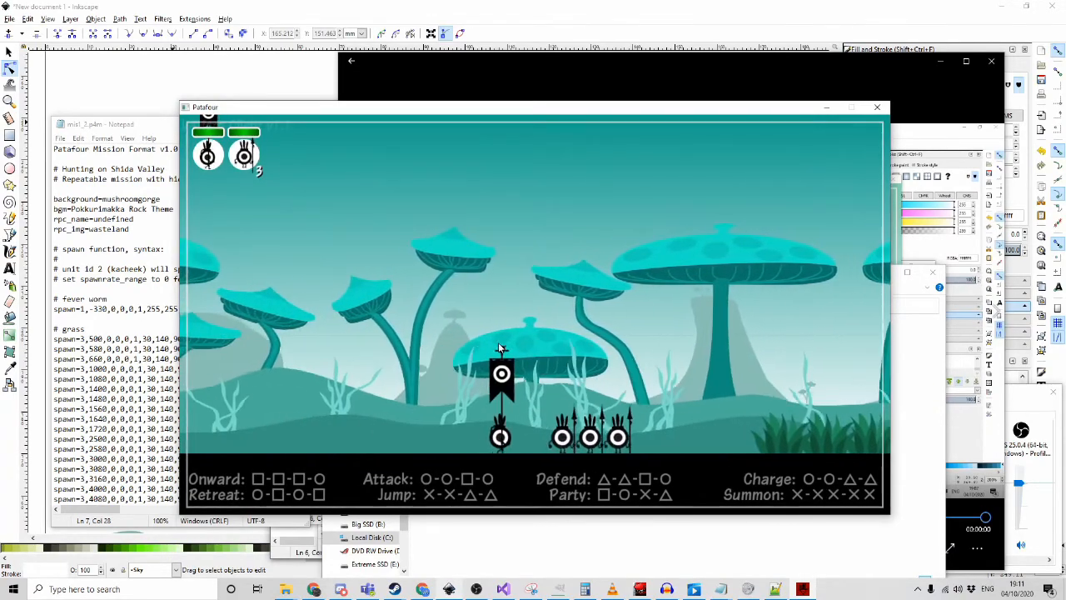
{"action": "key", "text": "e"}
{"action": "key", "text": "q"}
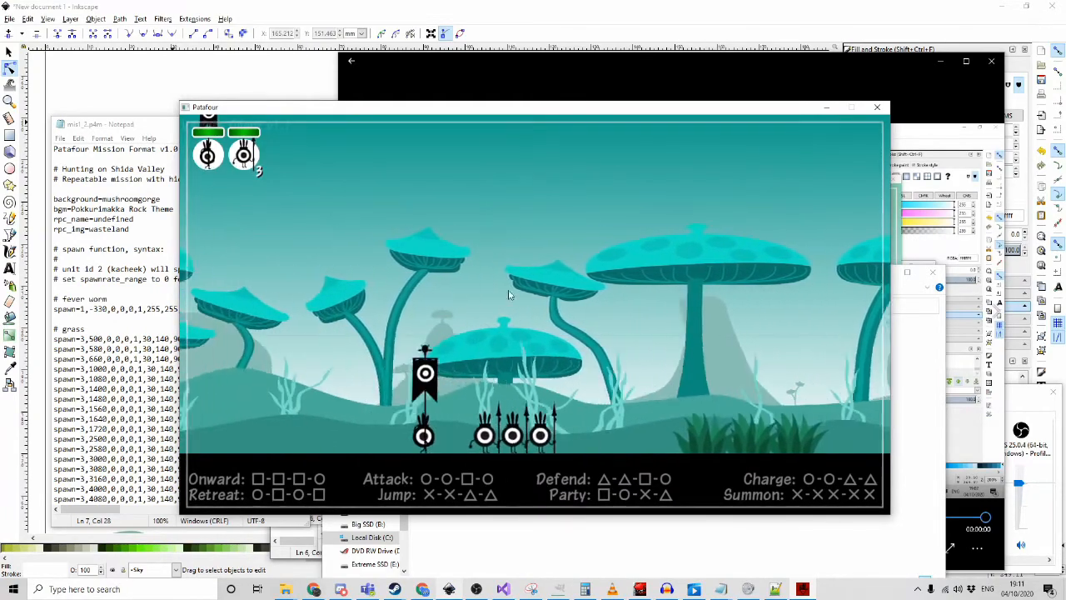
{"action": "key", "text": "e"}
{"action": "key", "text": "q"}
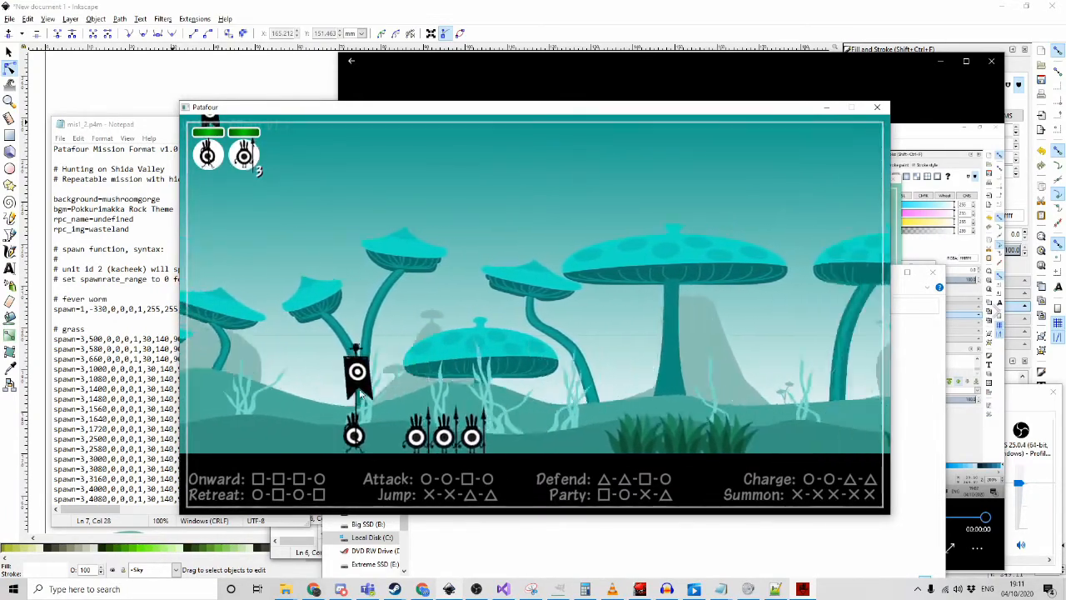
{"action": "key", "text": "e"}
{"action": "key", "text": "q"}
{"action": "key", "text": "e"}
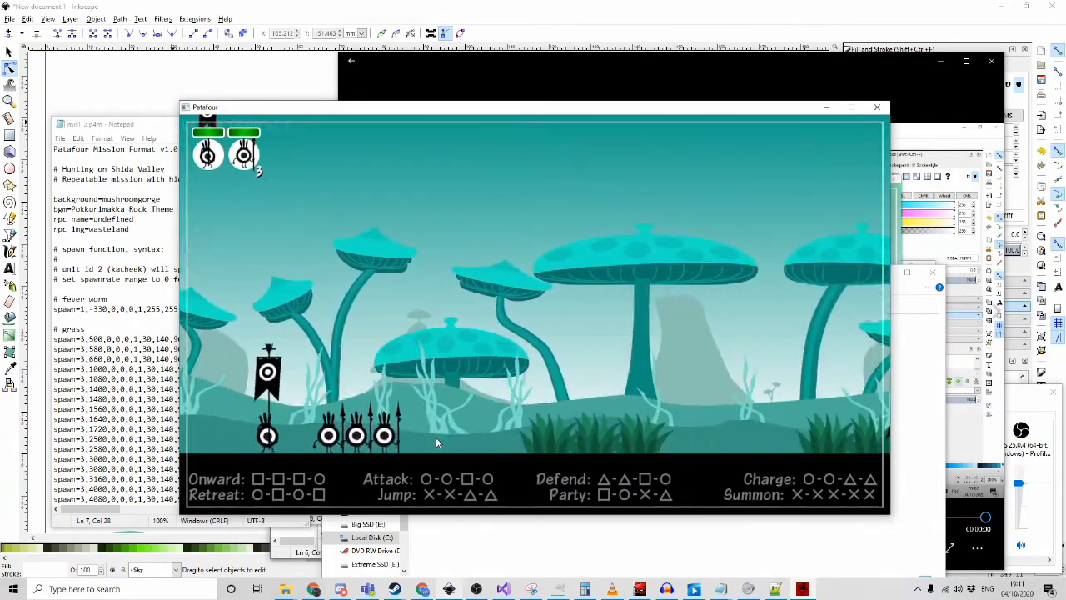
{"action": "key", "text": "q"}
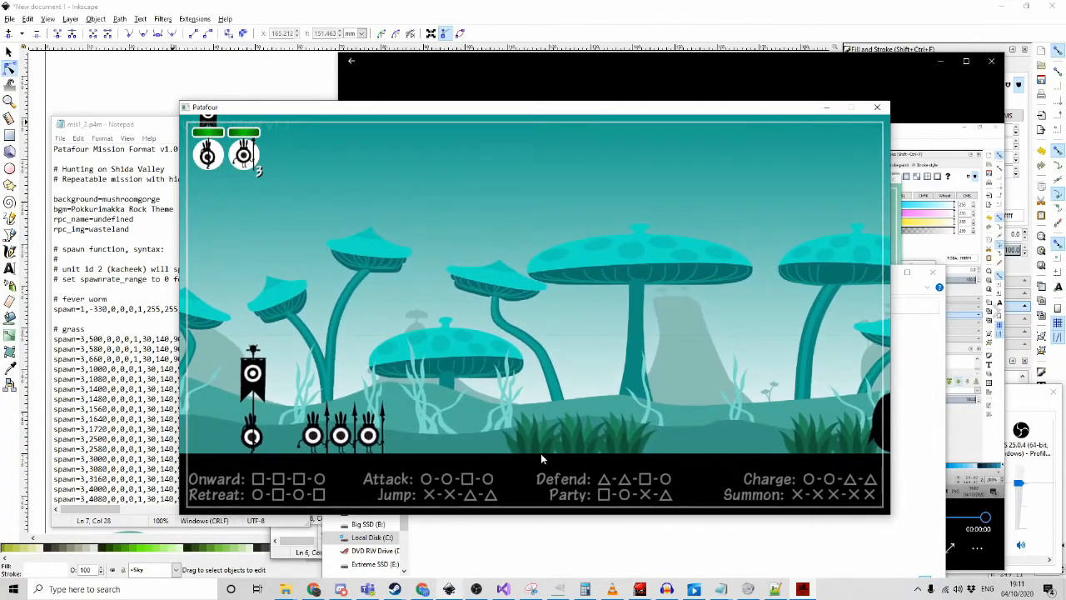
{"action": "key", "text": "e"}
{"action": "key", "text": "q"}
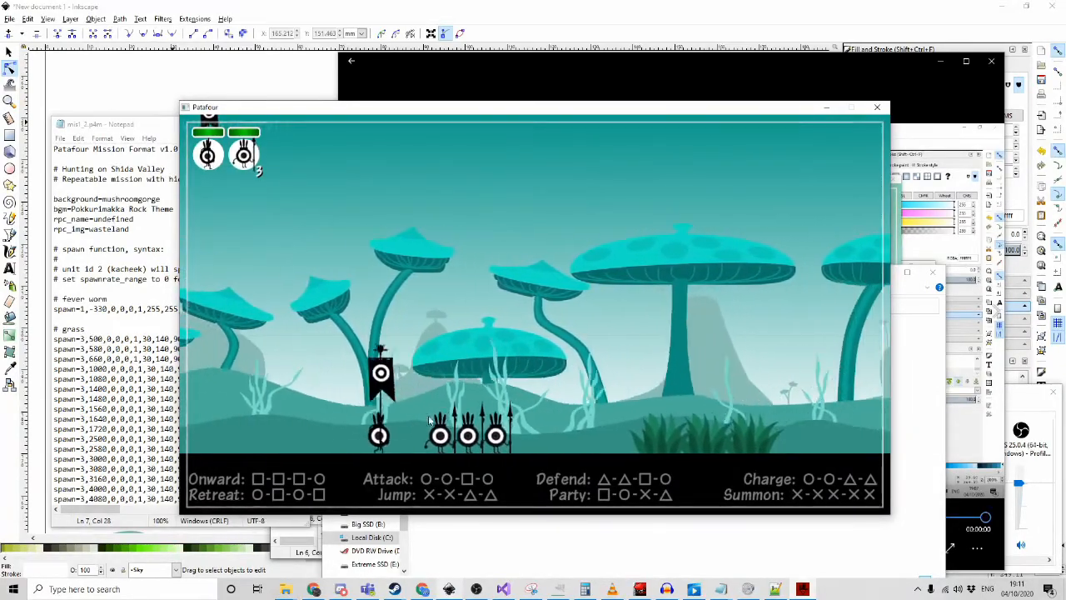
{"action": "key", "text": "e"}
{"action": "key", "text": "q"}
{"action": "key", "text": "e"}
{"action": "key", "text": "q"}
{"action": "key", "text": "e"}
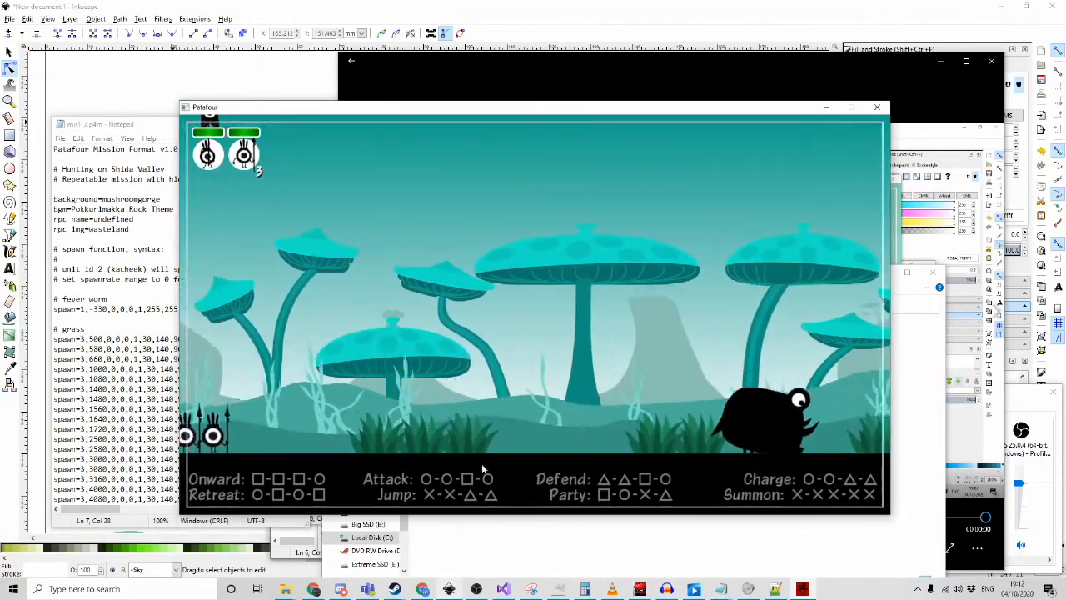
{"action": "key", "text": "q"}
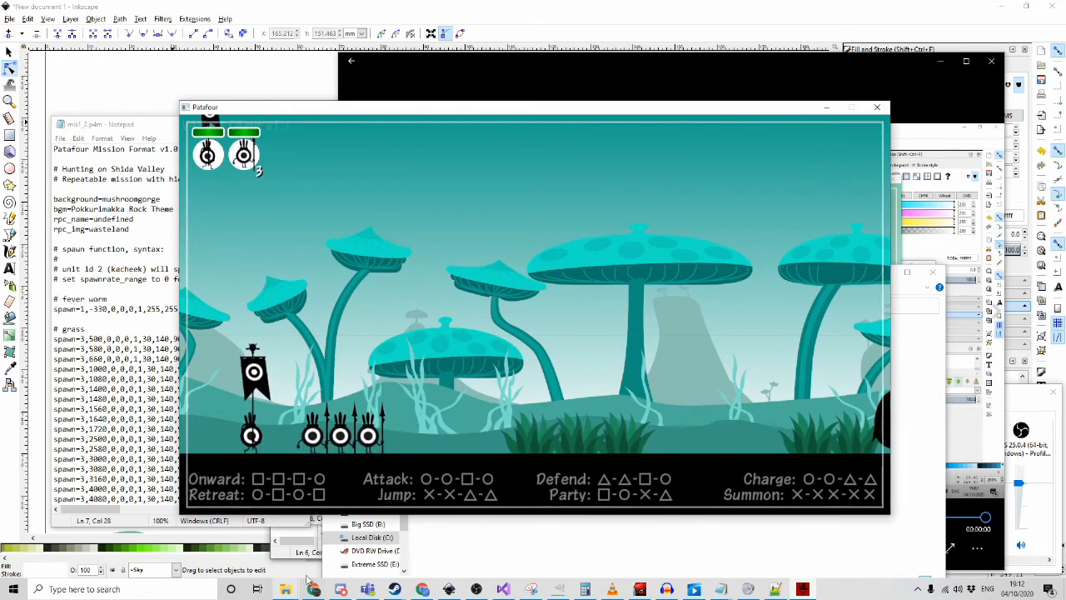
Browse from Patafour's game folder to resources/graphics/bg/mushroomgorge and open param.dat to review the layer settings
{"action": "left_click", "coordinate": [487, 528]}
{"action": "left_click", "coordinate": [583, 305]}
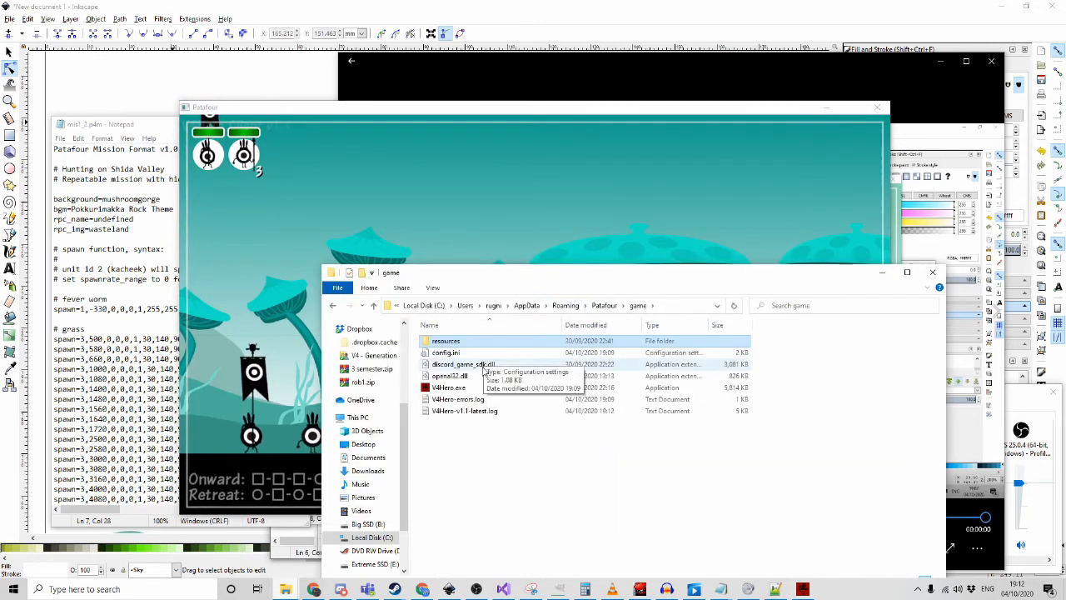
{"action": "double_click", "coordinate": [484, 373]}
{"action": "double_click", "coordinate": [484, 368]}
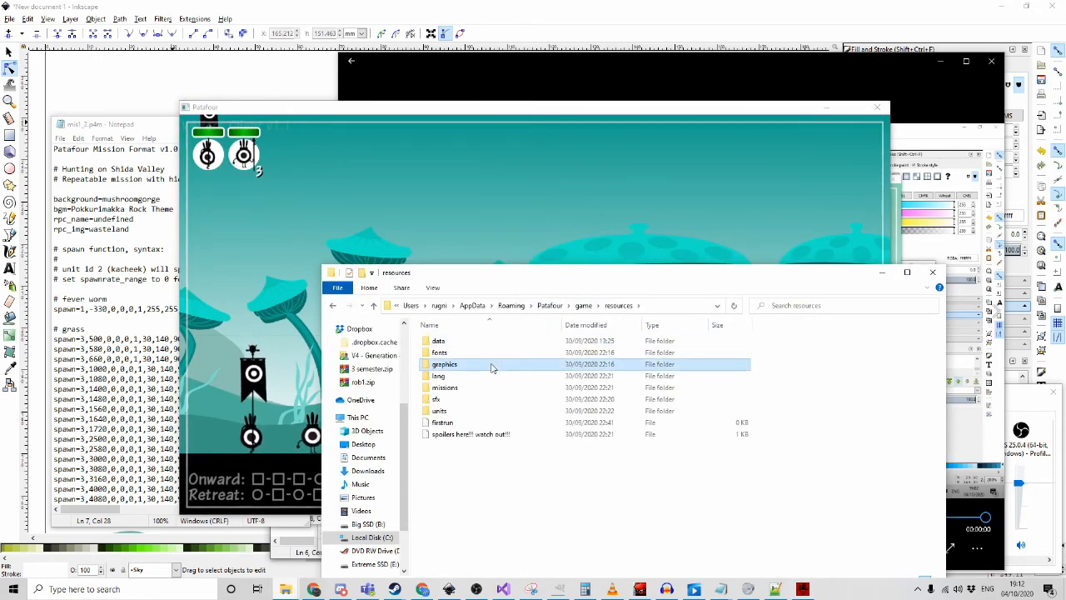
{"action": "double_click", "coordinate": [485, 343]}
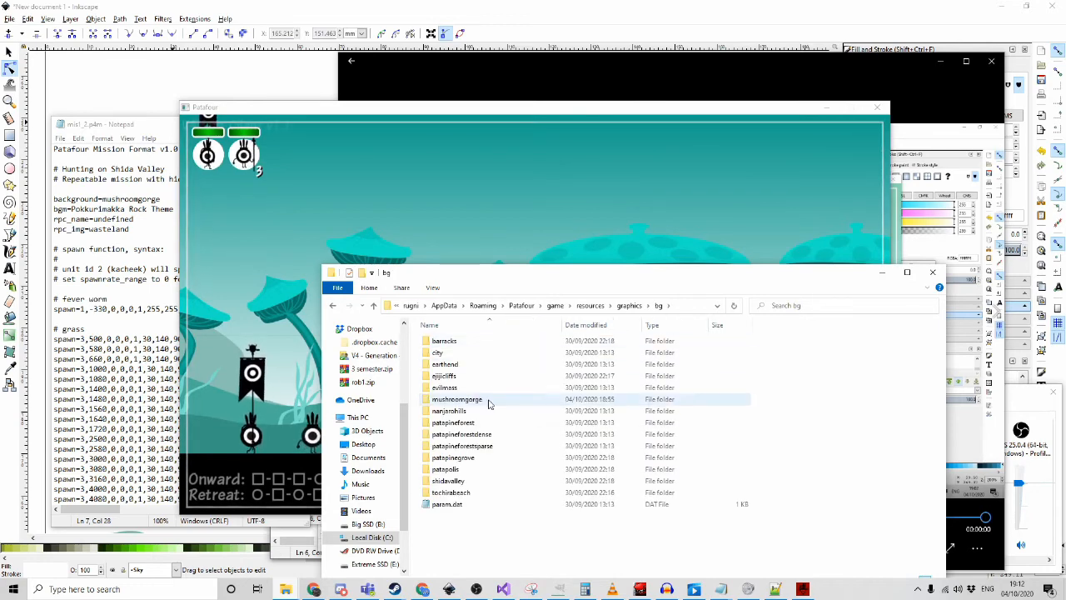
{"action": "double_click", "coordinate": [485, 399]}
{"action": "double_click", "coordinate": [453, 430]}
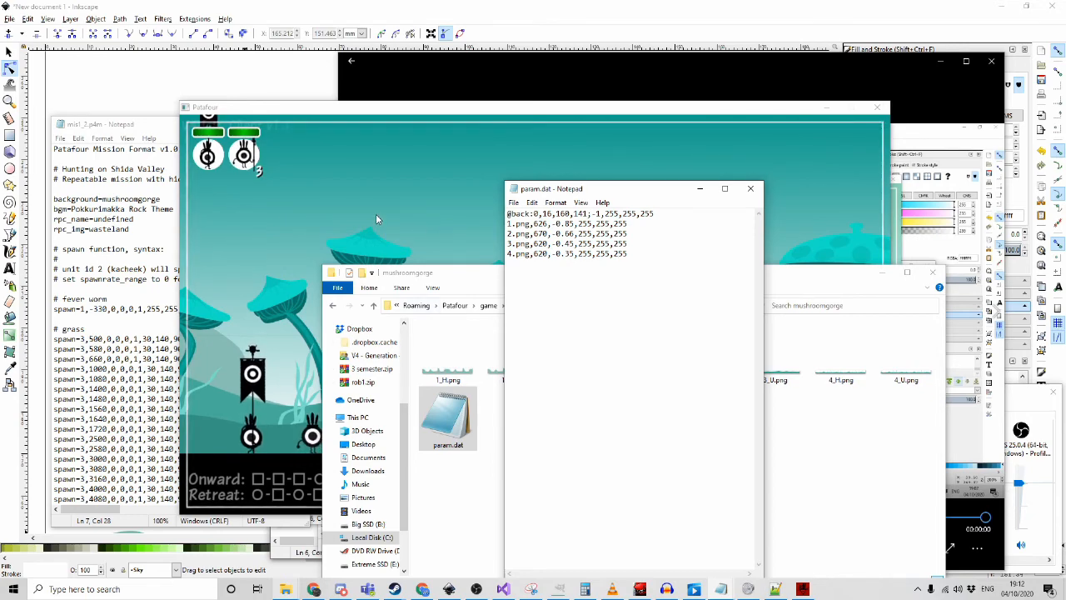
Compare the running level with the 2_H.png and 2_U.png layer images, placing the mushroomgorge folder window beside the game scene
{"action": "left_click", "coordinate": [350, 218]}
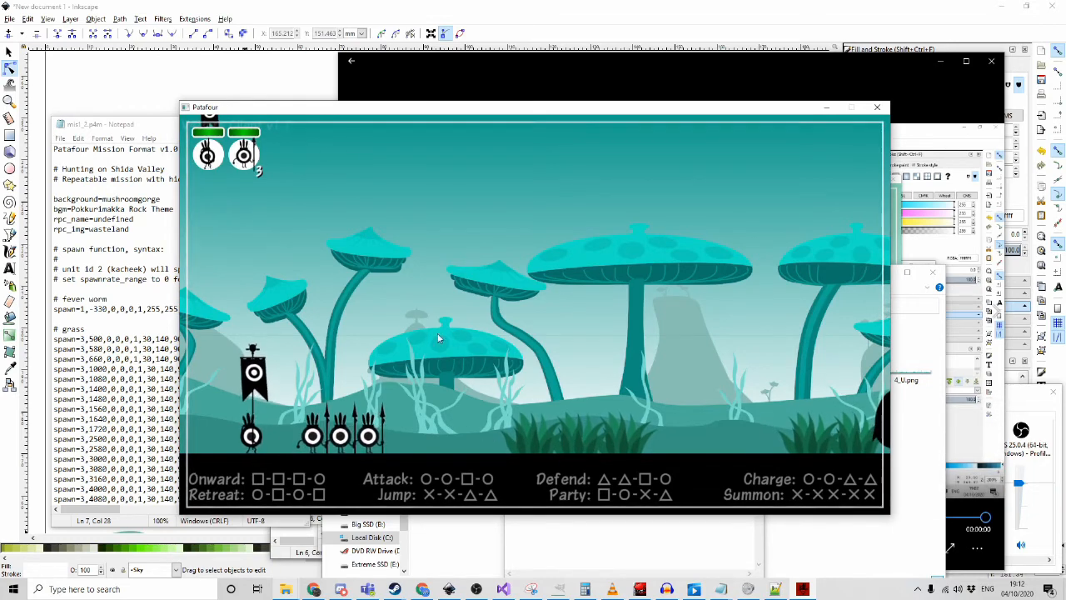
{"action": "left_click", "coordinate": [442, 551]}
{"action": "left_click_drag", "start_coordinate": [620, 412], "coordinate": [586, 331]}
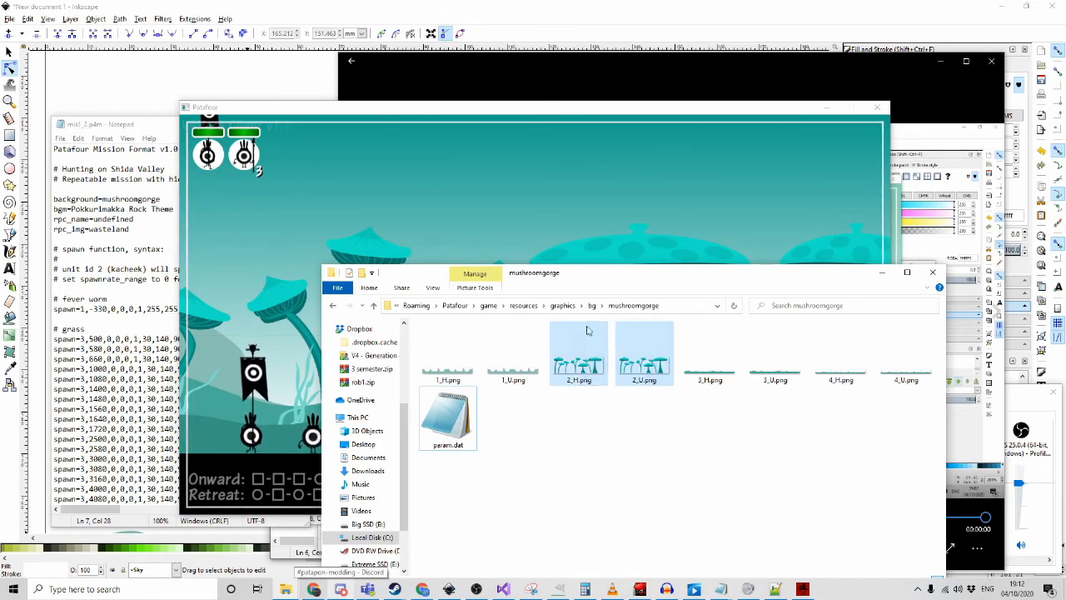
{"action": "left_click", "coordinate": [583, 371]}
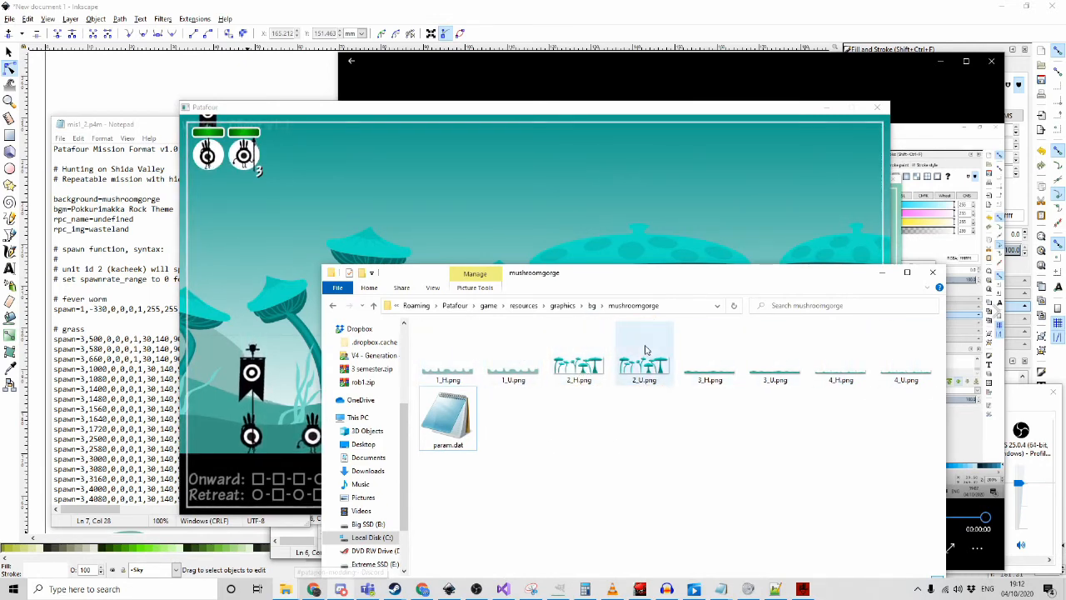
{"action": "left_click_drag", "start_coordinate": [639, 286], "coordinate": [753, 188]}
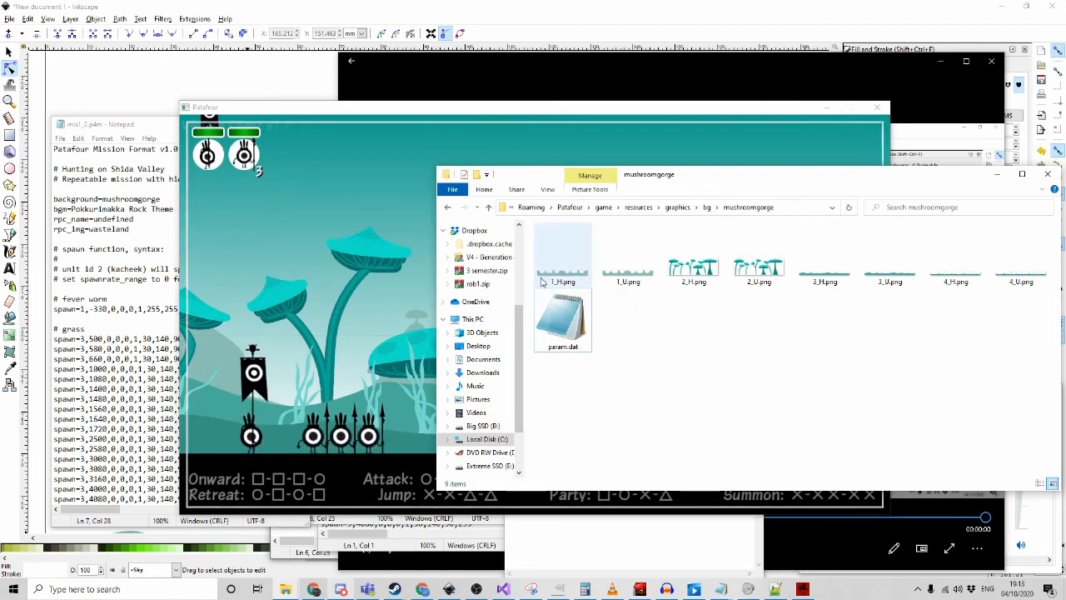
{"action": "left_click", "coordinate": [293, 305]}
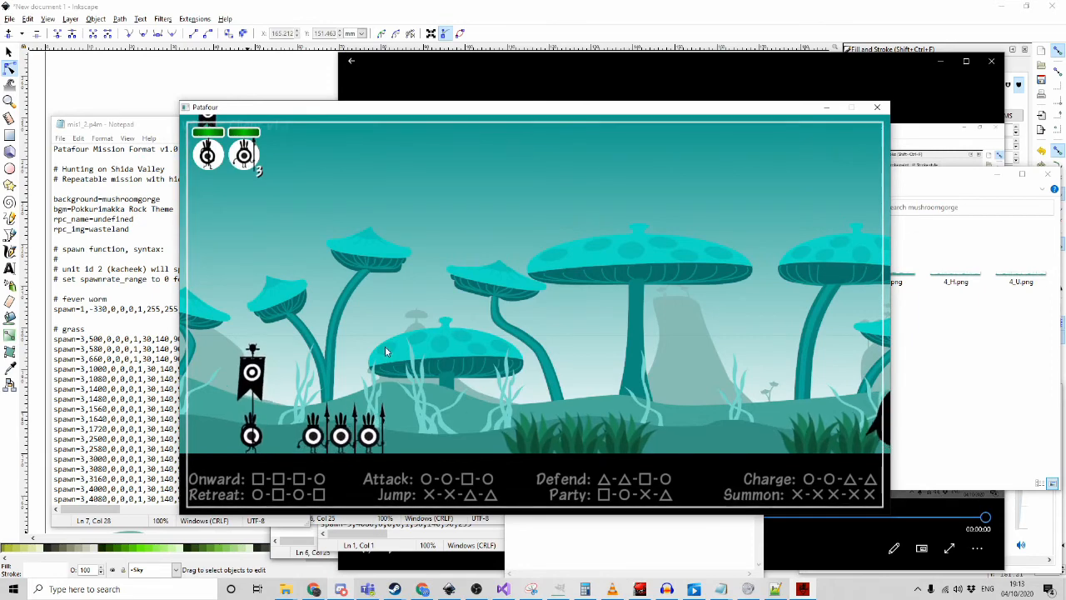
{"action": "key", "text": "alt+Tab"}
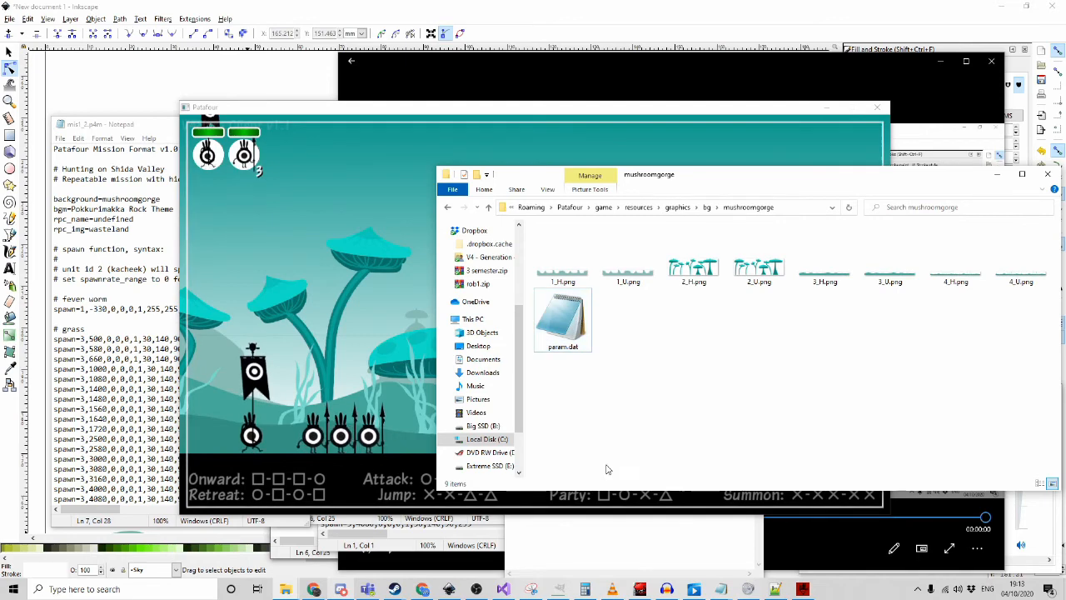
Reopen param.dat, place it beside the layer images, and compare its 1.png entry with the game scene
{"action": "double_click", "coordinate": [574, 321]}
{"action": "left_click_drag", "start_coordinate": [325, 151], "coordinate": [737, 317]}
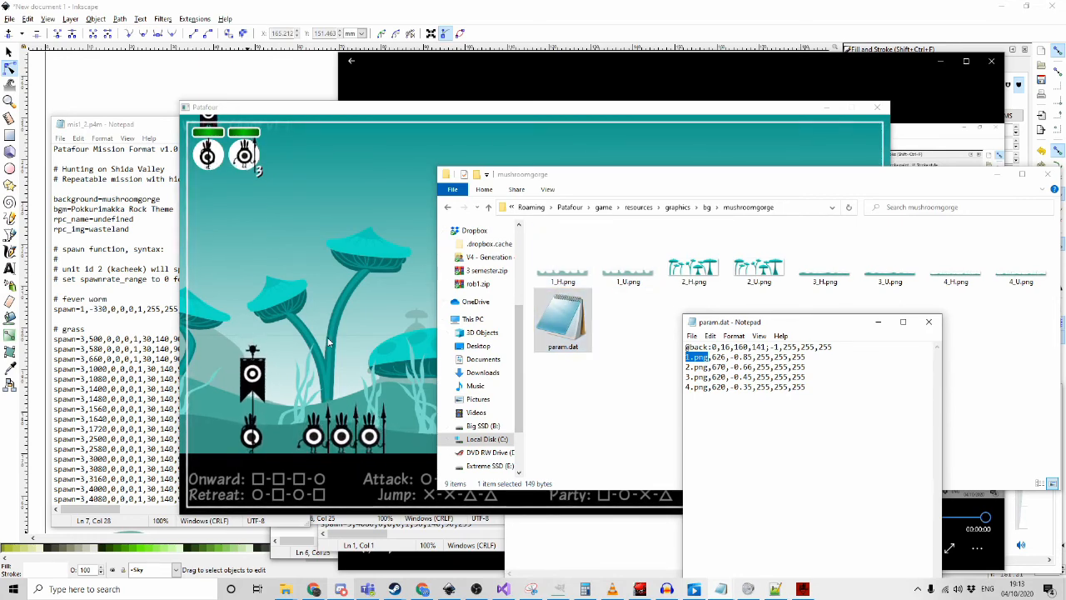
{"action": "left_click", "coordinate": [344, 354]}
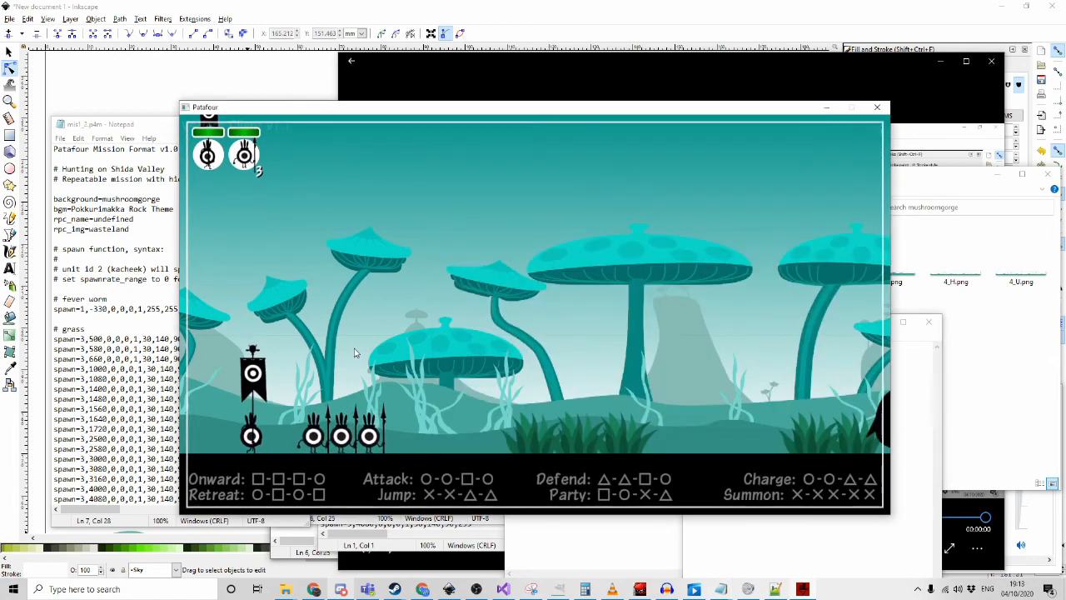
March the army forward through the mushroomgorge level with repeated Onward drum commands
{"action": "key", "text": "q"}
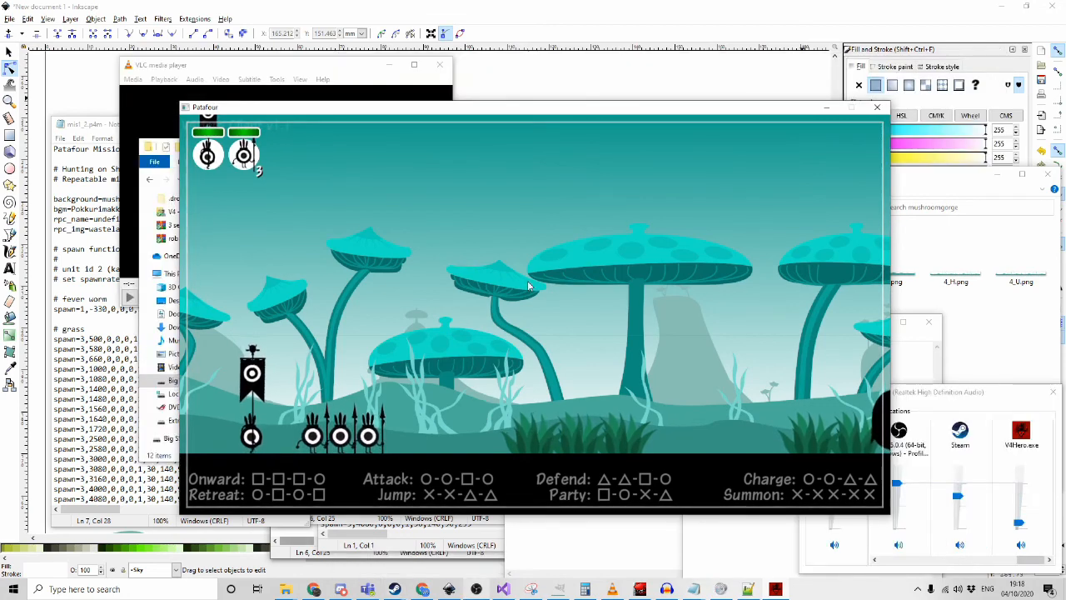
{"action": "key", "text": "a"}
{"action": "key", "text": "a"}
{"action": "key", "text": "a"}
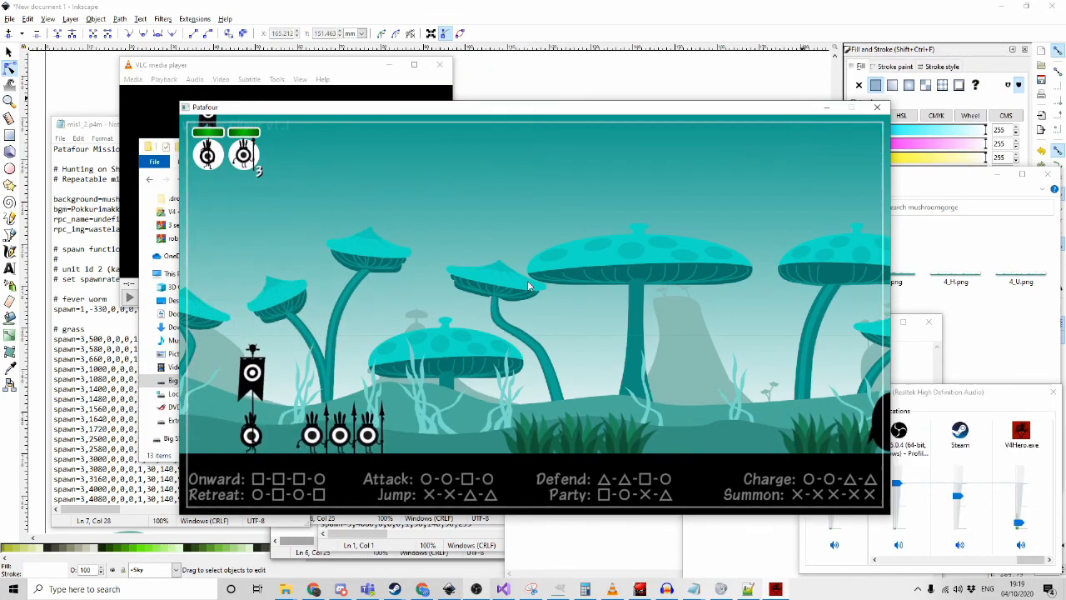
{"action": "key", "text": "a"}
{"action": "key", "text": "a"}
{"action": "key", "text": "a"}
{"action": "key", "text": "d"}
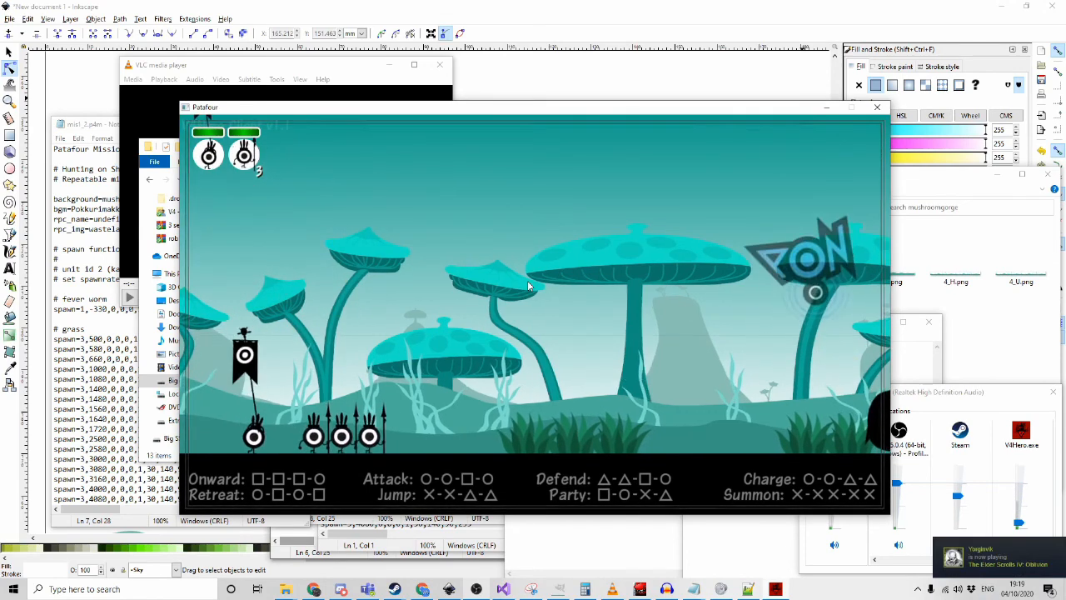
{"action": "key", "text": "a"}
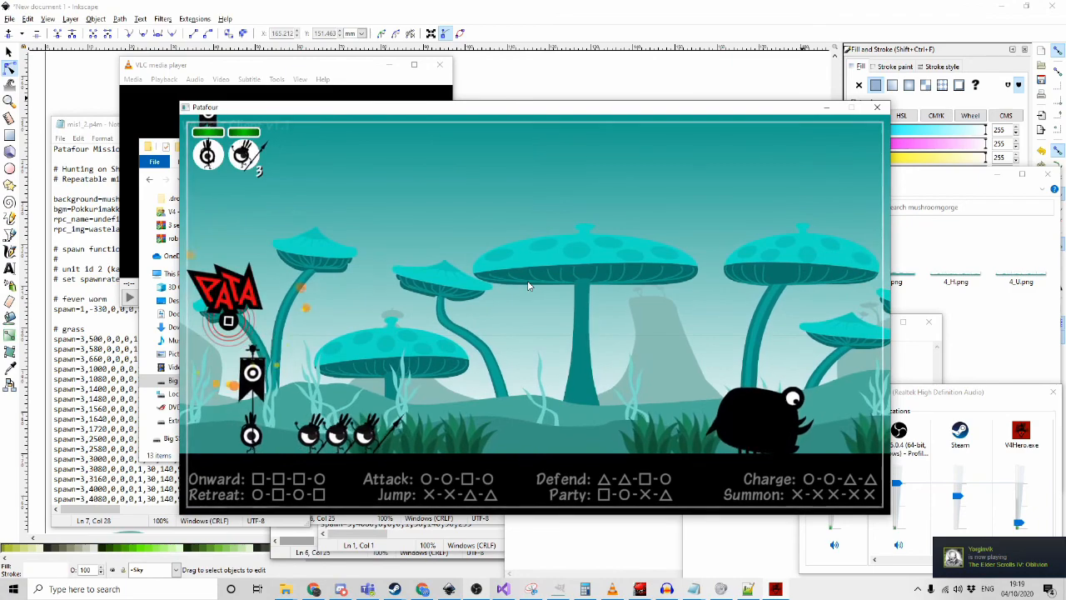
{"action": "key", "text": "d"}
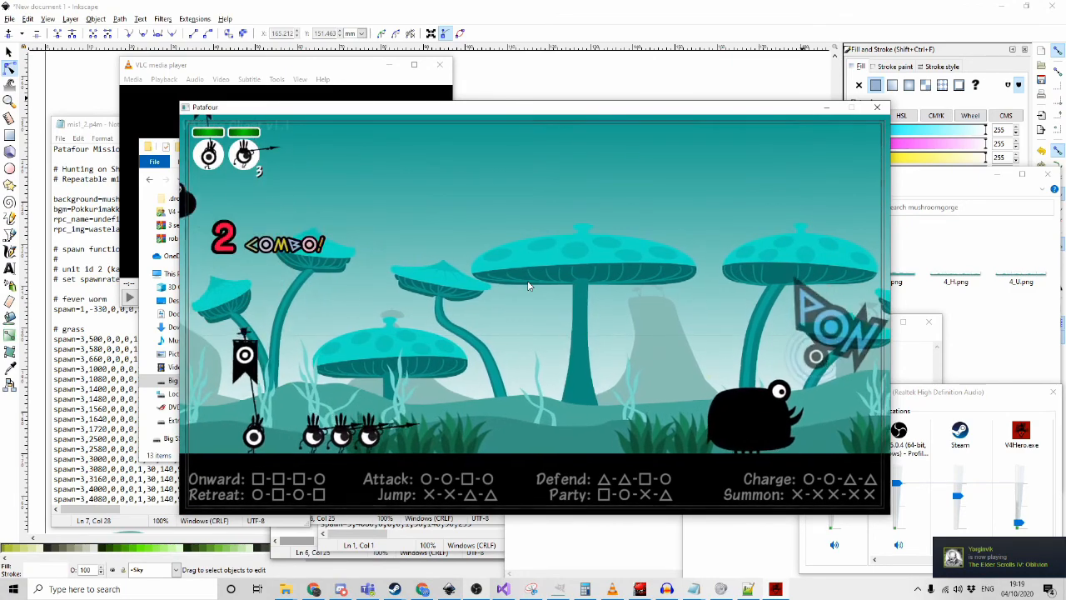
Perform the Charge drum command followed by the Attack command against the creature ahead, and continue drumming
{"action": "key", "text": "d"}
{"action": "key", "text": "d"}
{"action": "key", "text": "w"}
{"action": "key", "text": "w"}
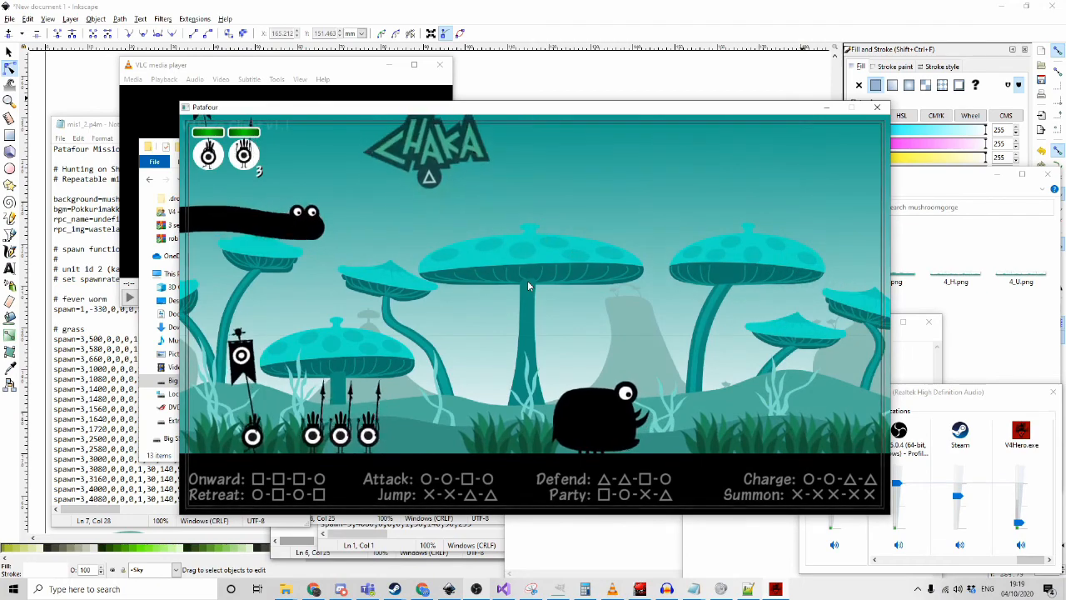
{"action": "key", "text": "d"}
{"action": "key", "text": "d"}
{"action": "key", "text": "a"}
{"action": "key", "text": "d"}
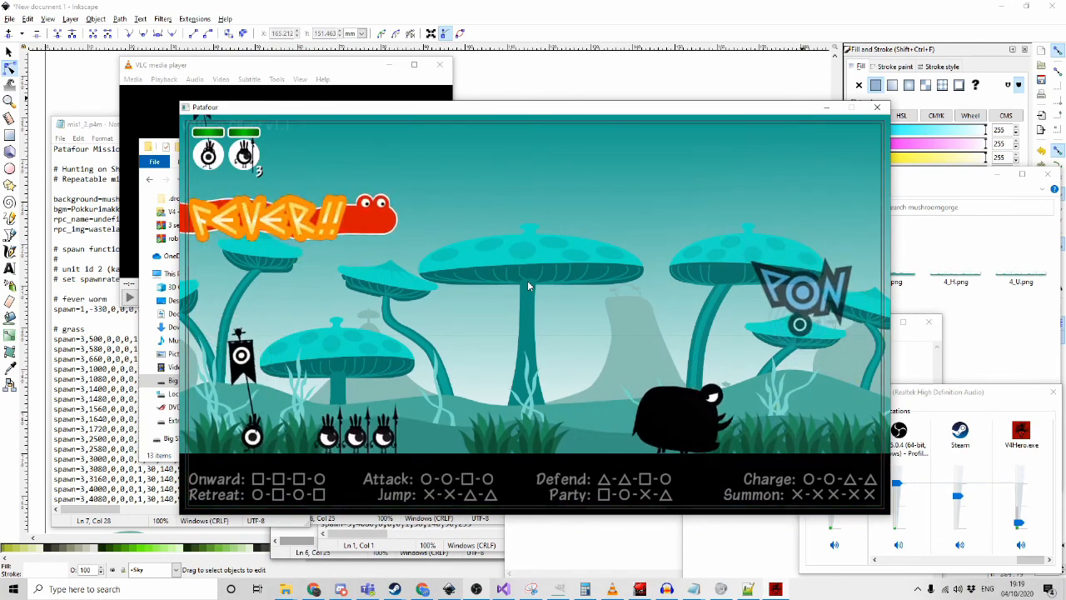
{"action": "key", "text": "a"}
{"action": "key", "text": "a"}
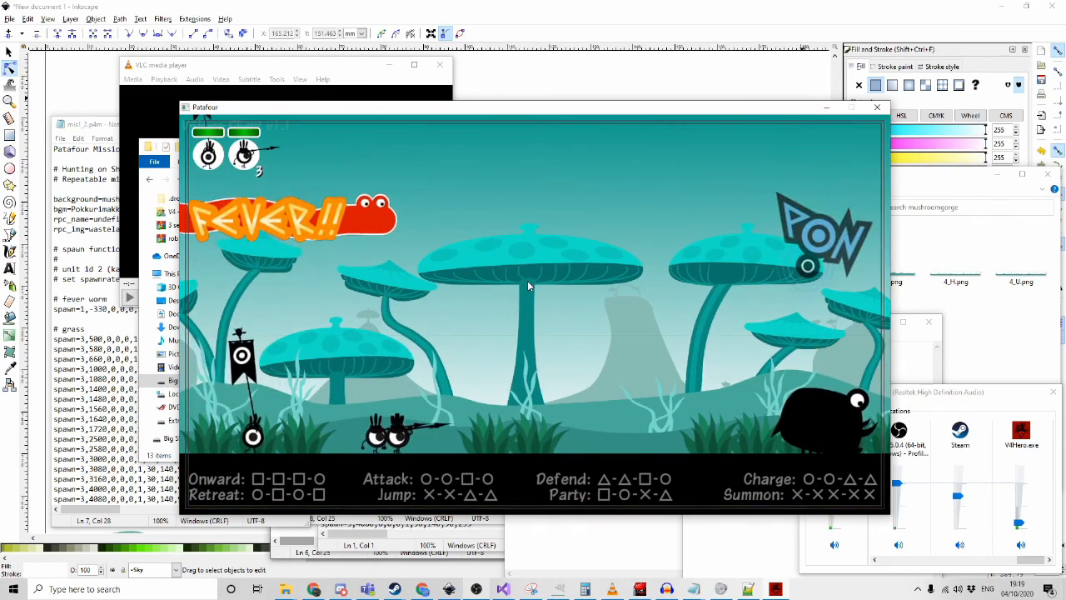